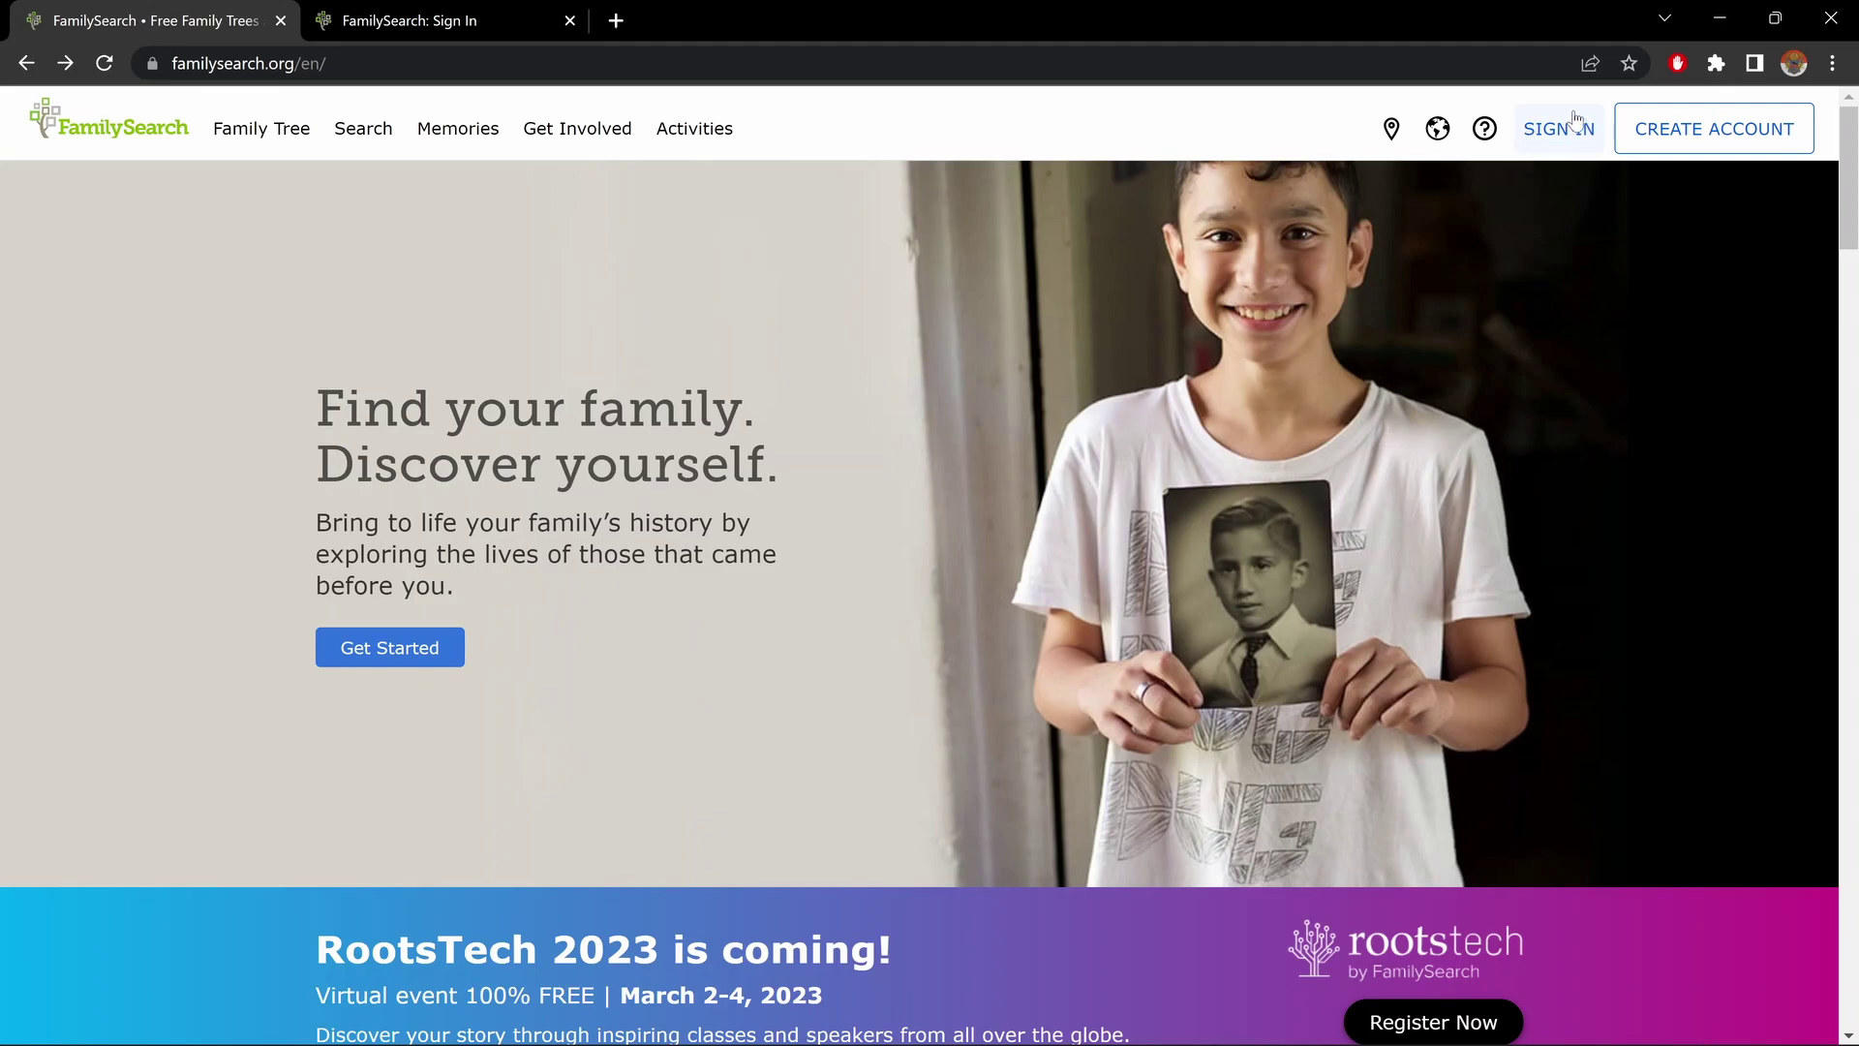
Look over the Sign In tab, then scroll through the CREATE ACCOUNT sign-up form
key(ctrl+Tab)
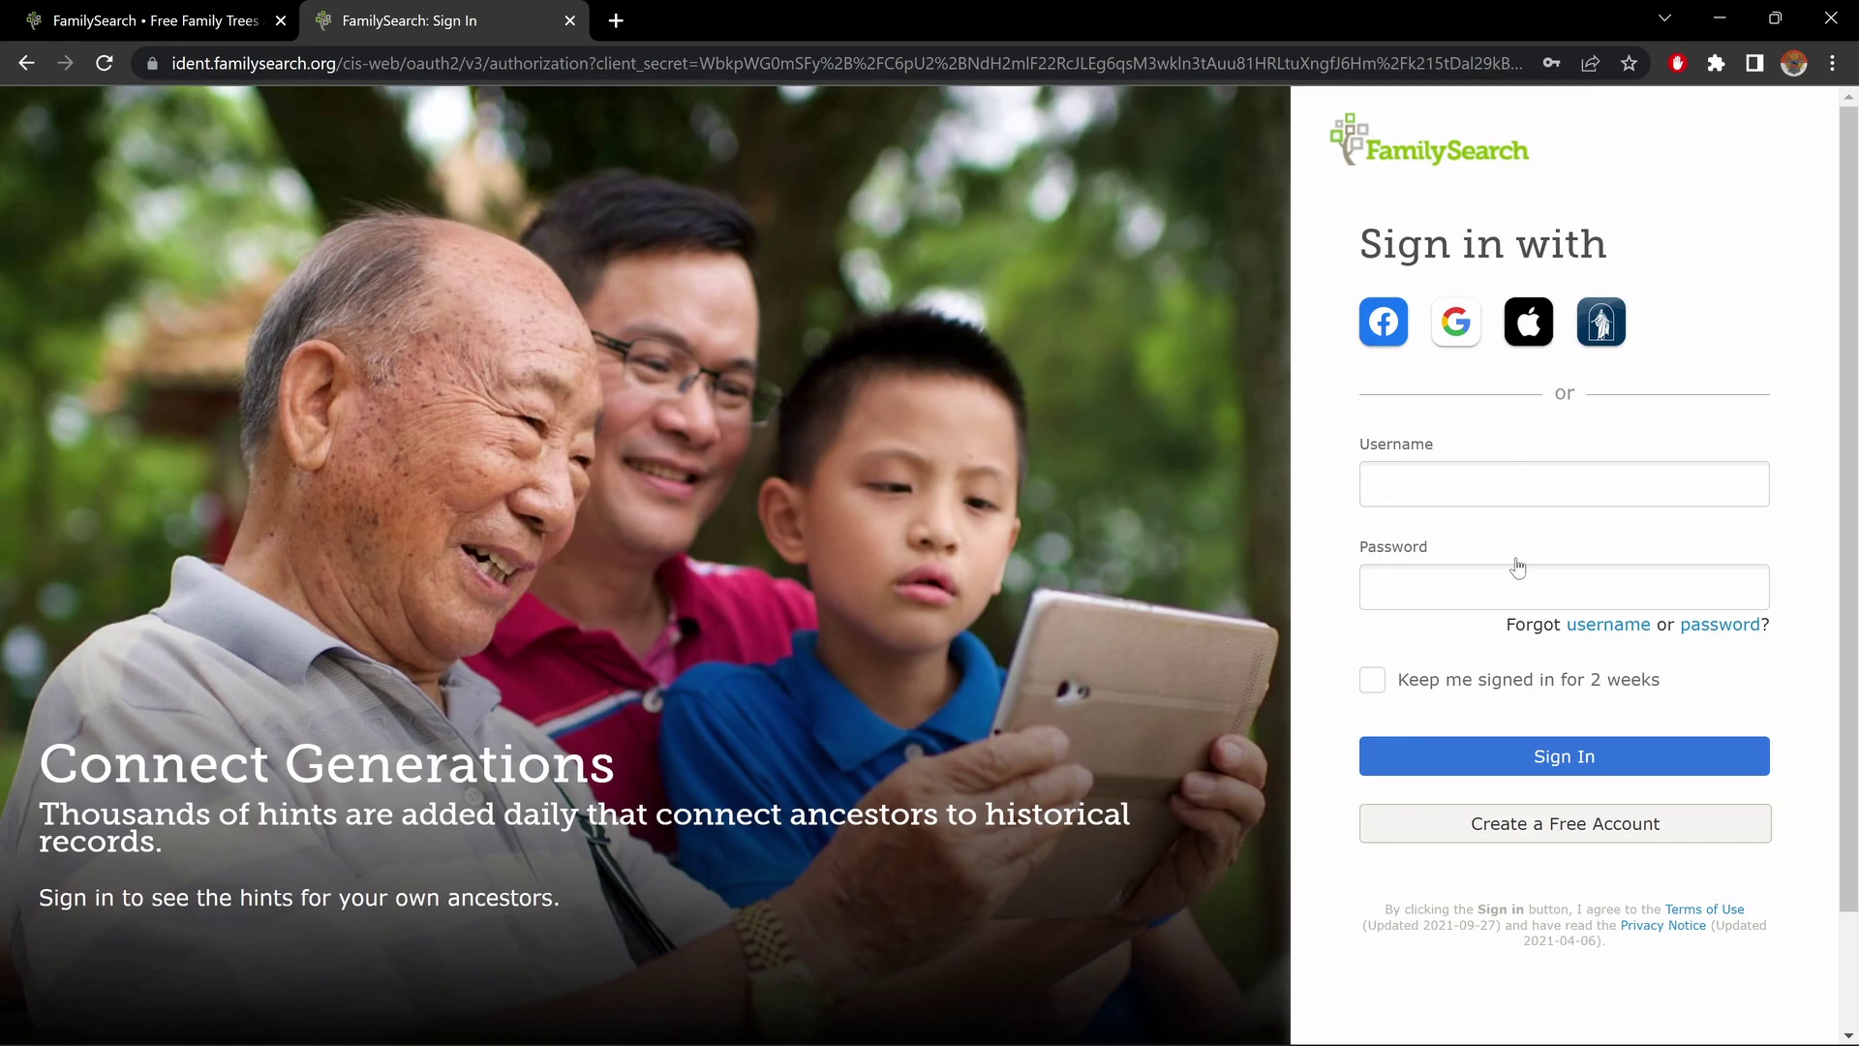
key(ctrl+shift+Tab)
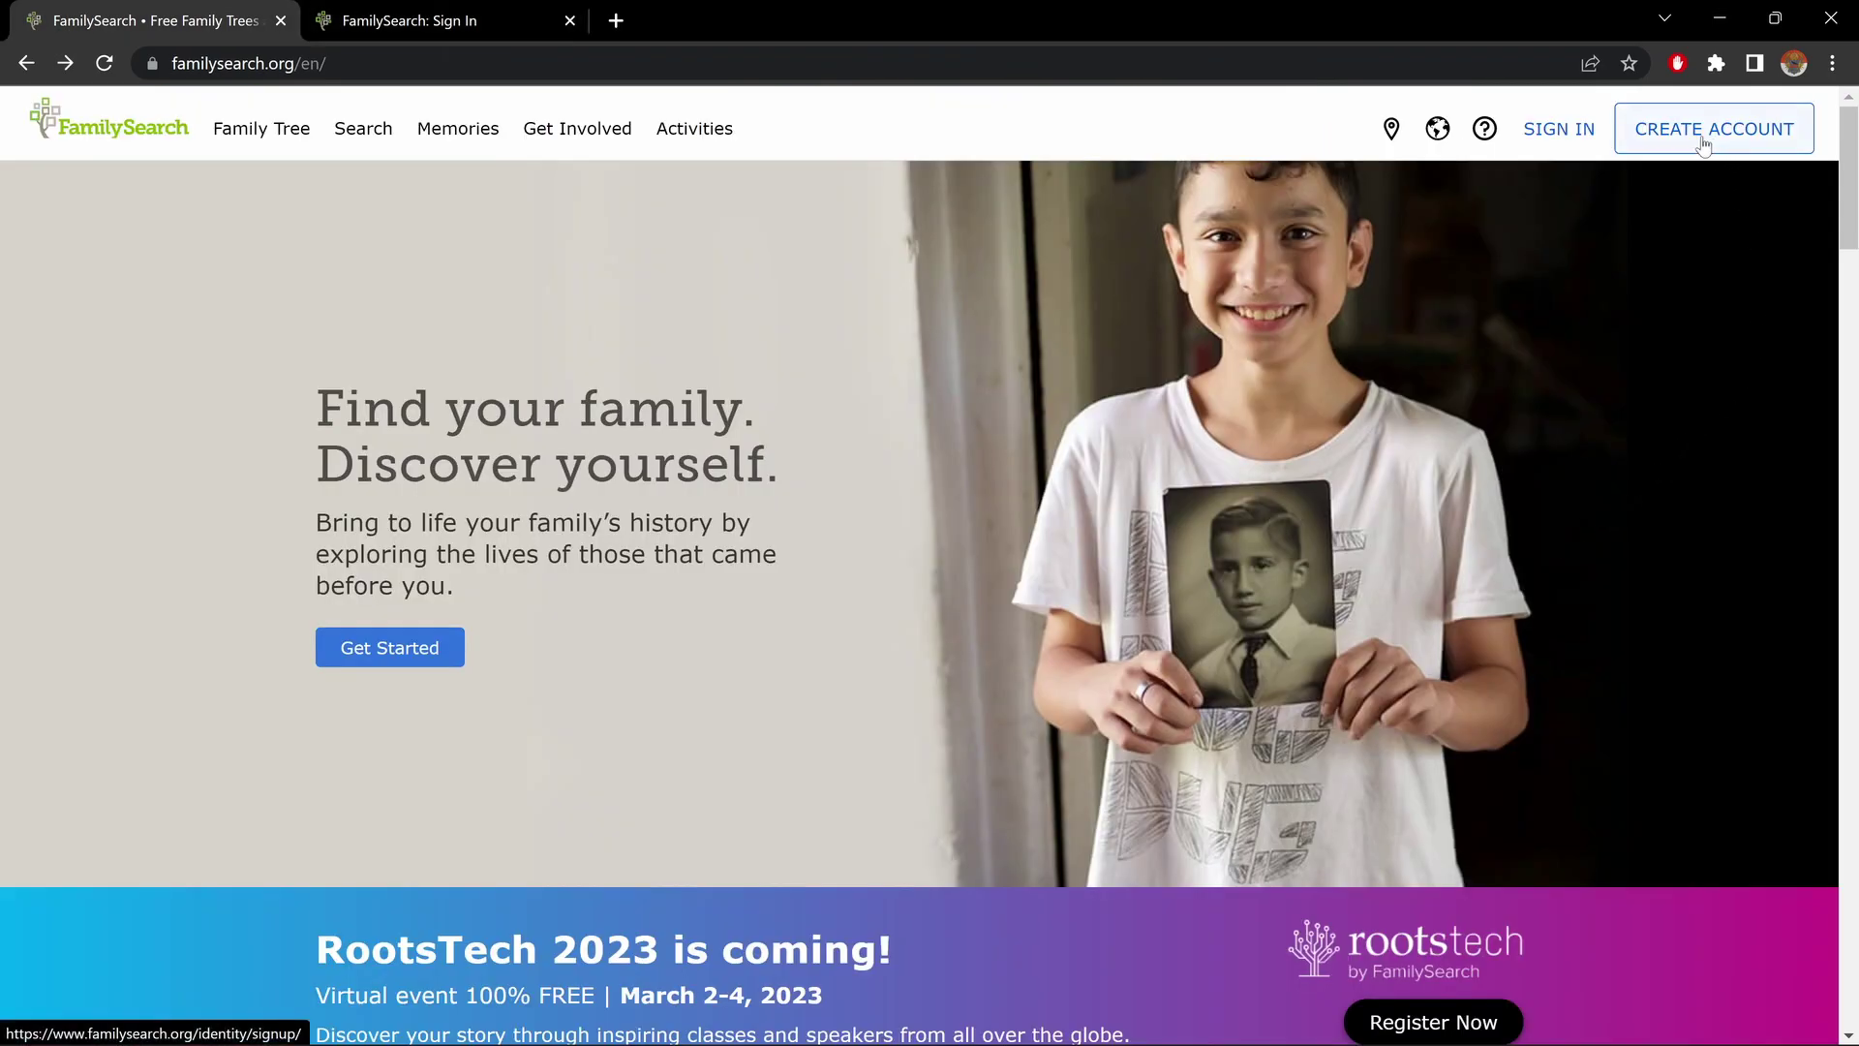
click(1733, 138)
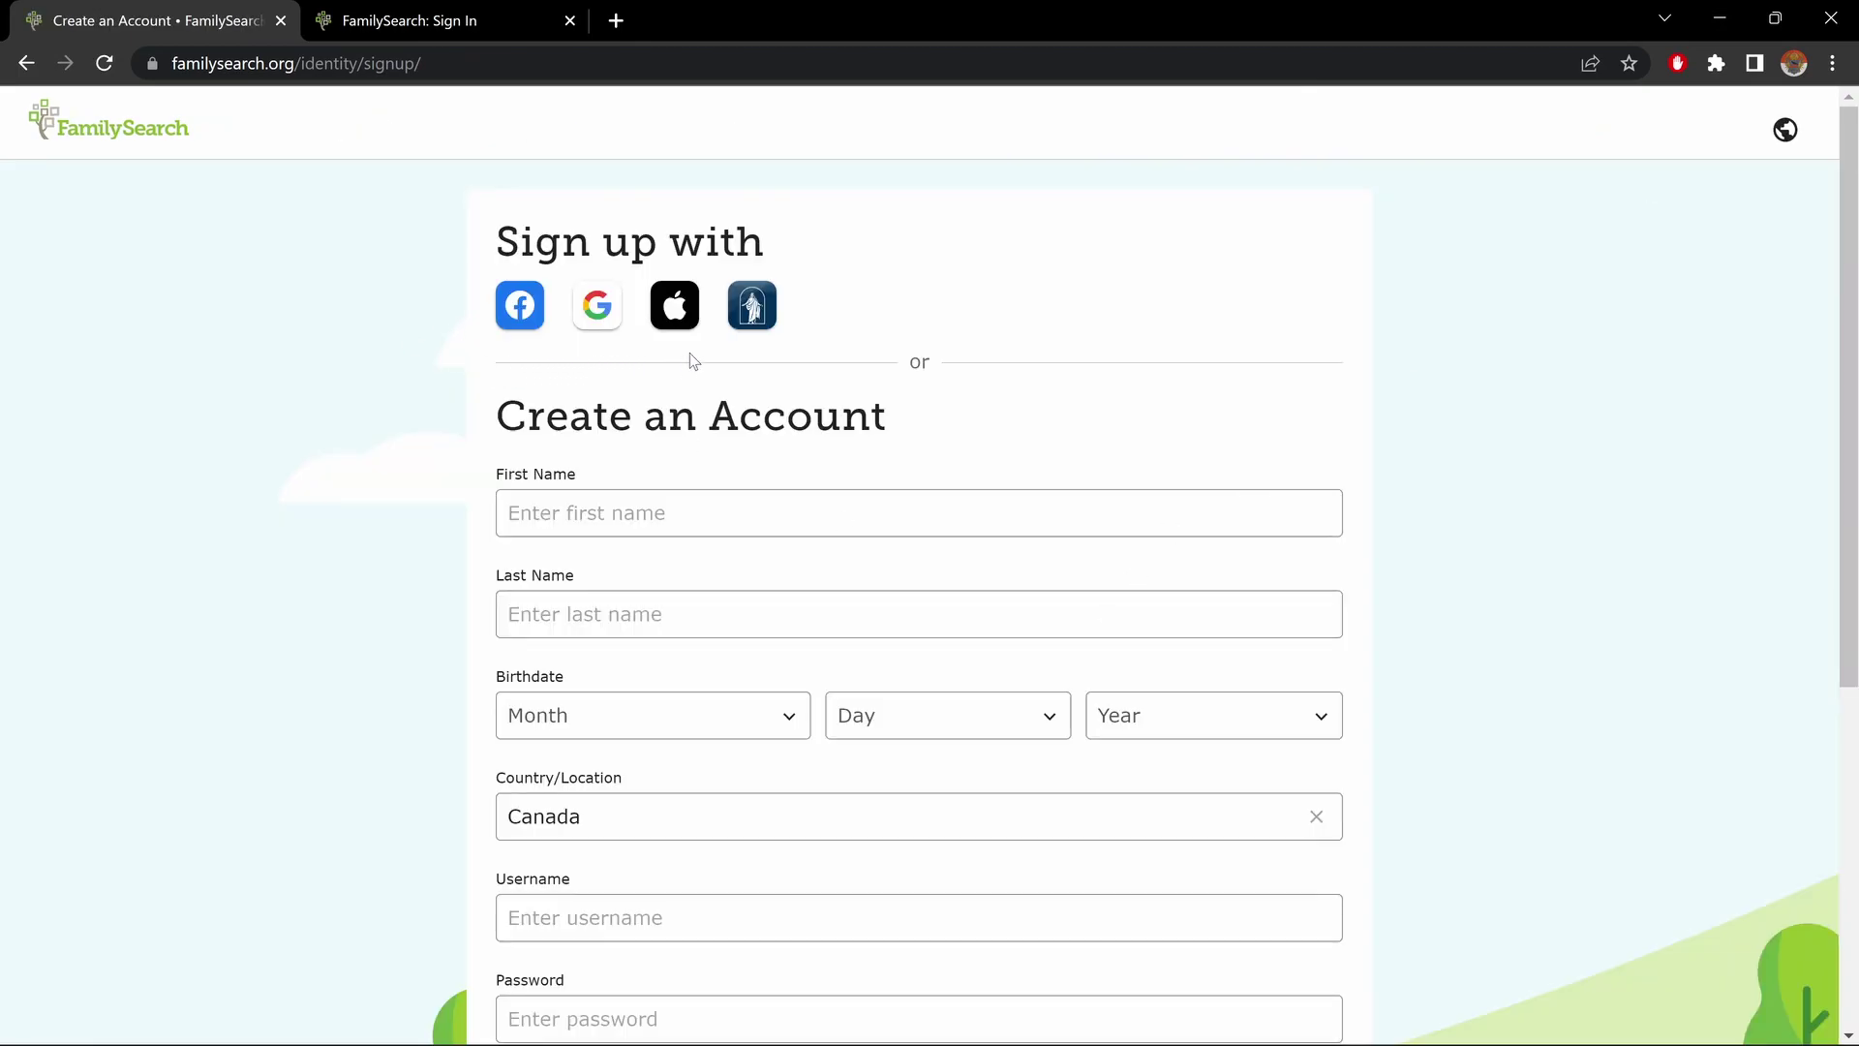
scroll(773, 572, down, 2)
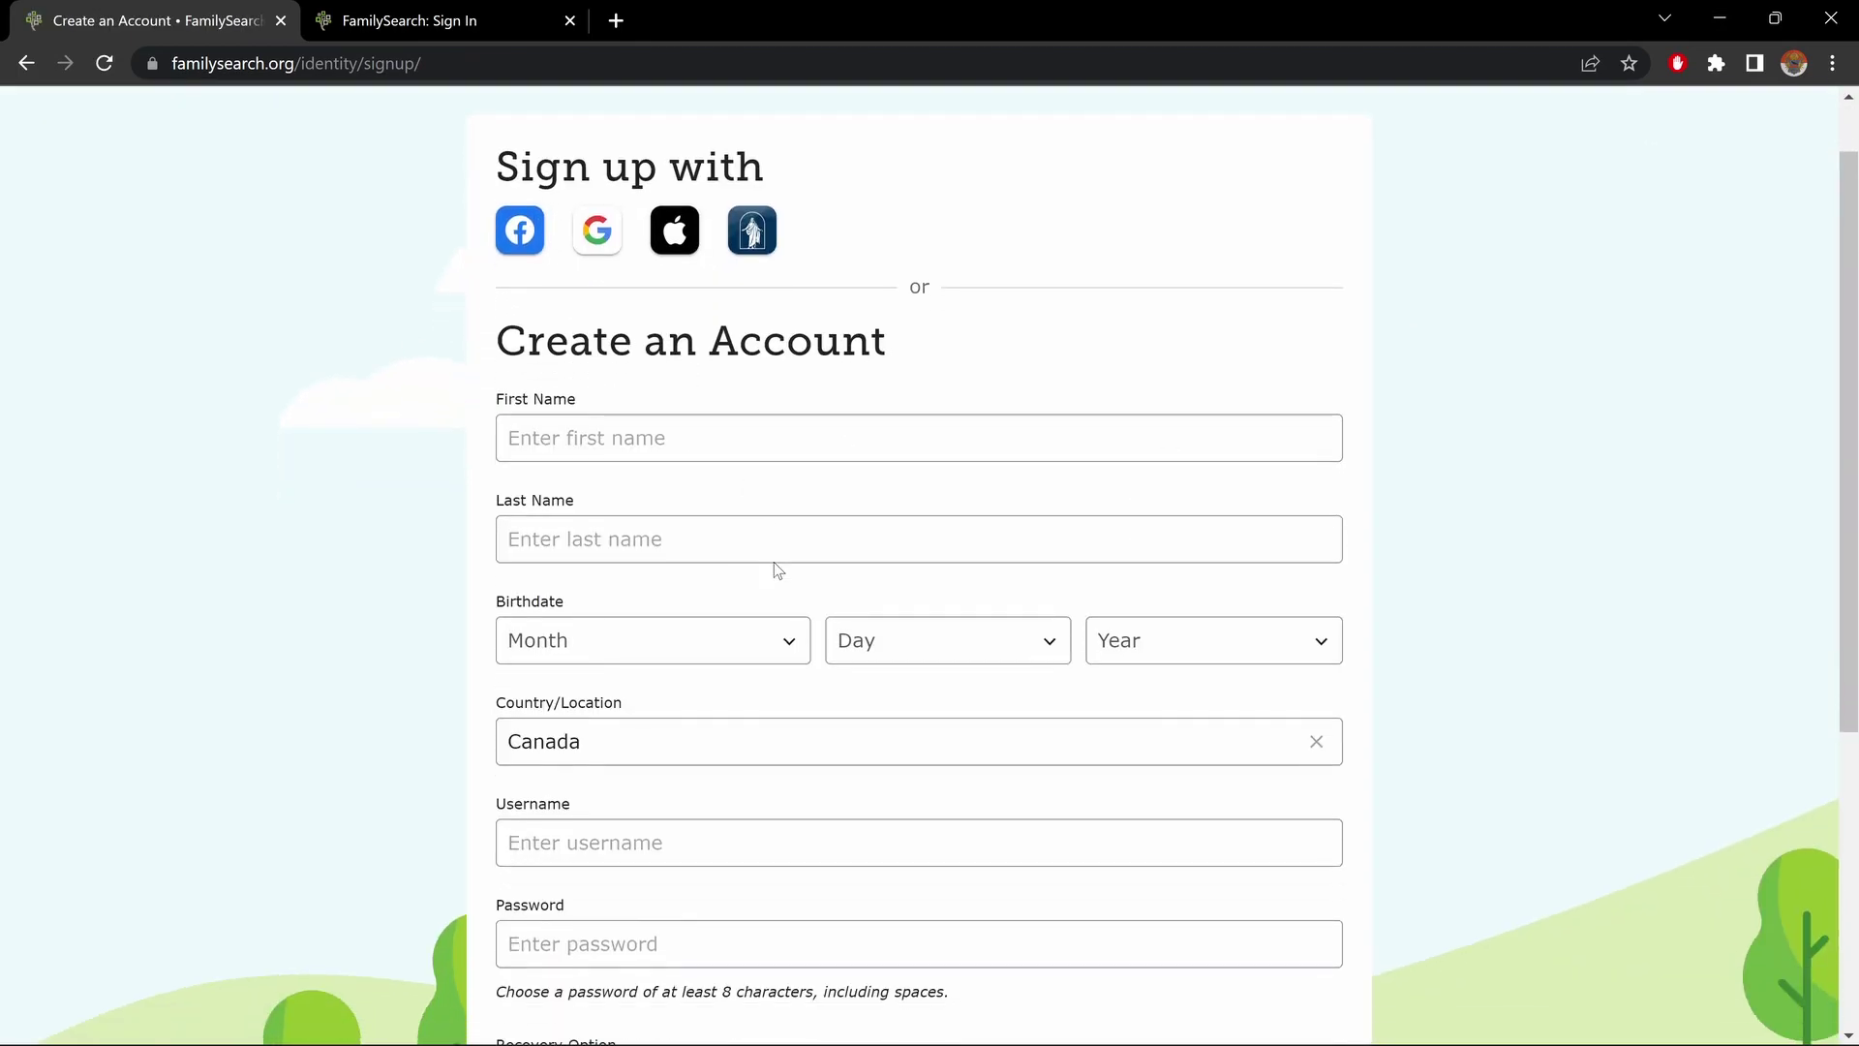
scroll(774, 564, down, 2)
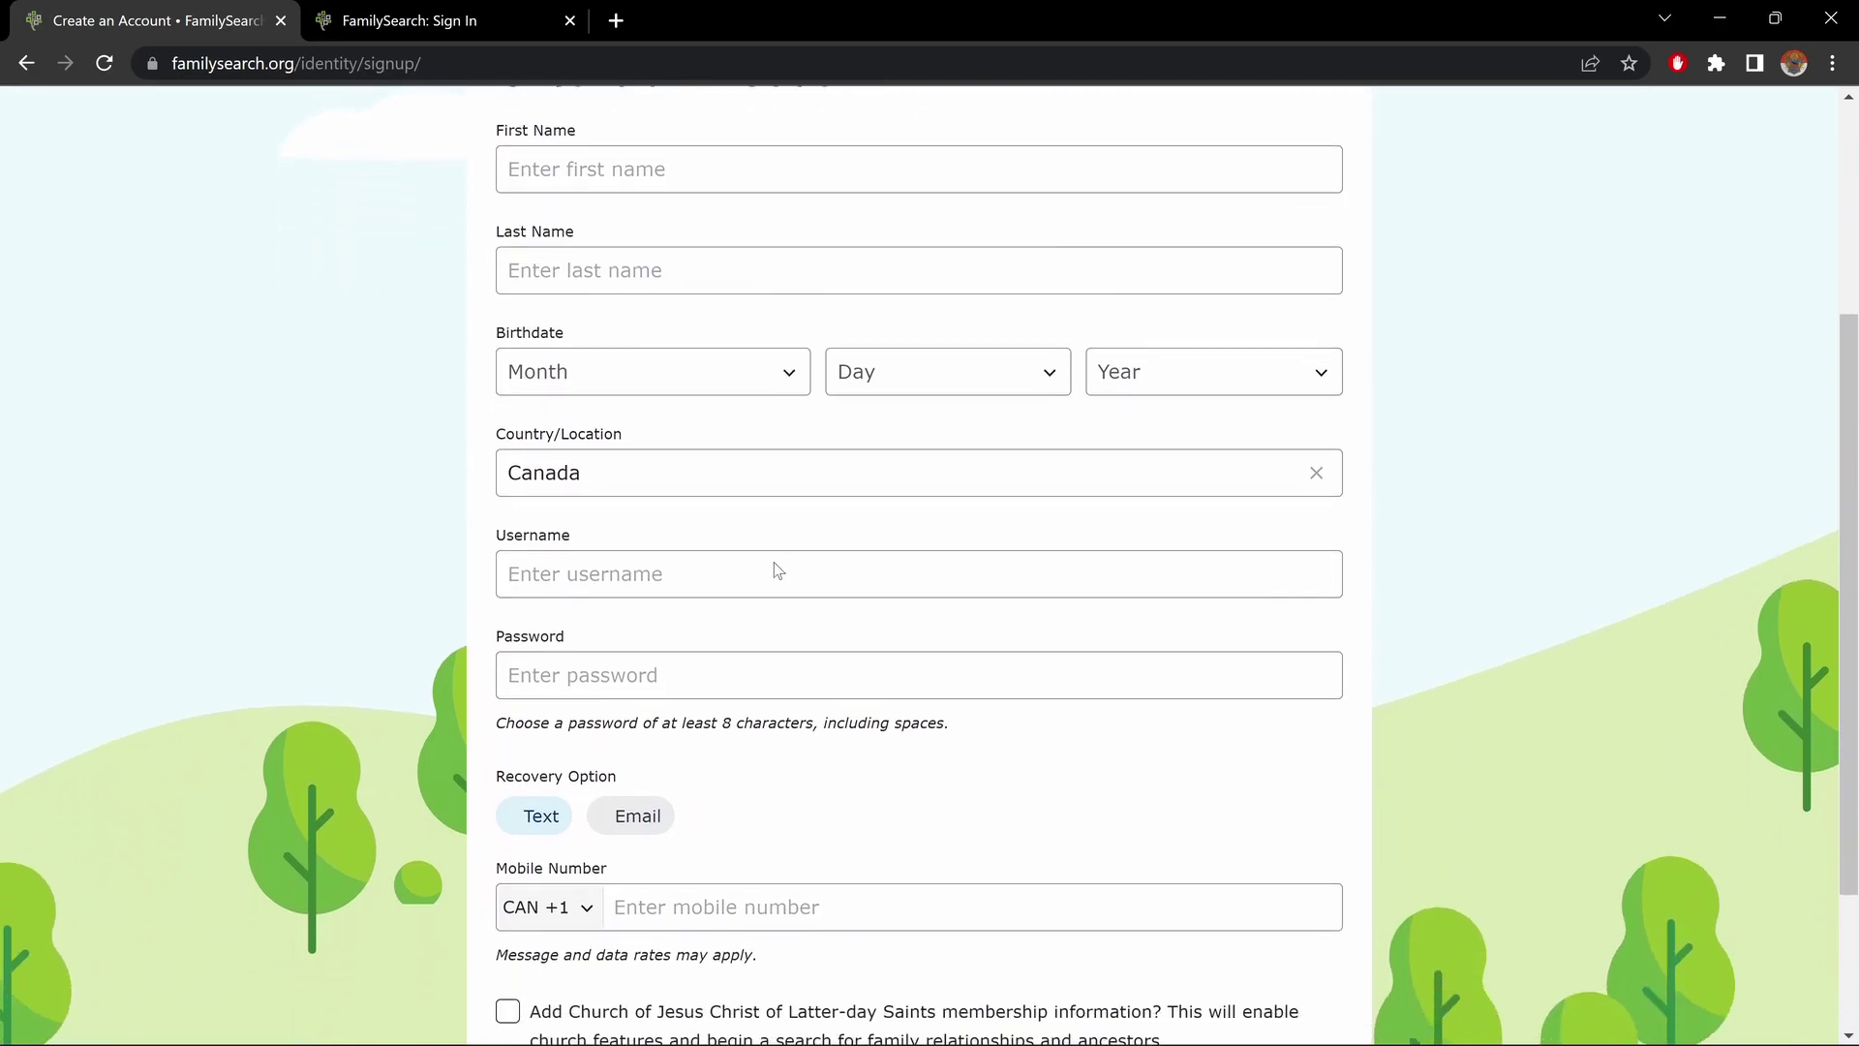
scroll(775, 562, down, 2)
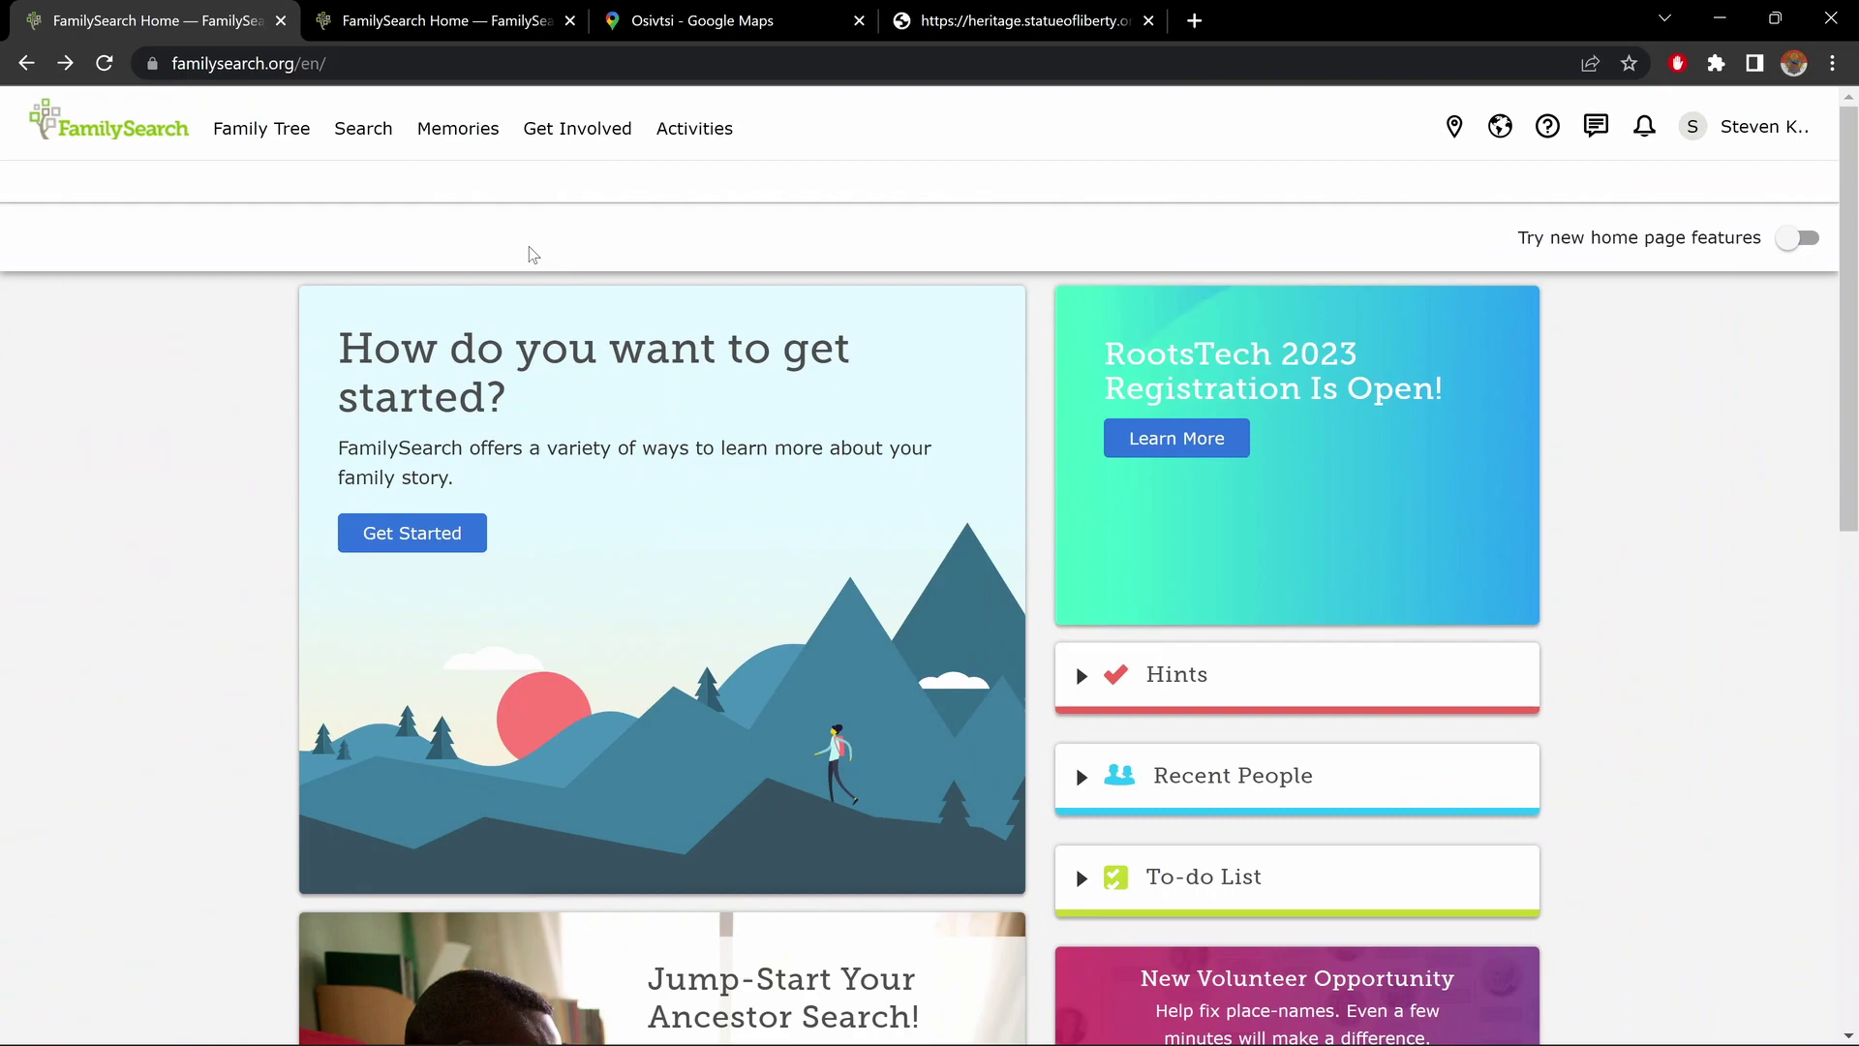
Search the Catalog for 'osowce' as Austria, Galizien, Buczacz, Osowce, limited to online records
click(369, 139)
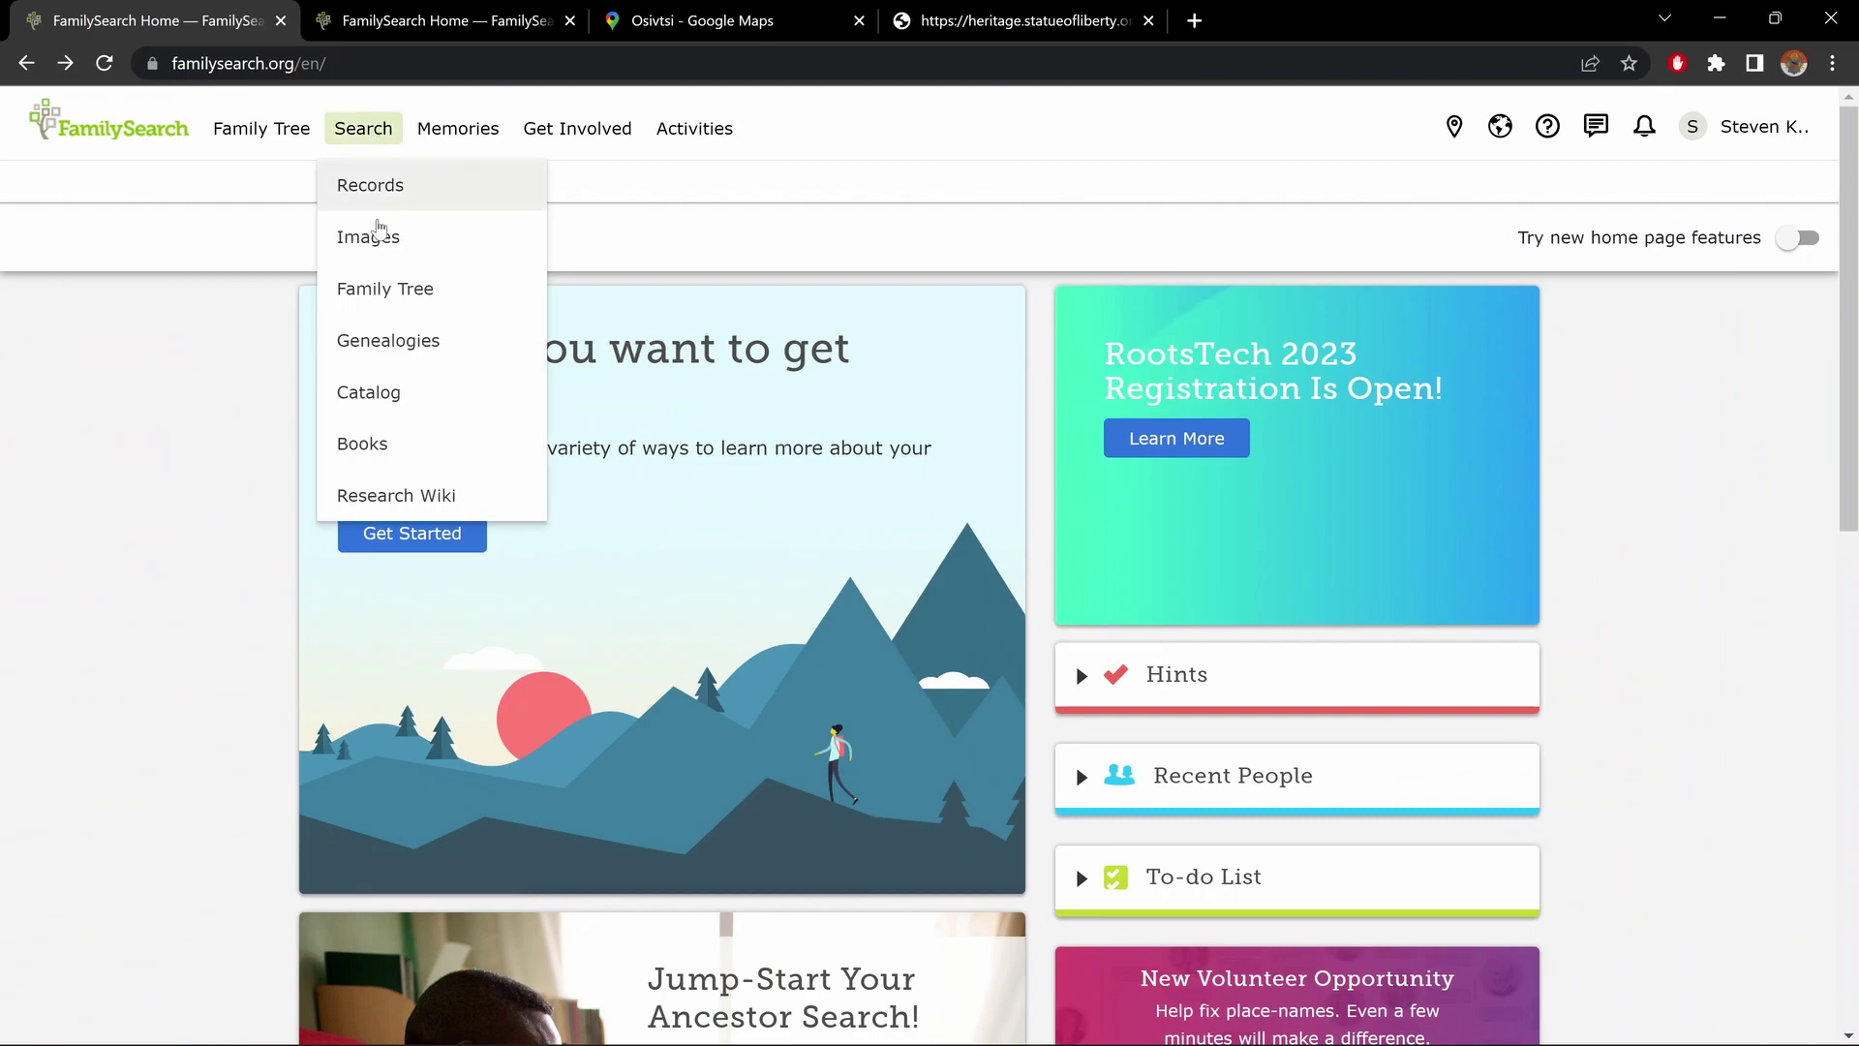
click(376, 404)
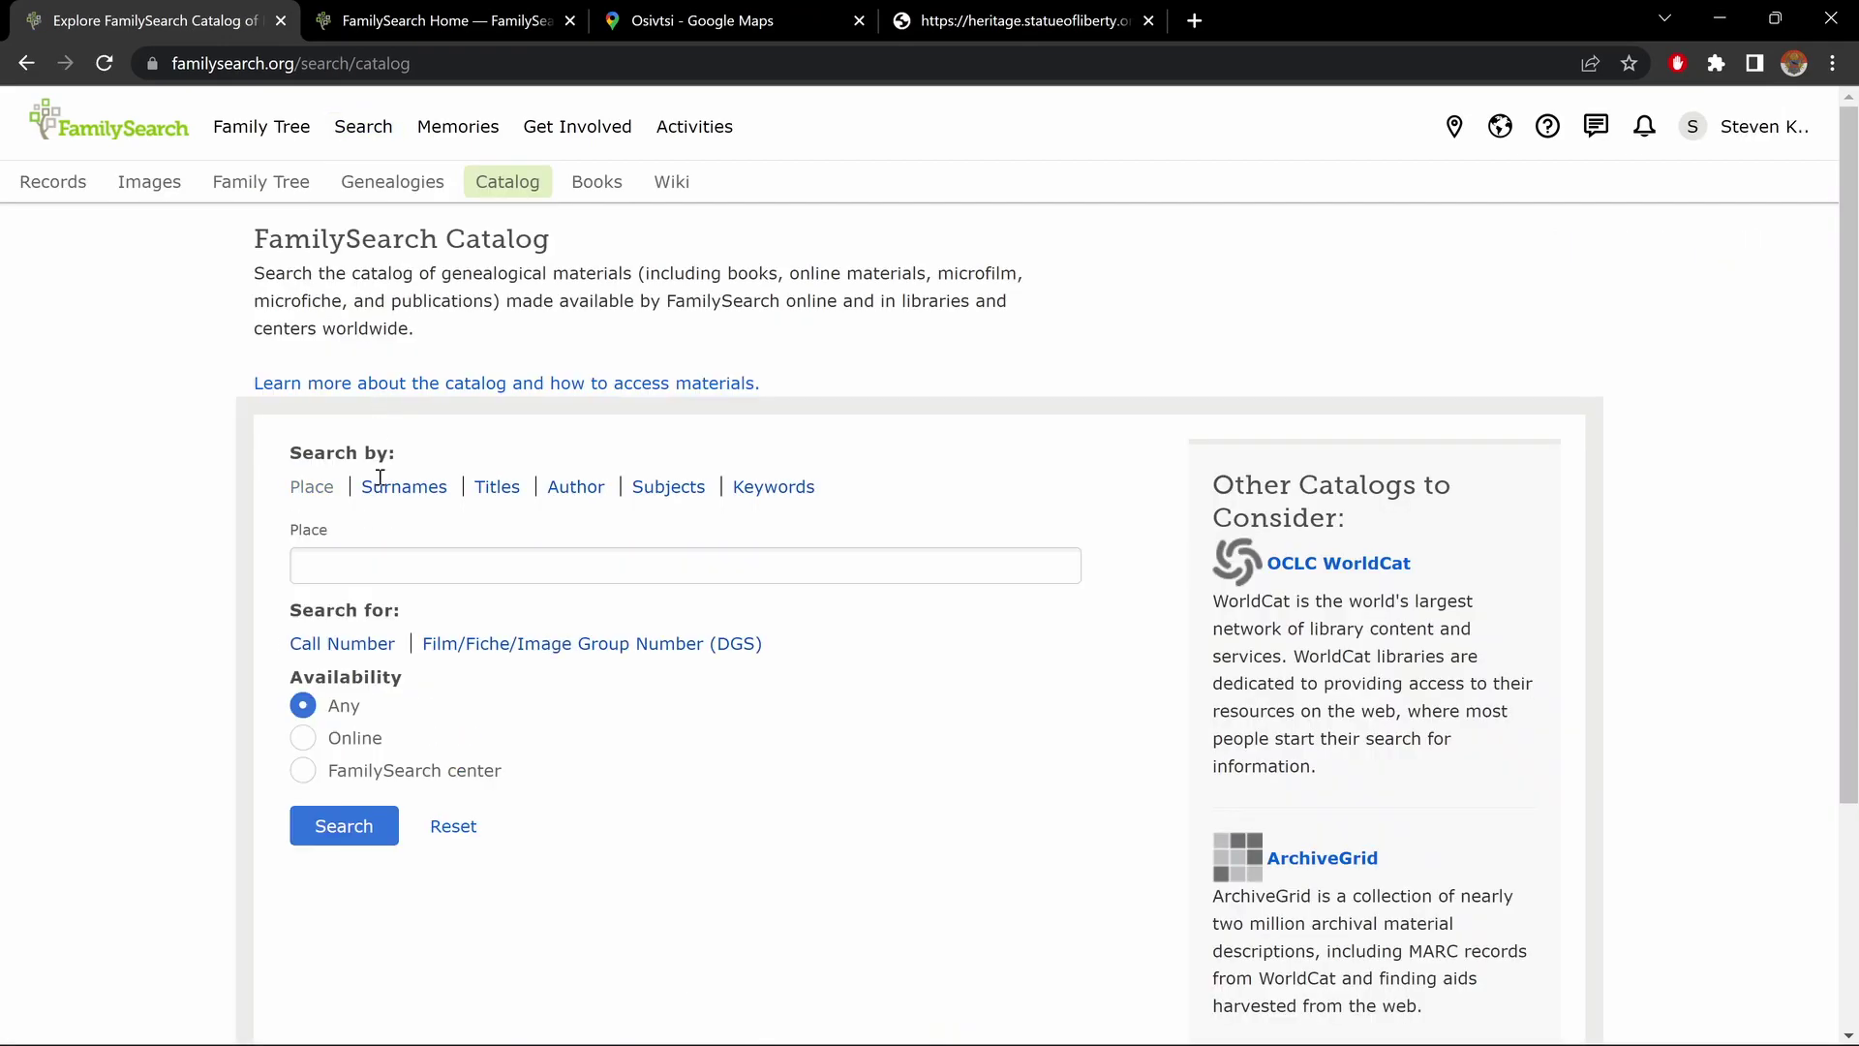
click(372, 568)
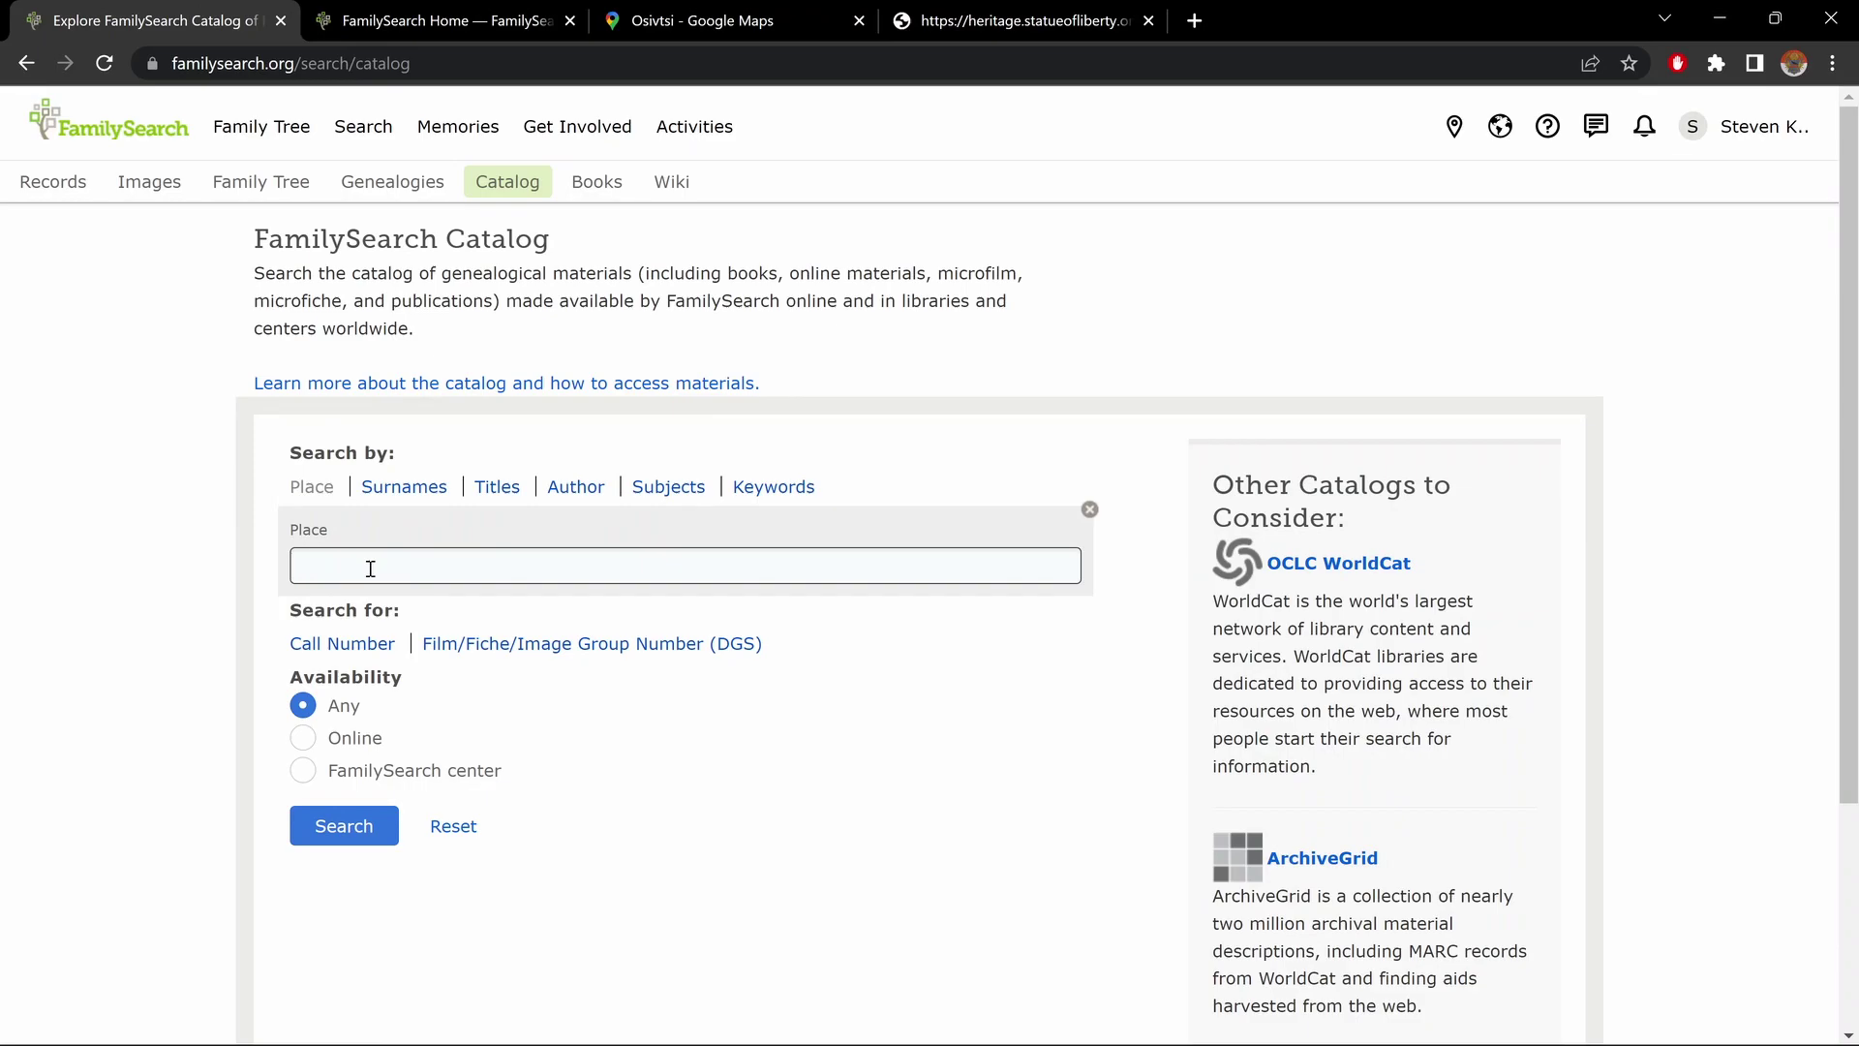
text(osow)
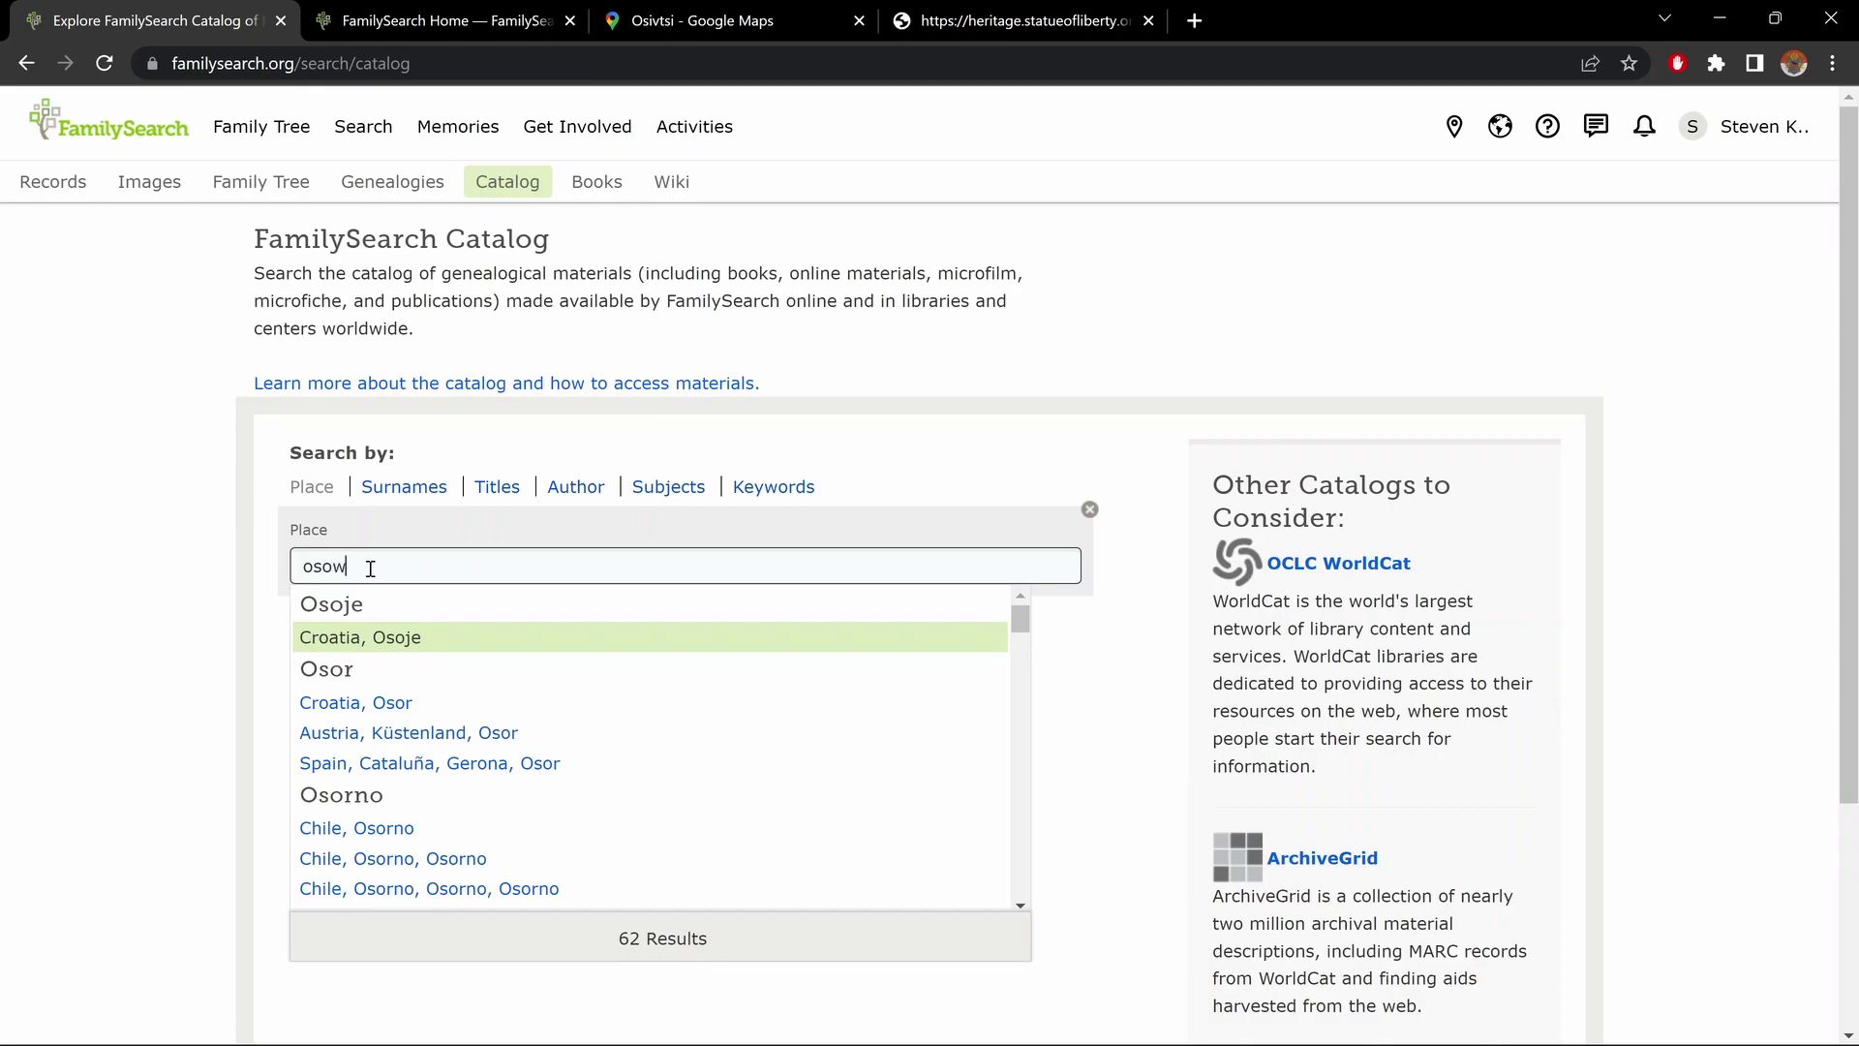
text(ce)
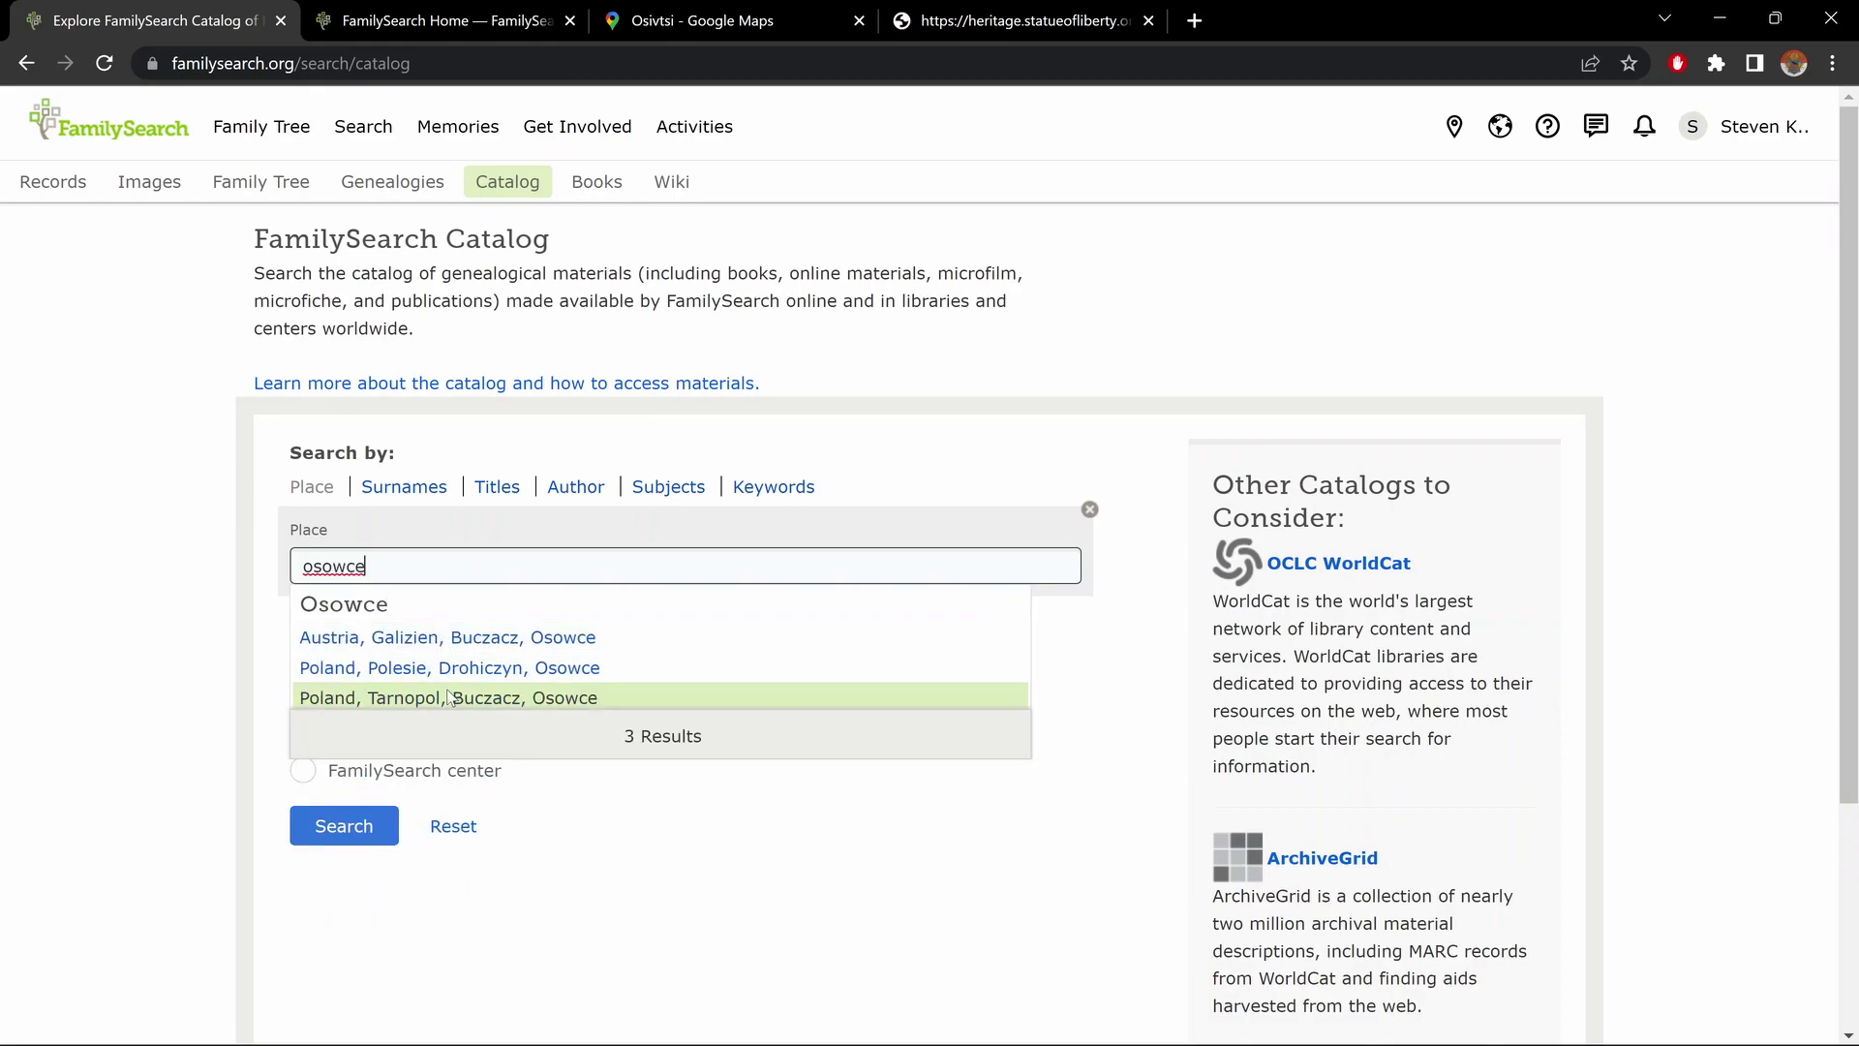
click(481, 641)
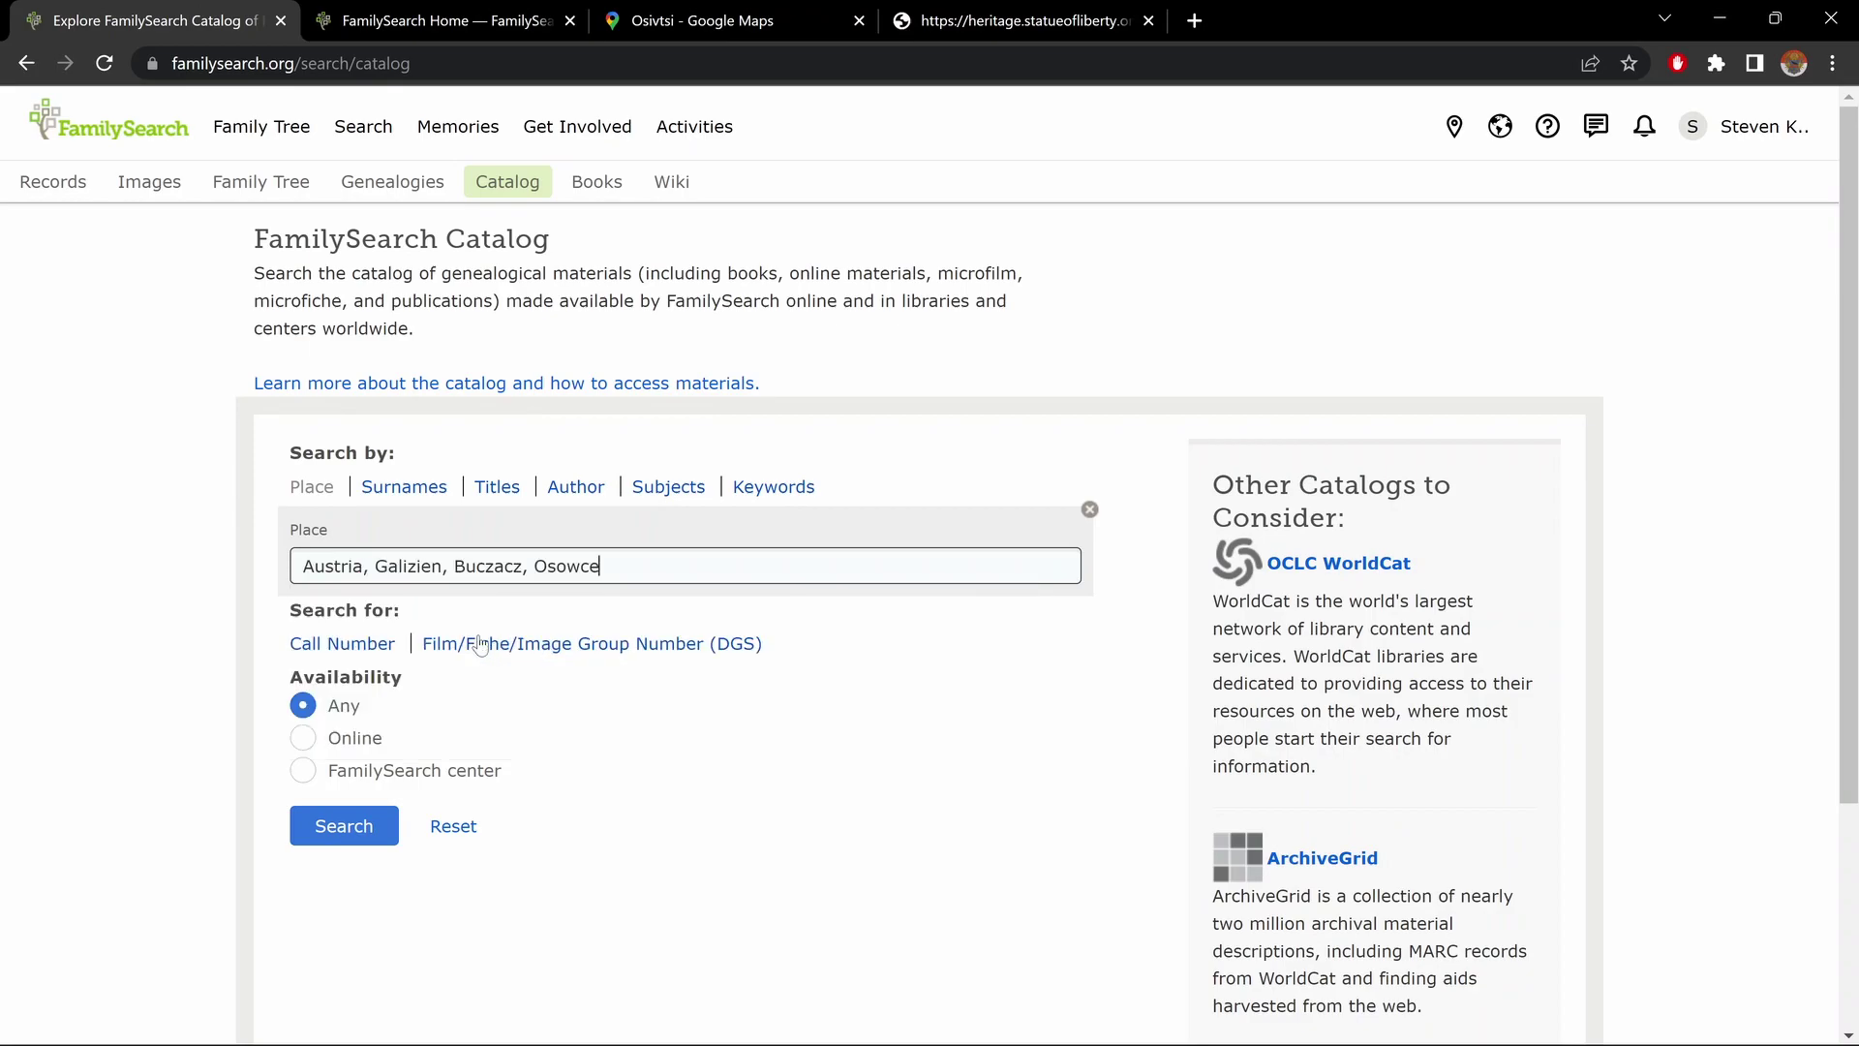
click(360, 736)
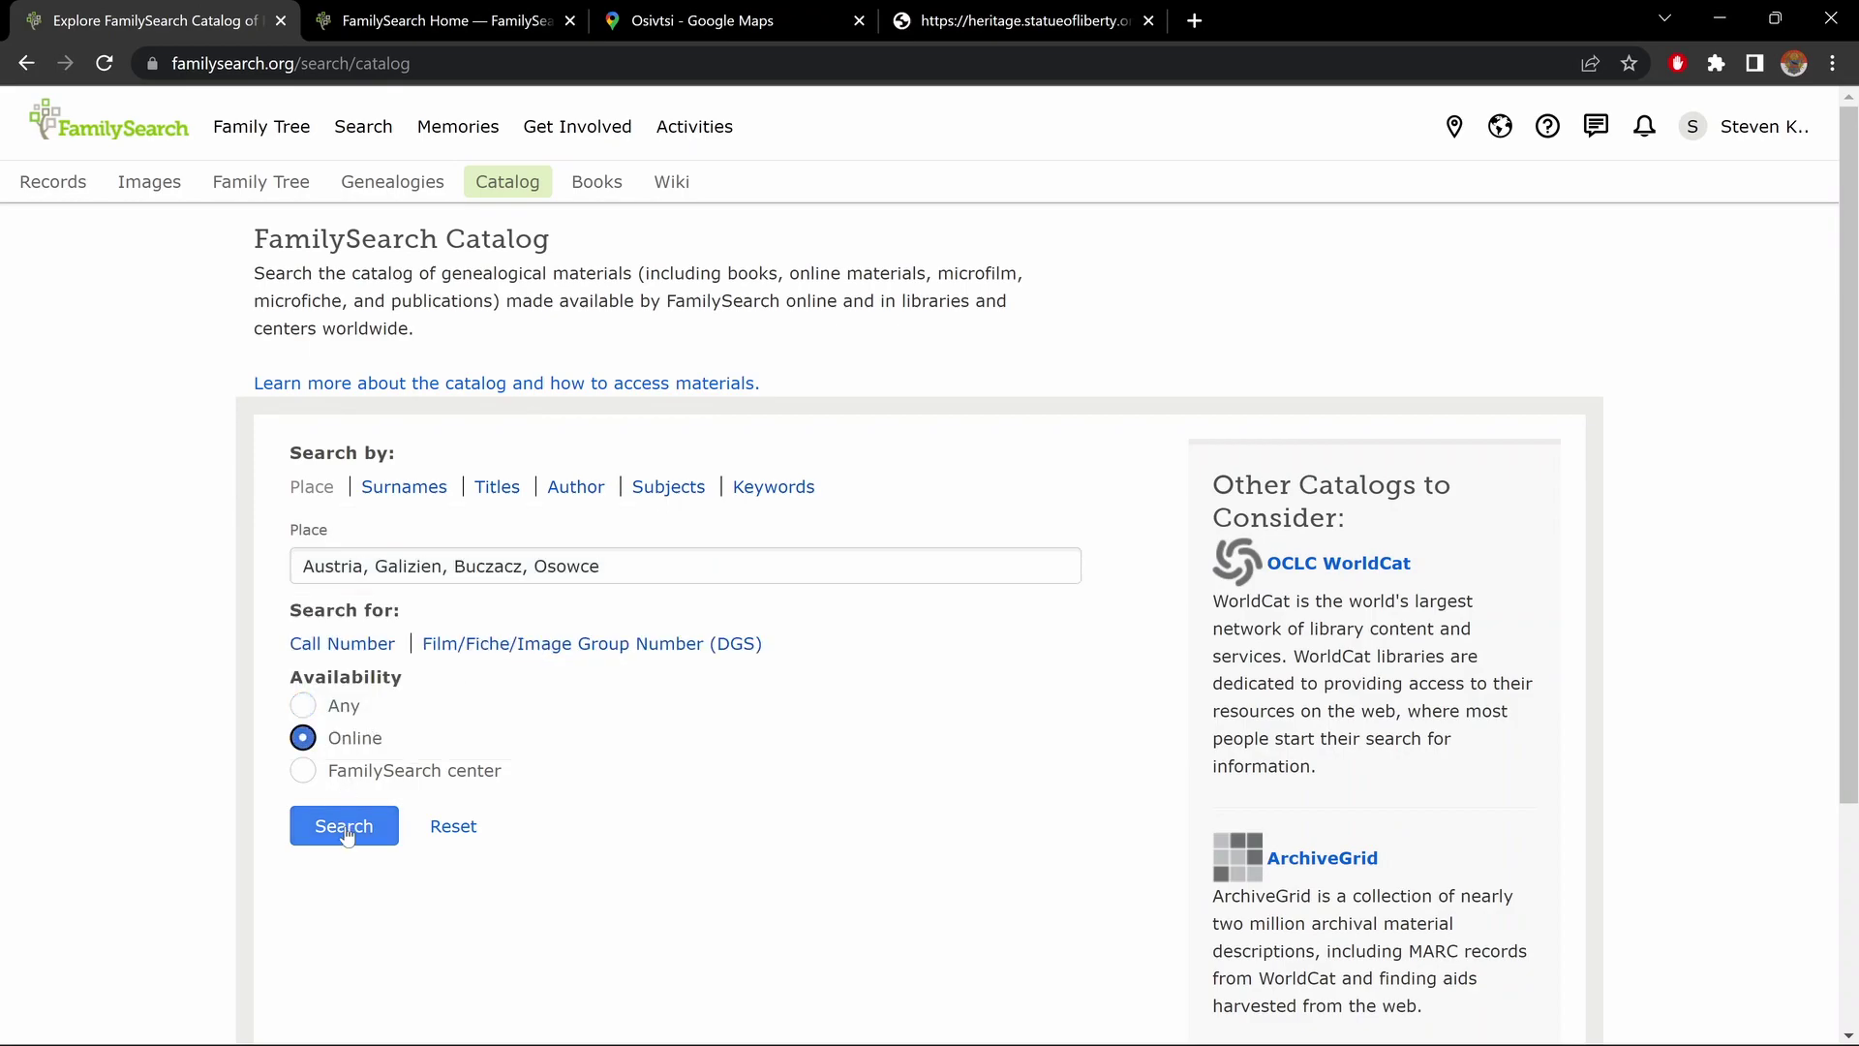
click(346, 831)
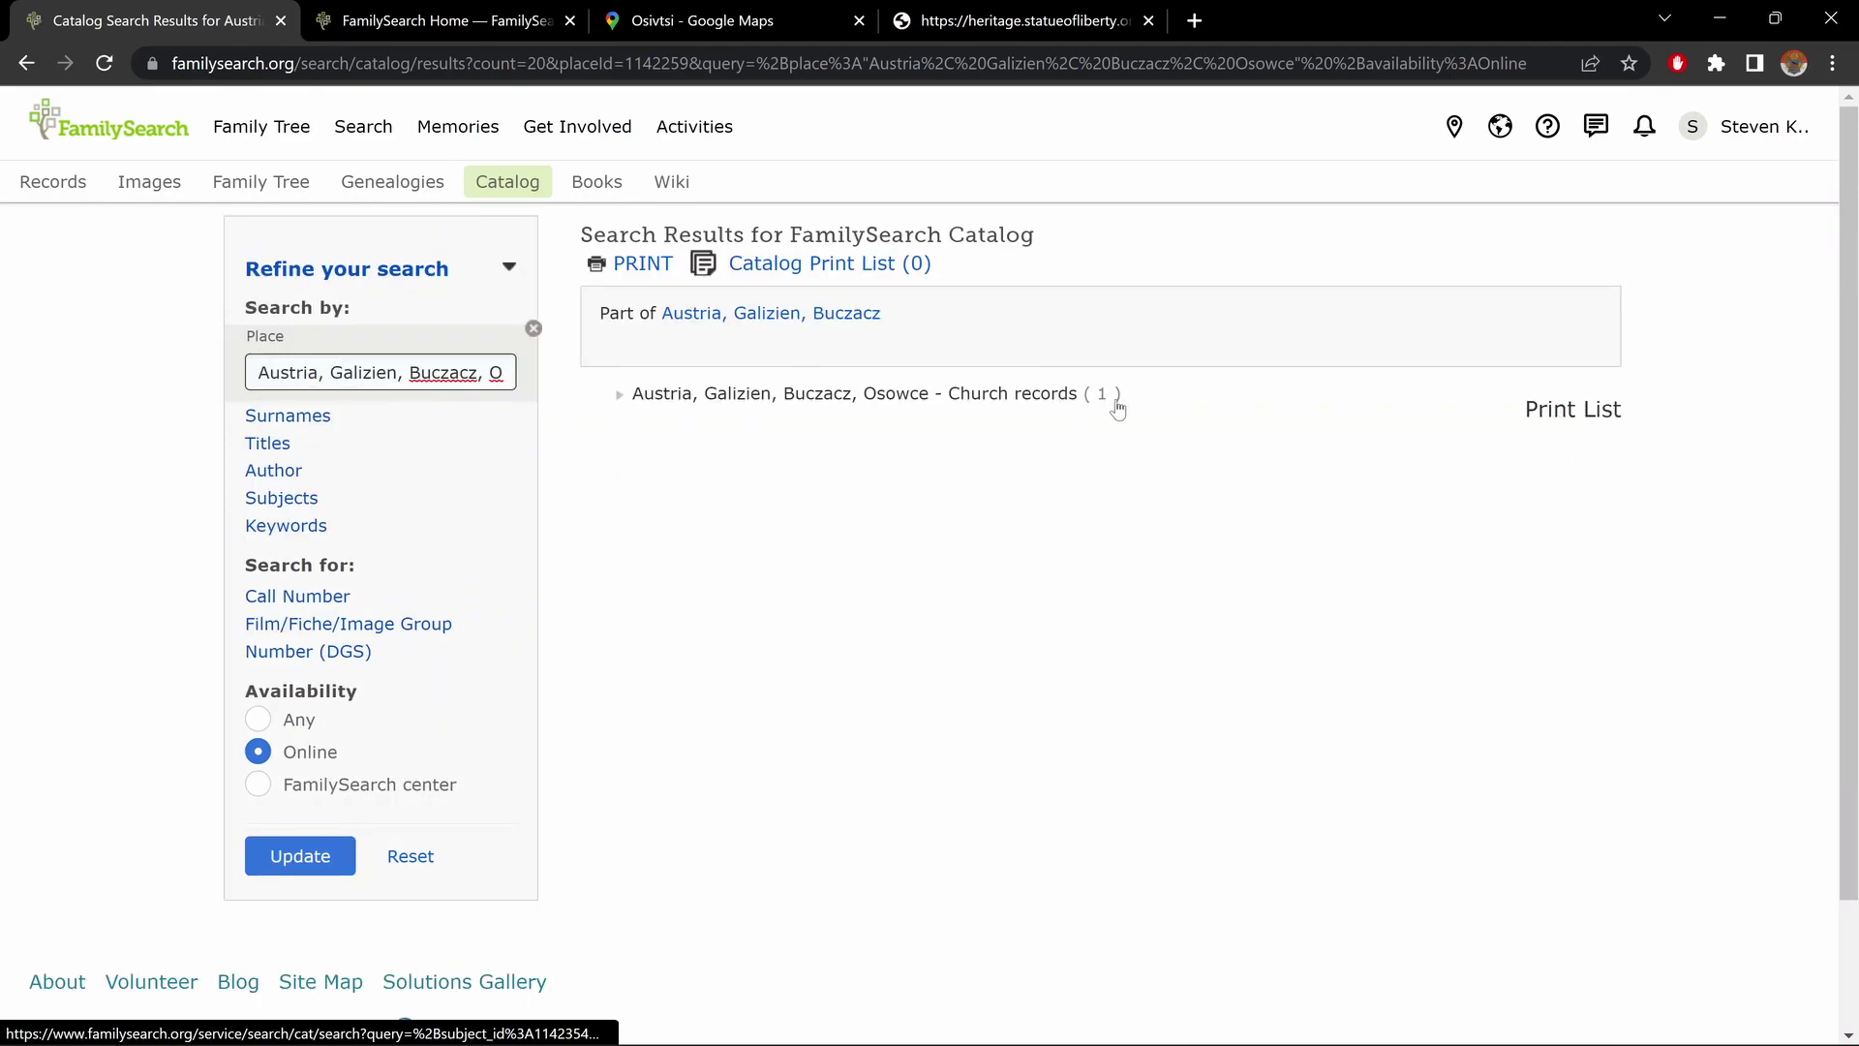
Open the Church records entry Metrical books, 1835-1841 and load Film # 004932762's digitised images
click(1003, 399)
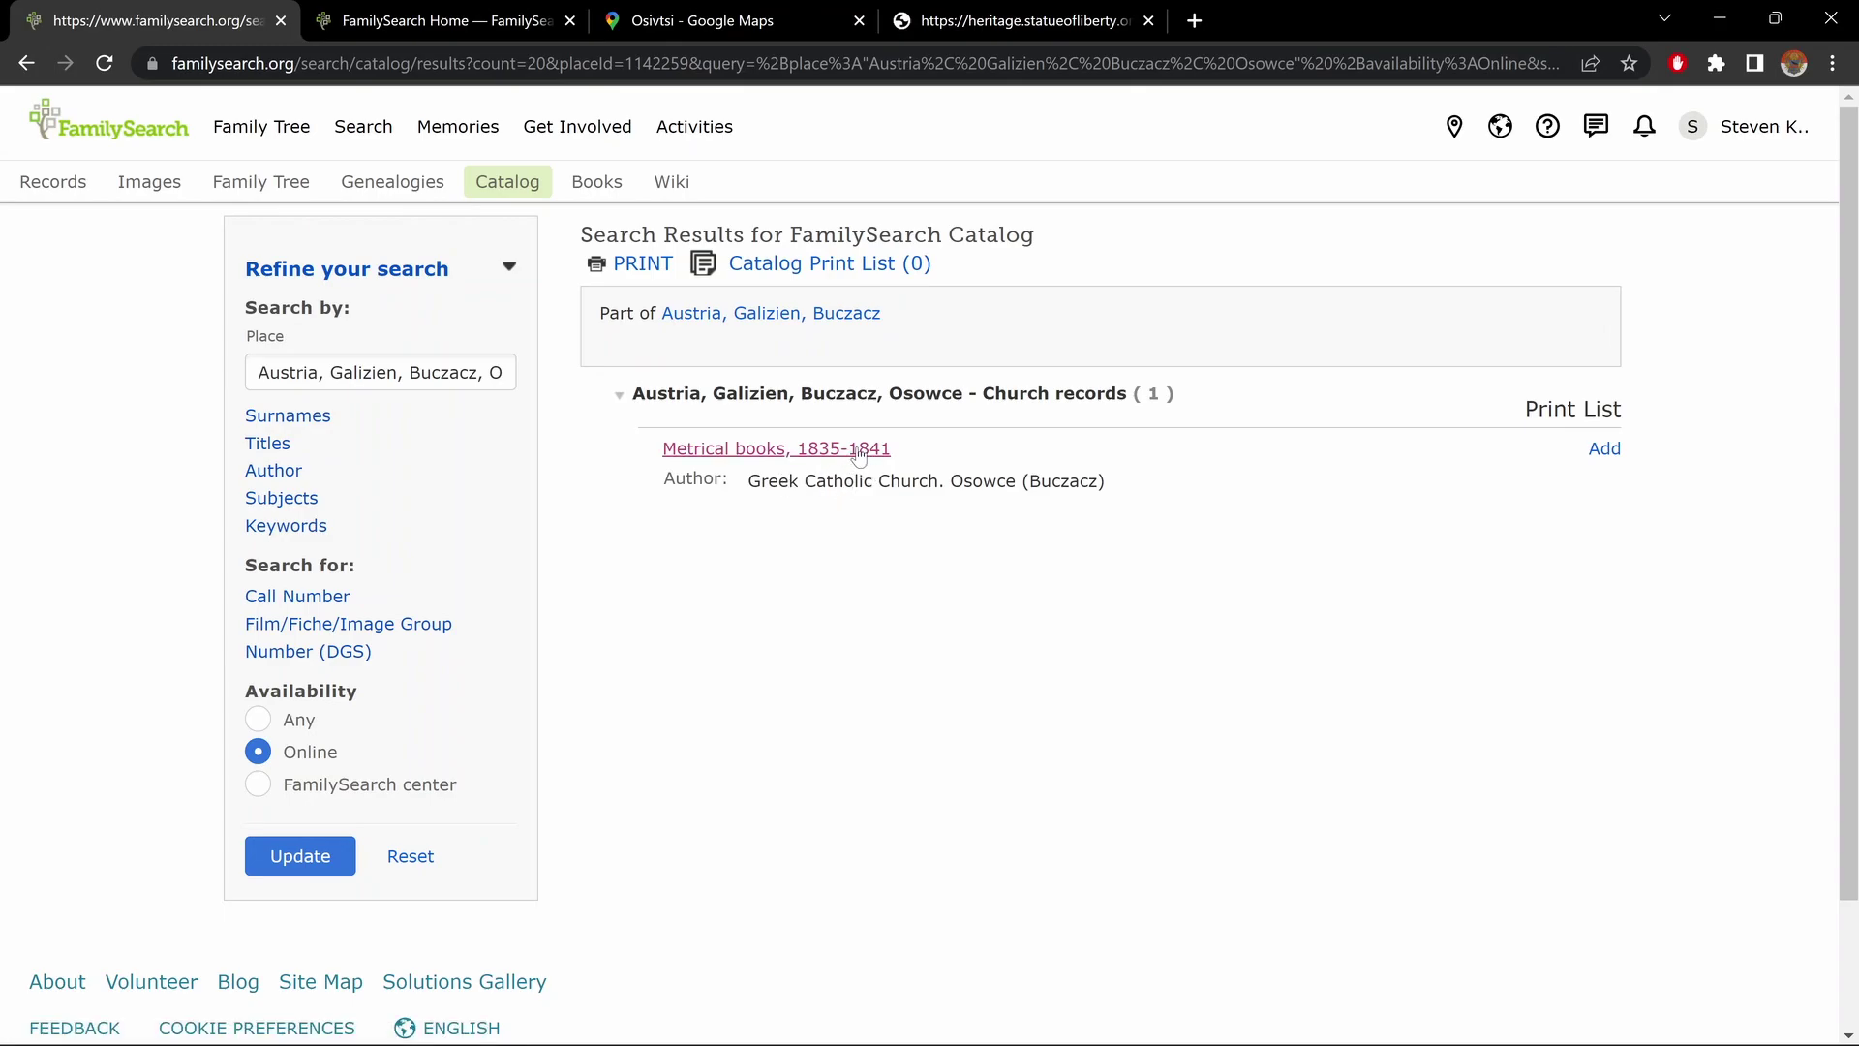
click(858, 451)
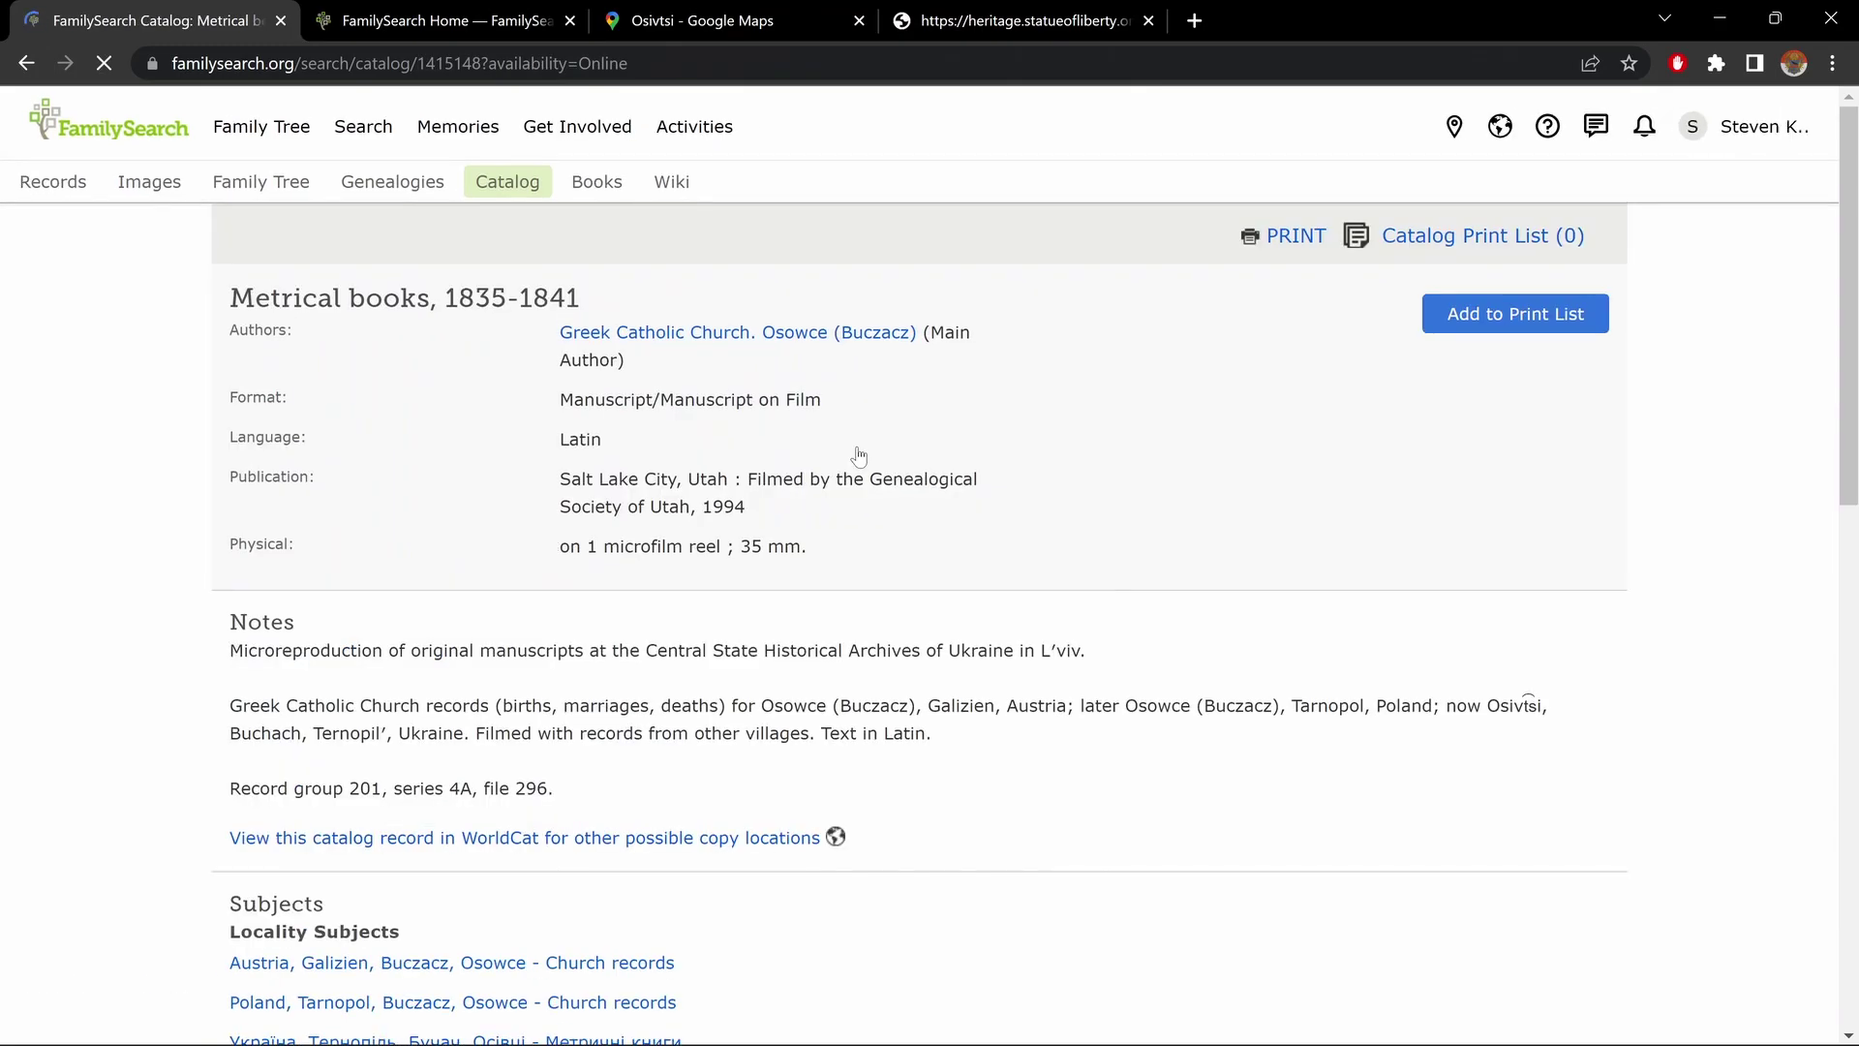
scroll(858, 455, down, 6)
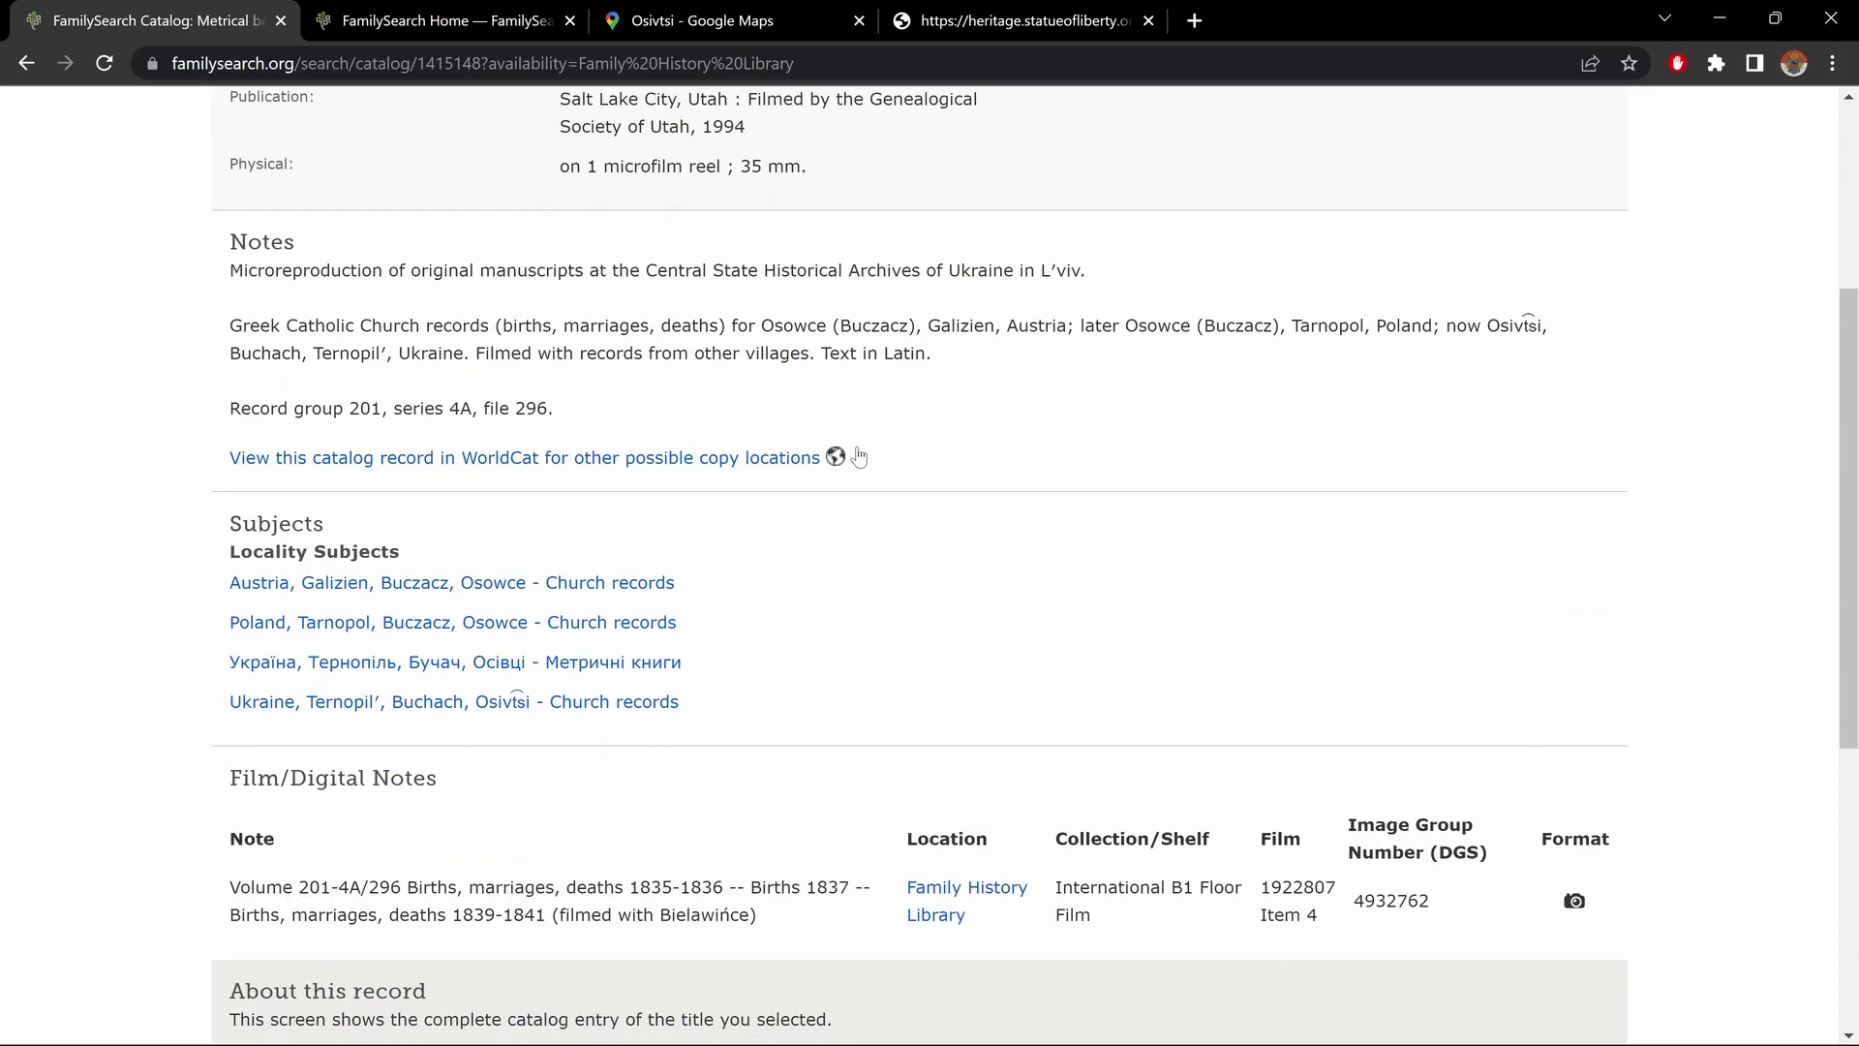
scroll(858, 455, down, 2)
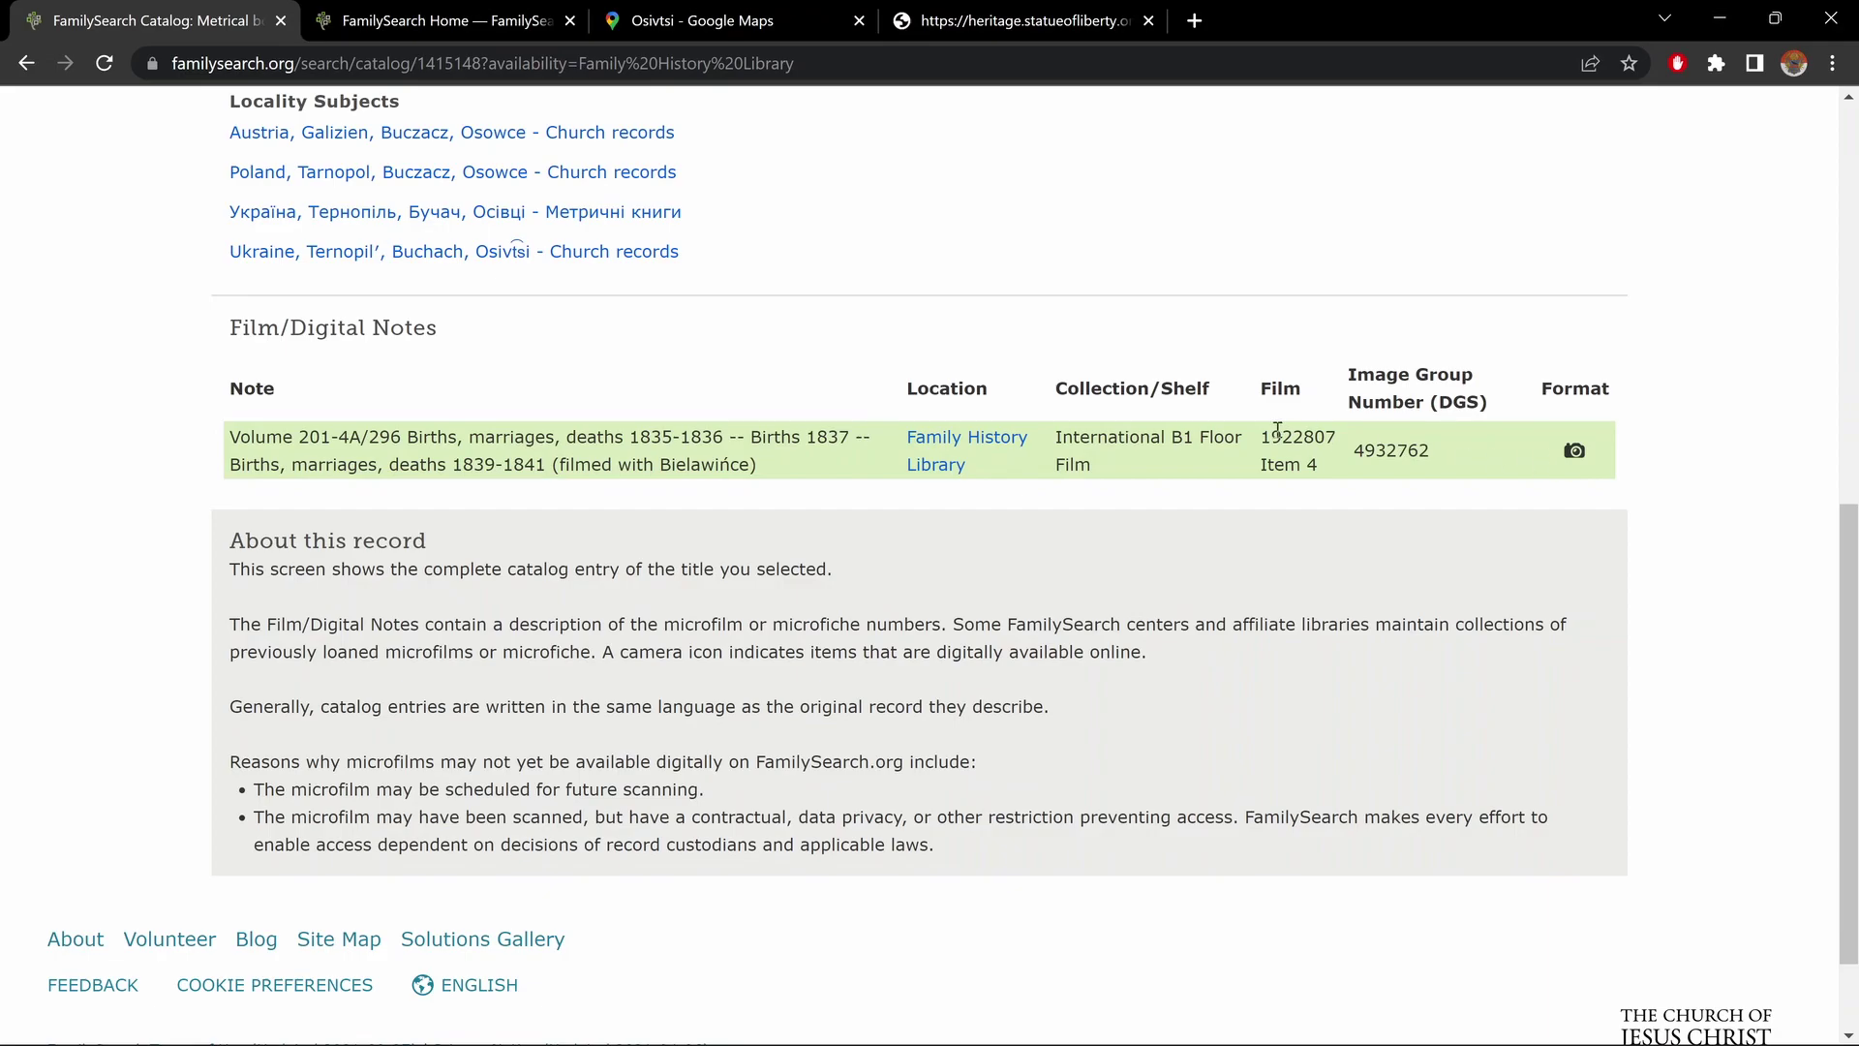
click(1576, 451)
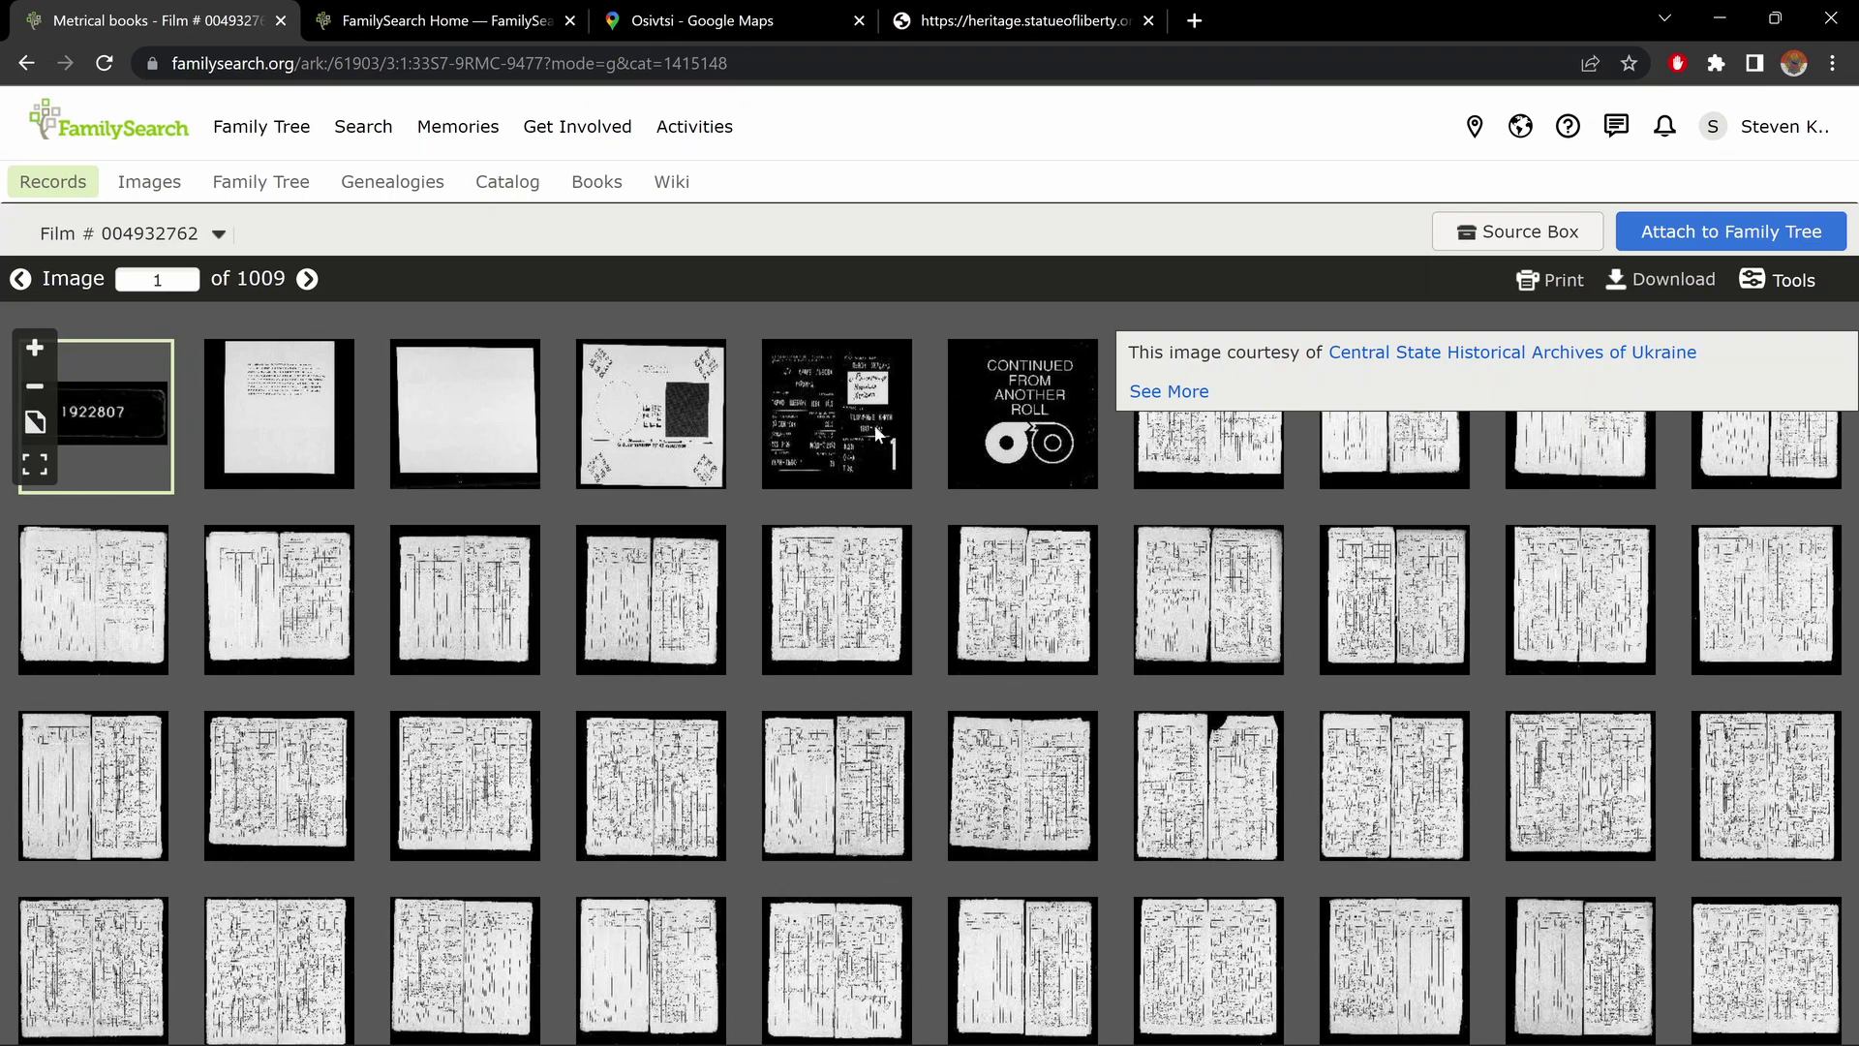
Scroll the 1009-image thumbnail grid down to the END OF ITEM 3 card and item 4 title
scroll(932, 563, down, 3)
scroll(934, 571, down, 1)
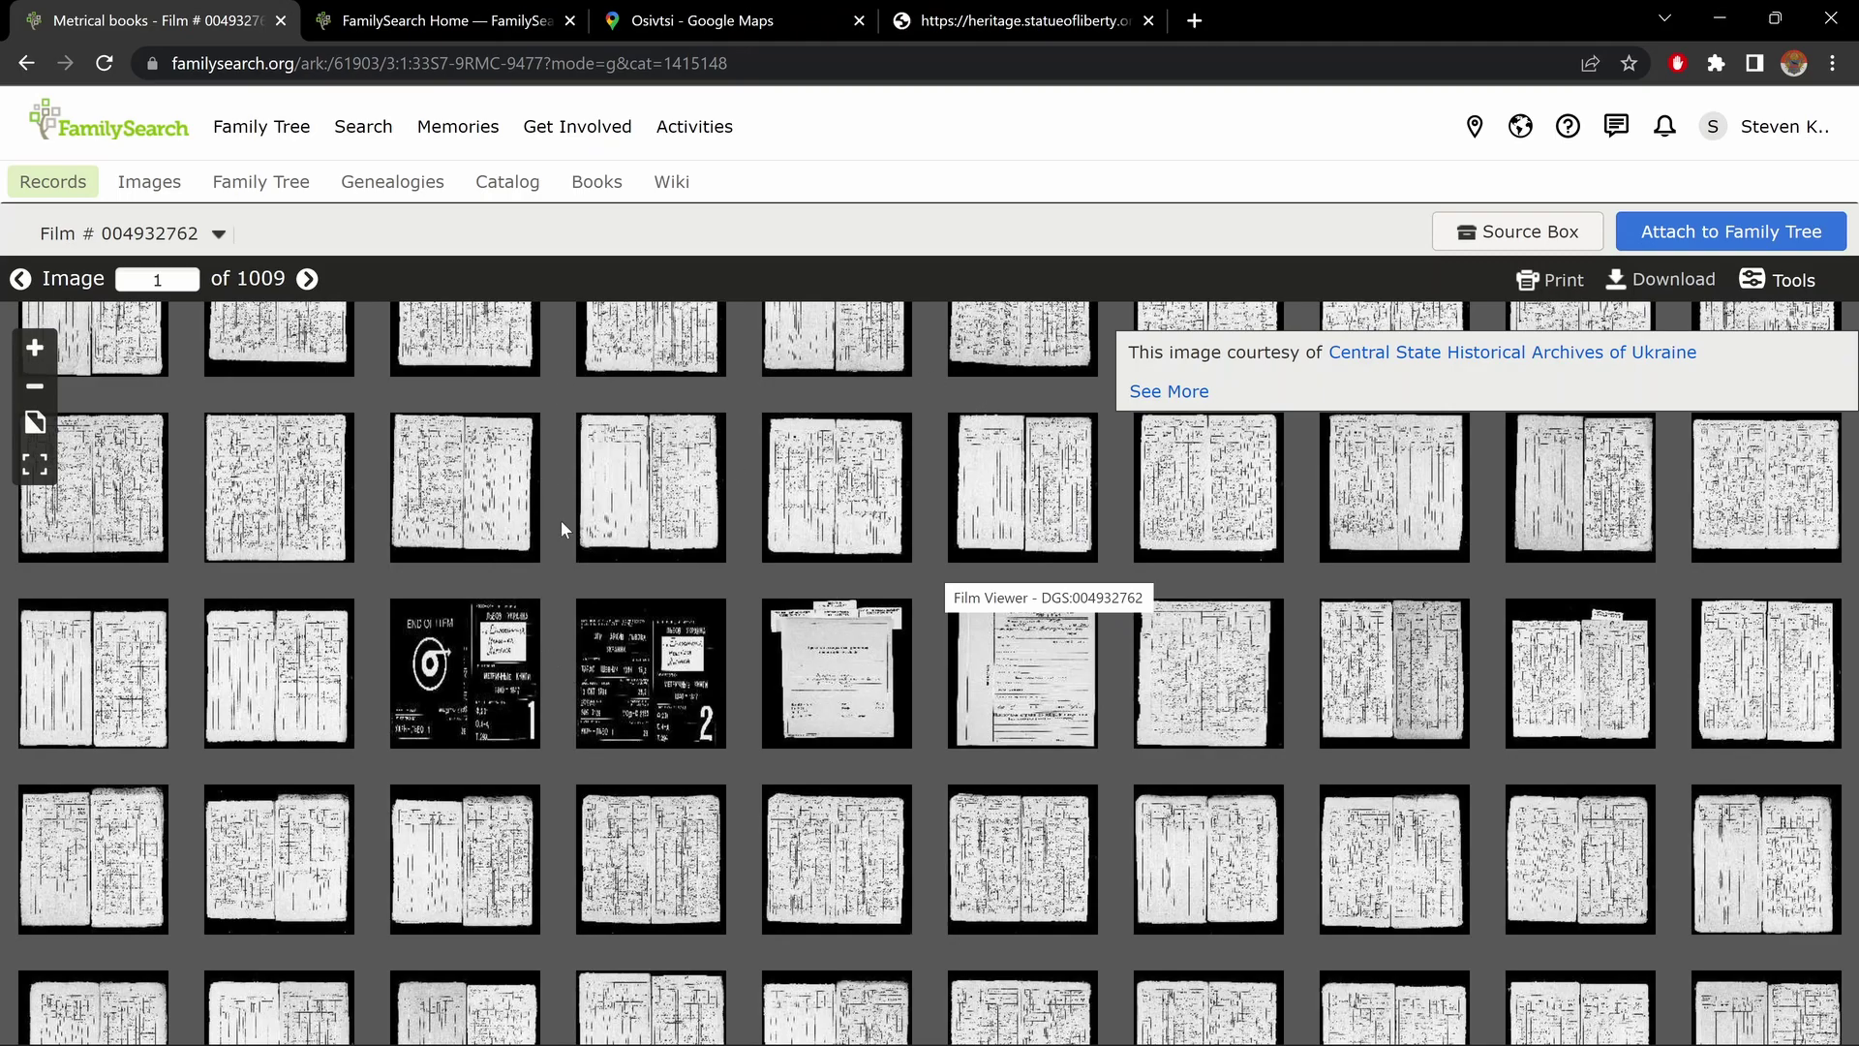
scroll(724, 687, down, 2)
scroll(724, 688, down, 3)
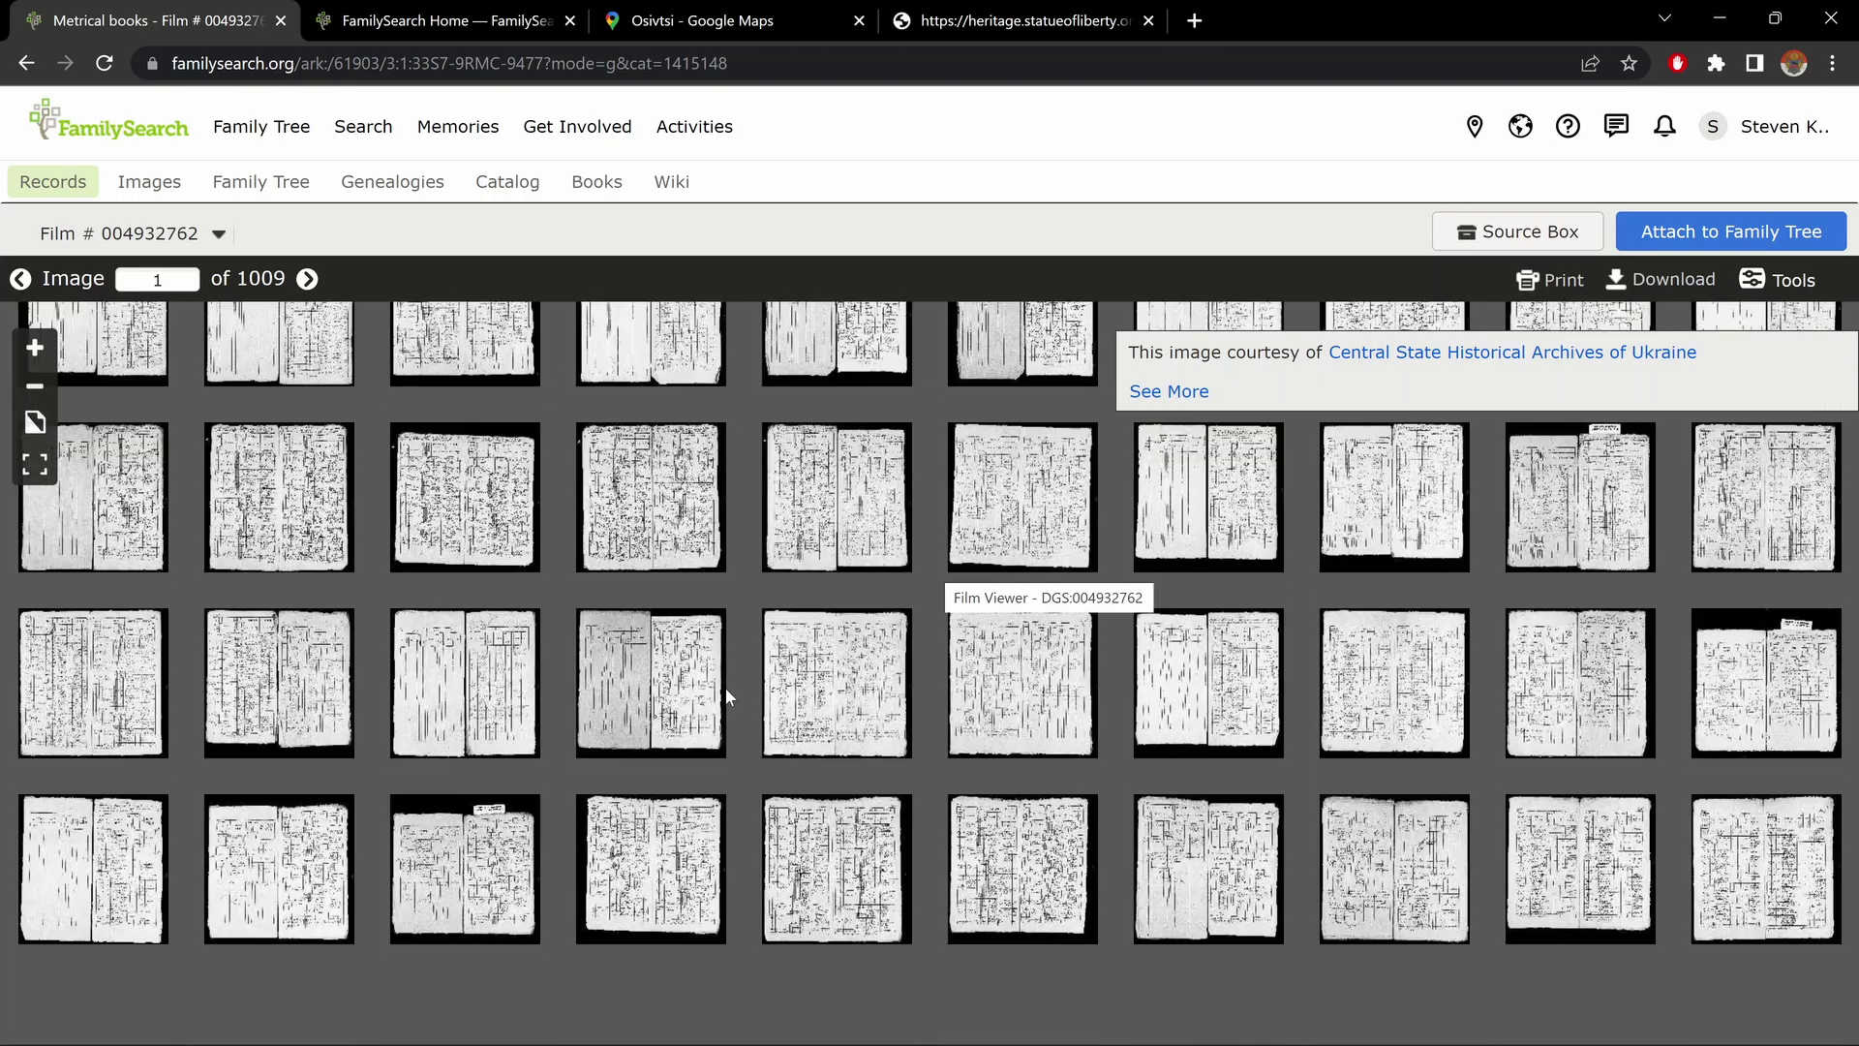
scroll(725, 687, down, 5)
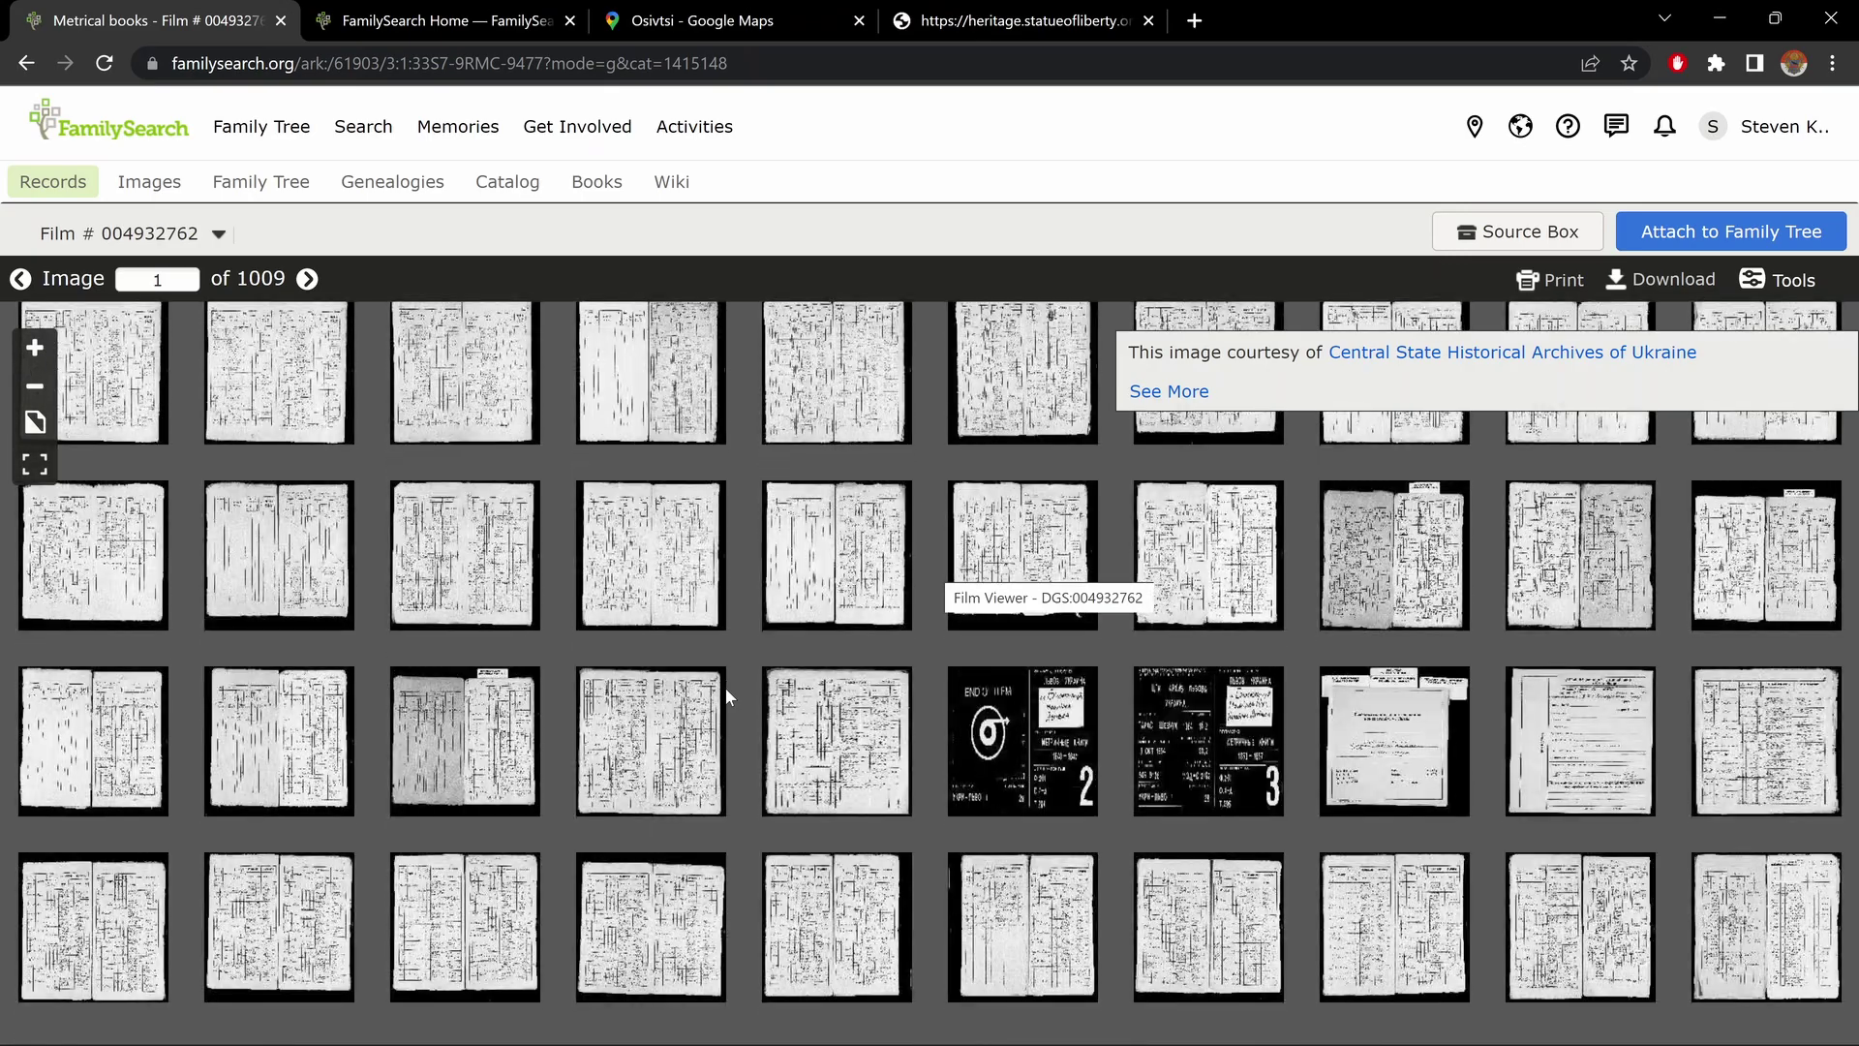
scroll(724, 687, down, 2)
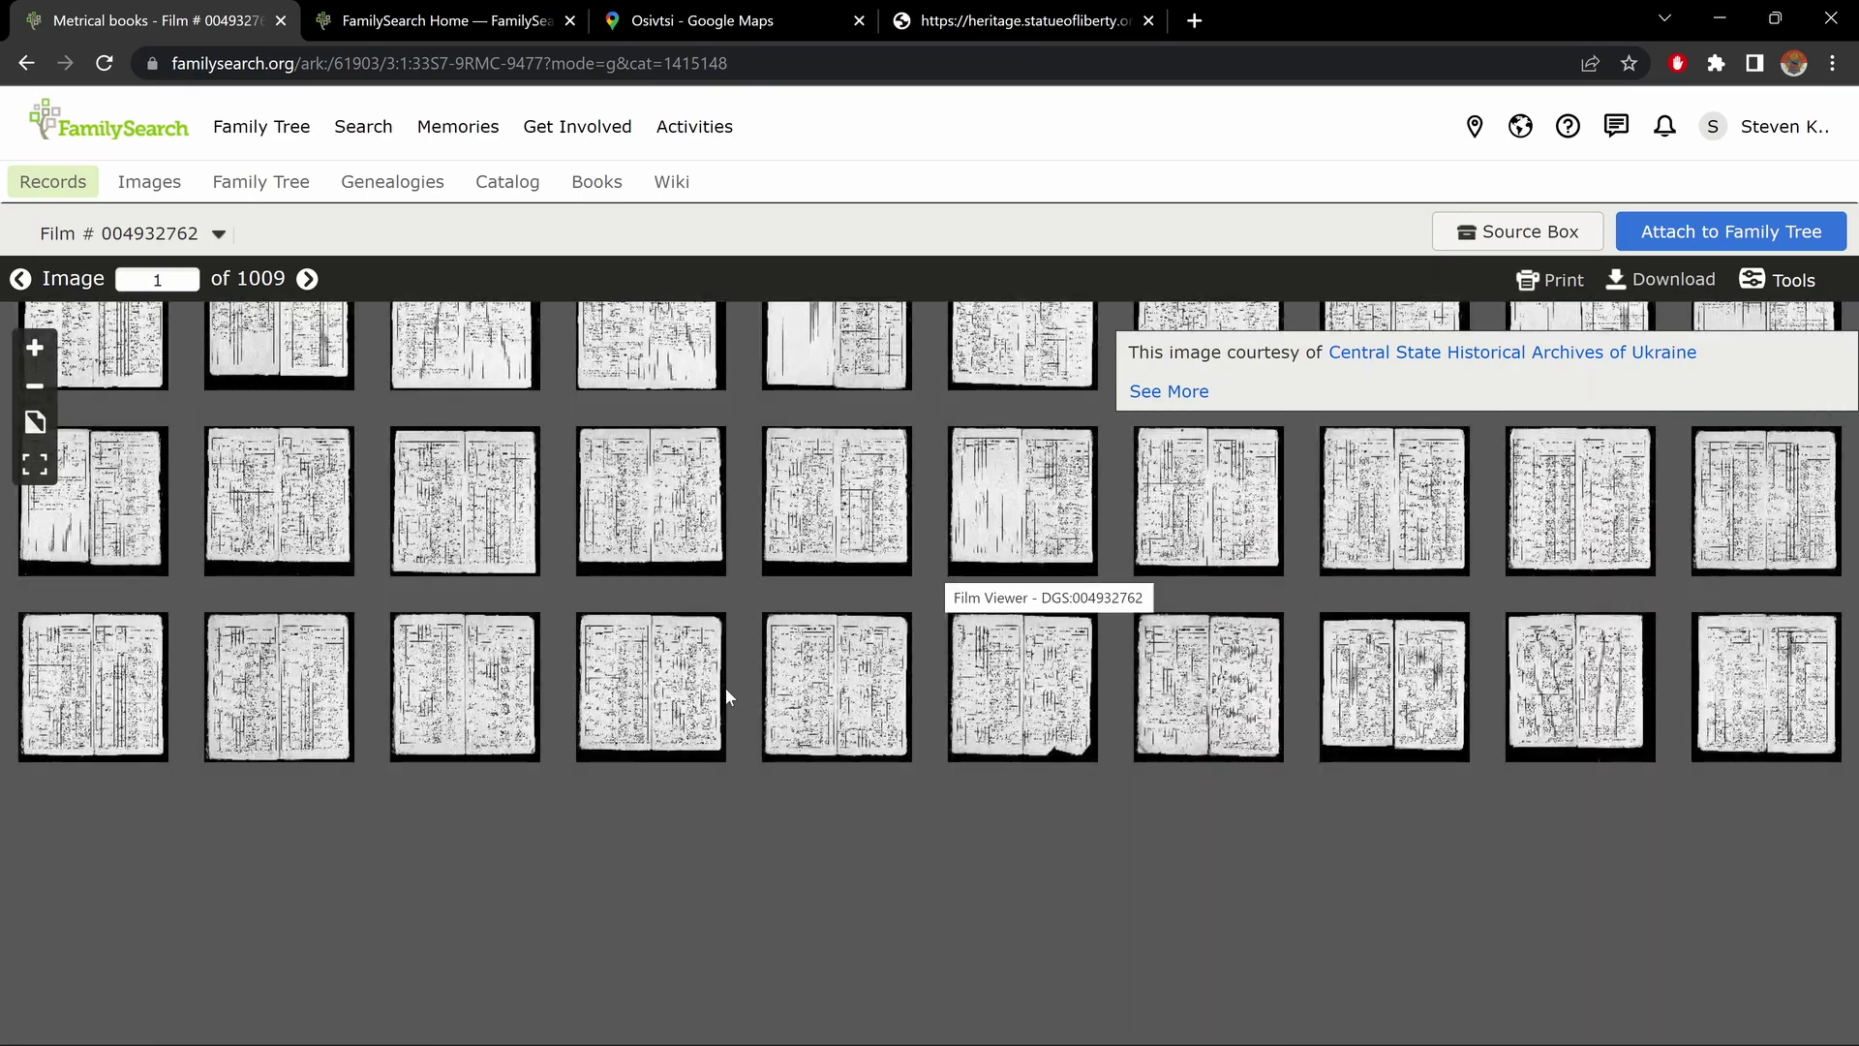
scroll(726, 695, down, 3)
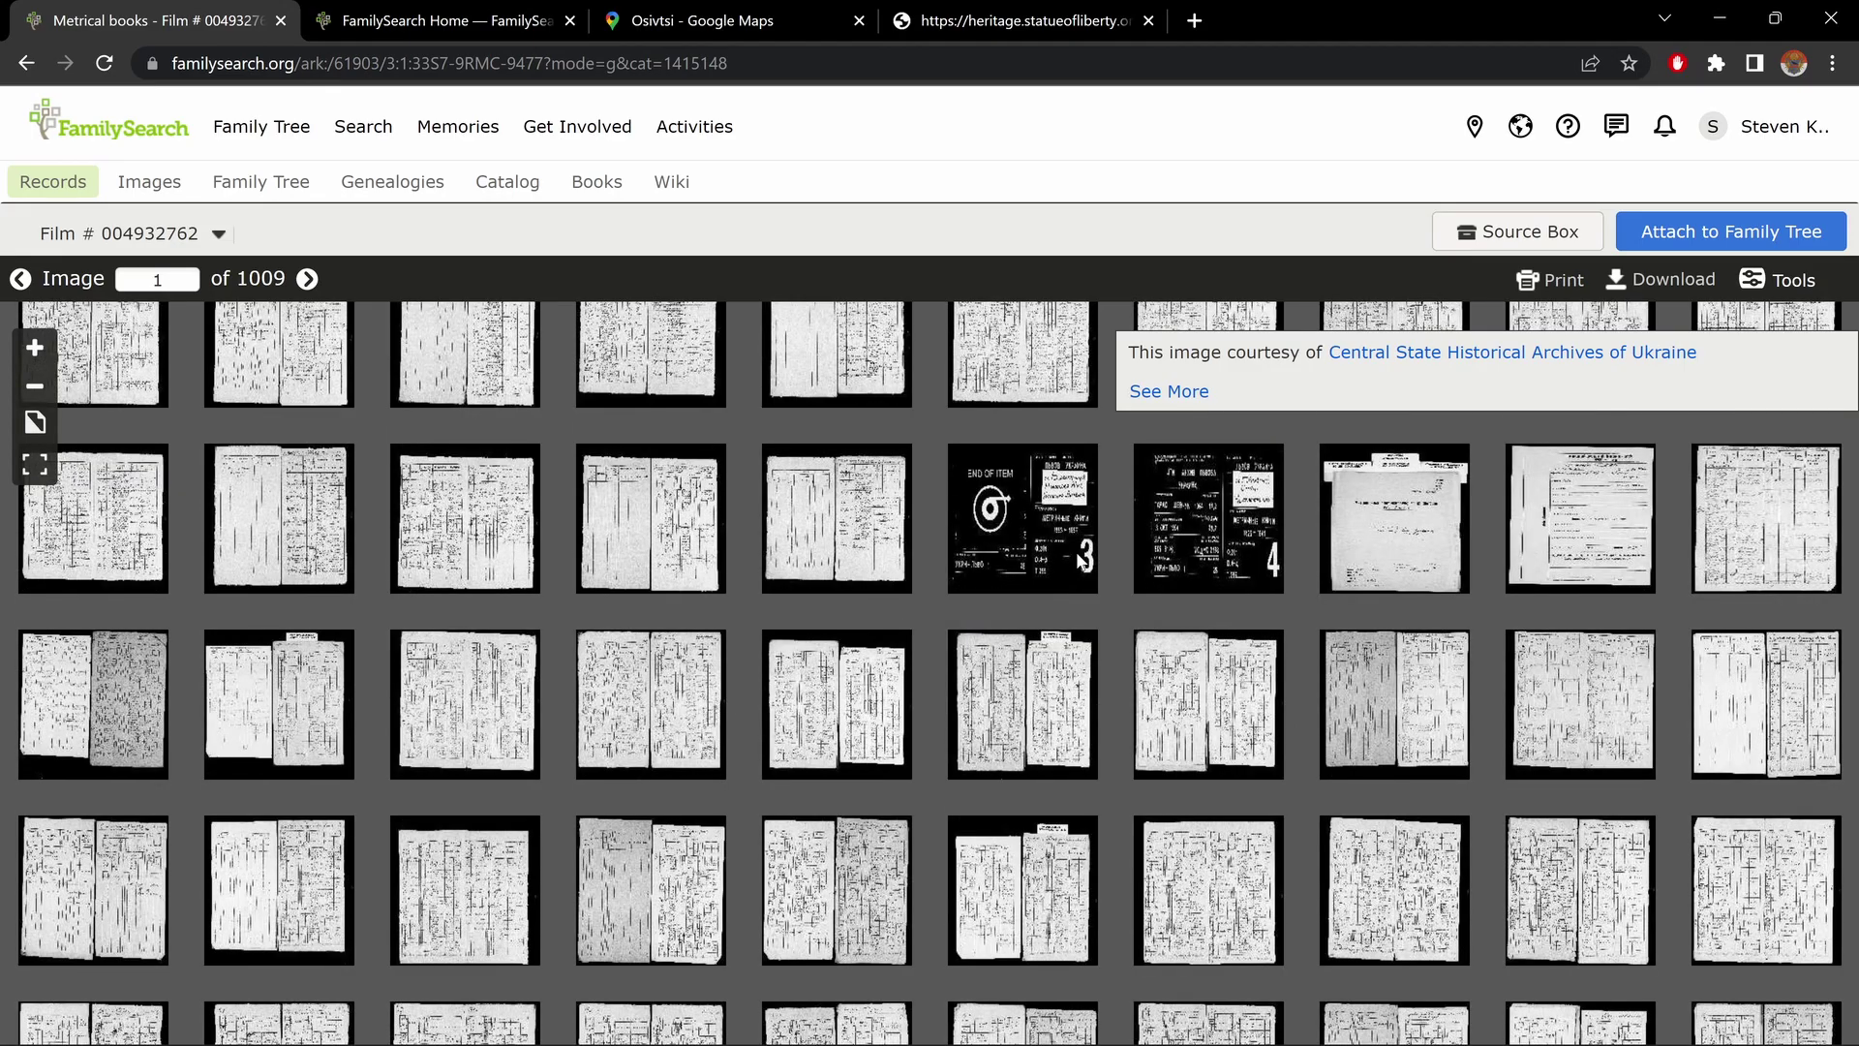
Open image 247, item 4's title card, zooming out and panning to see it whole
click(1242, 520)
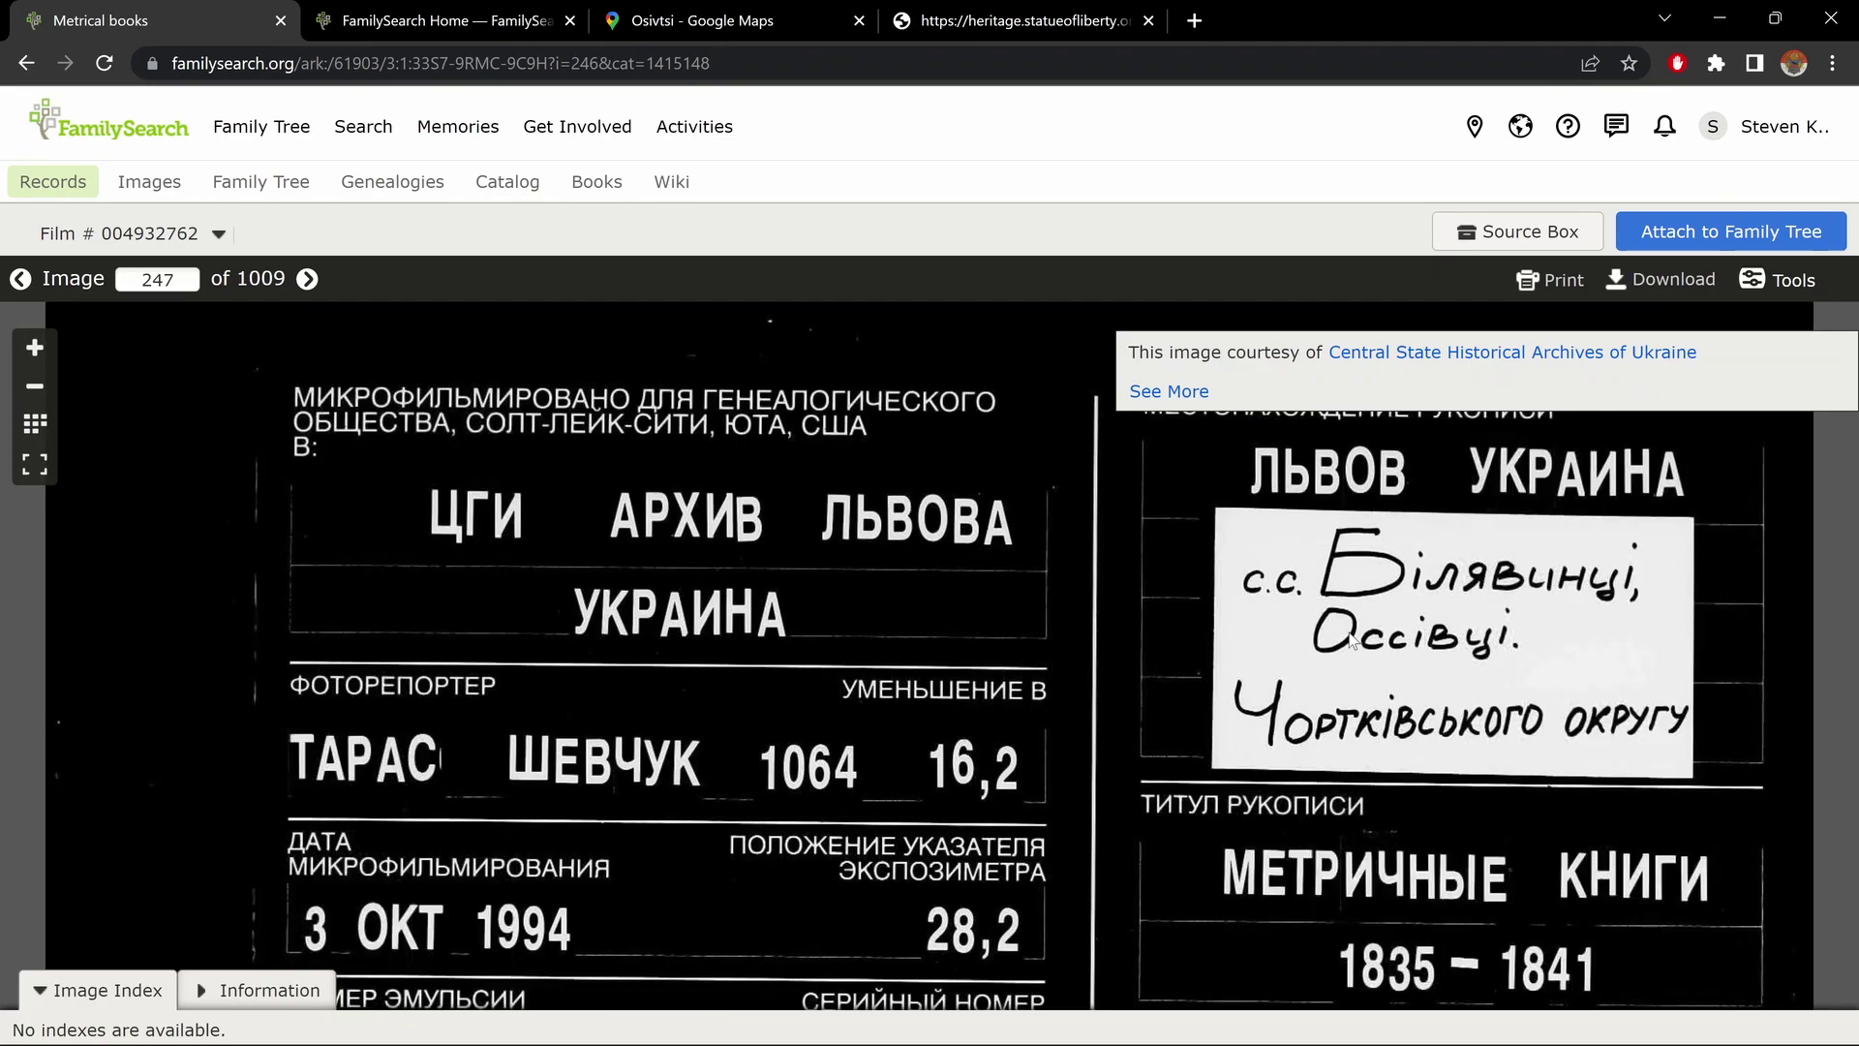
click(35, 392)
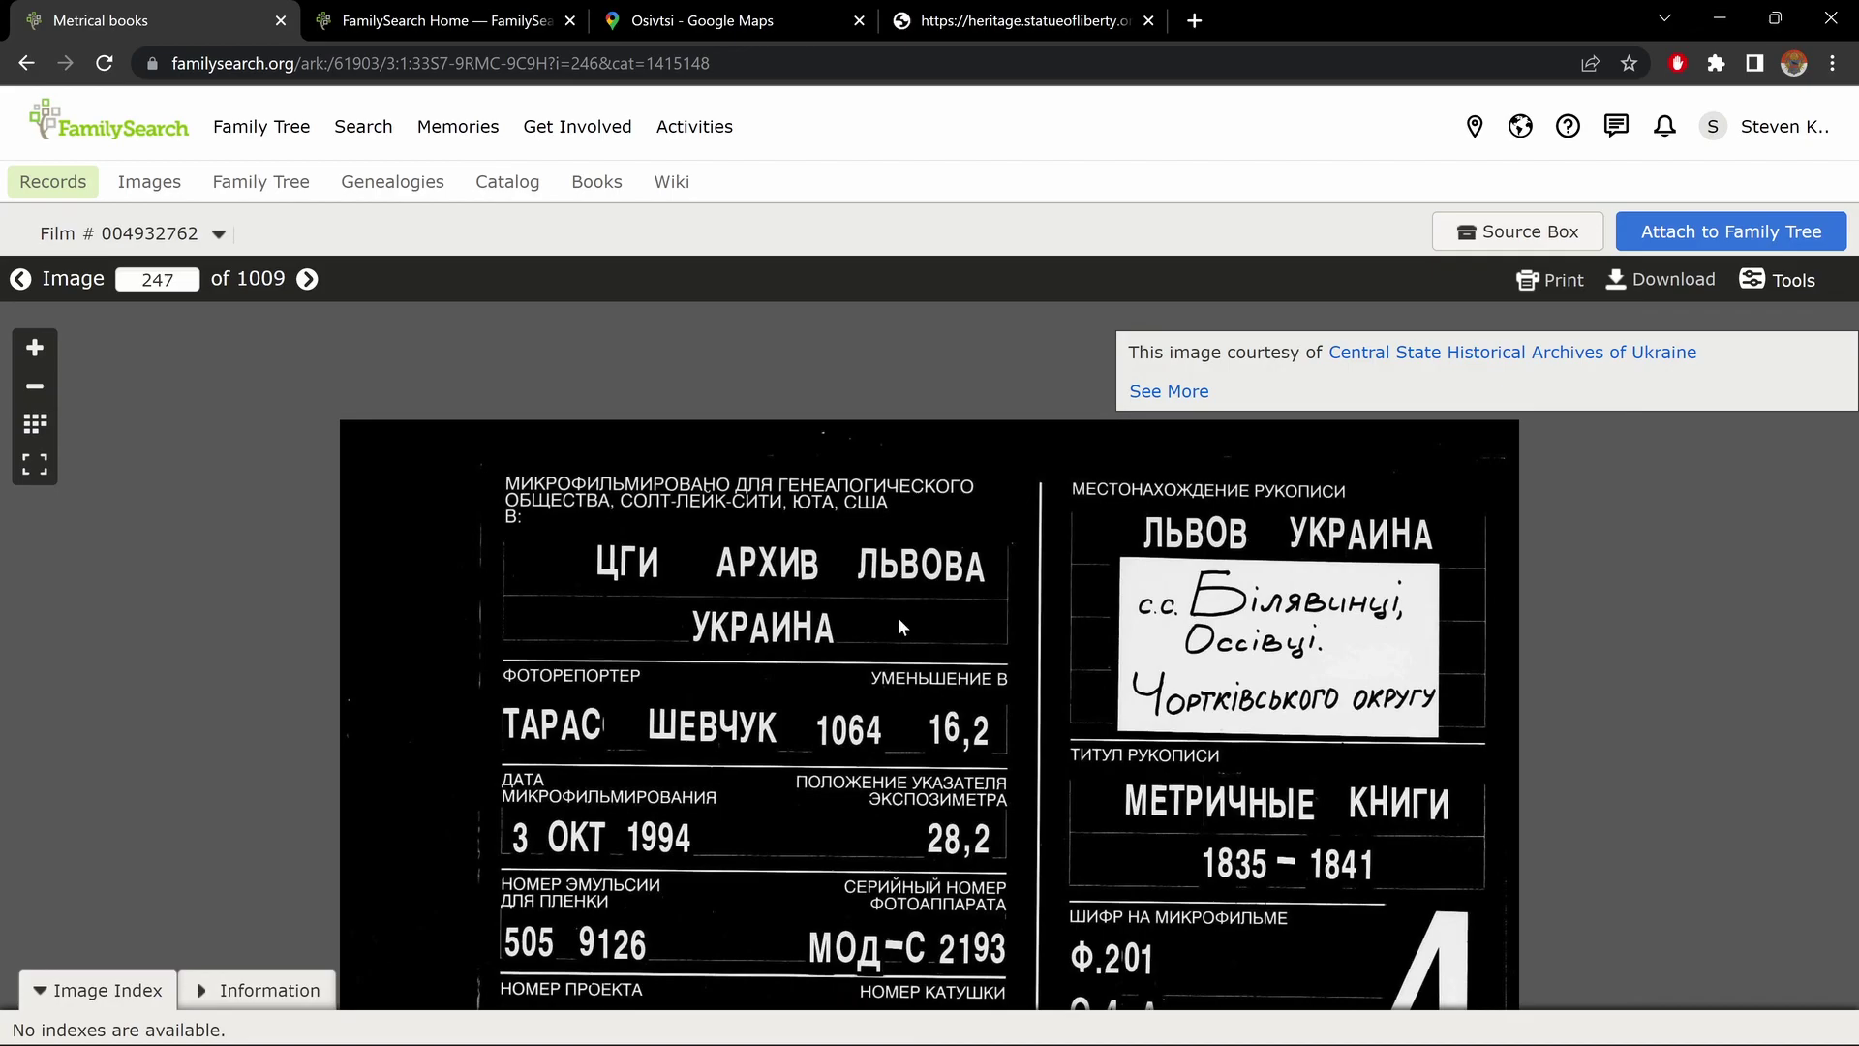
drag(898, 618, 879, 479)
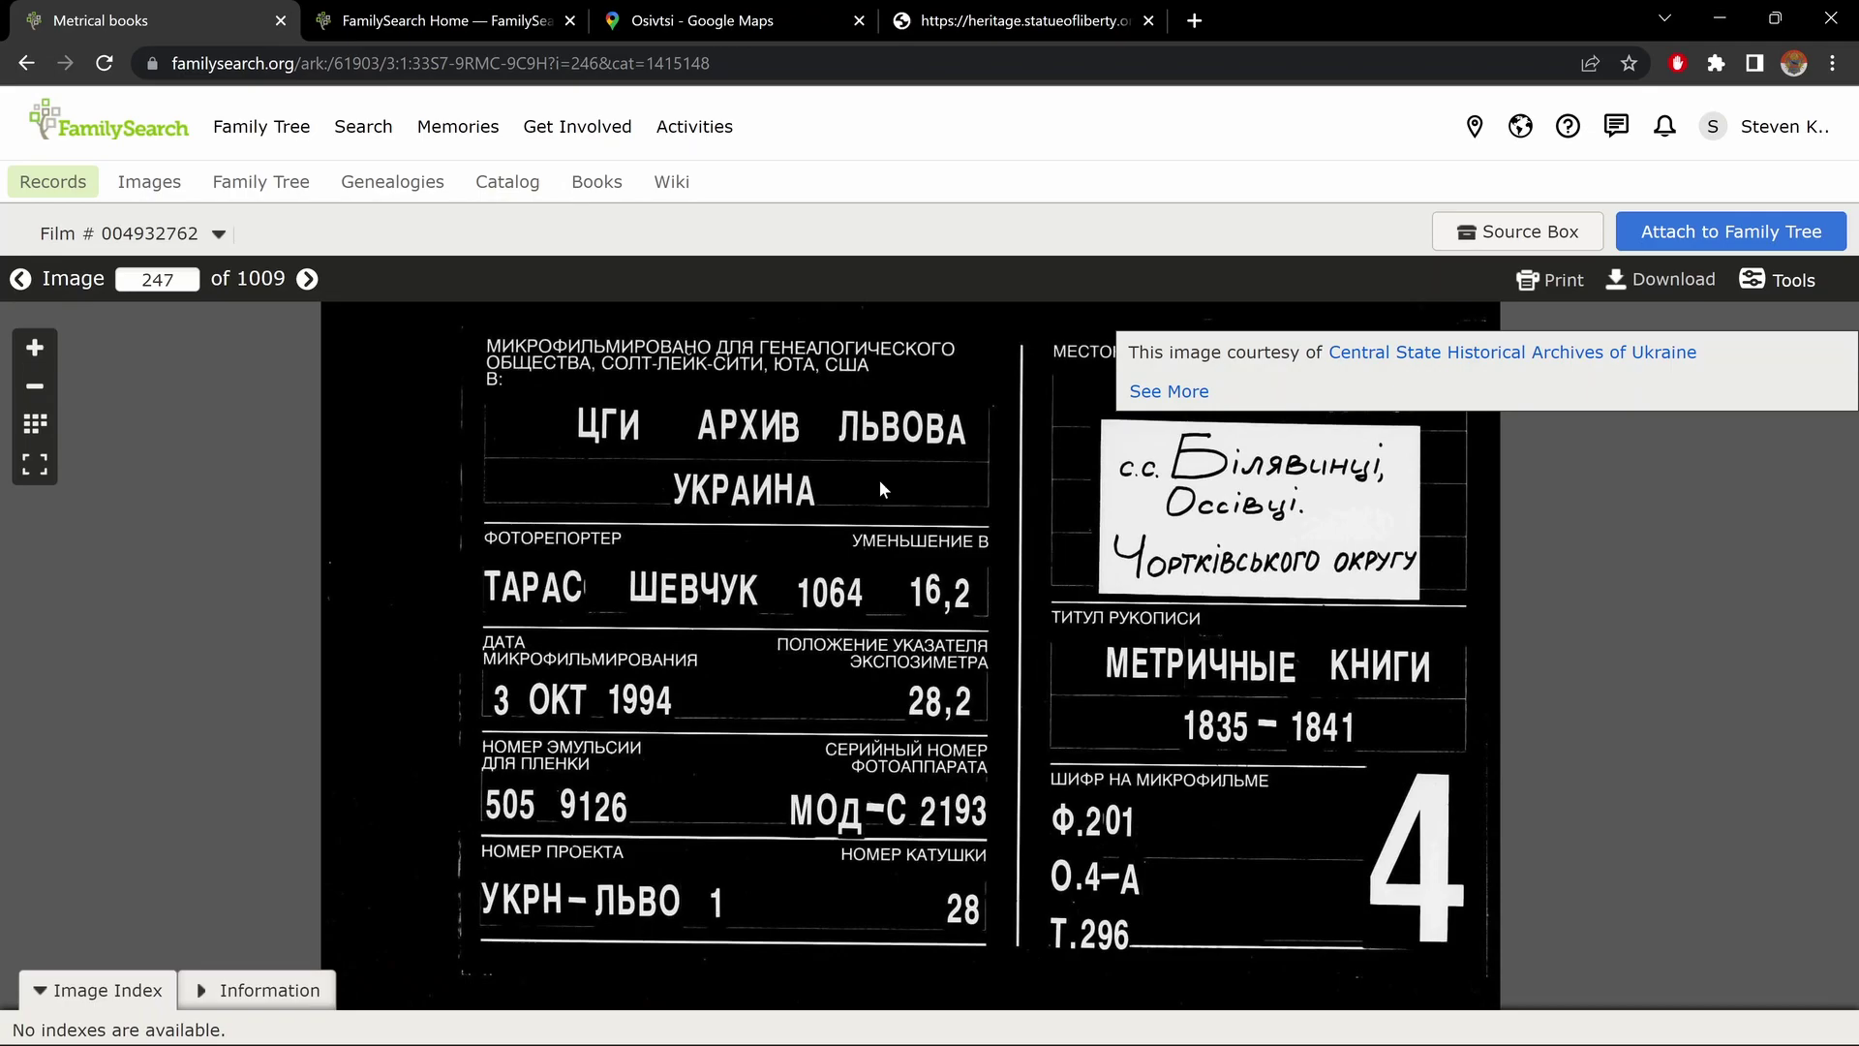
click(39, 426)
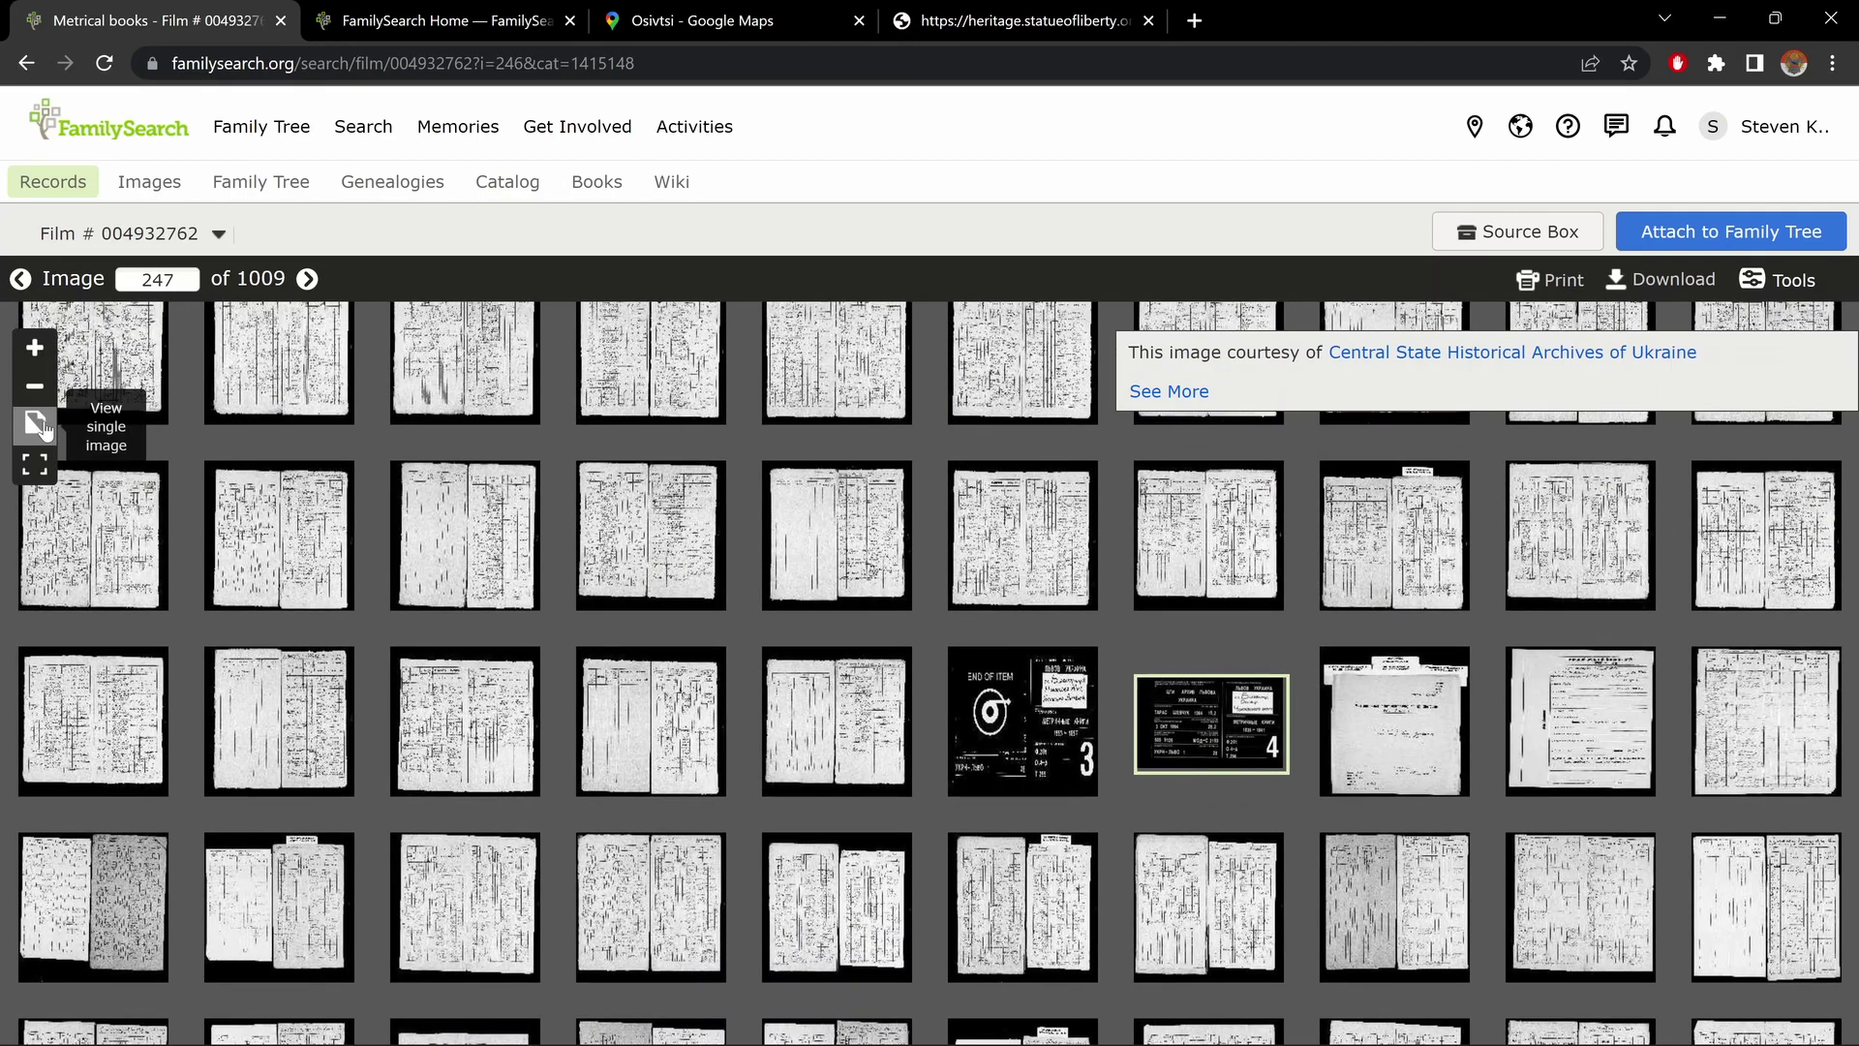
click(39, 426)
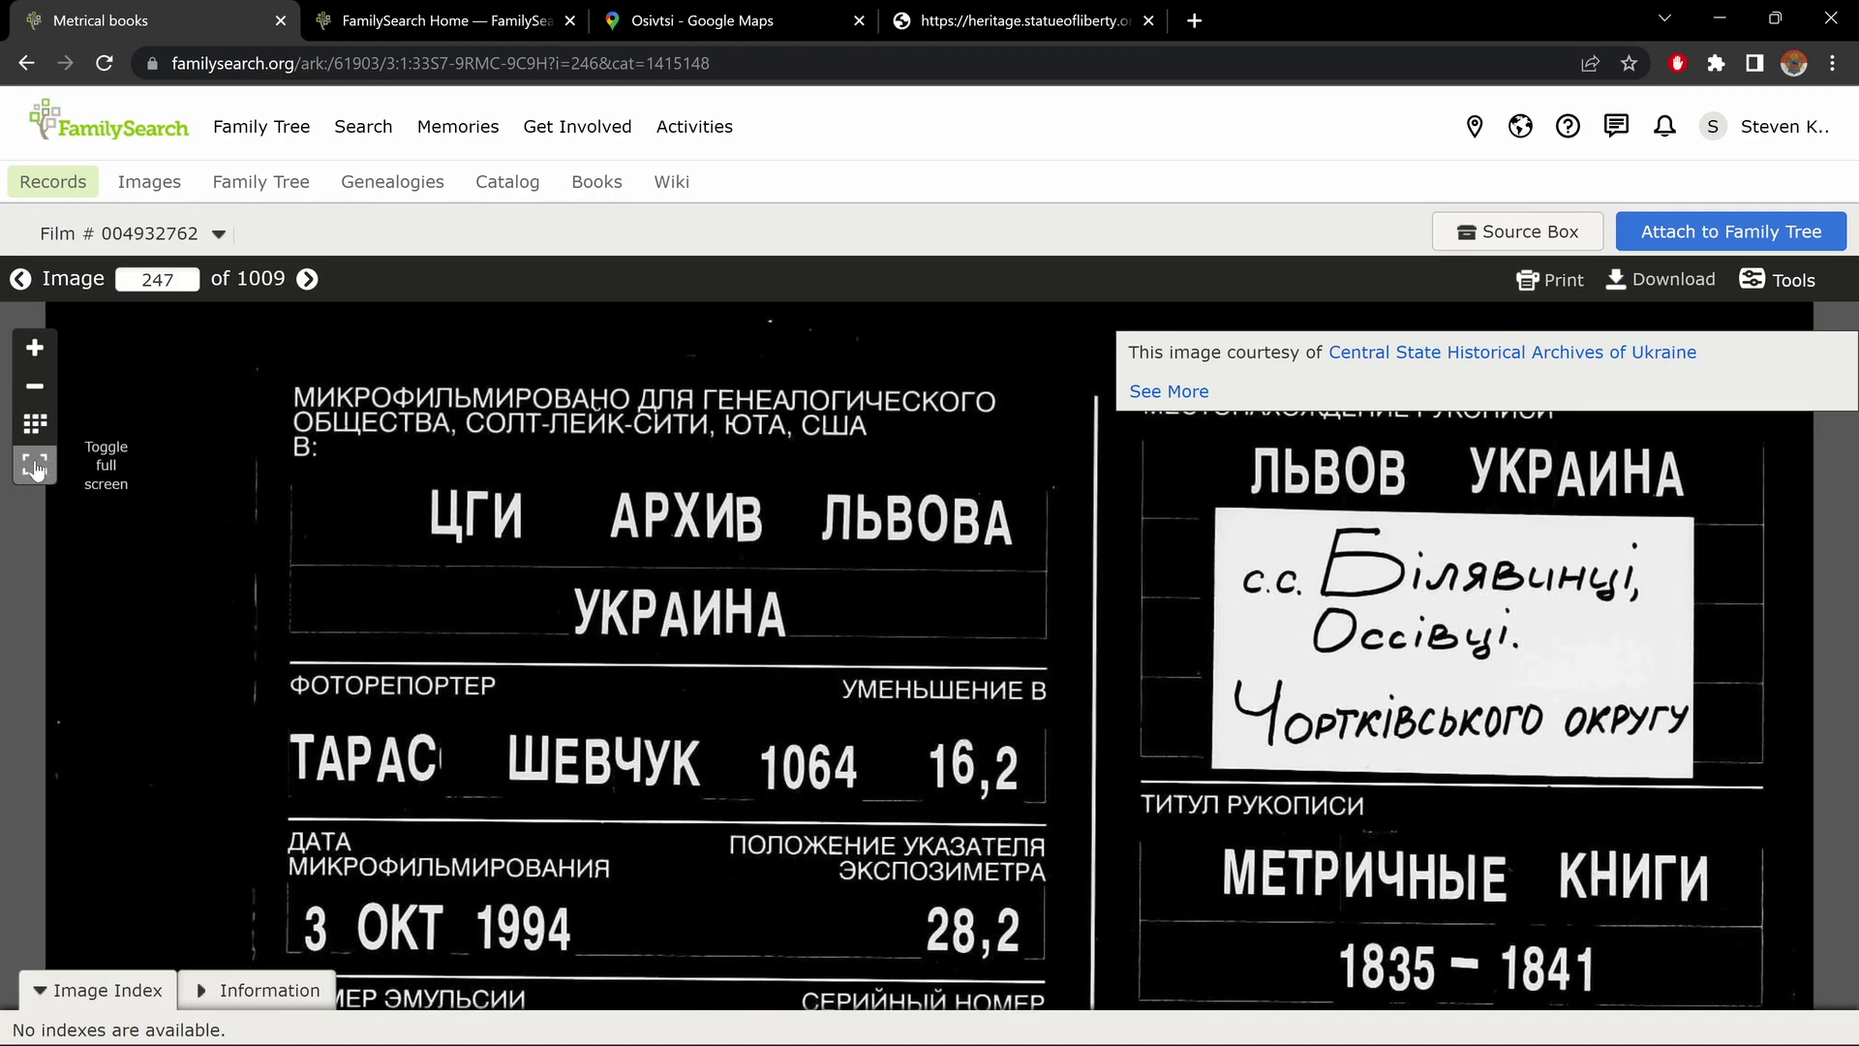
View image 247 full screen, zoom out, and page forward to the image 251 register spread
click(36, 467)
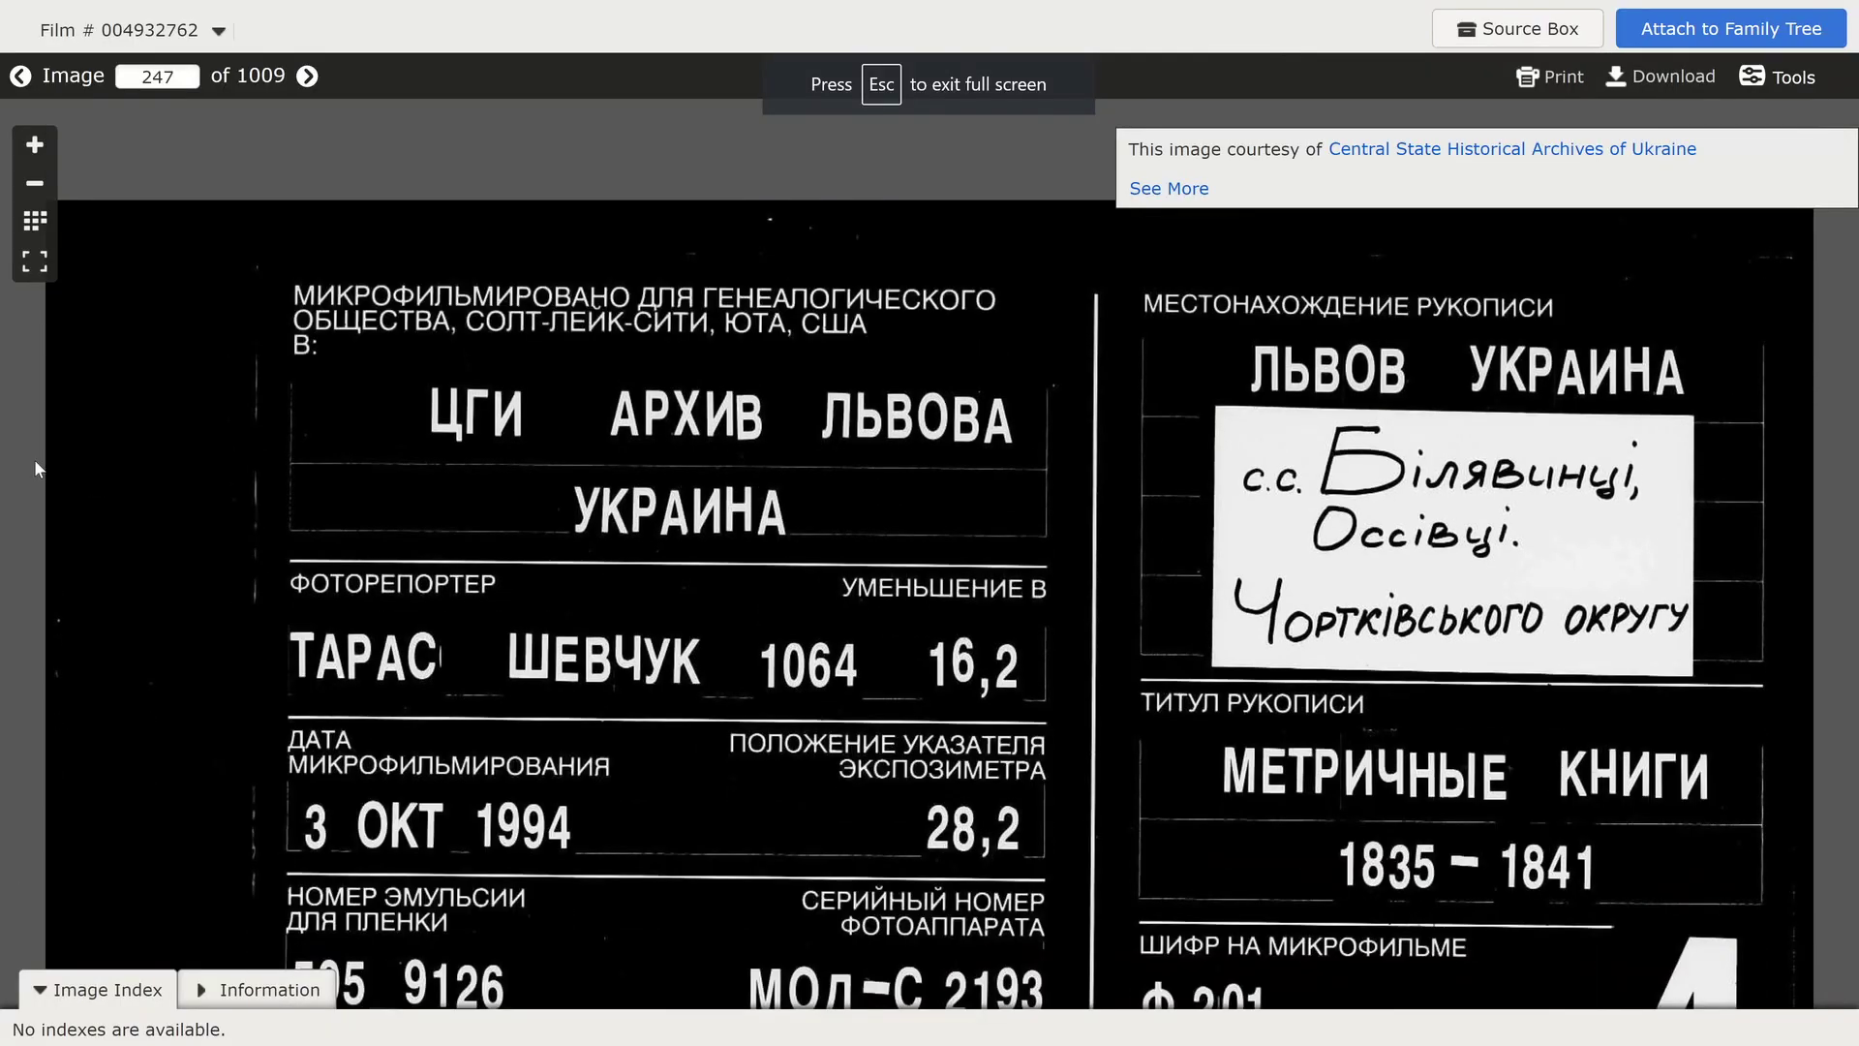
drag(869, 589, 862, 474)
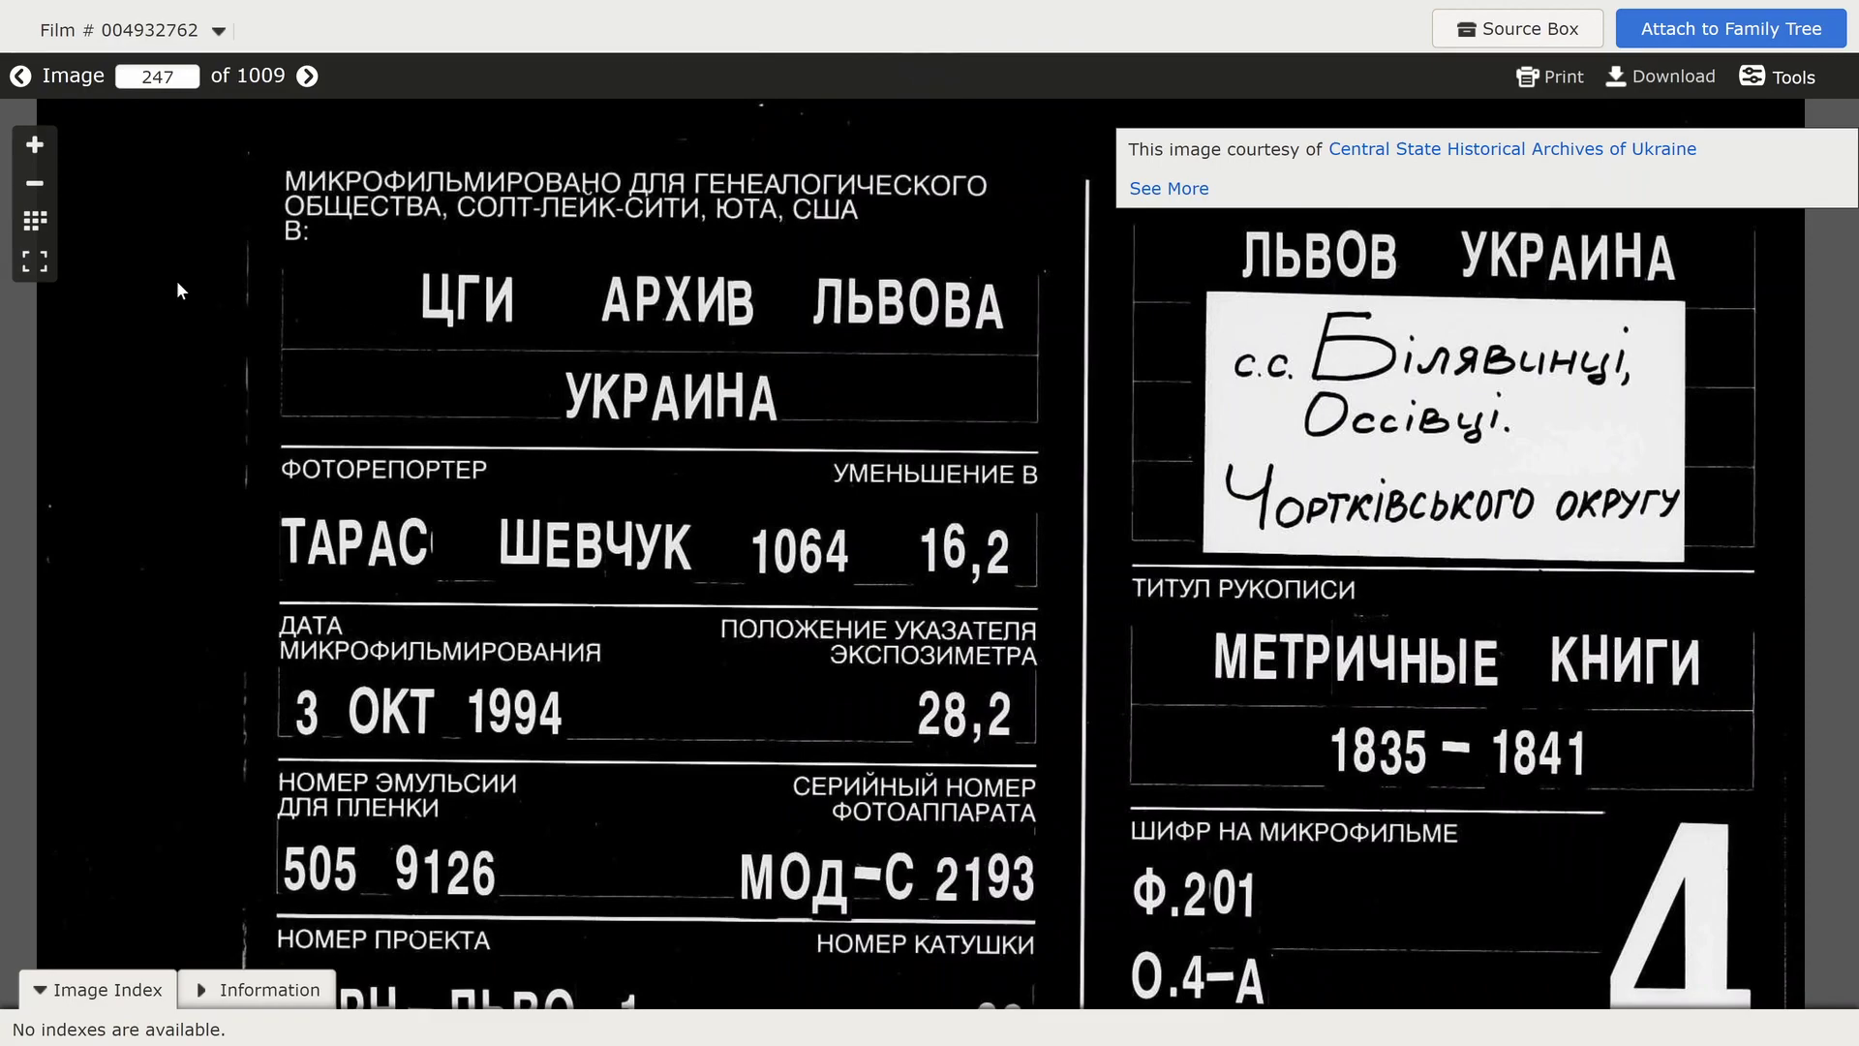
click(35, 183)
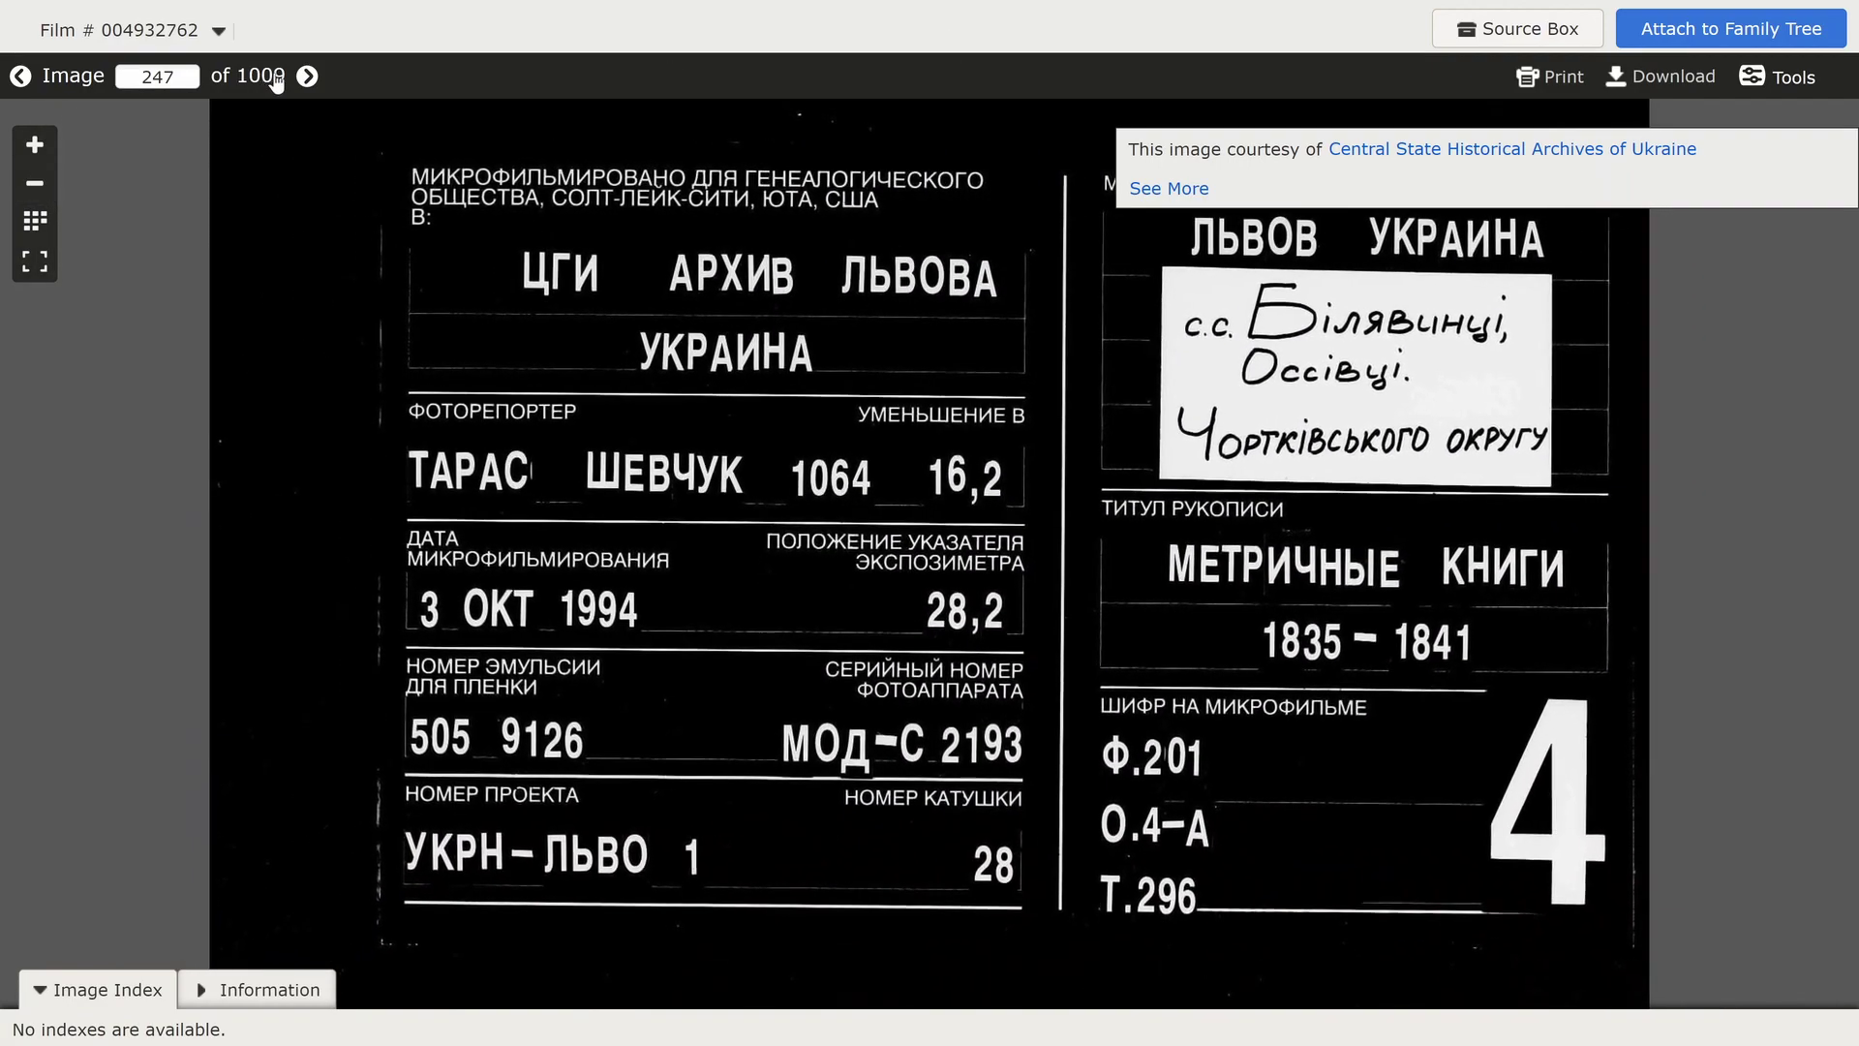
click(308, 77)
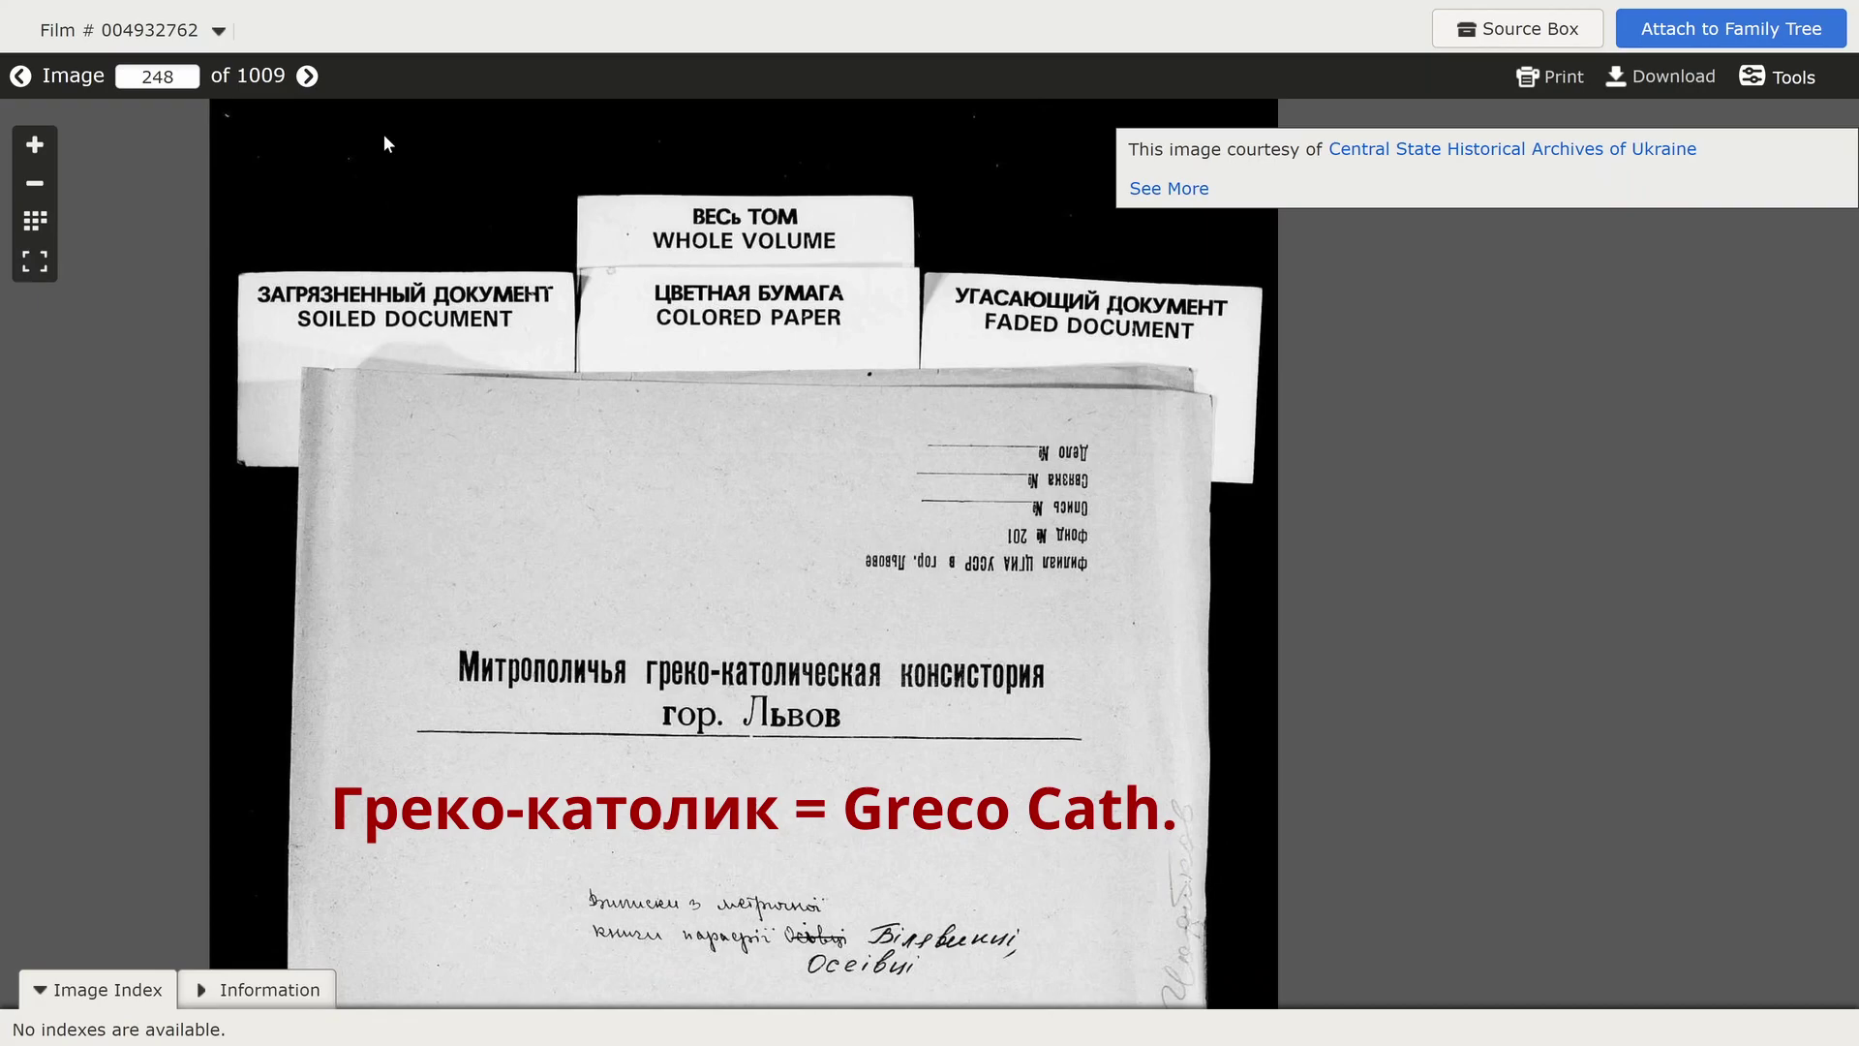
click(308, 77)
click(306, 77)
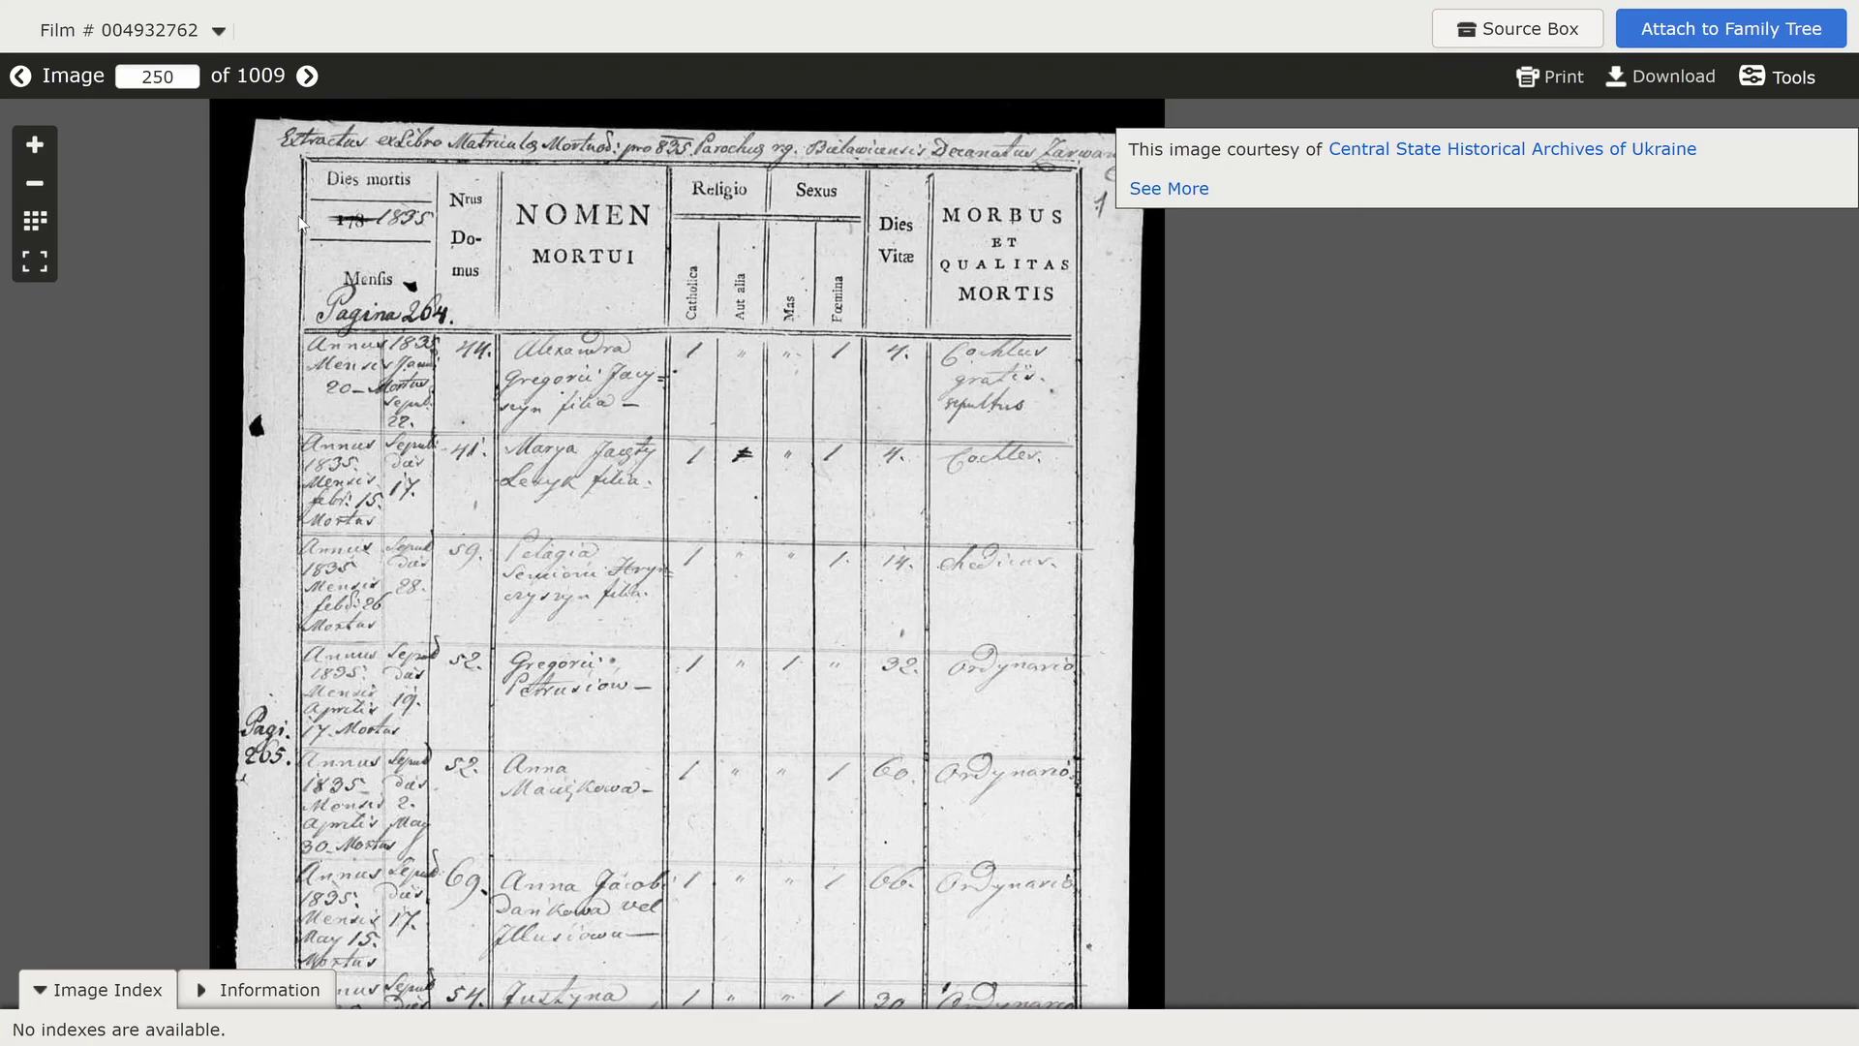
click(306, 77)
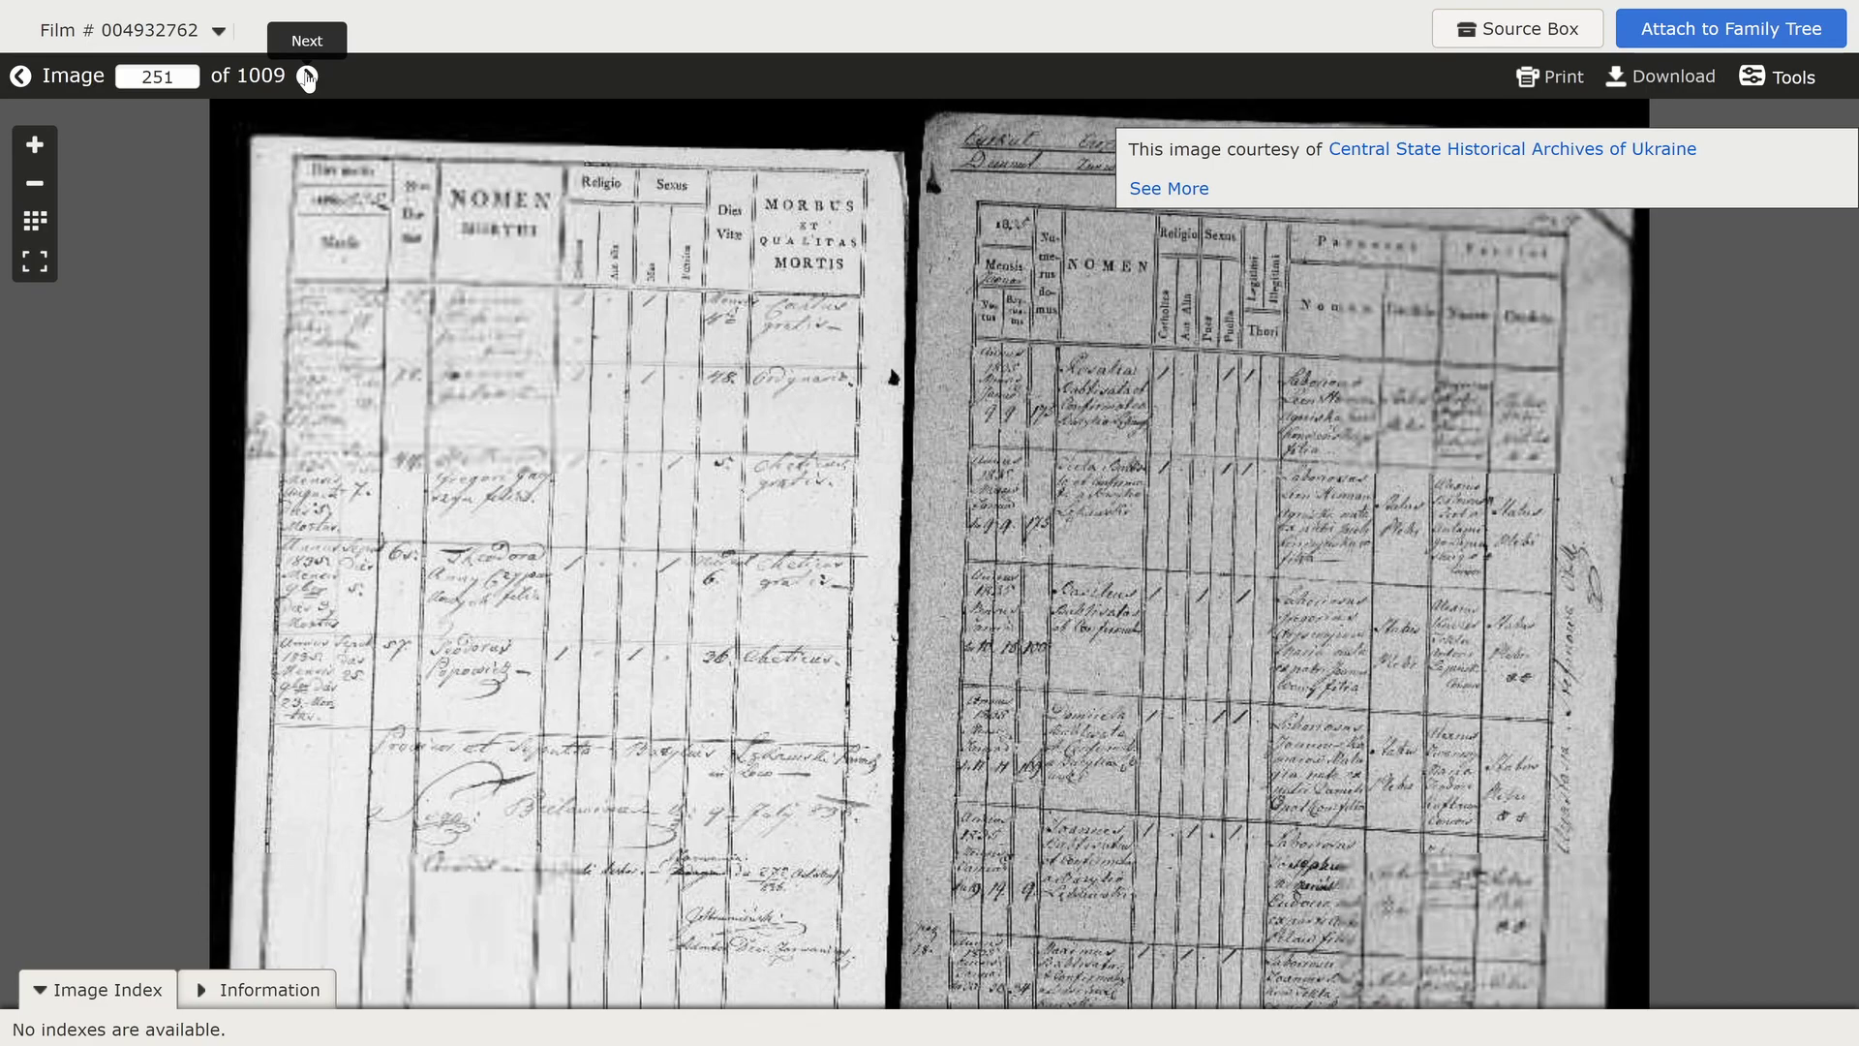
Exit full screen, go back twice to Catalog search, and enter 'petlikowce stare' as the place
click(35, 263)
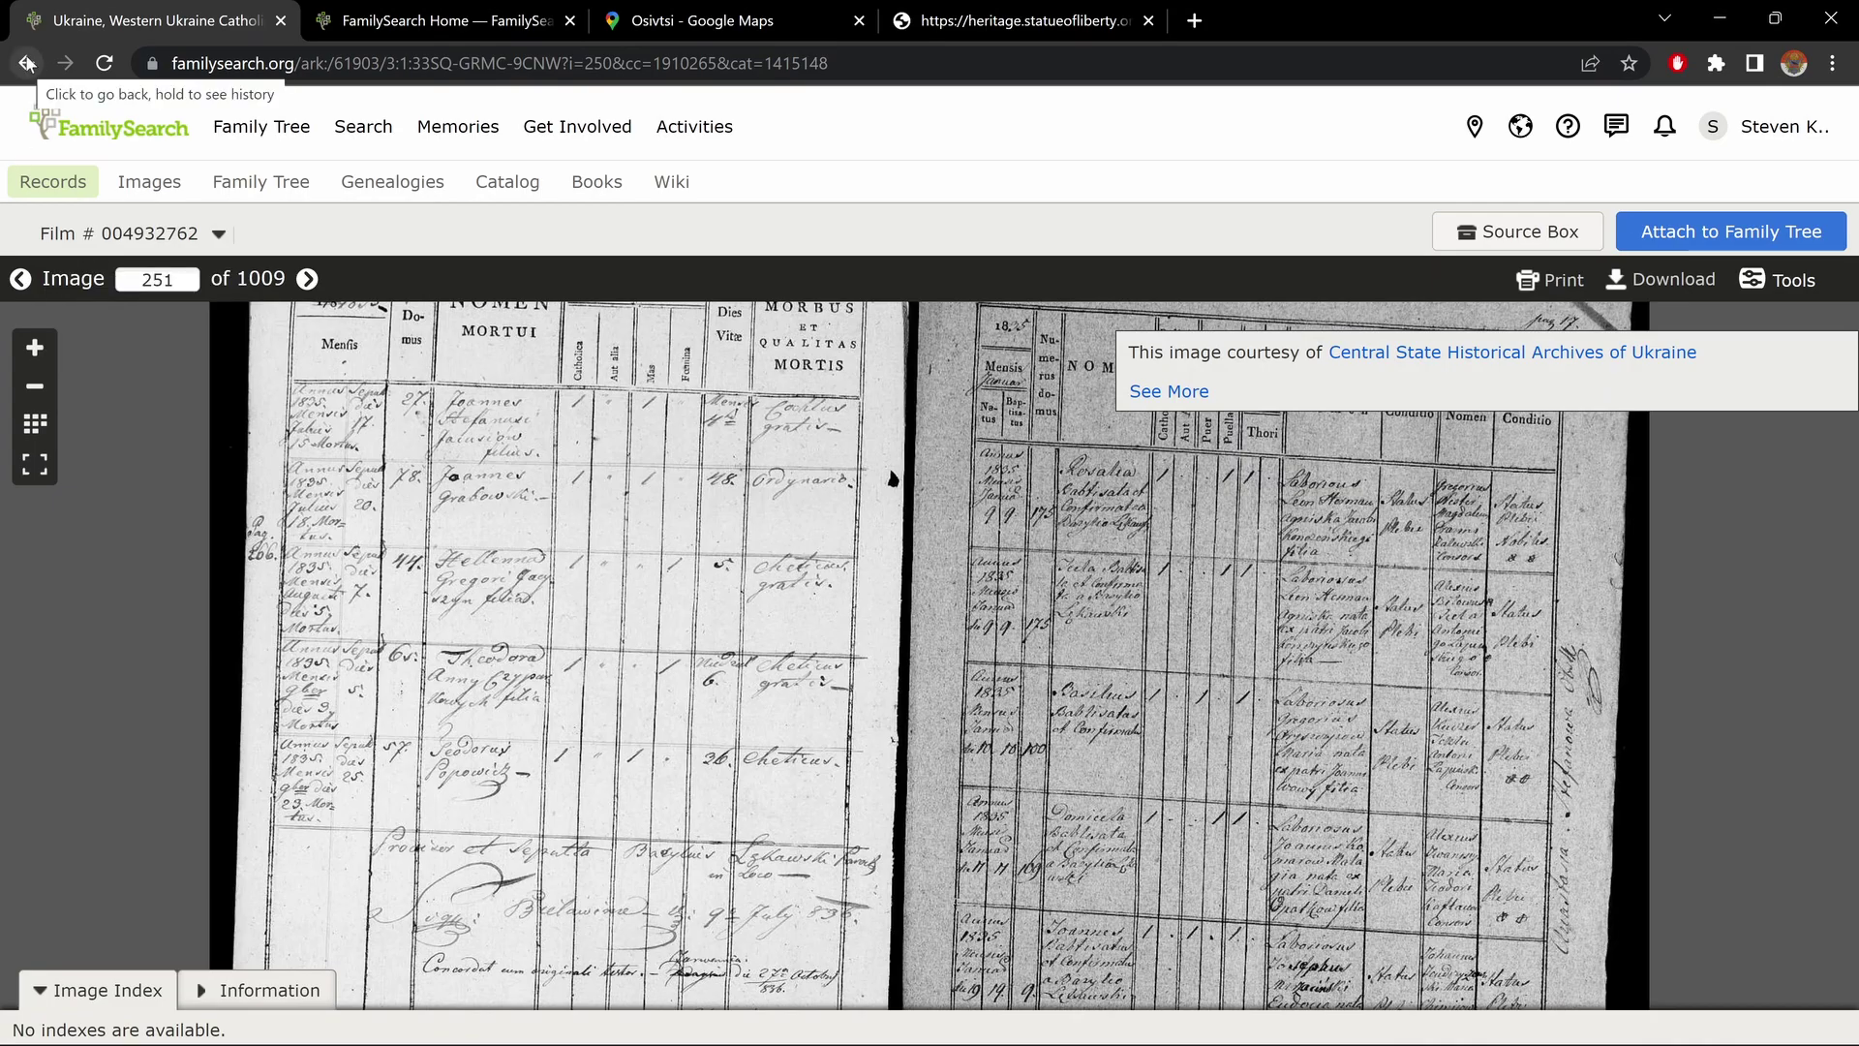
click(27, 63)
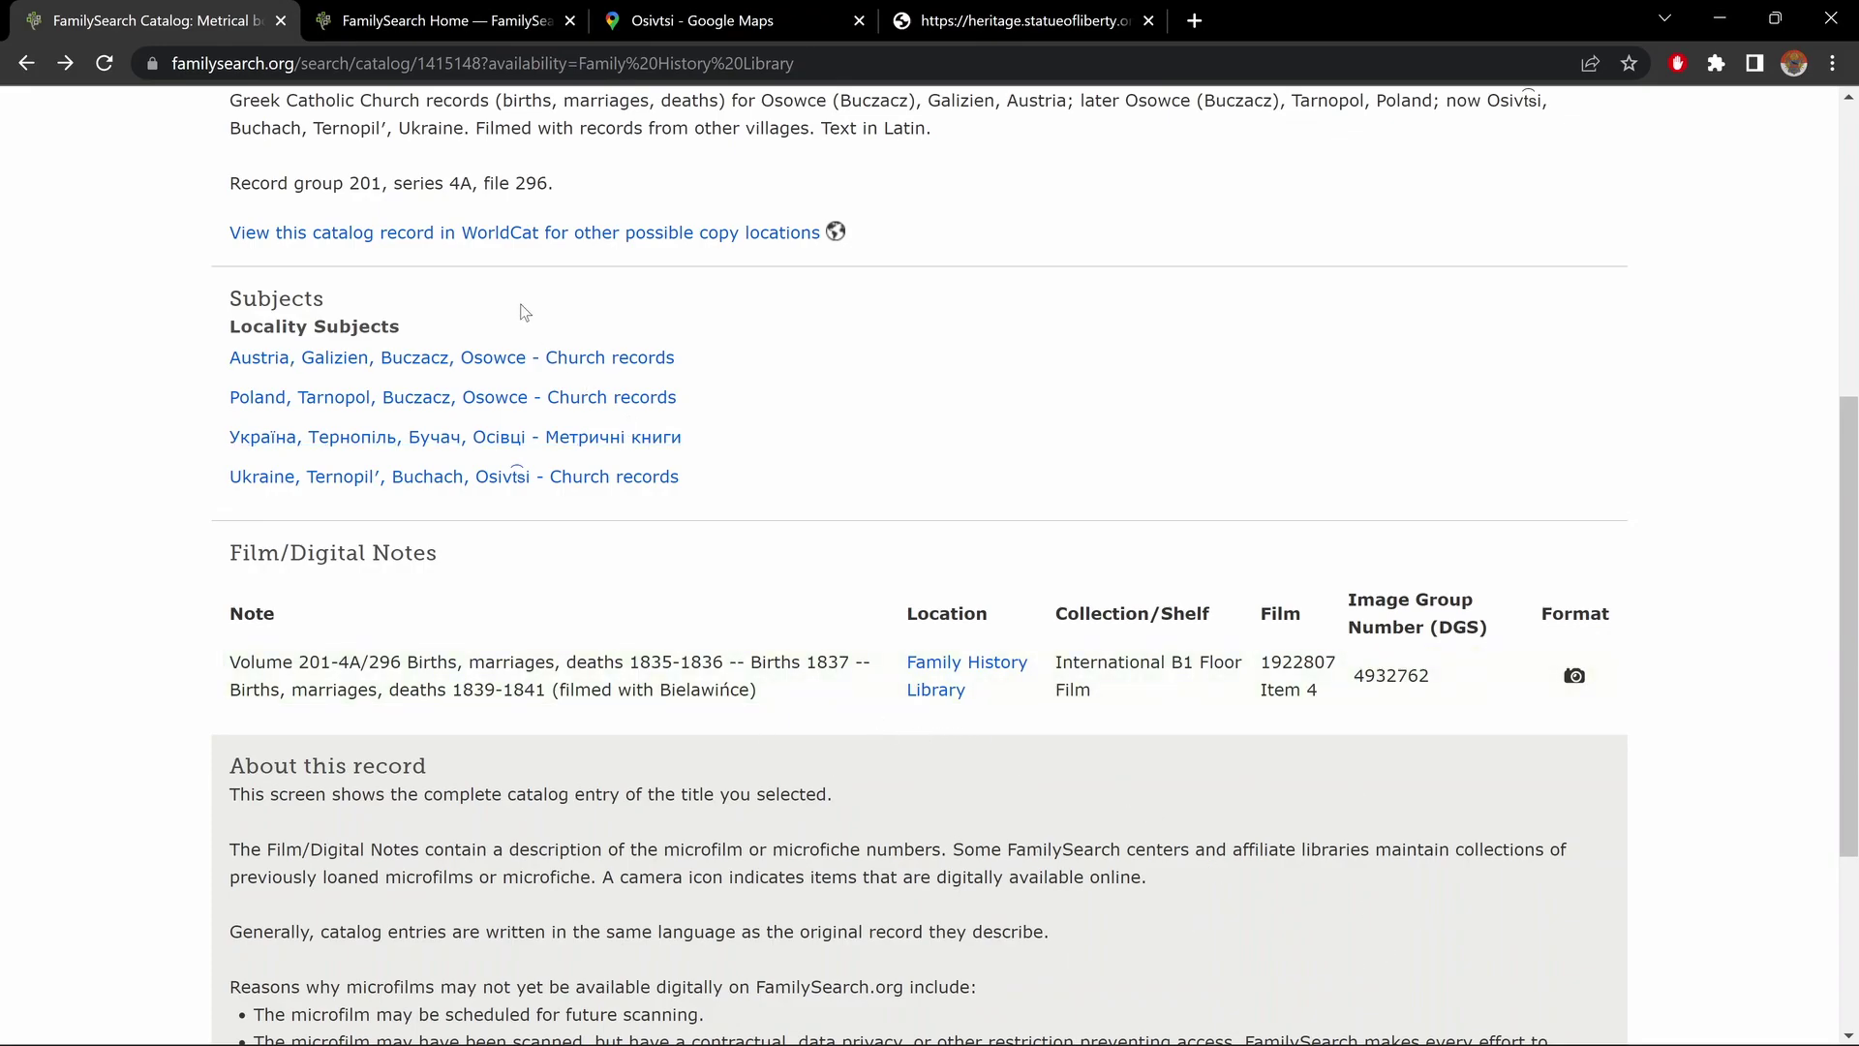
click(26, 64)
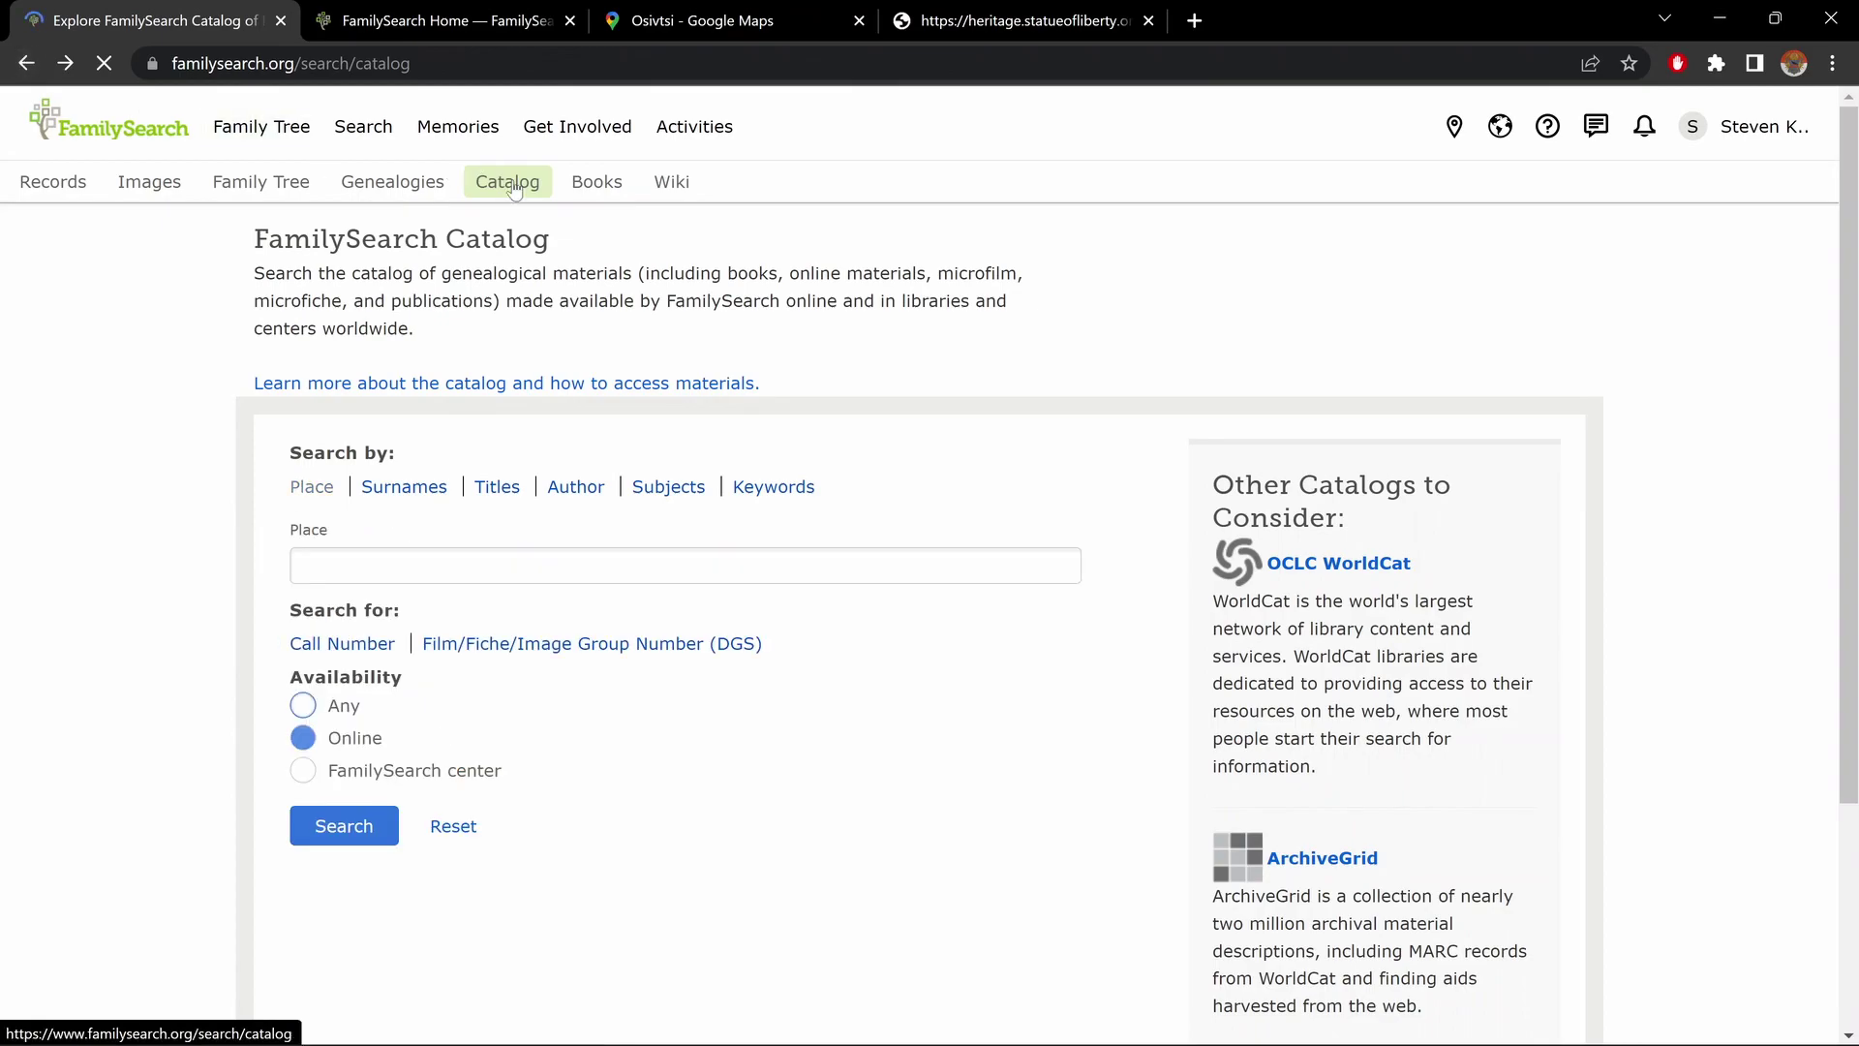
click(527, 568)
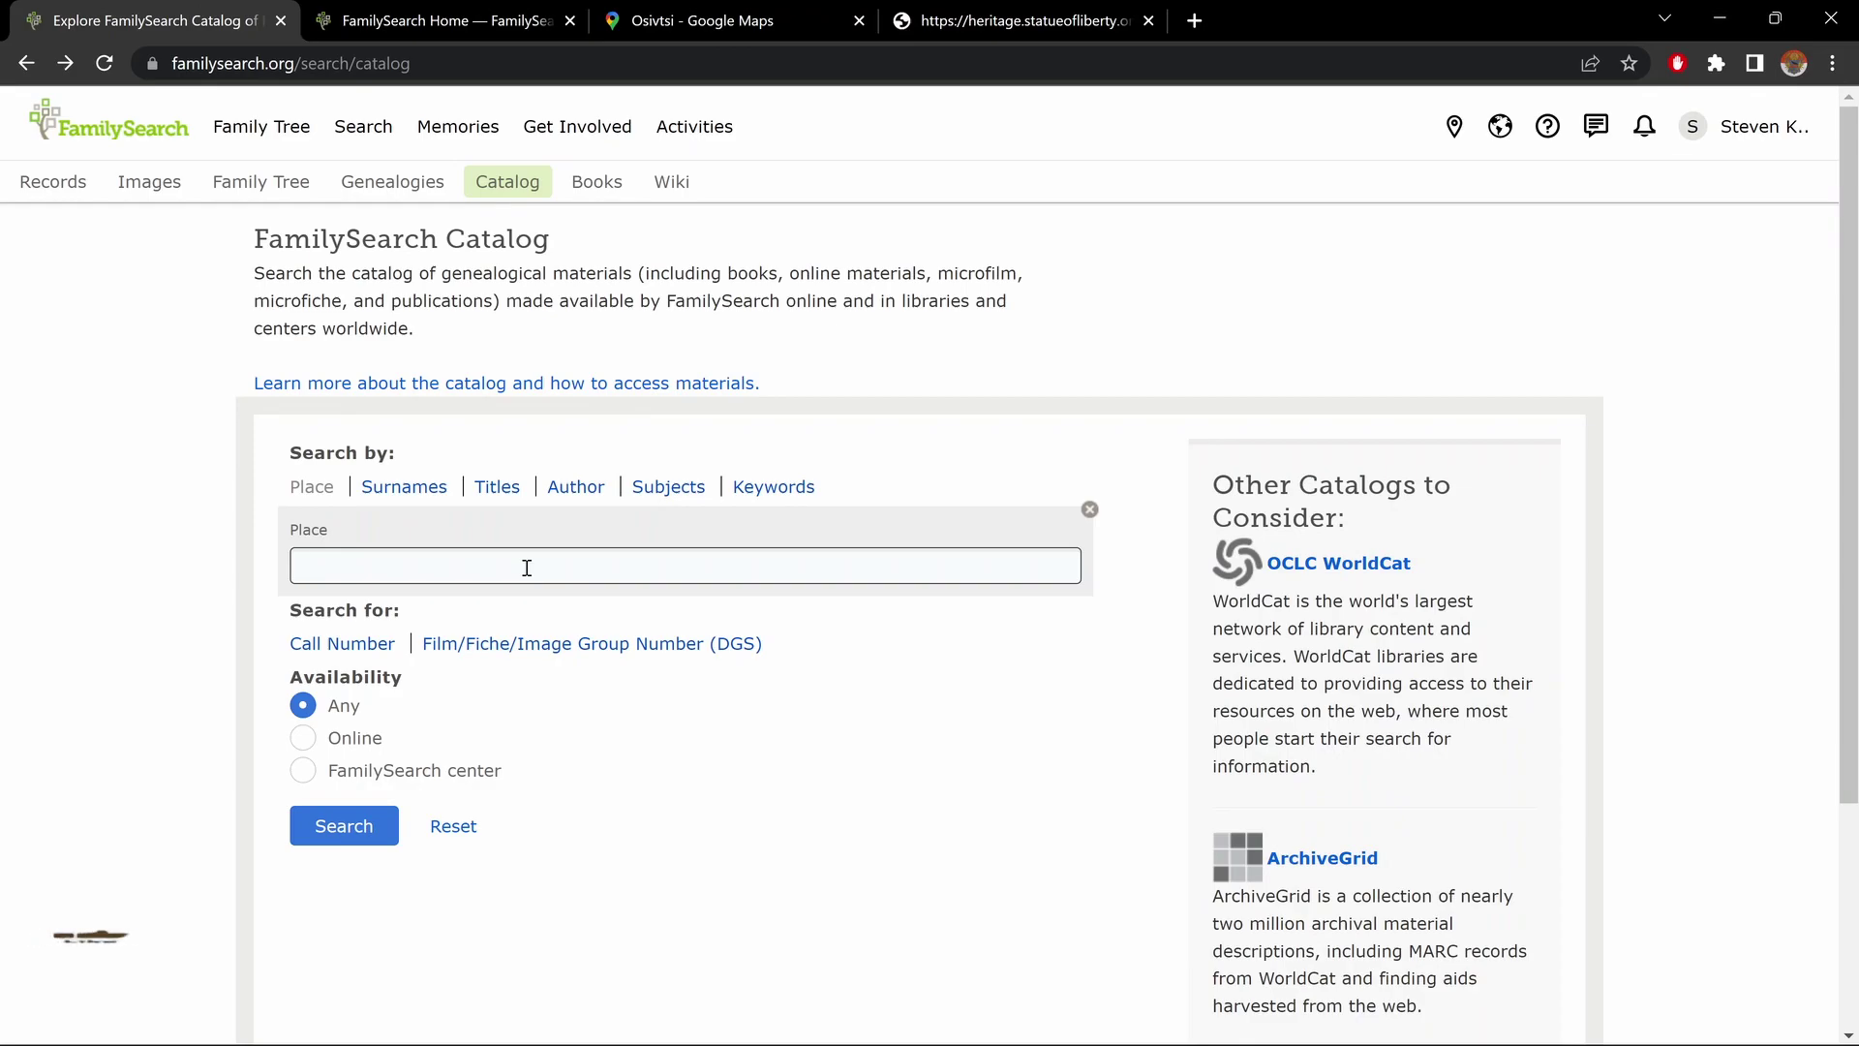
text(petlikowce stare)
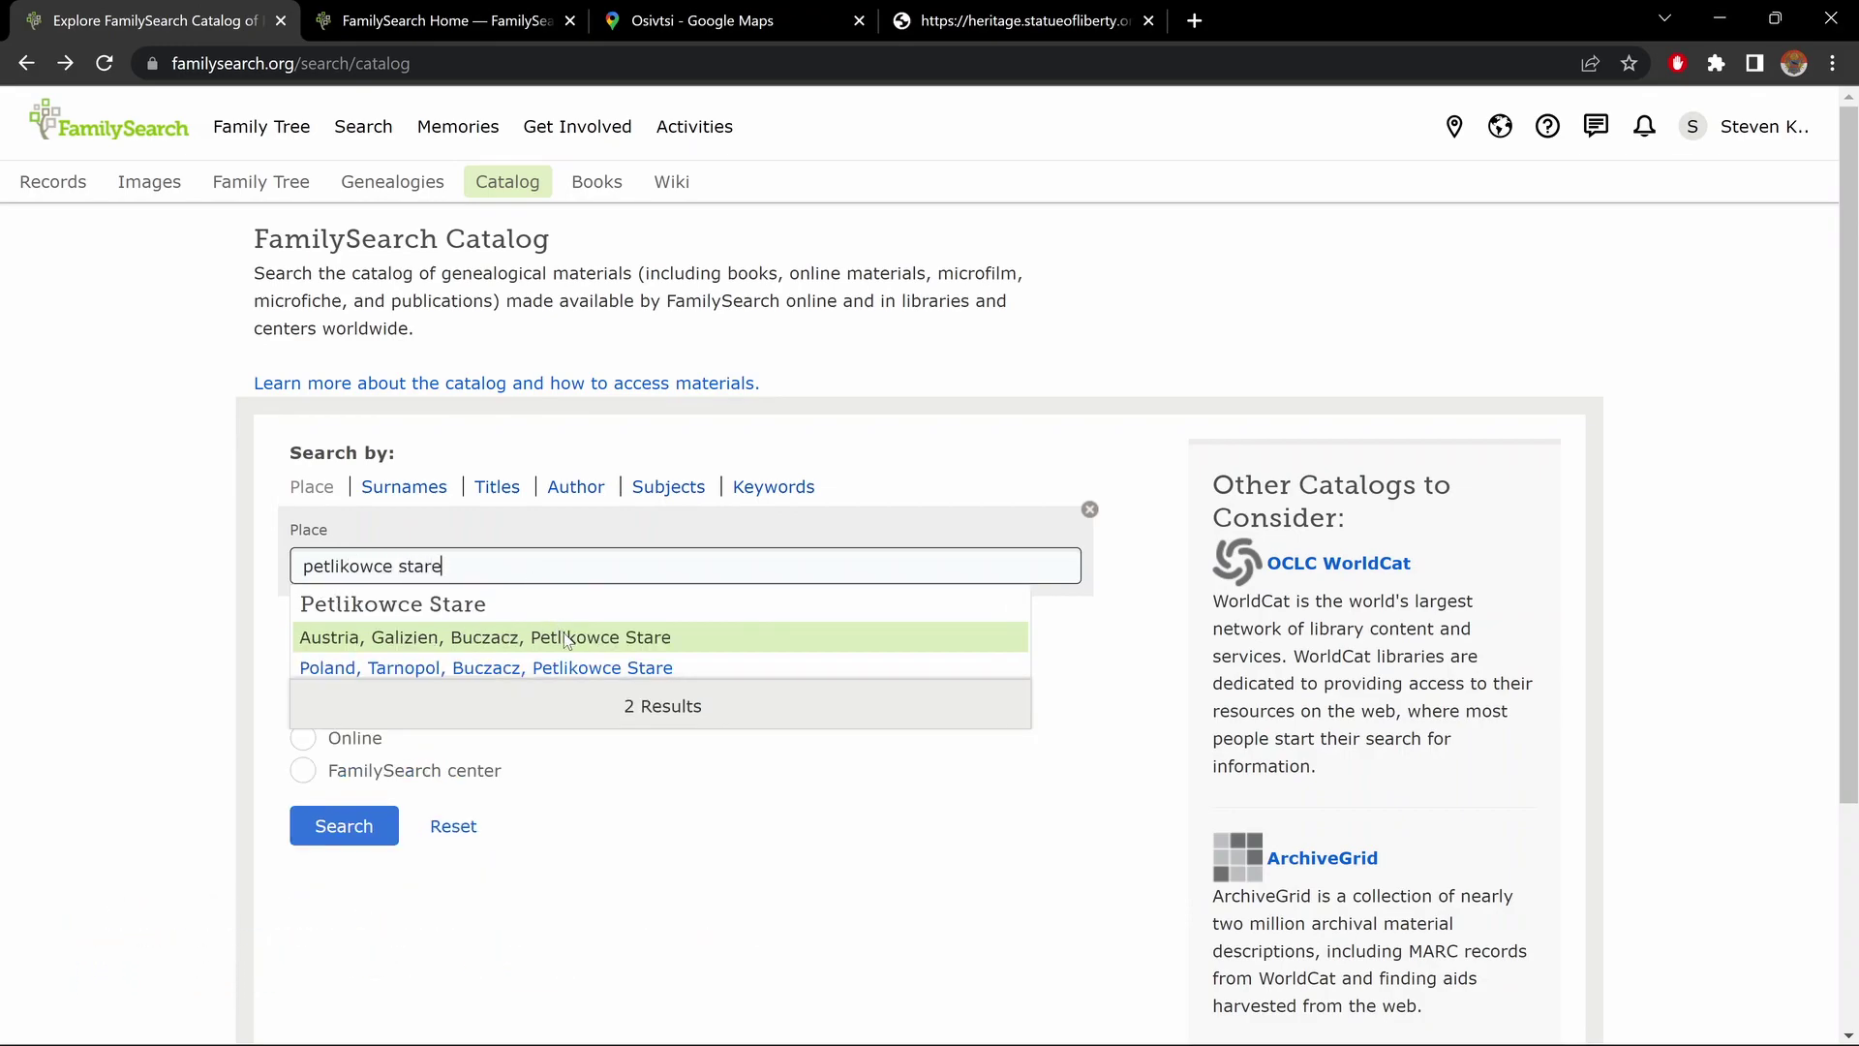
Pick Austria, Galizien, Buczacz, Petlikowce Stare, check it on the map, and search online-only records
click(566, 639)
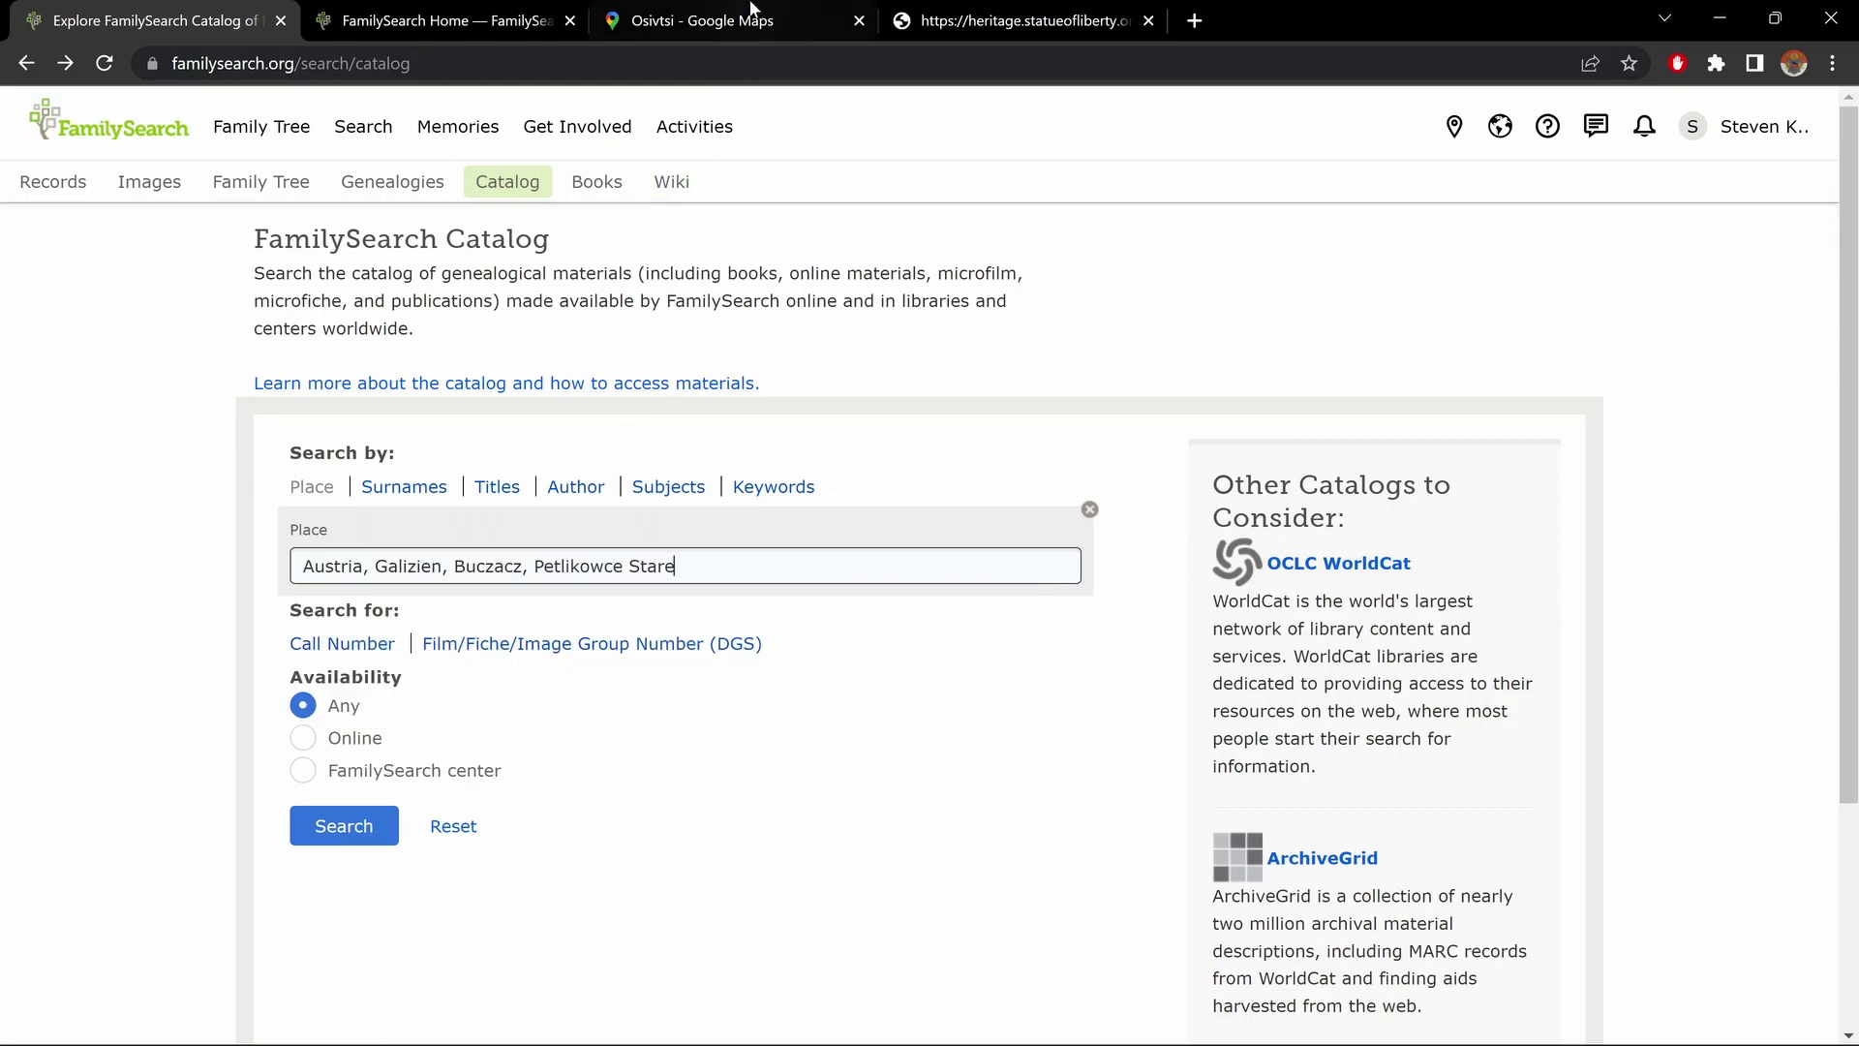
click(725, 24)
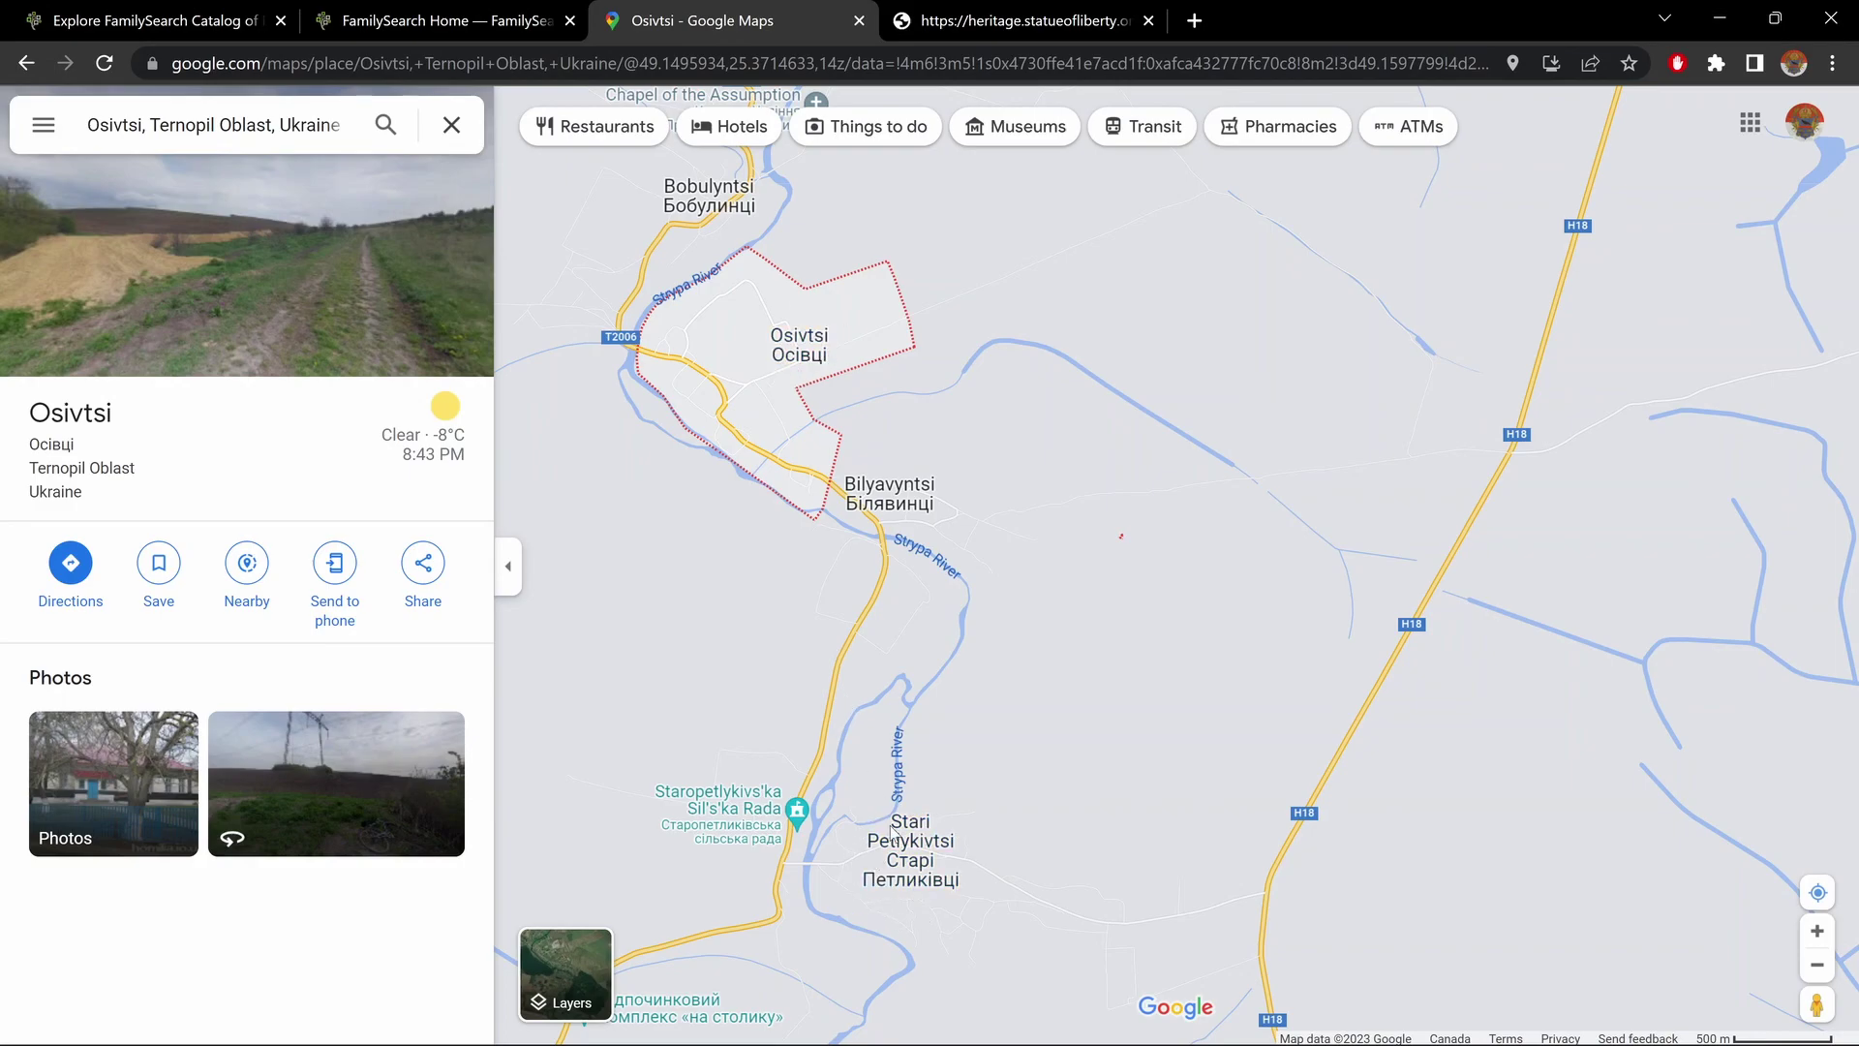
click(203, 13)
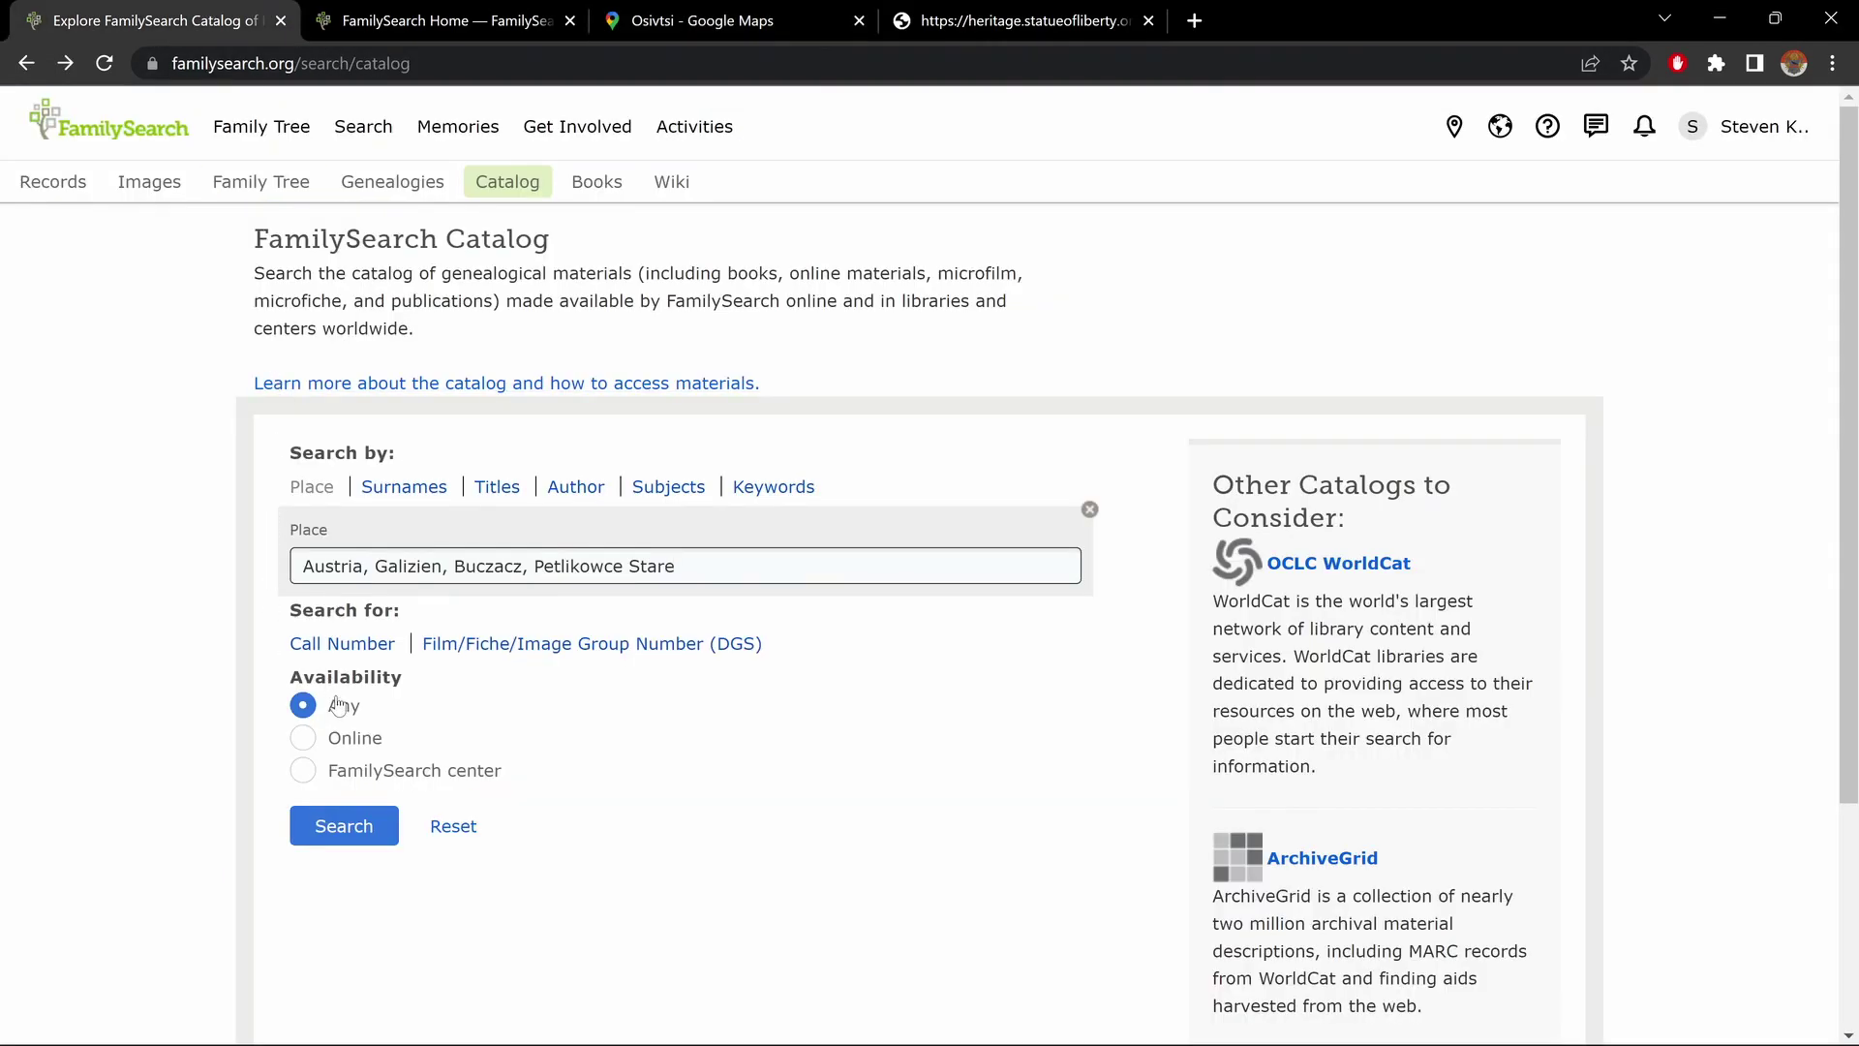
click(352, 744)
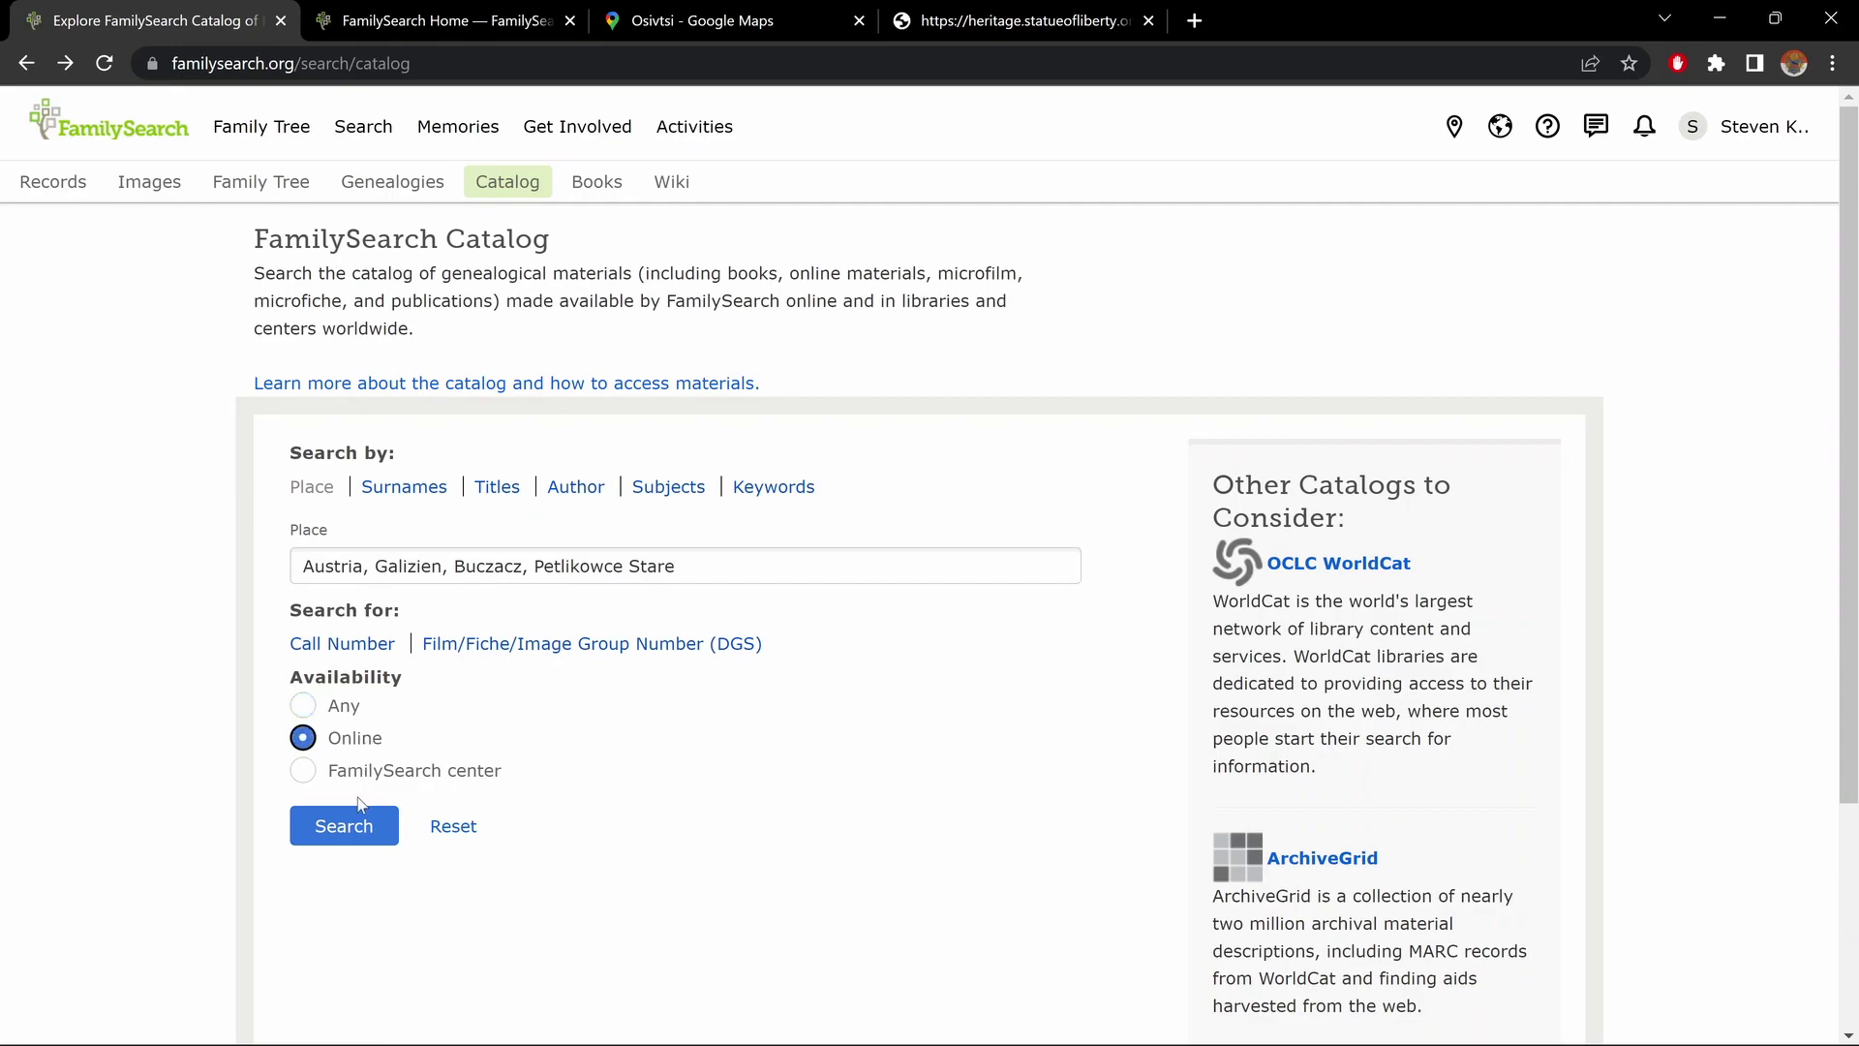
click(350, 823)
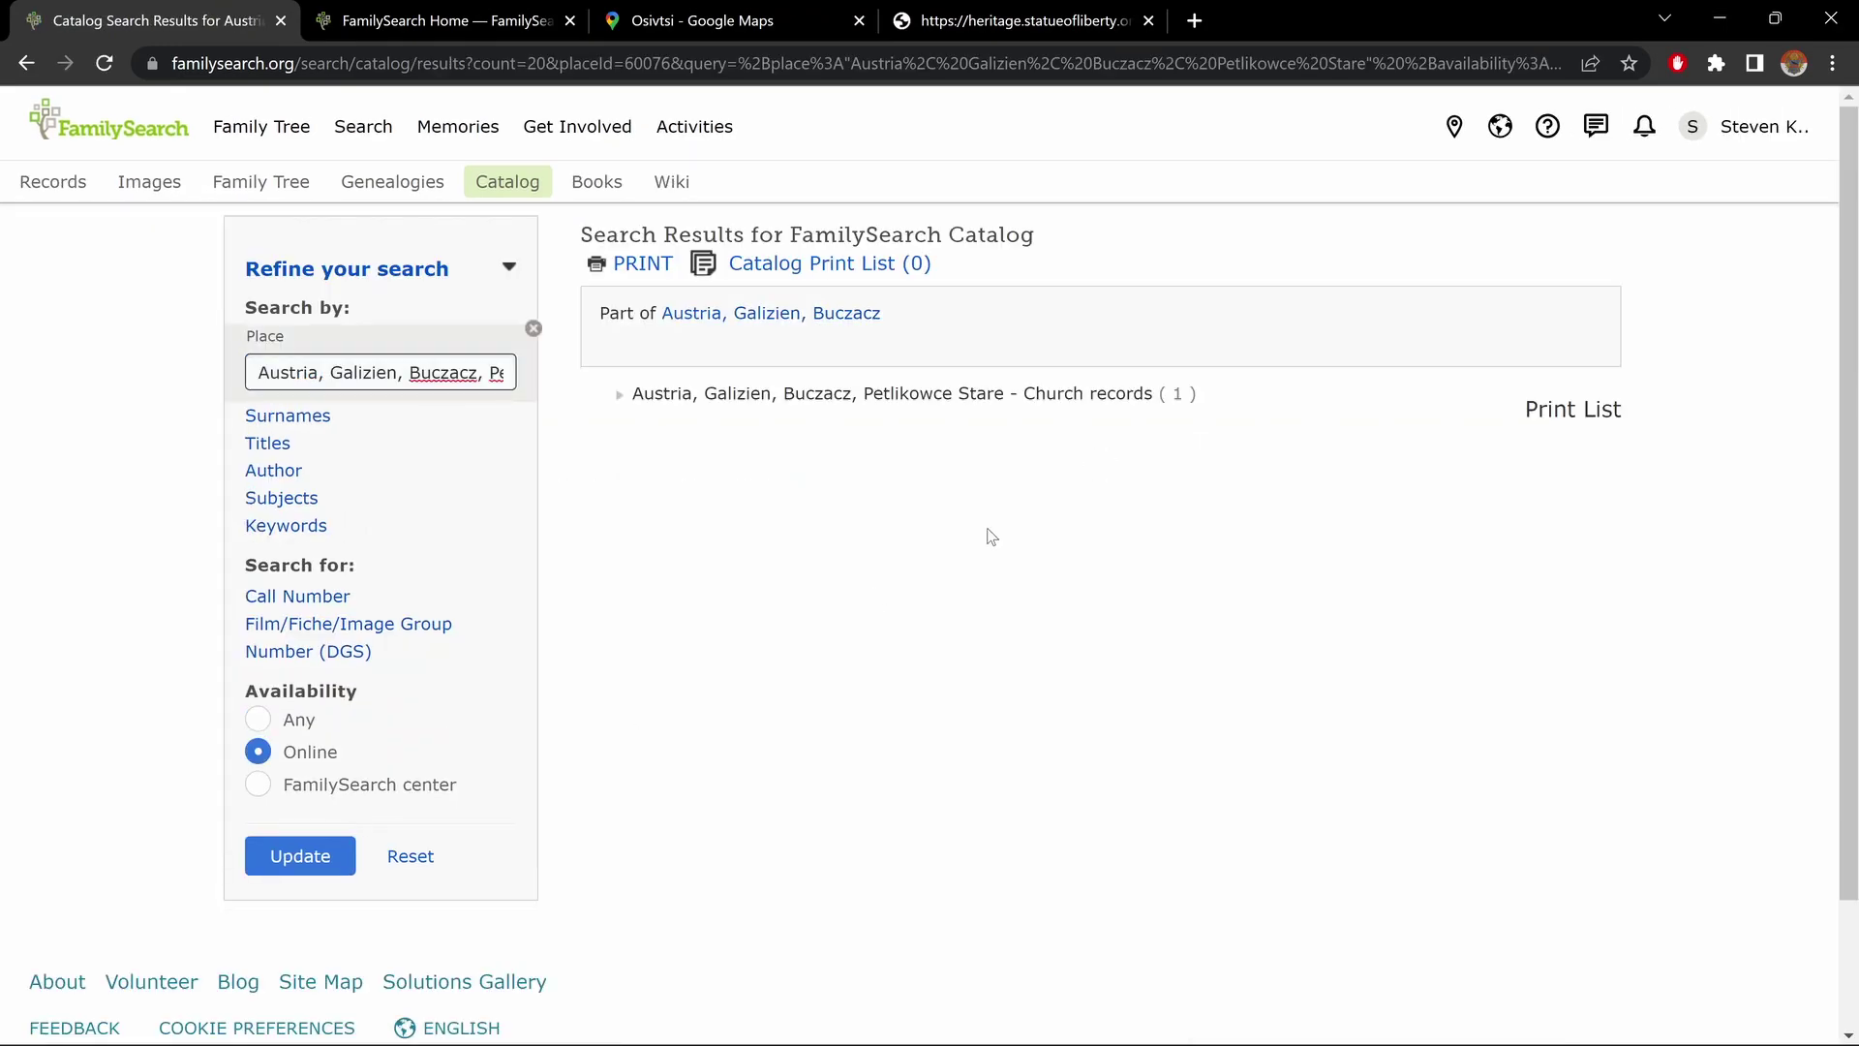
Open the Metrical books, 1707-1896 record and scroll through its Film/Digital Notes volume list
click(931, 395)
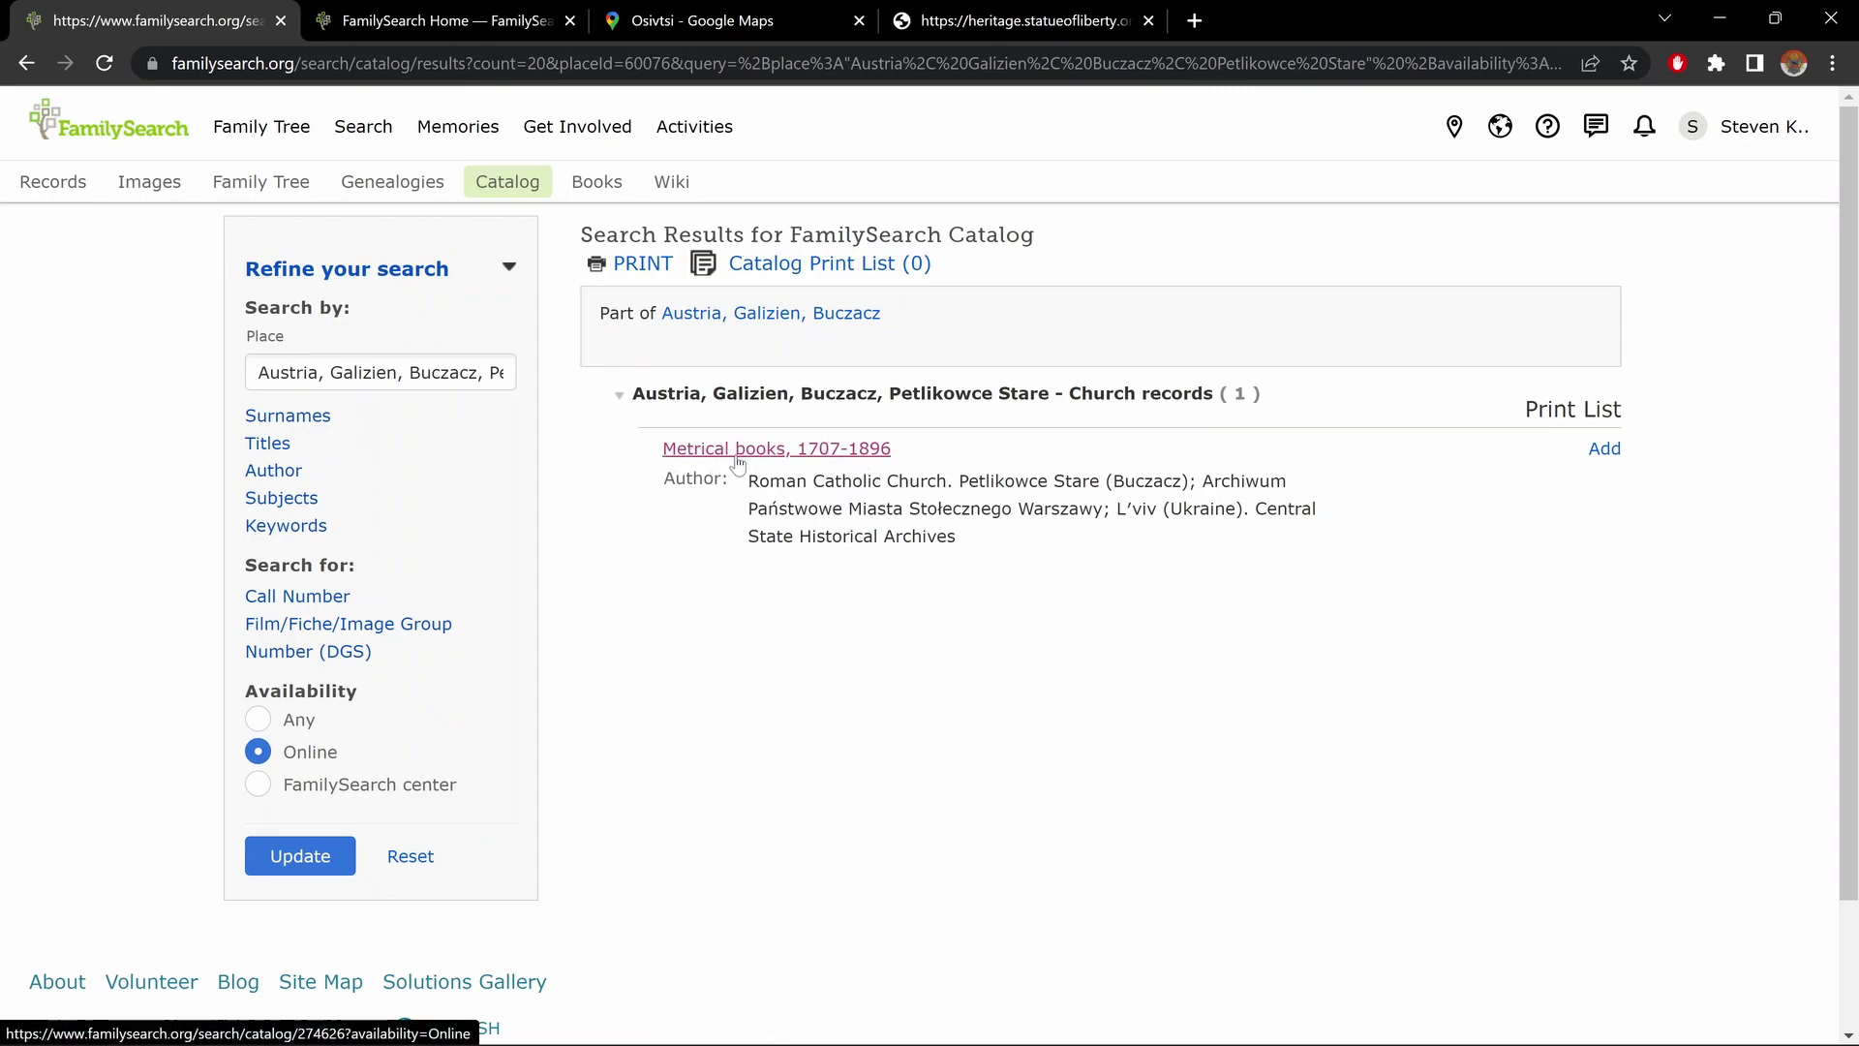
click(849, 451)
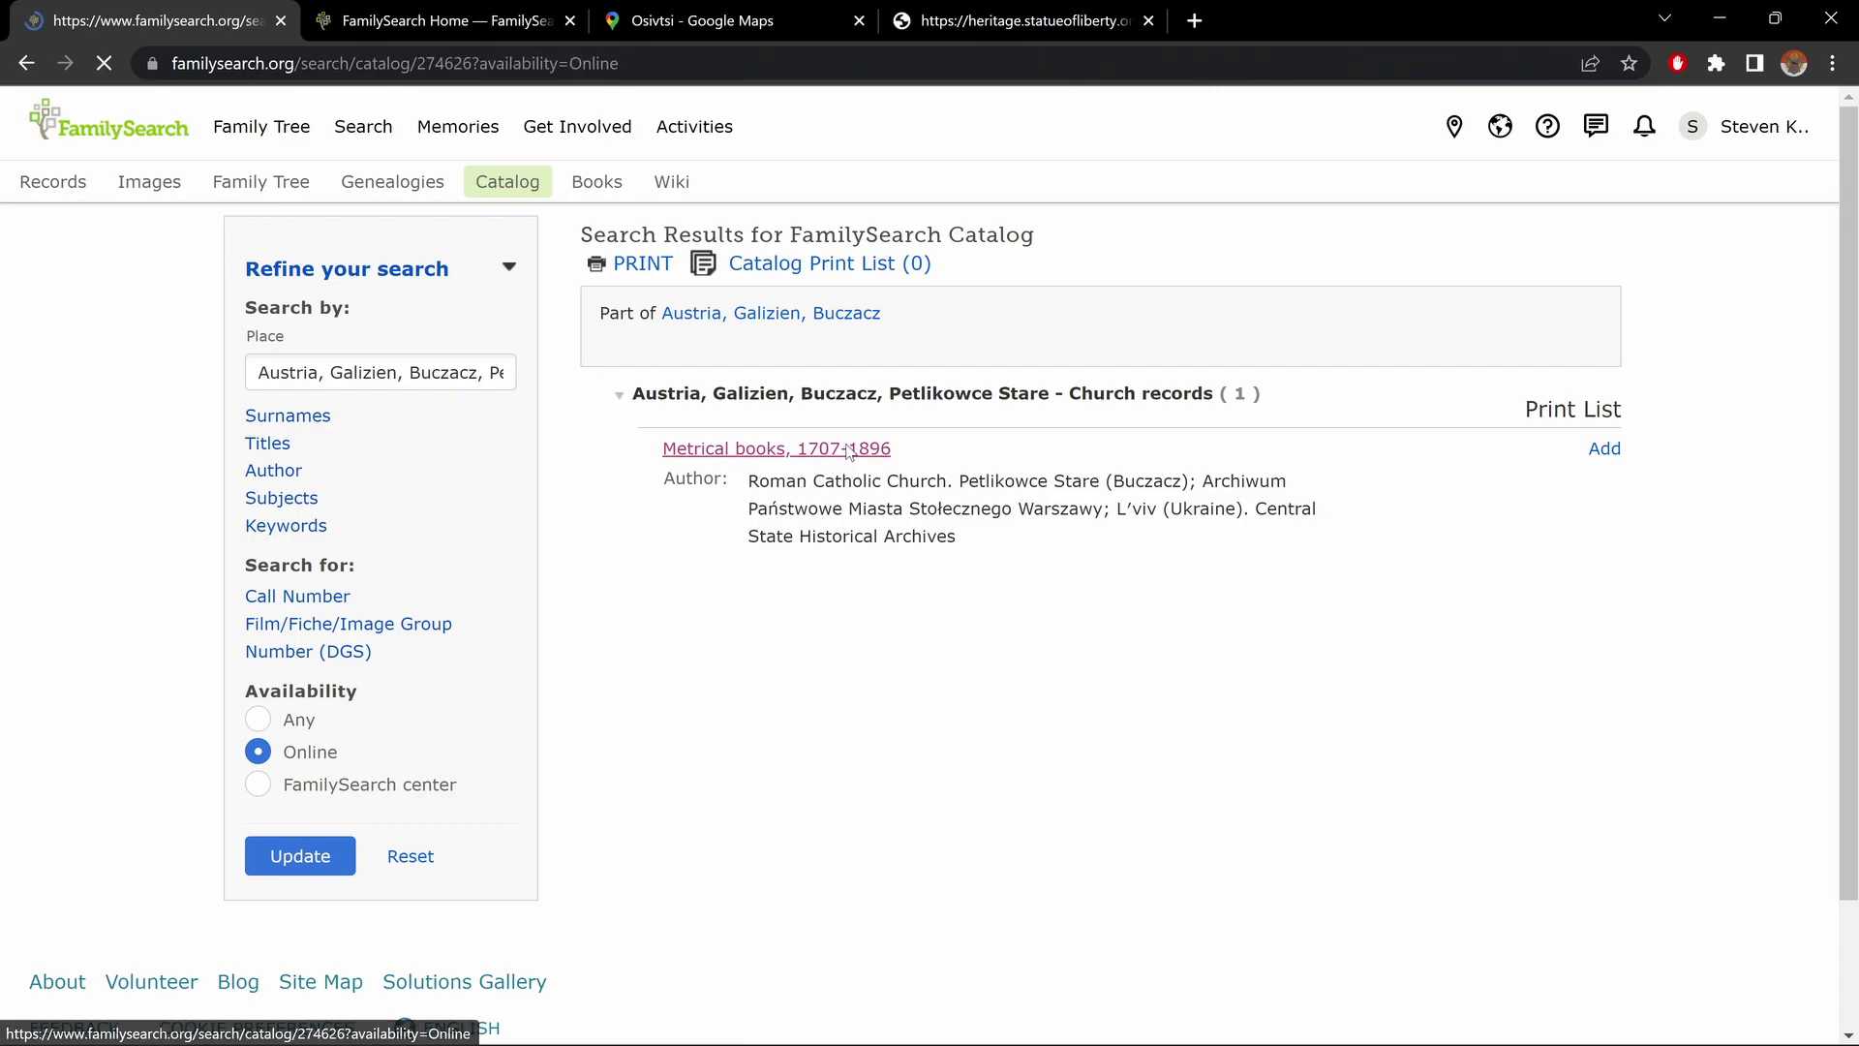
scroll(849, 452, down, 3)
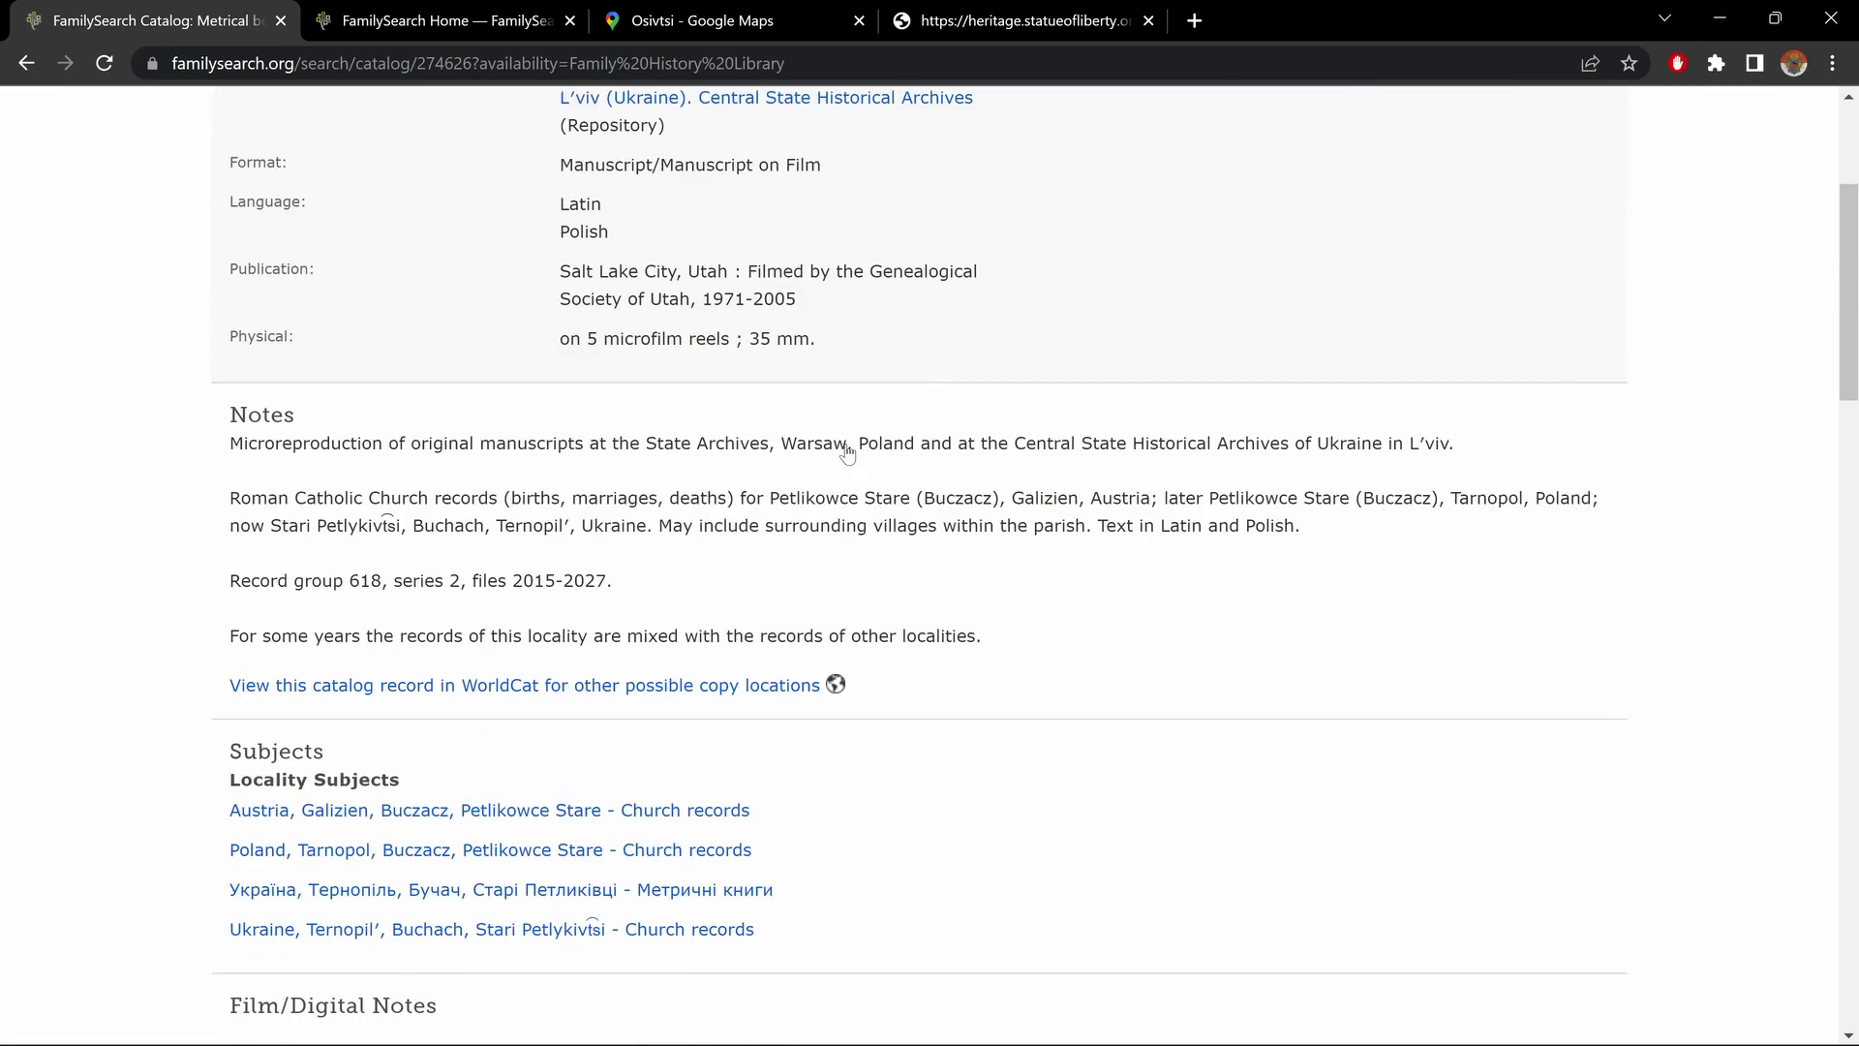
scroll(848, 452, down, 8)
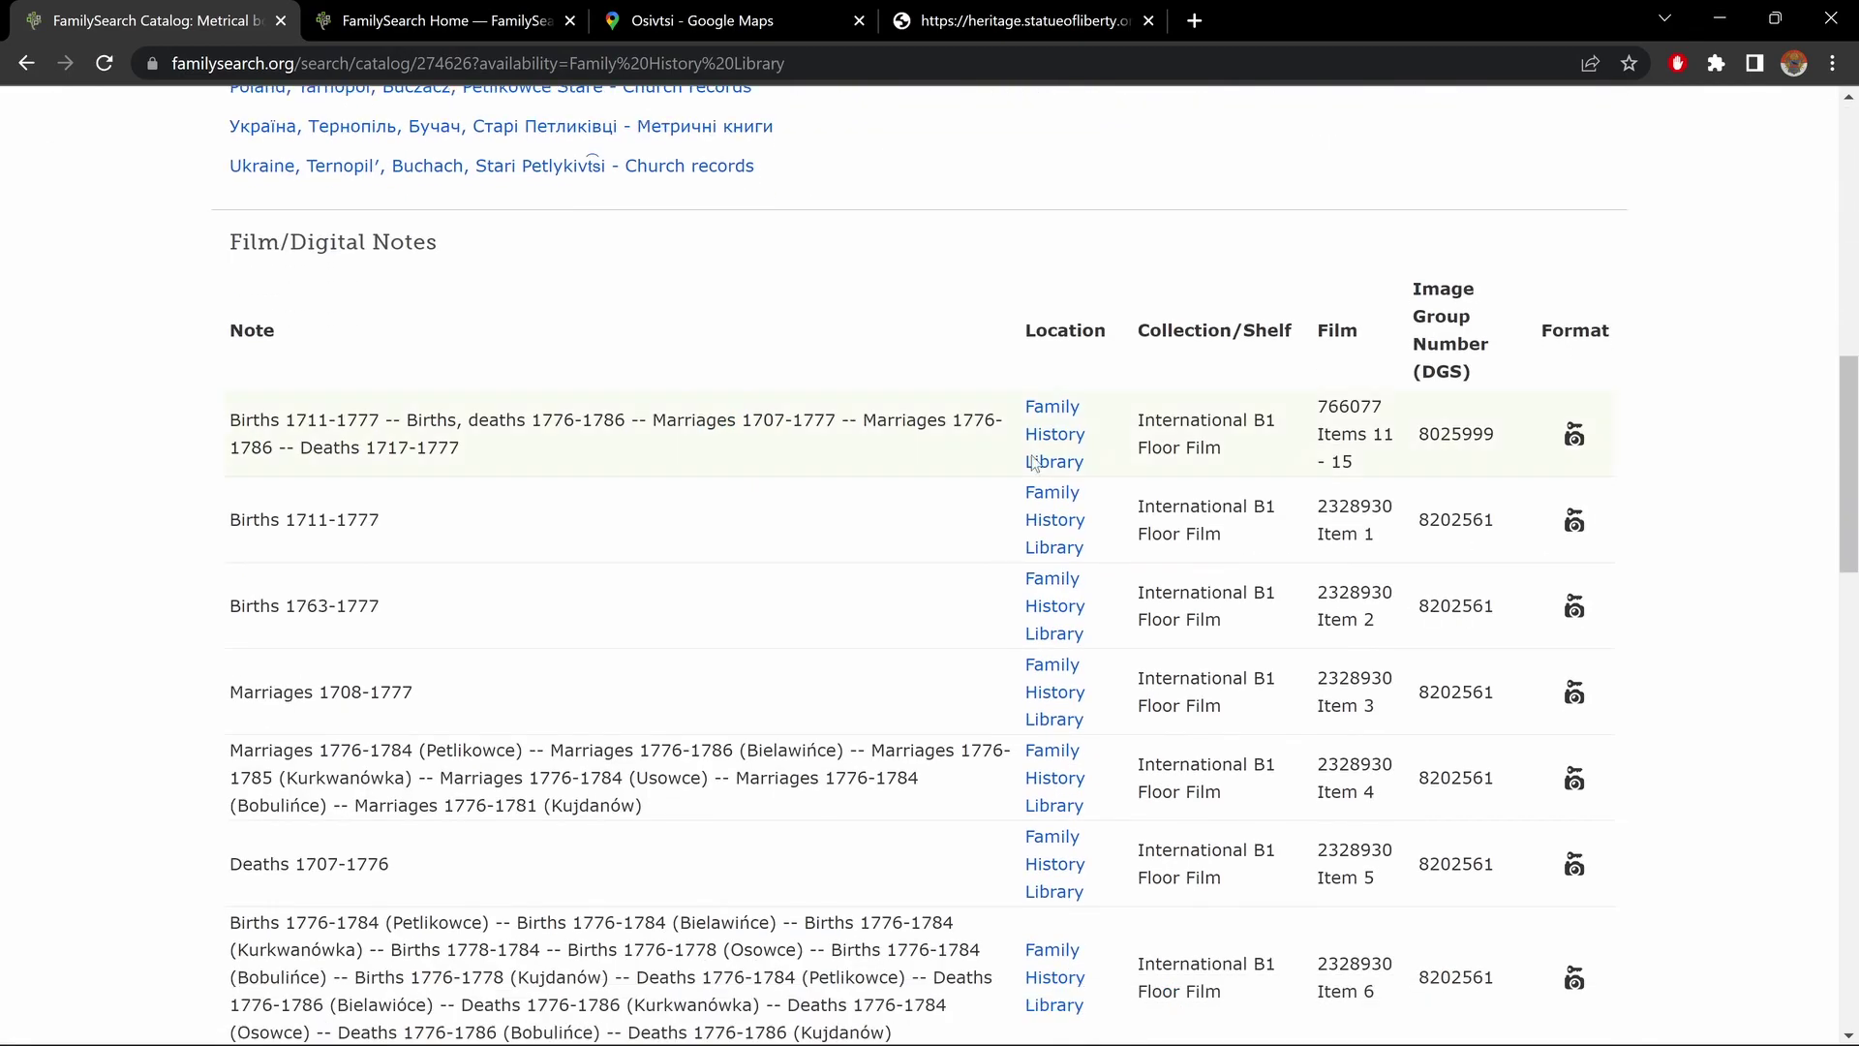
scroll(1750, 616, down, 1)
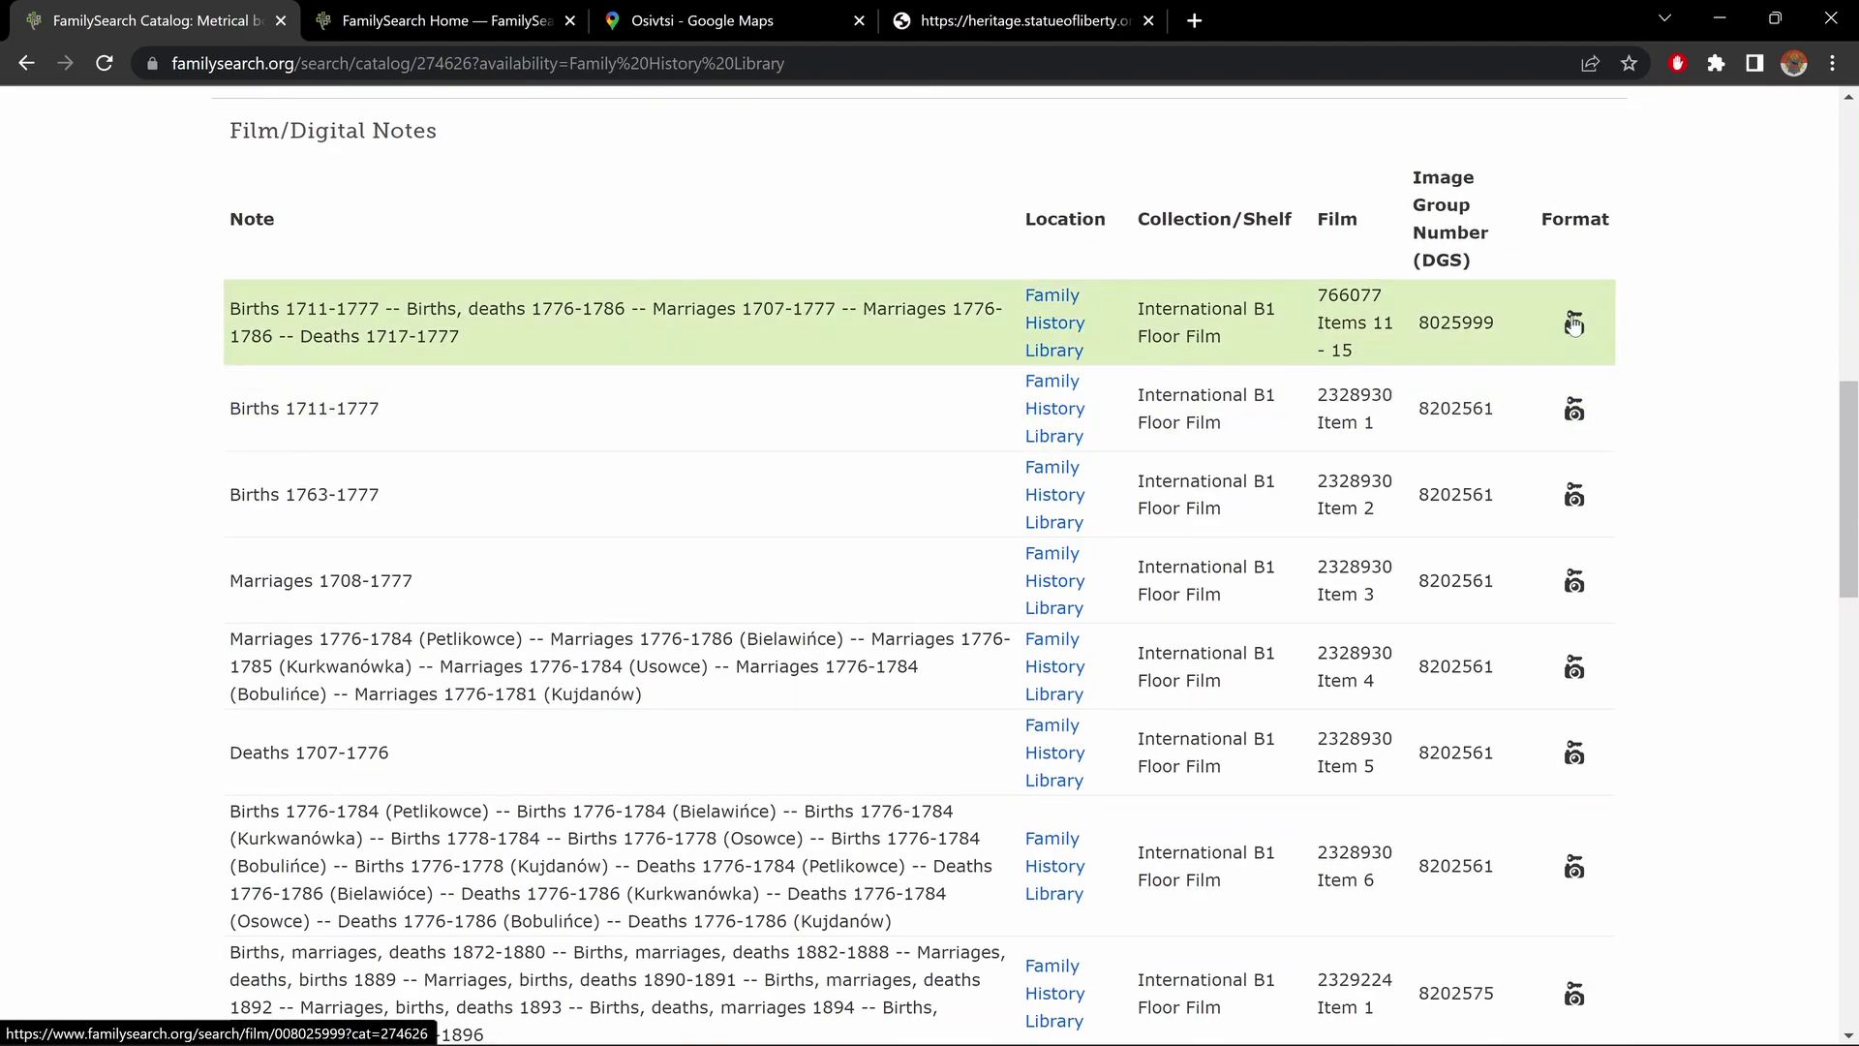
scroll(1742, 576, down, 3)
scroll(1741, 576, down, 6)
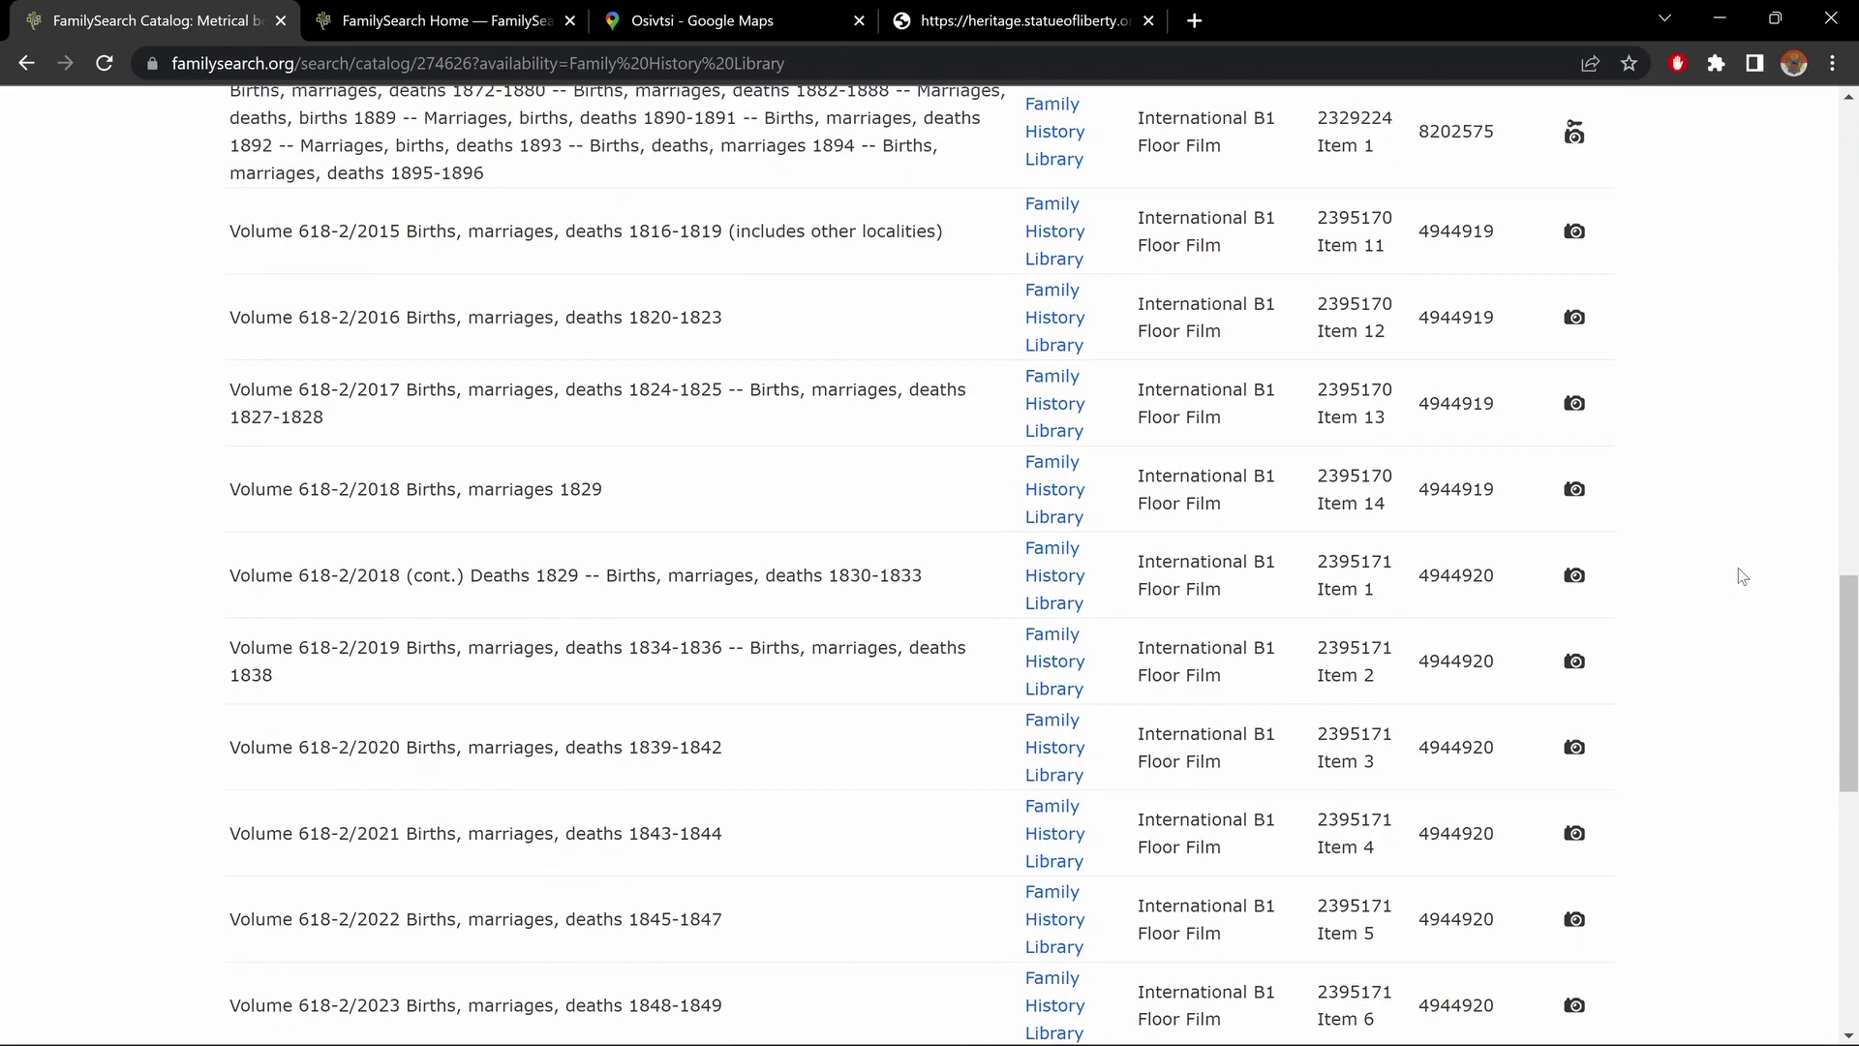
scroll(1739, 568, up, 2)
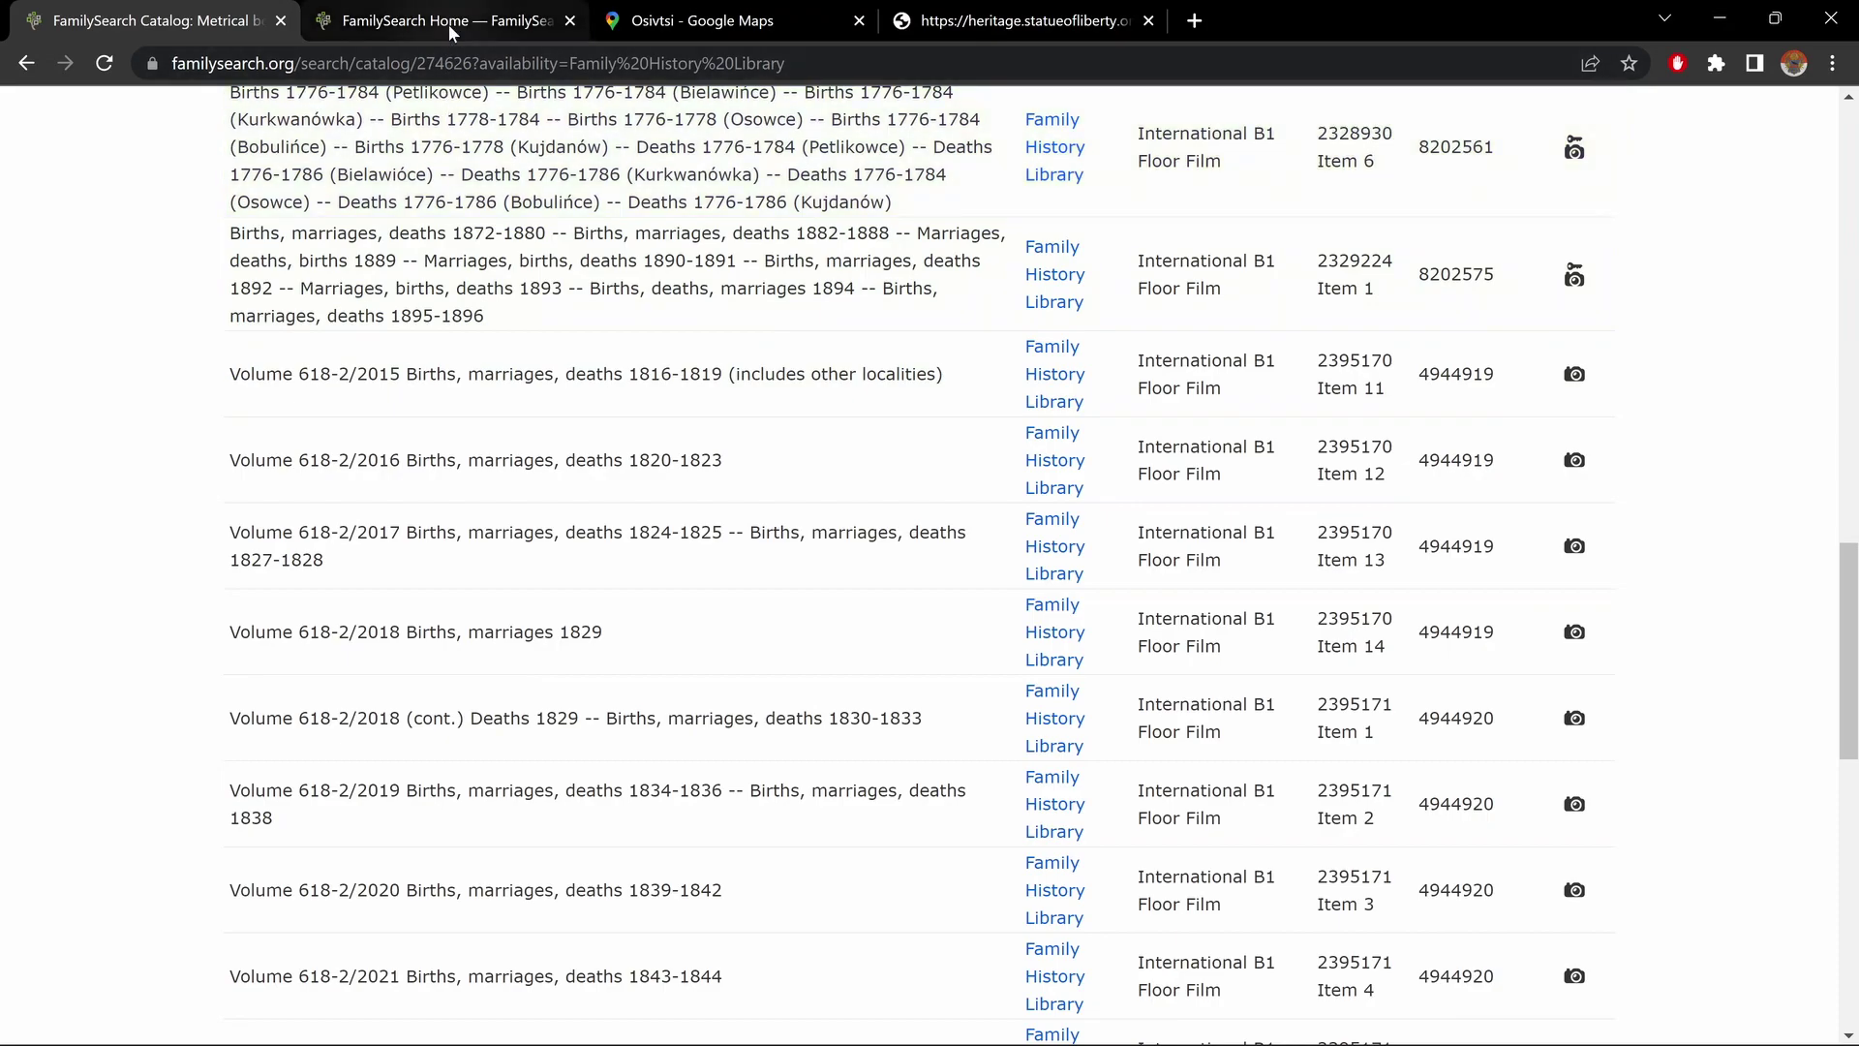
Return to the FamilySearch home page tab and go to the historical records search
click(449, 27)
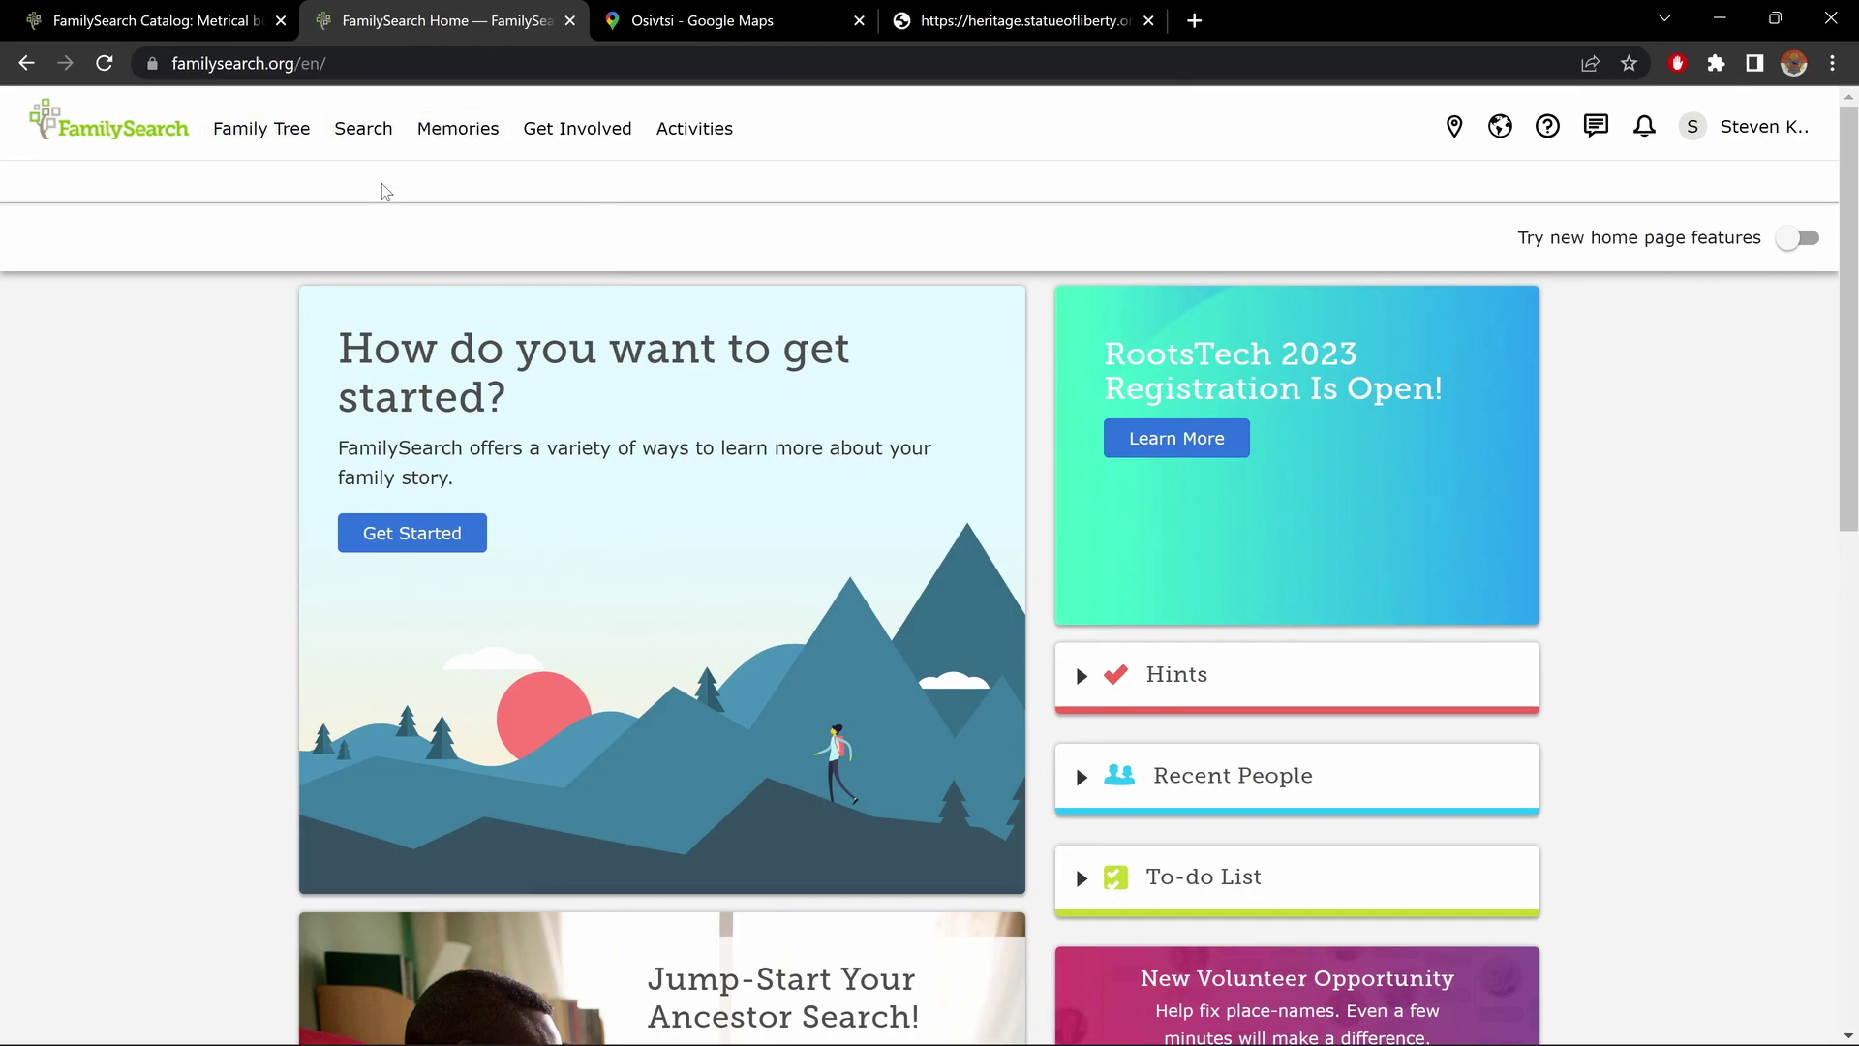
click(370, 142)
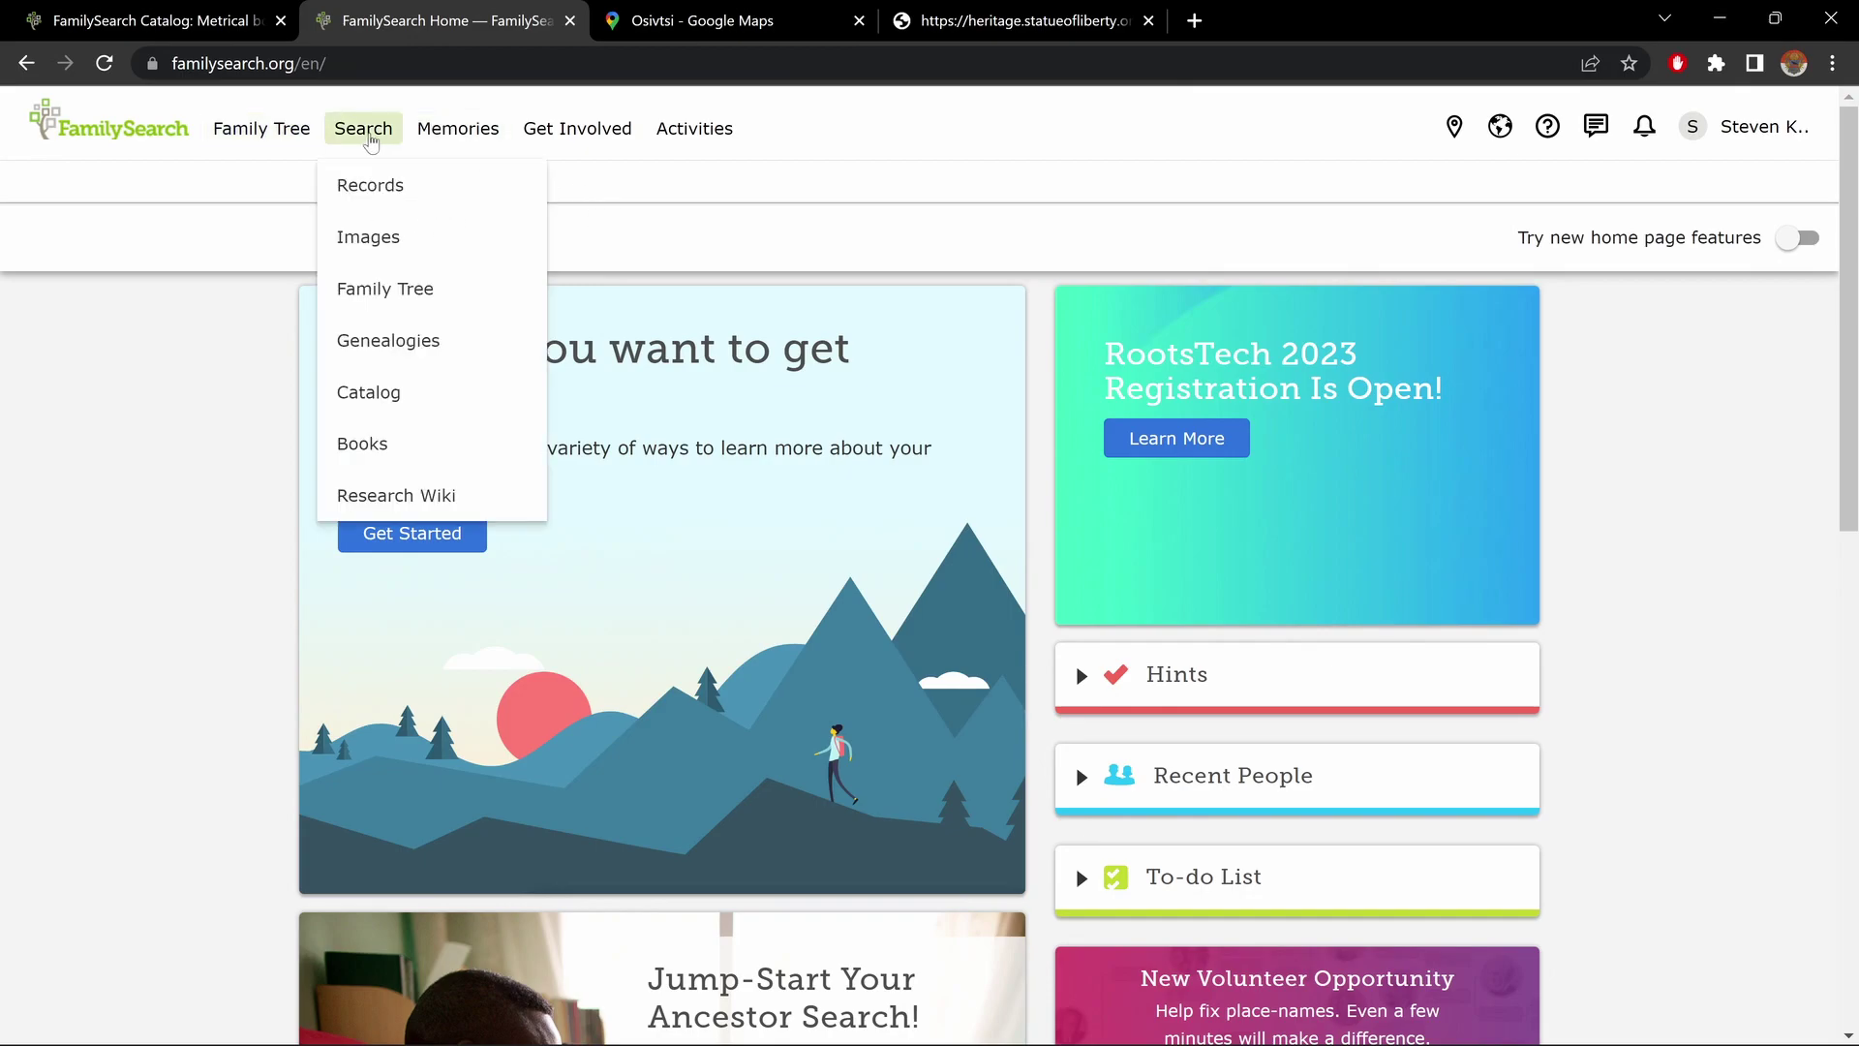
click(376, 187)
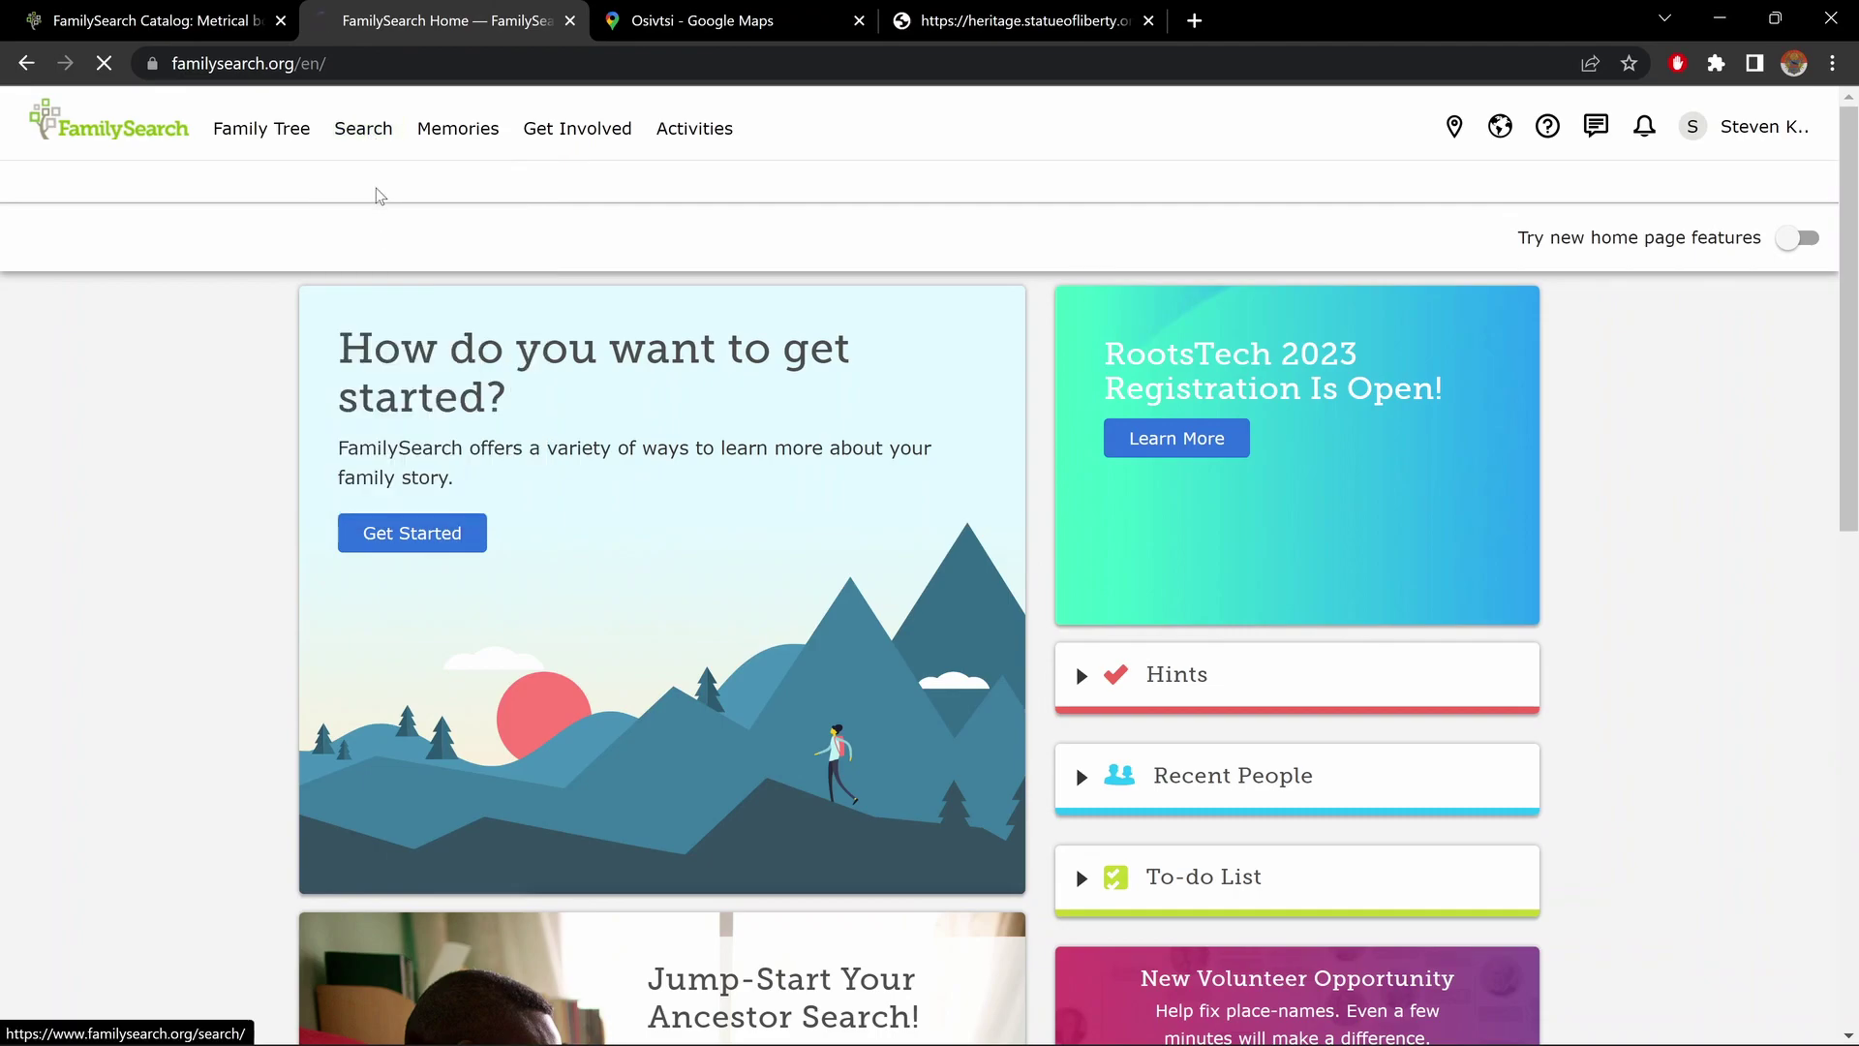
scroll(419, 496, down, 2)
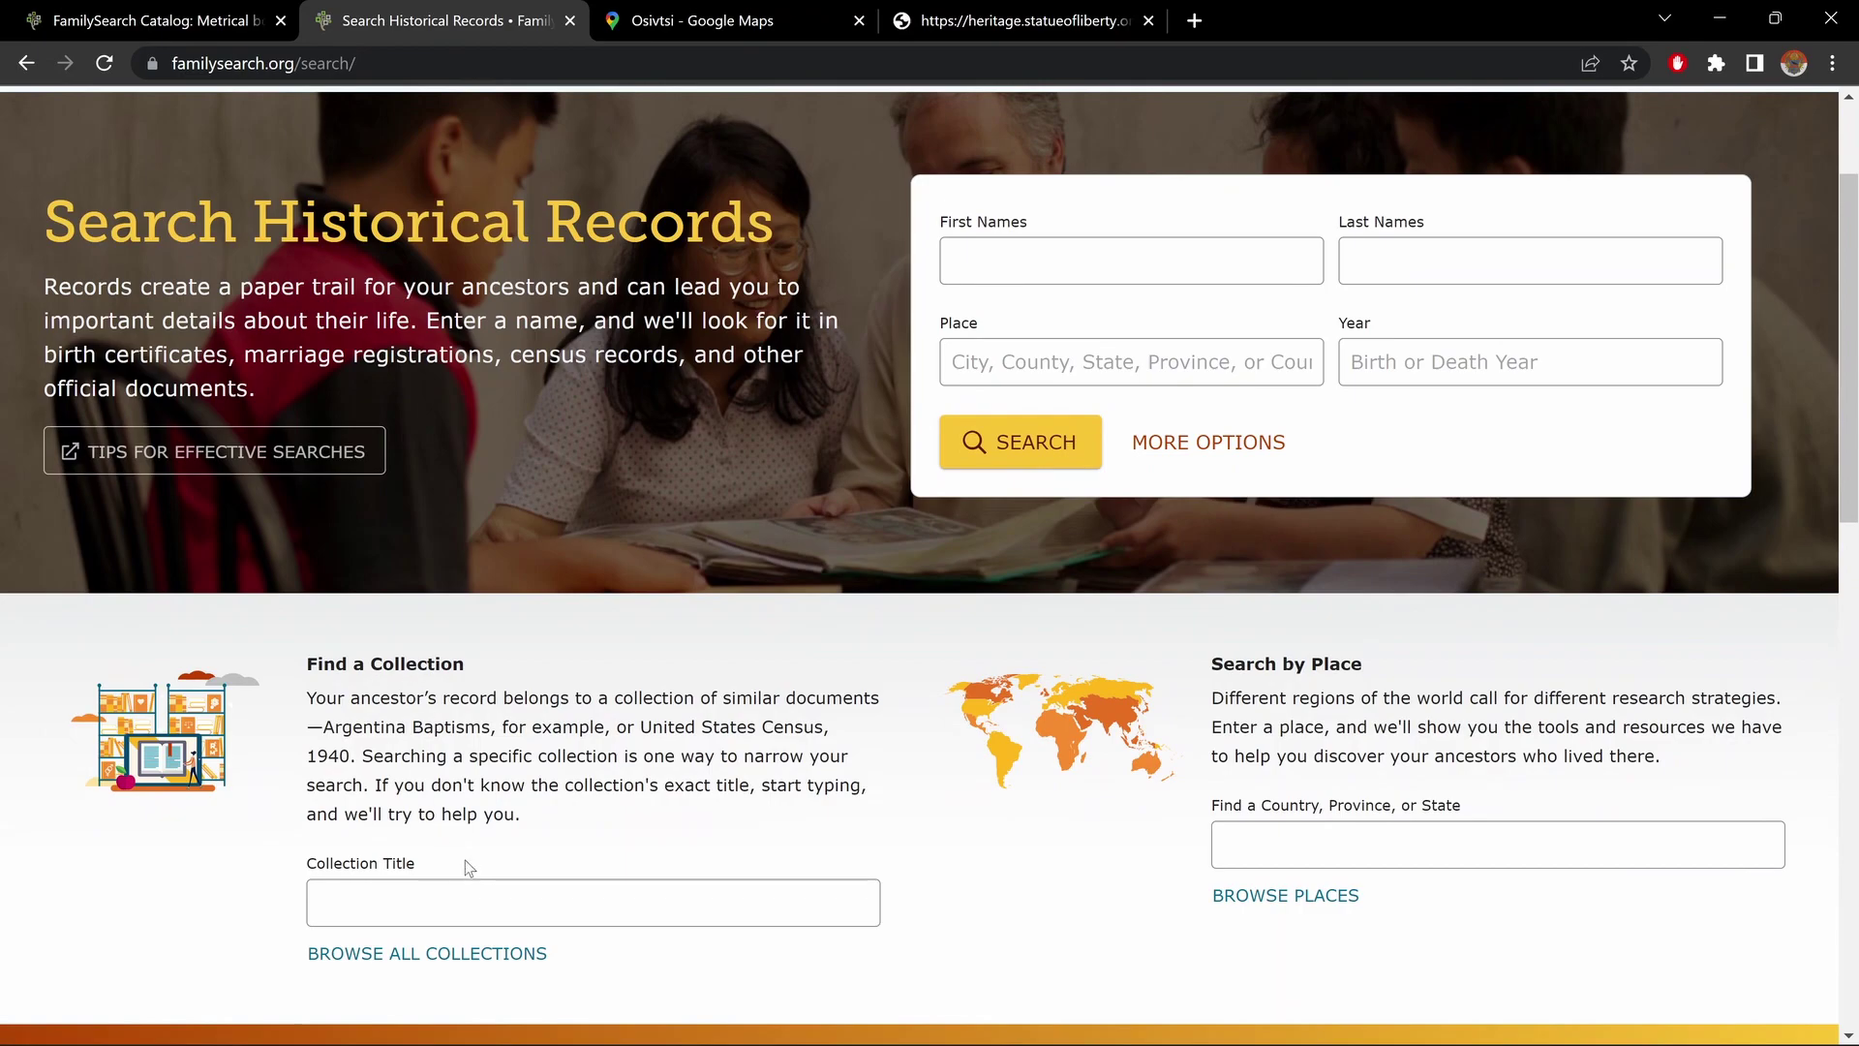
Find 'western uk' and open Ukraine, Western Ukraine Catholic Church Book Duplicates, 1600-1937
click(460, 902)
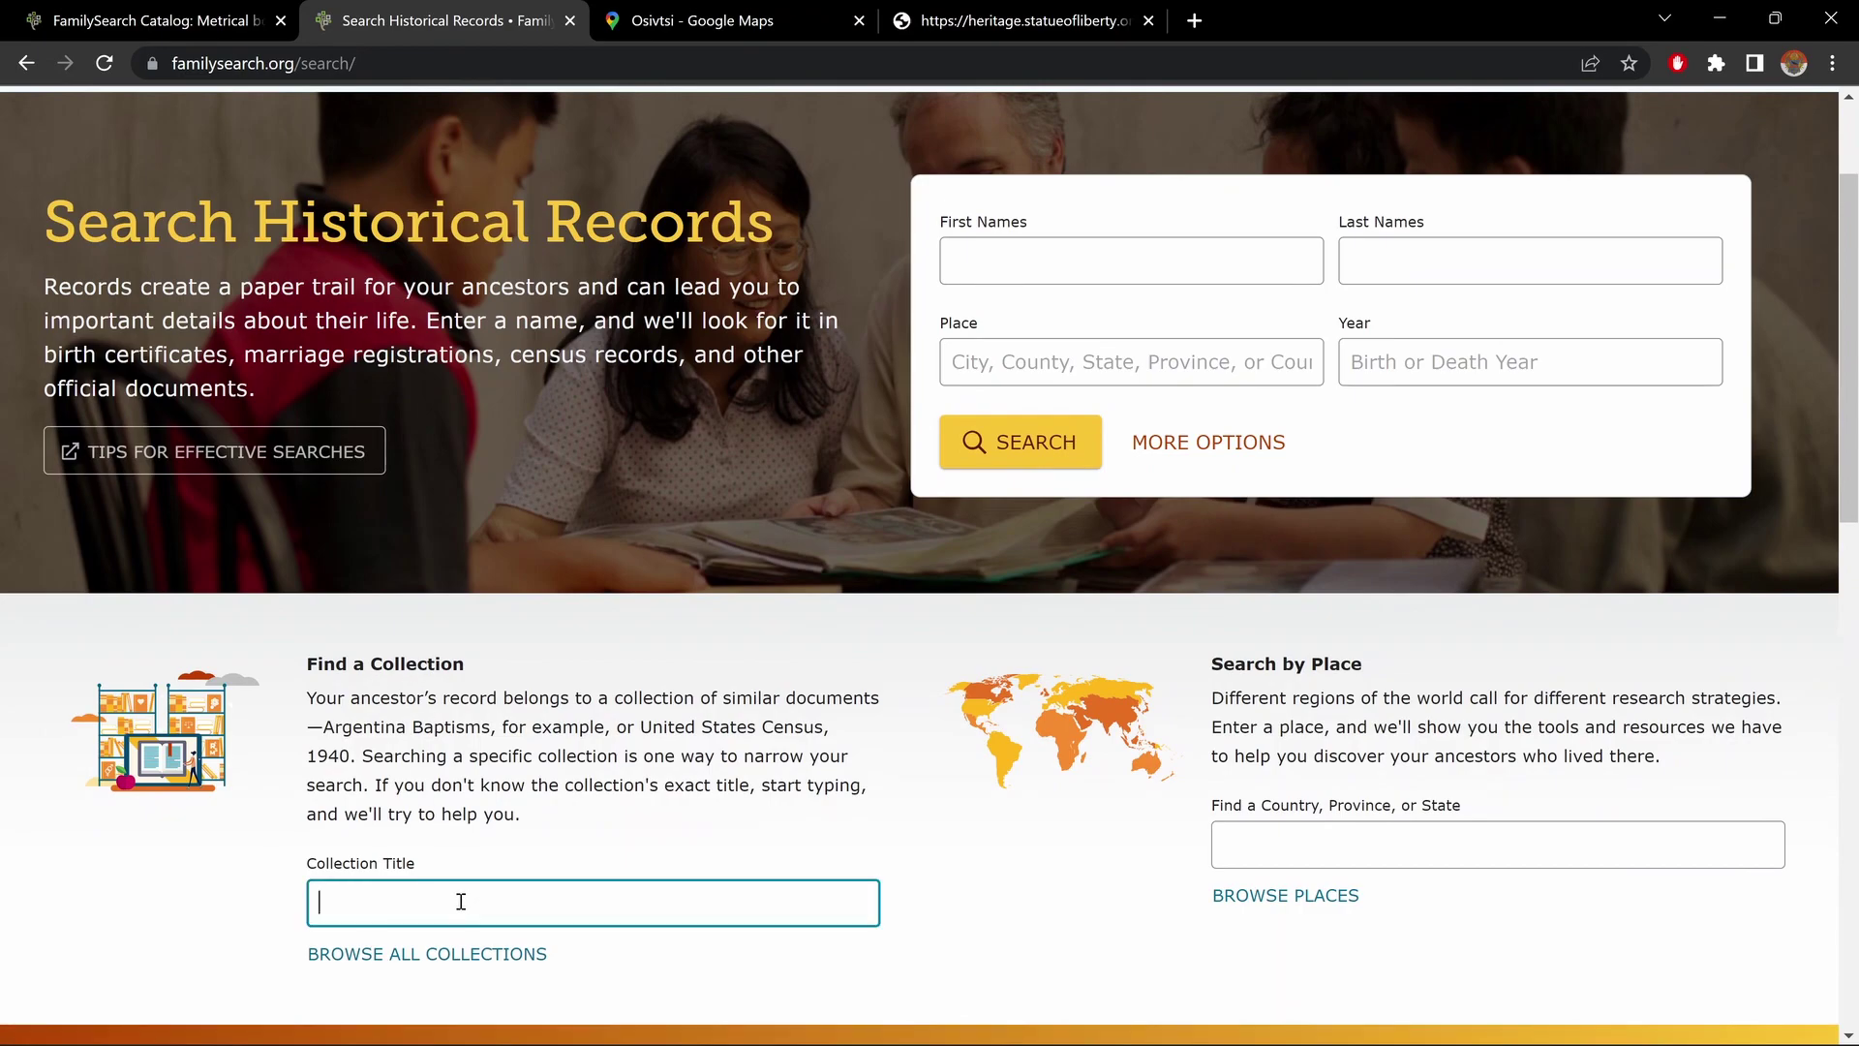
text(western)
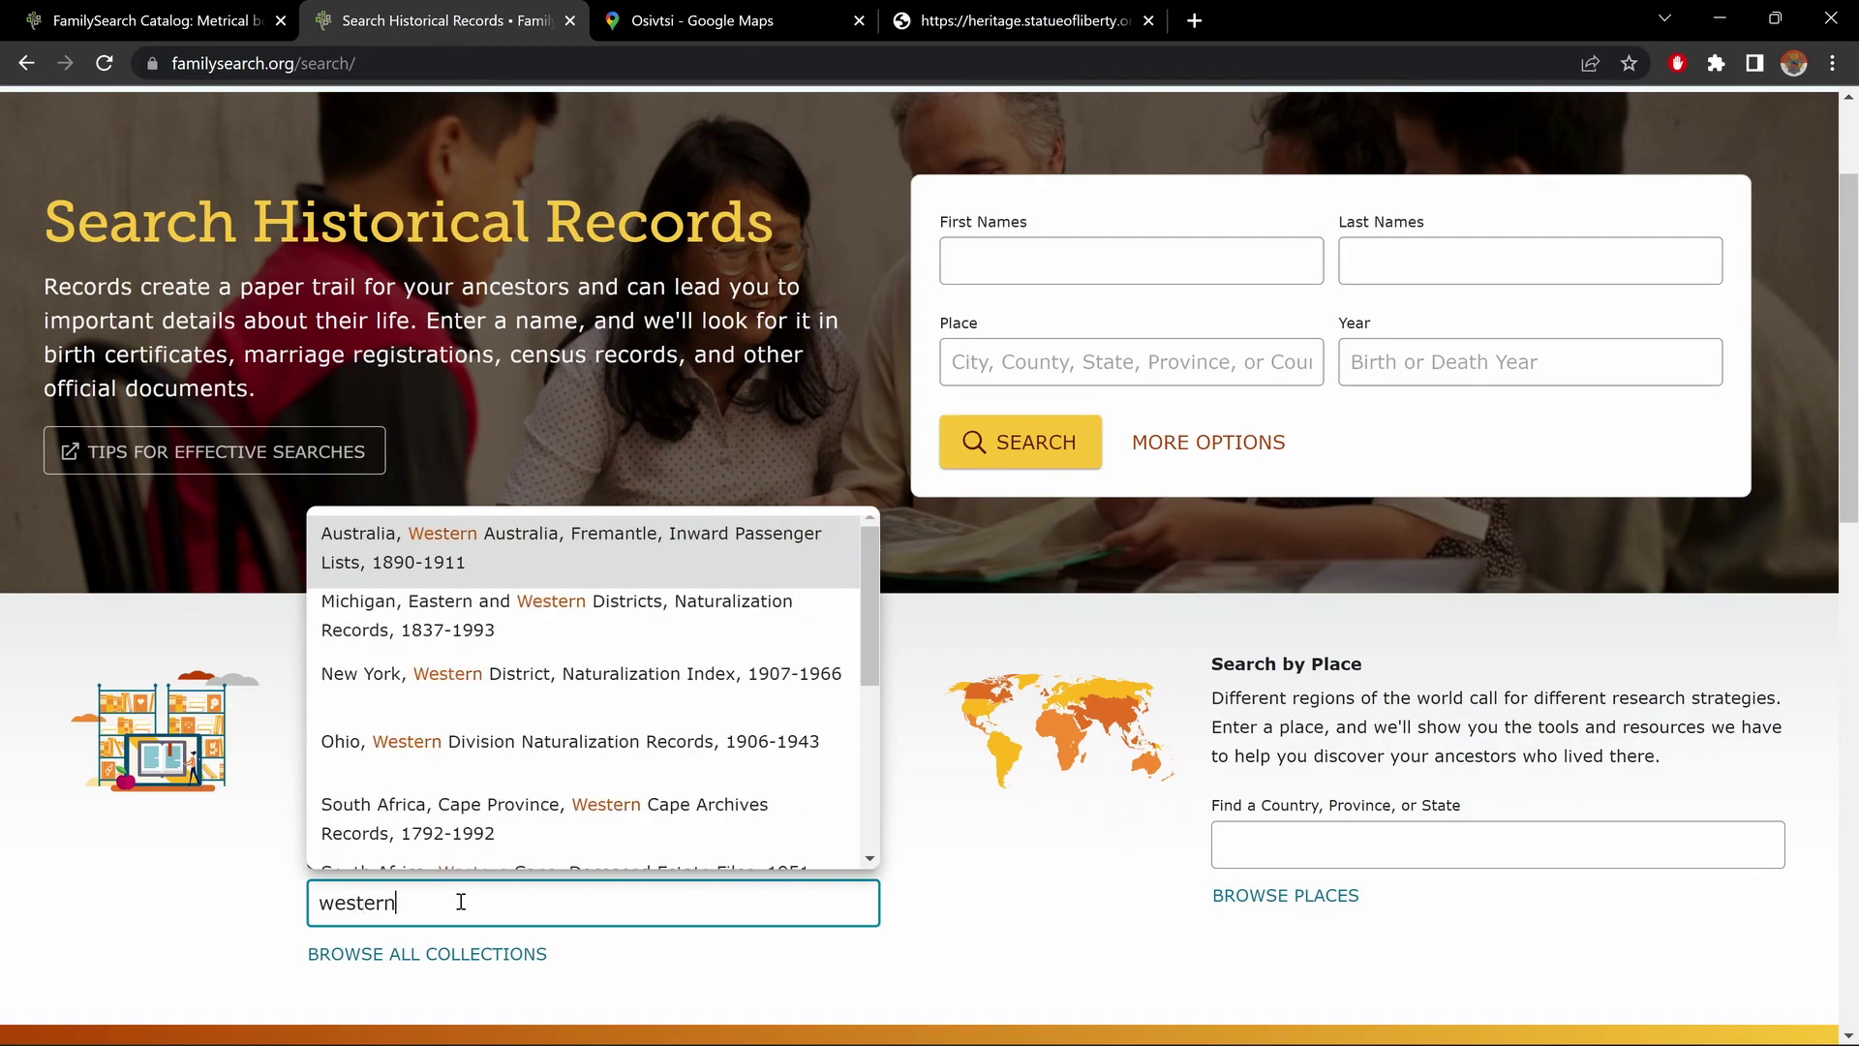
text( uk)
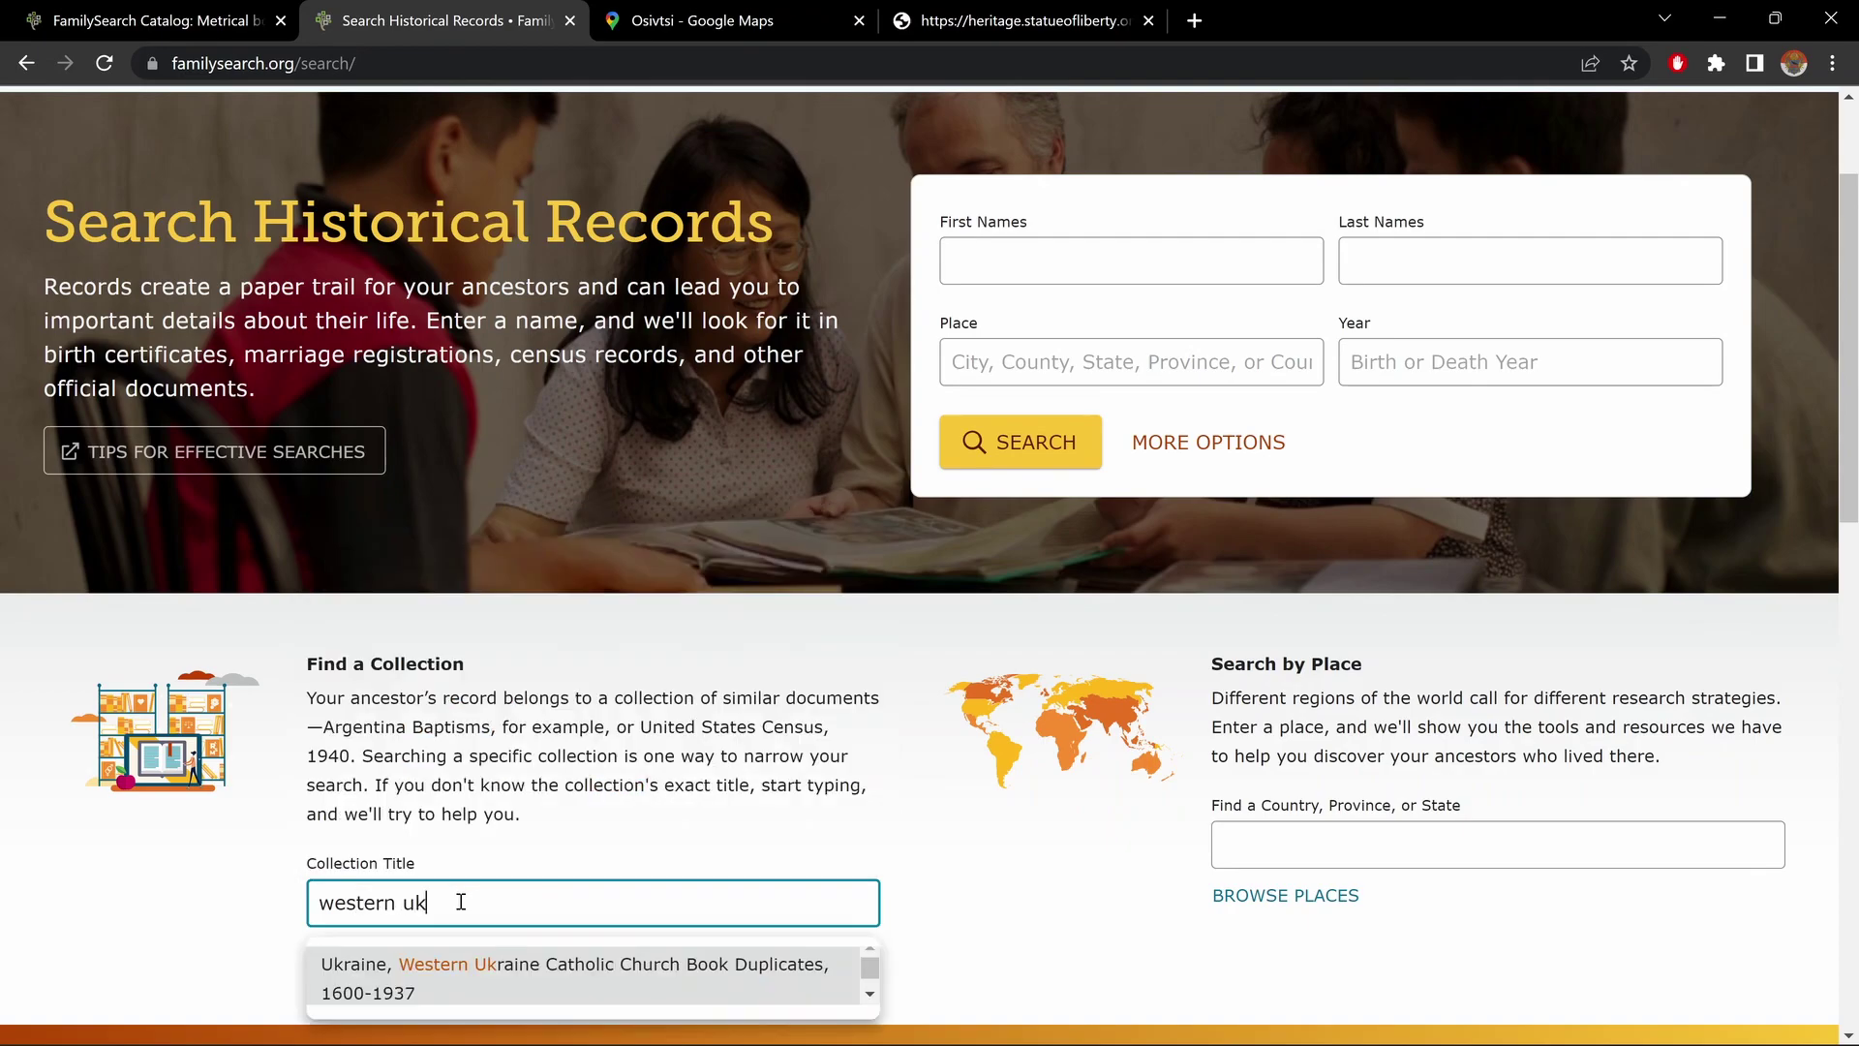
click(539, 973)
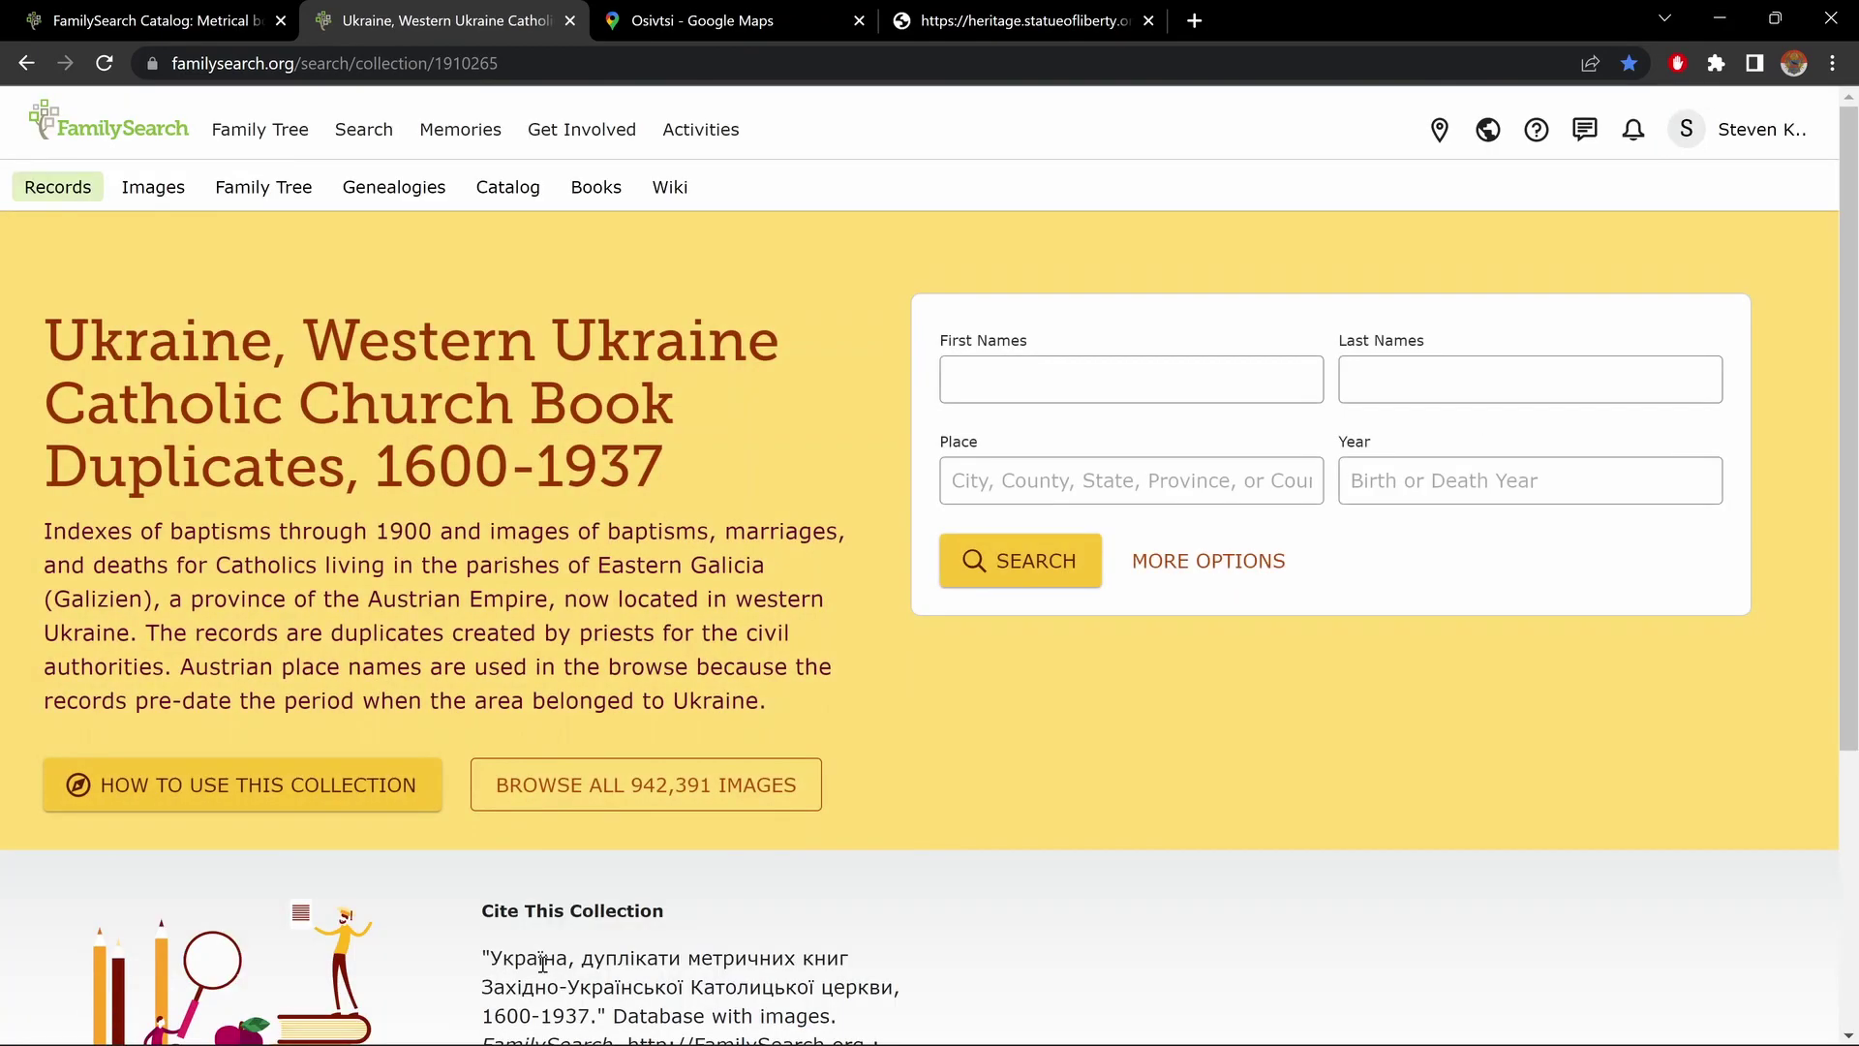
scroll(543, 964, down, 1)
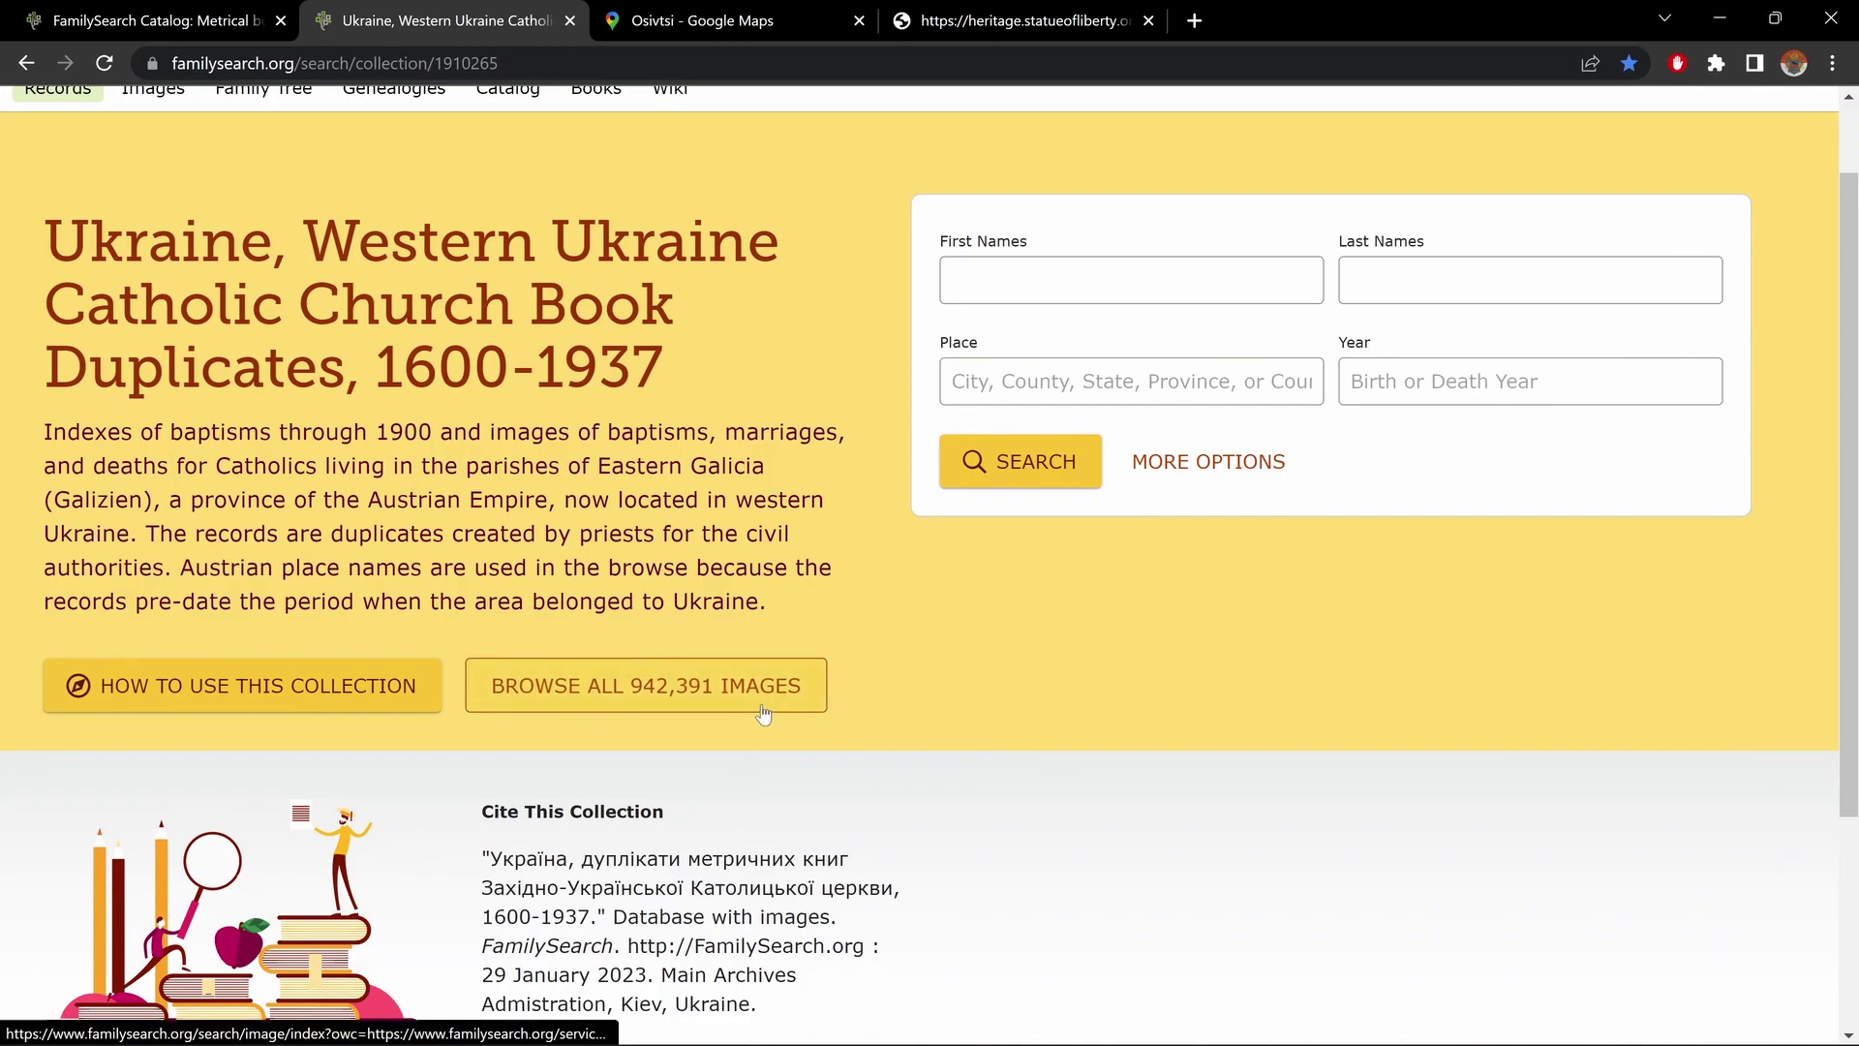
Browse the collection's Greek Catholic images, glance at Mogielnica's 1861-1865 volume, then return to the parish list
click(590, 680)
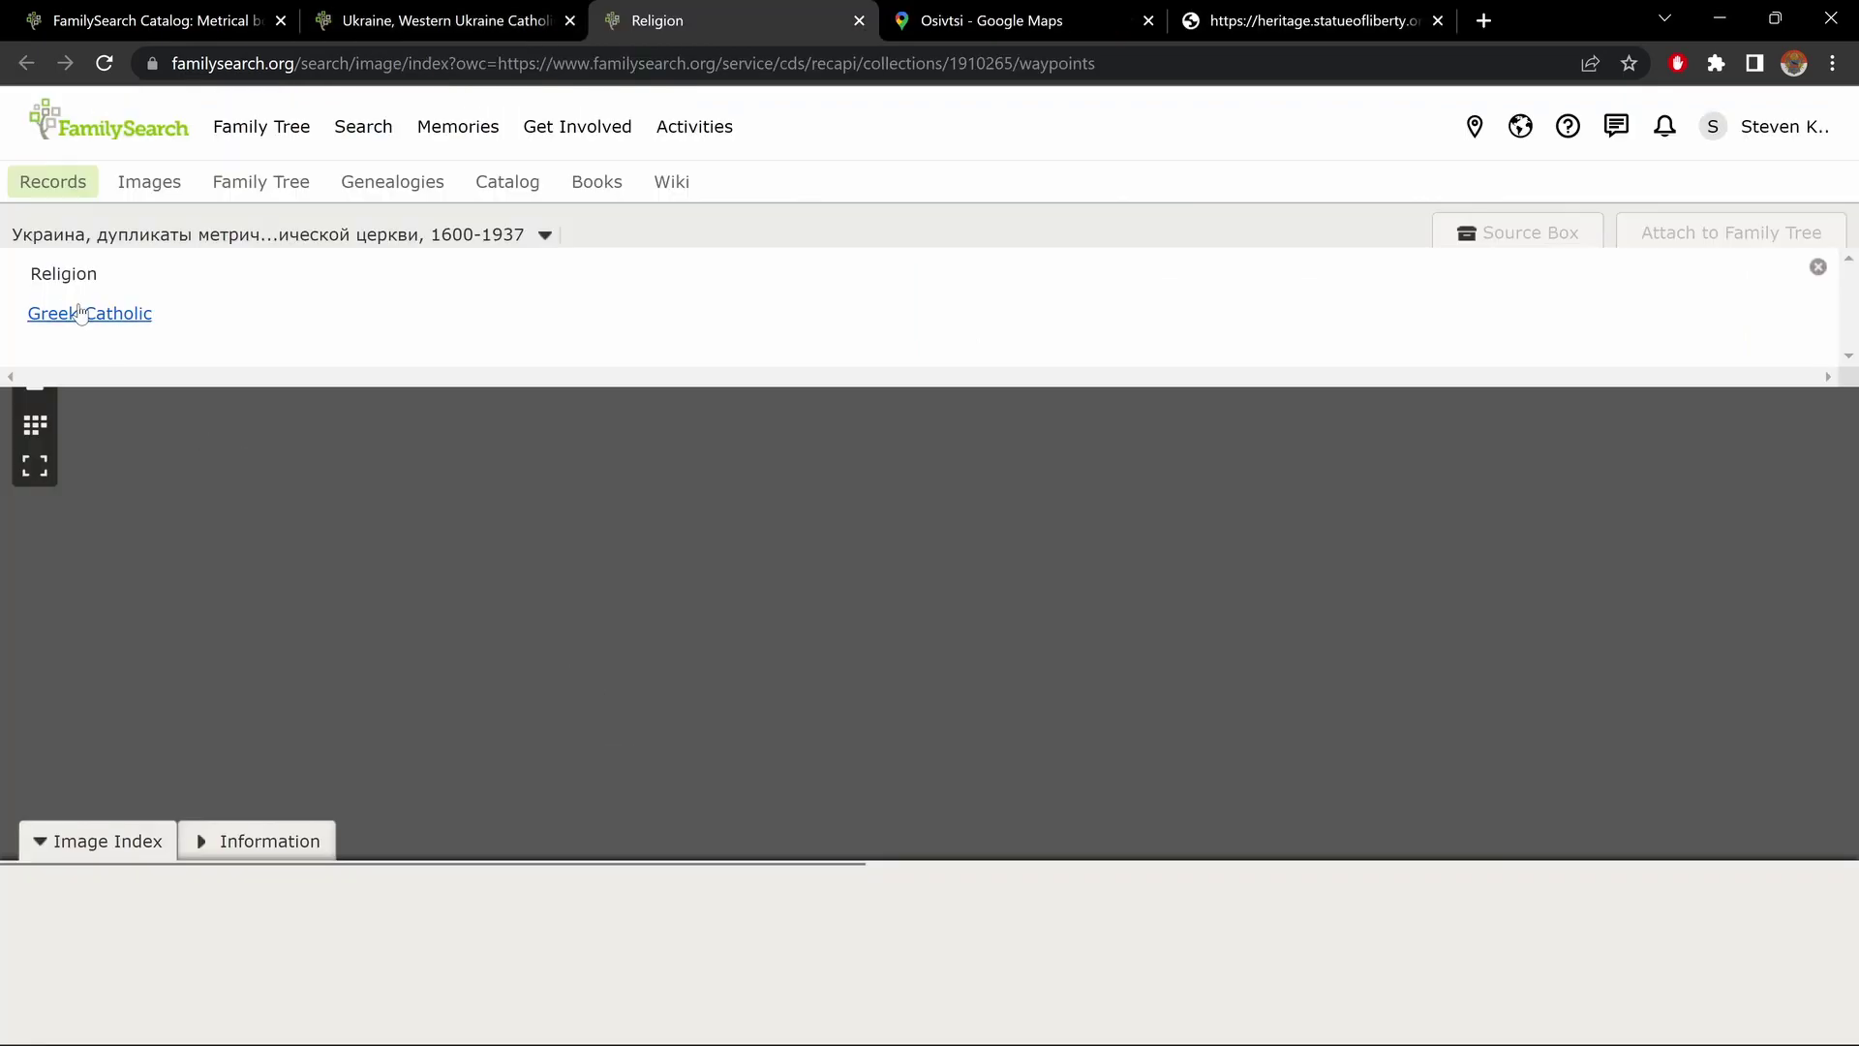
click(107, 323)
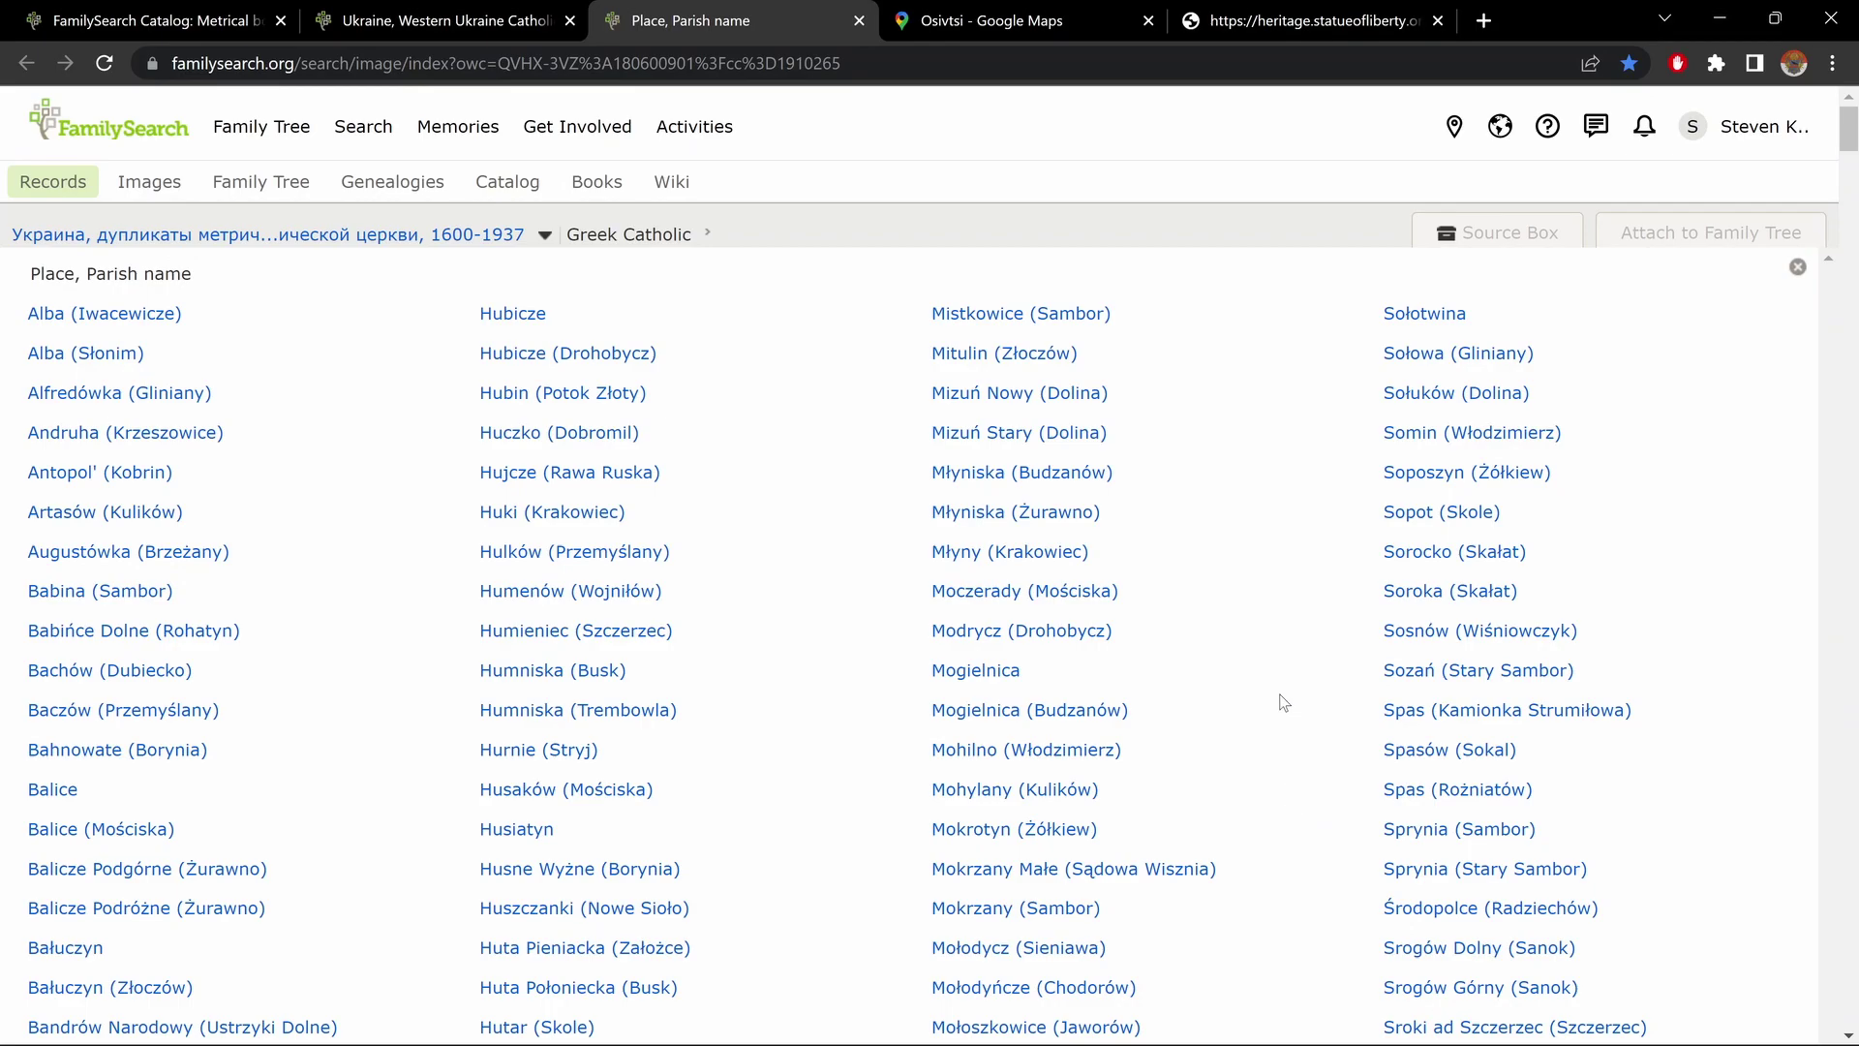
click(973, 672)
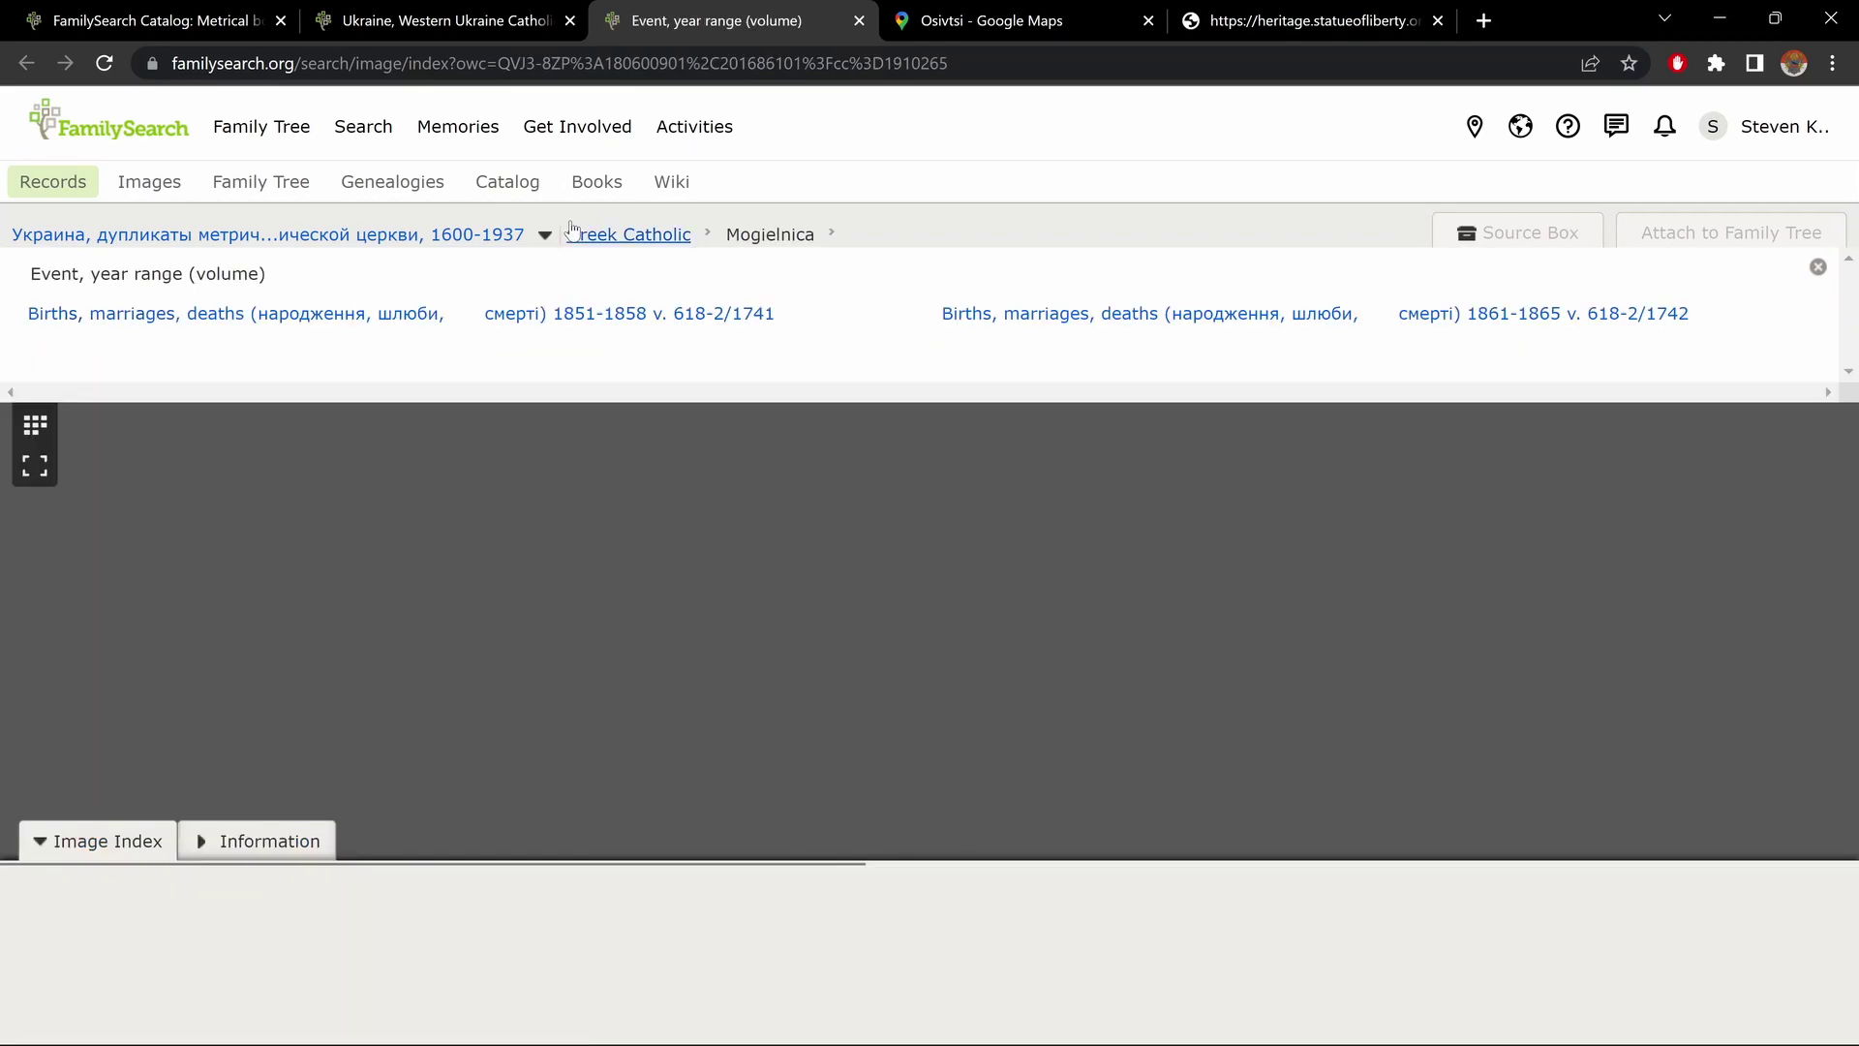
click(1022, 314)
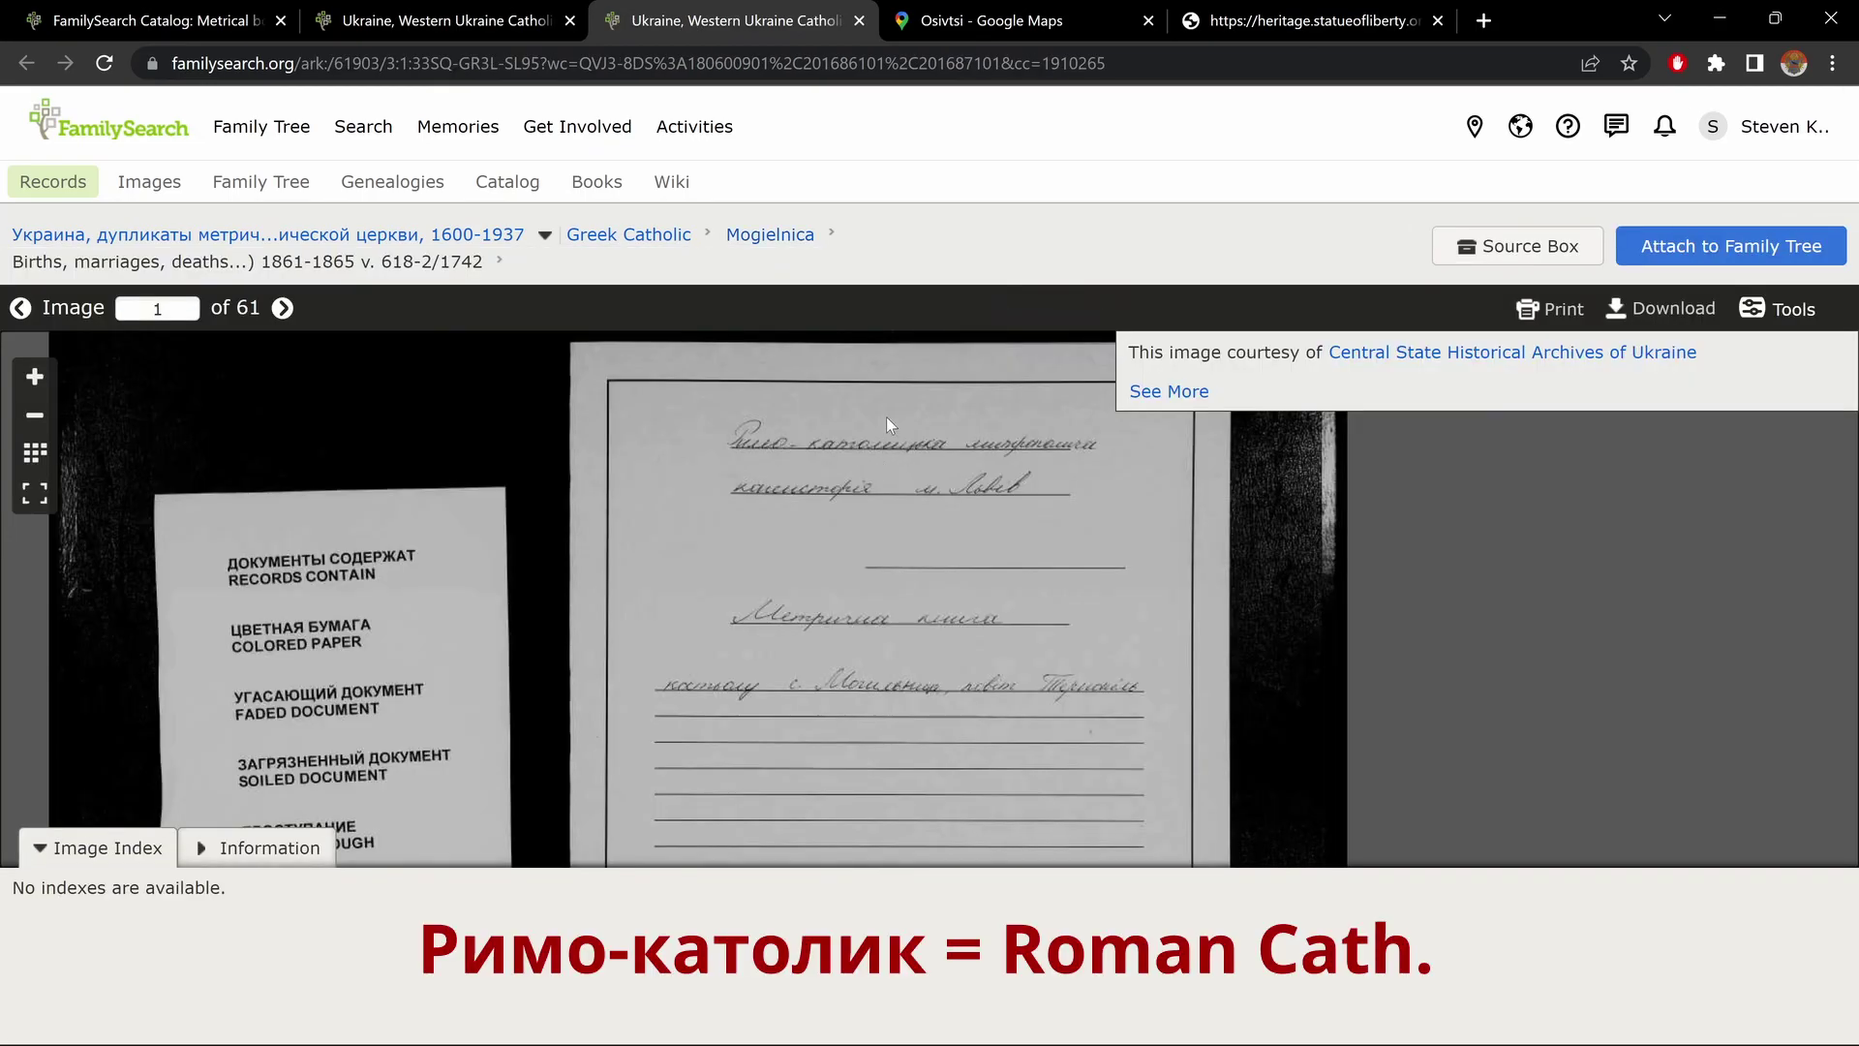
click(640, 242)
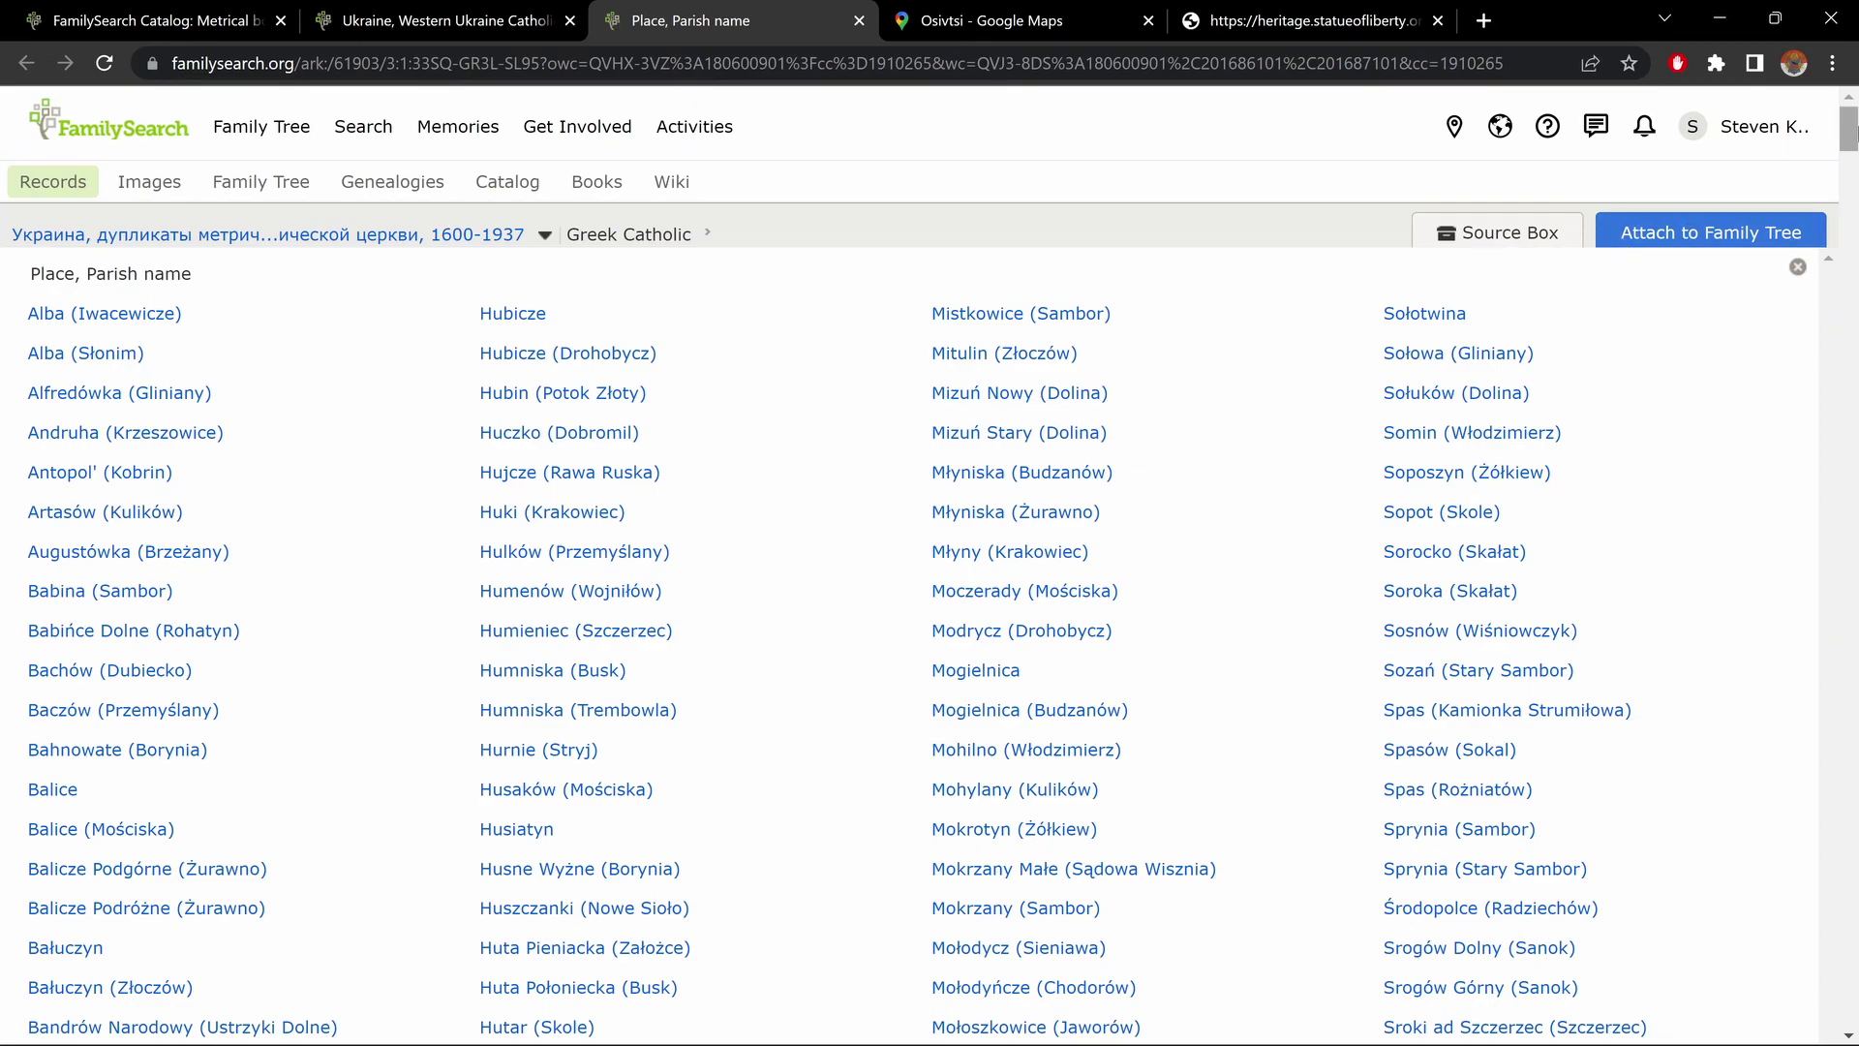
Search the parish list for 'petlik' and open Petlikowce Stare's volumes (1820-1823 through 1862-1865)
click(1833, 64)
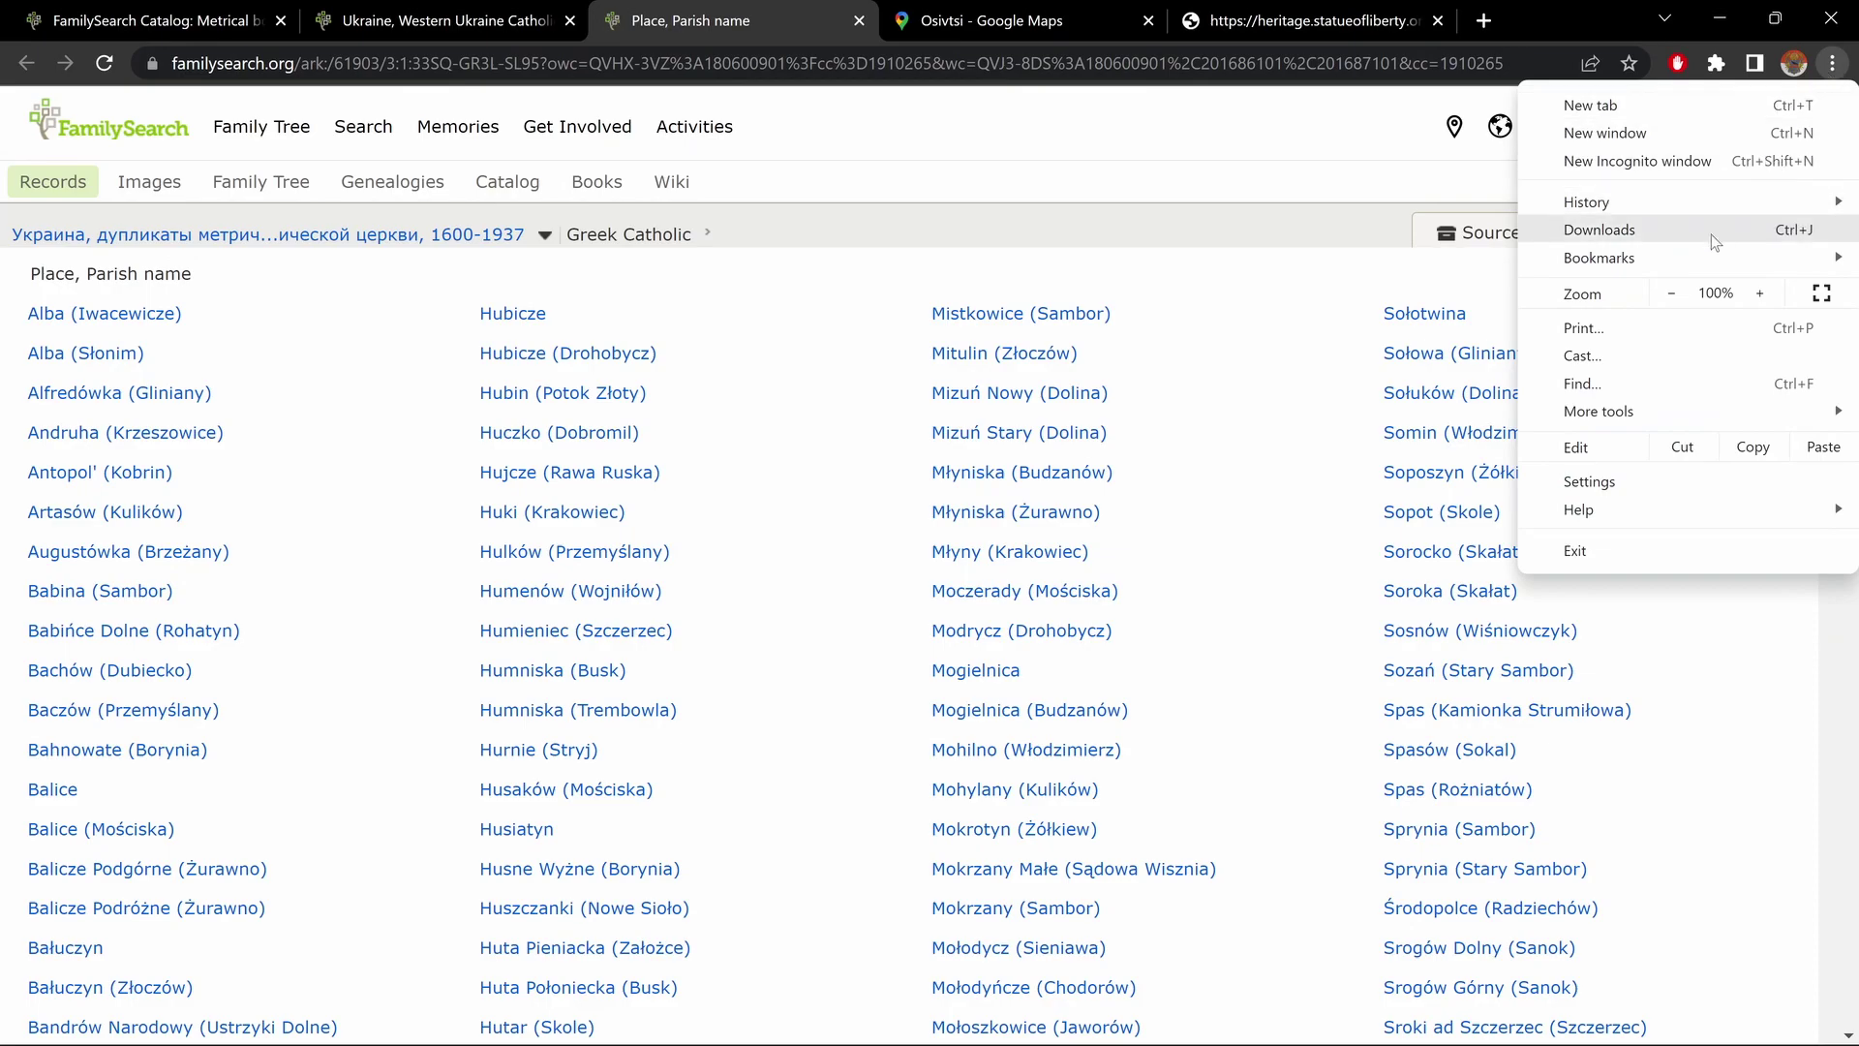
click(1601, 386)
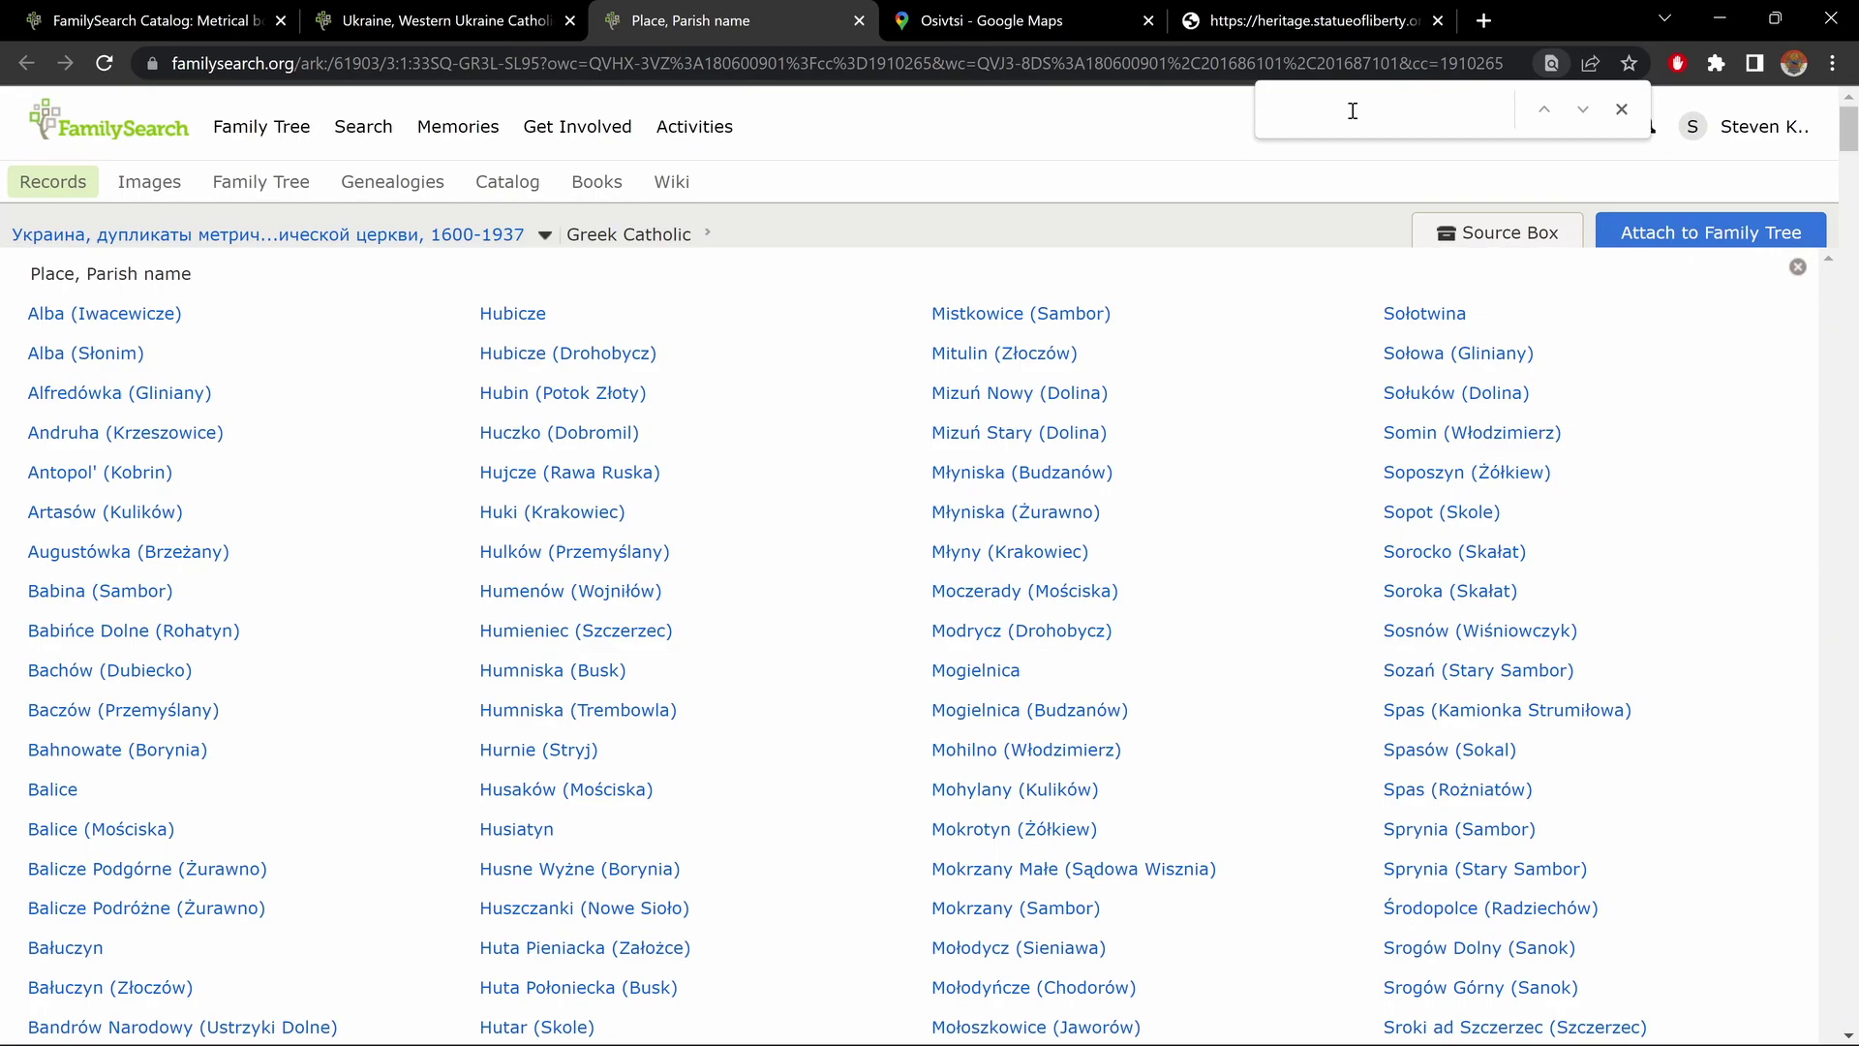
text(wce)
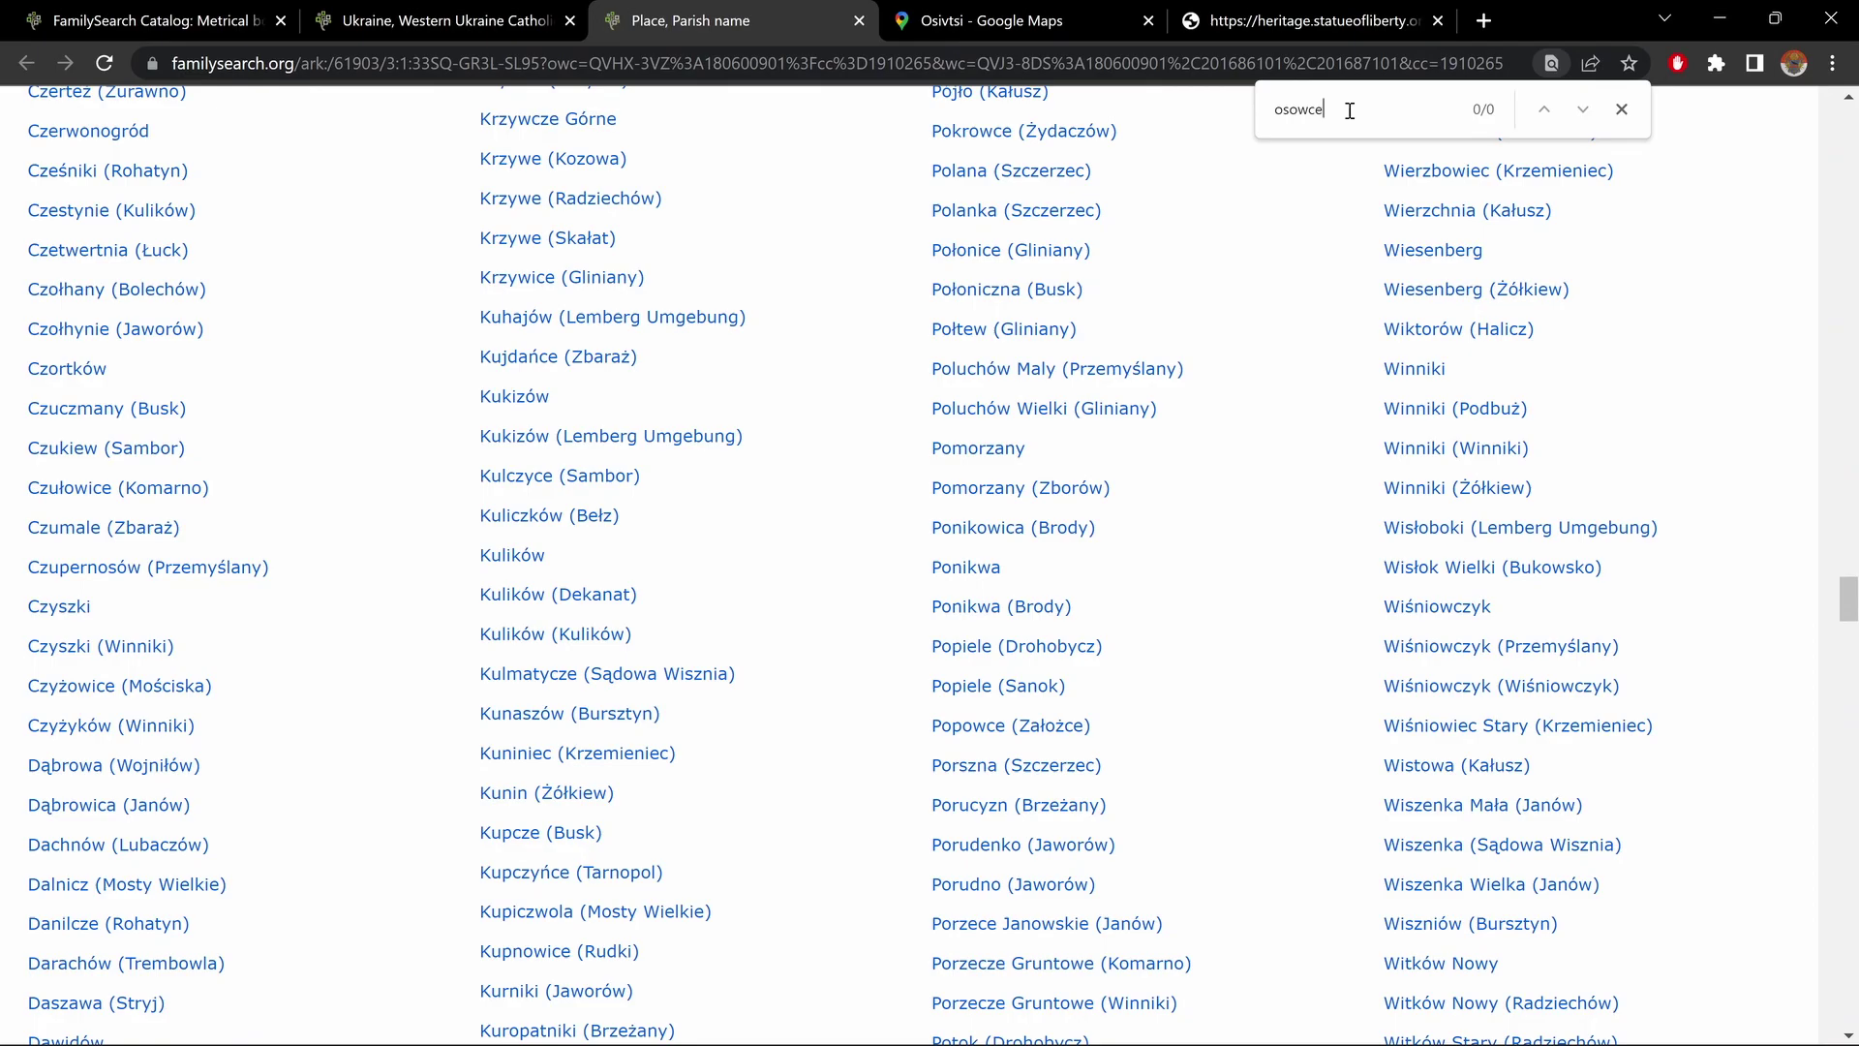
key(ctrl+f)
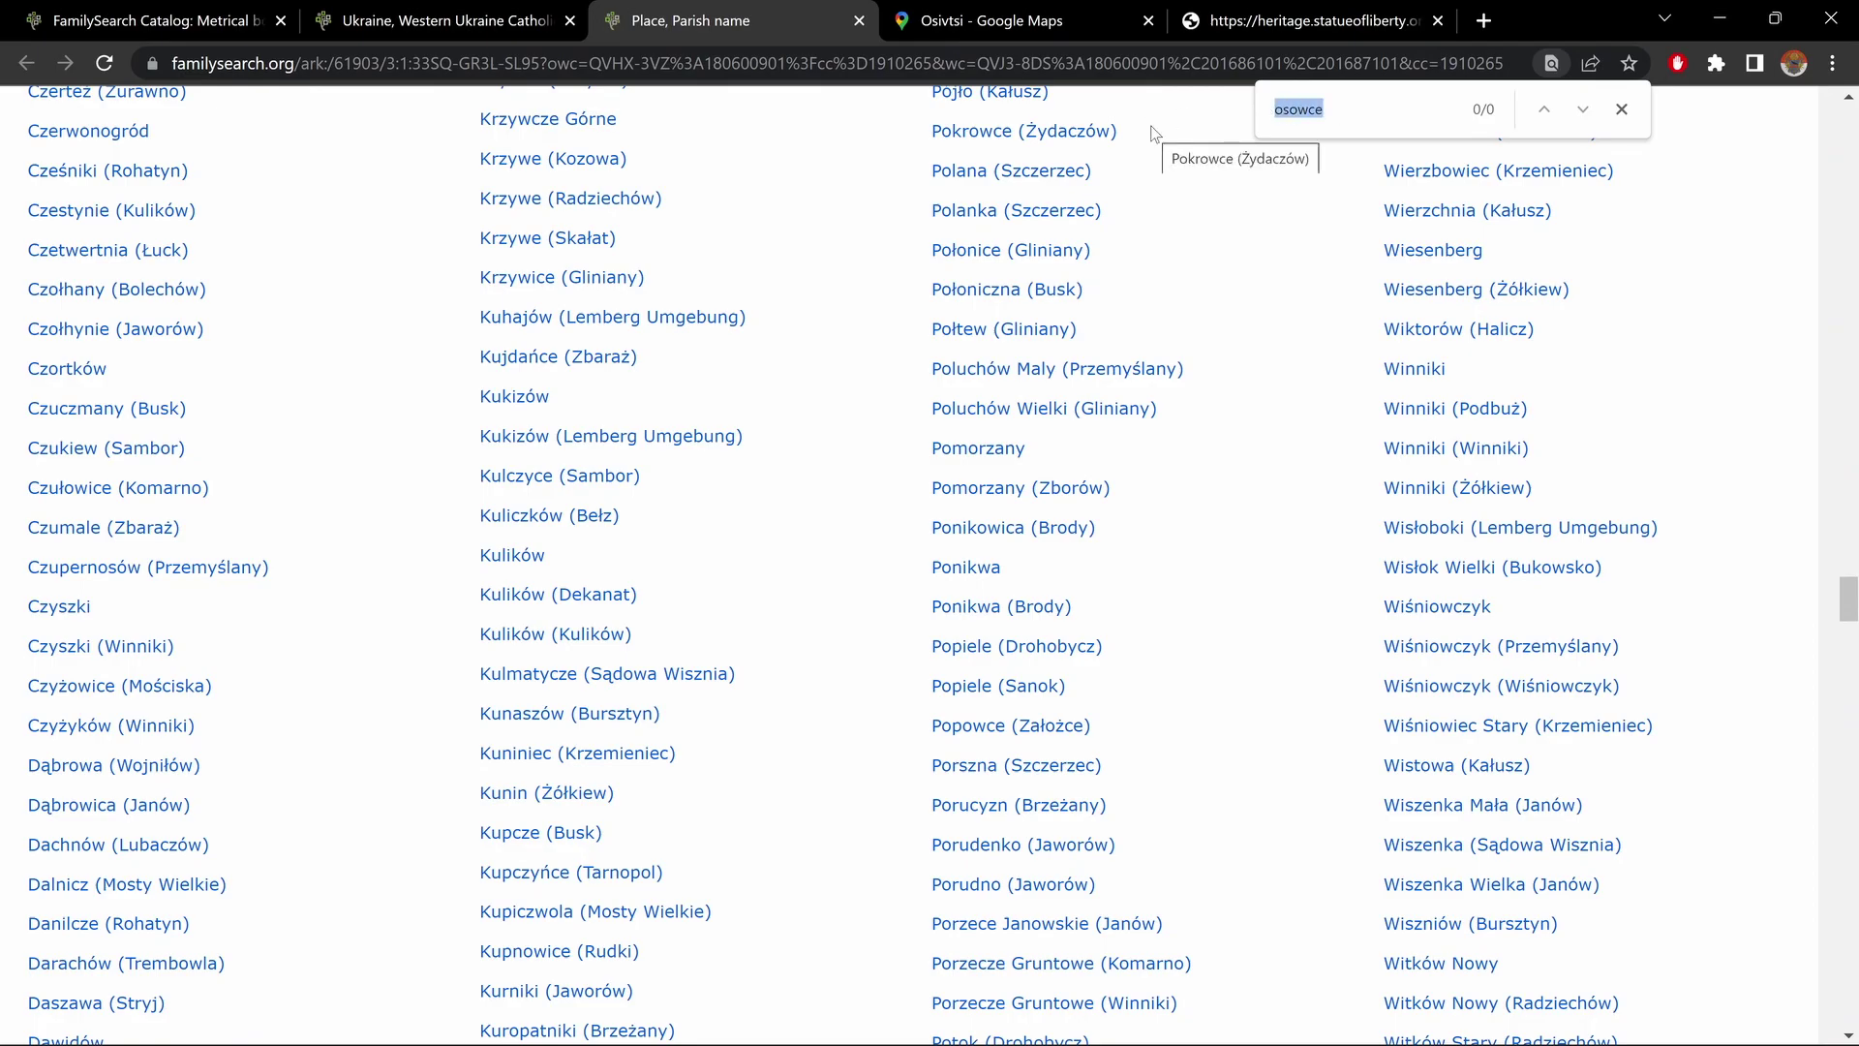
text(petlik)
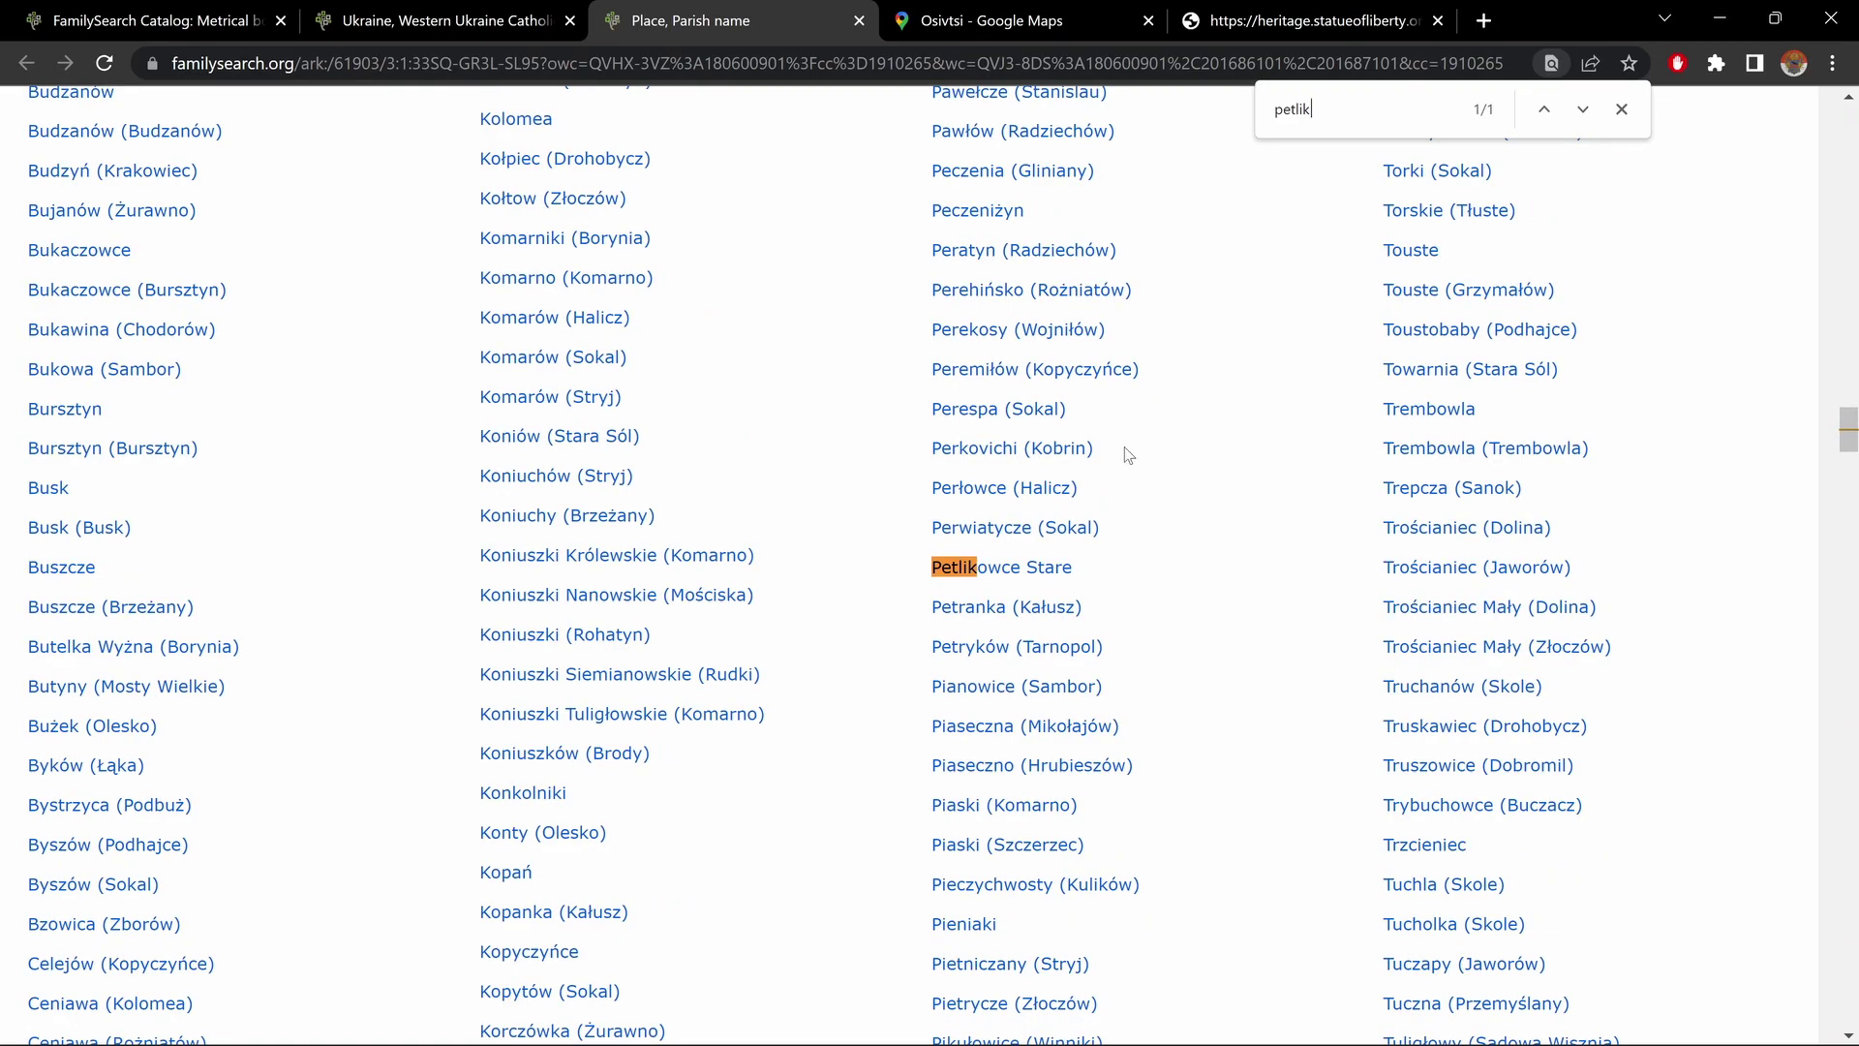
click(1049, 579)
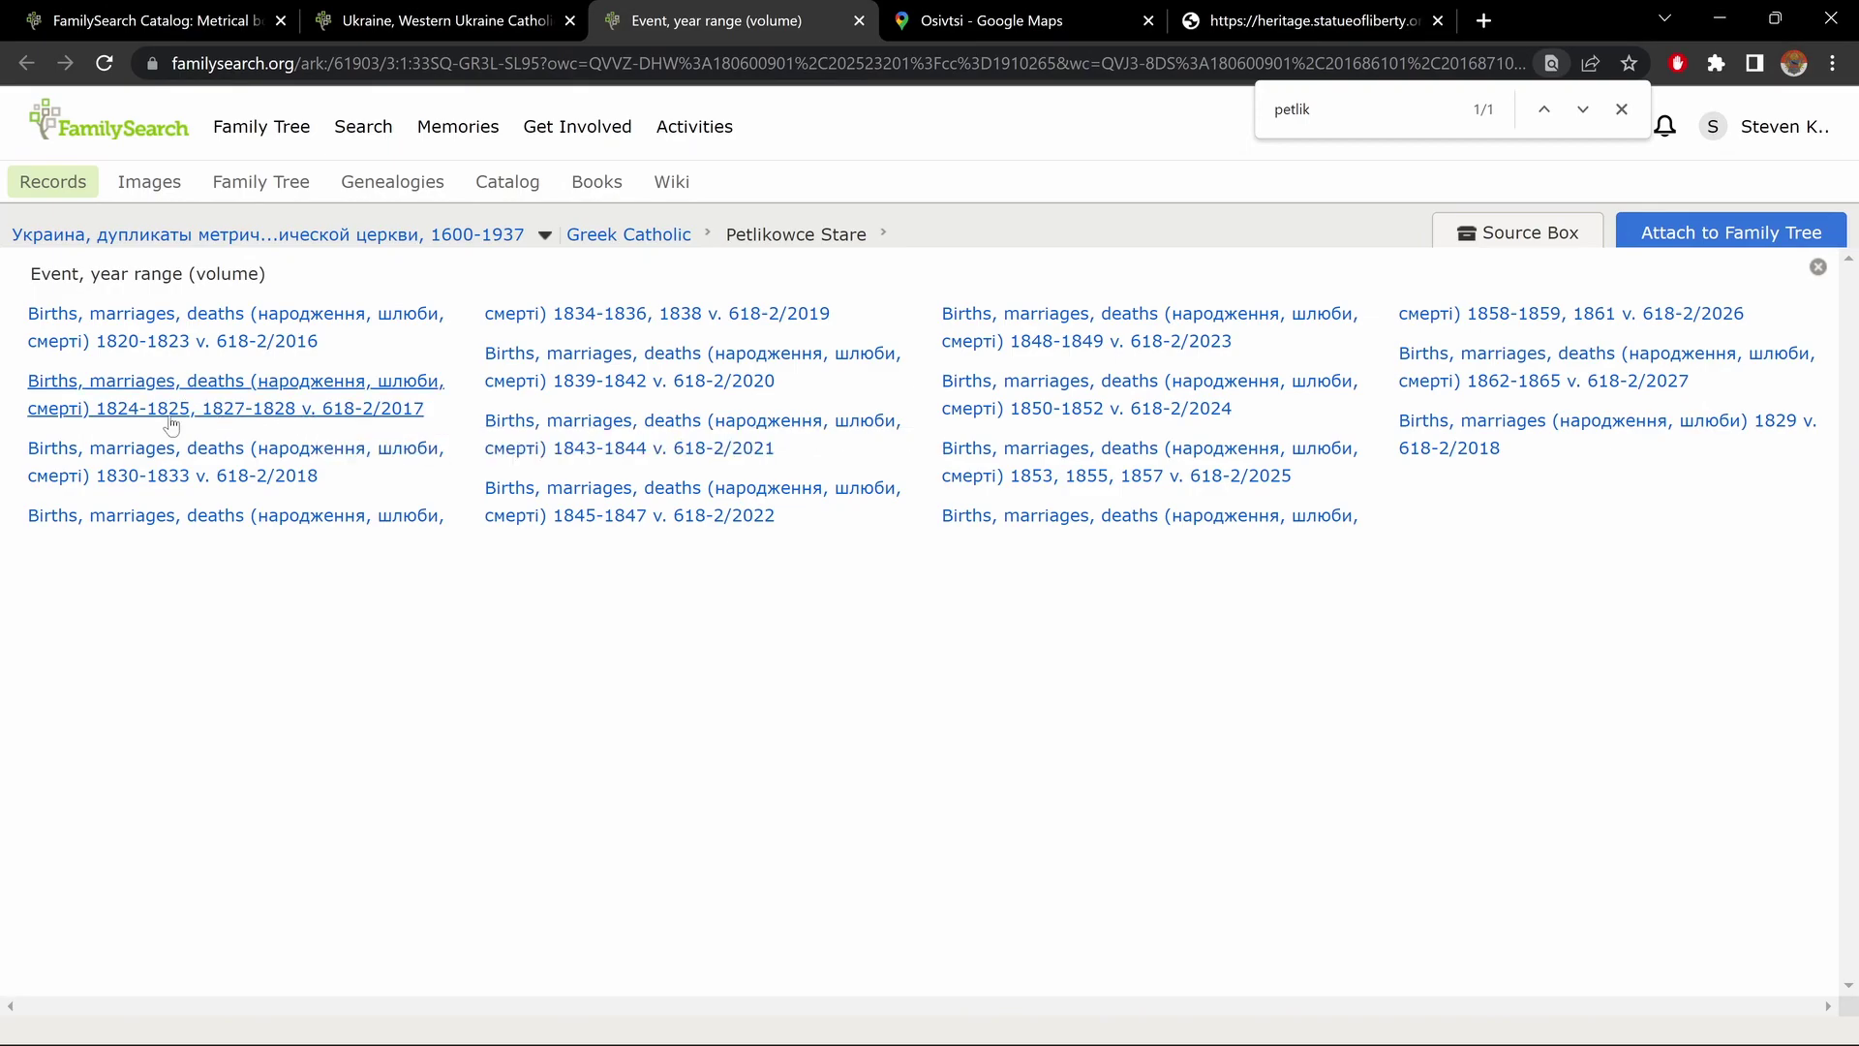
click(255, 417)
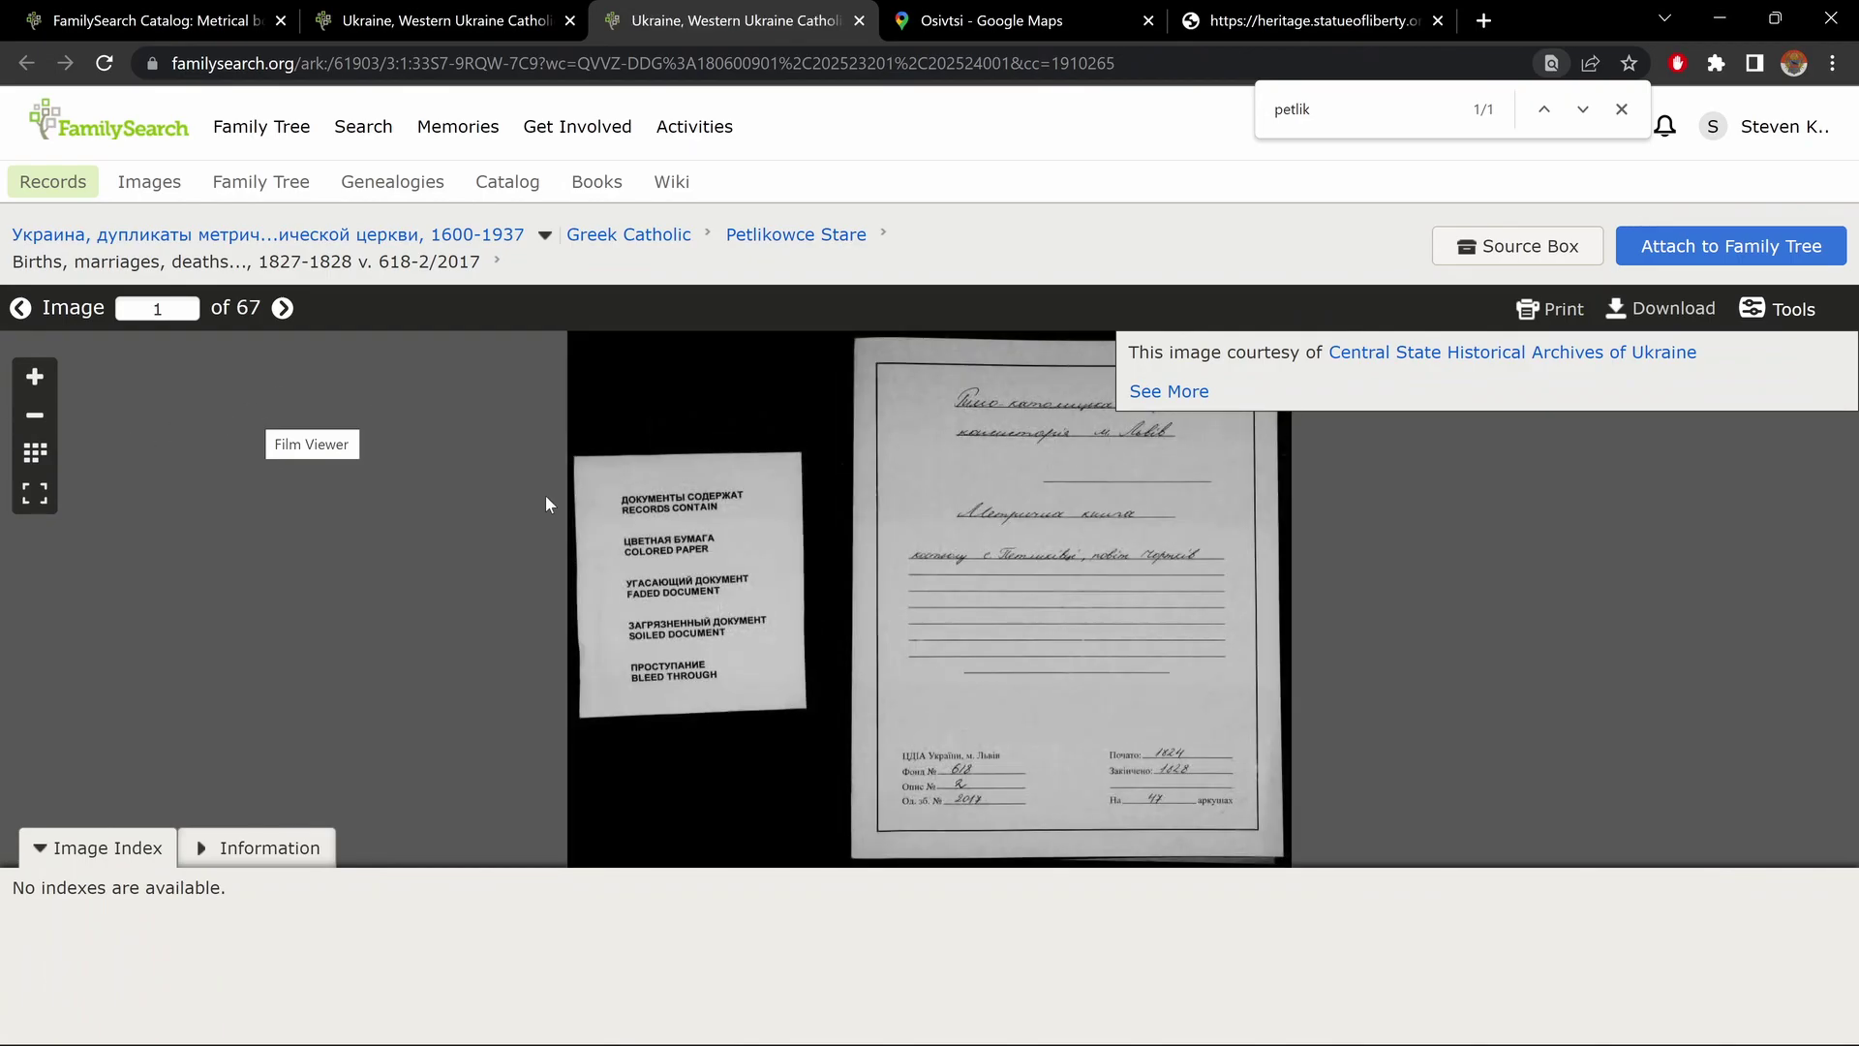
click(35, 453)
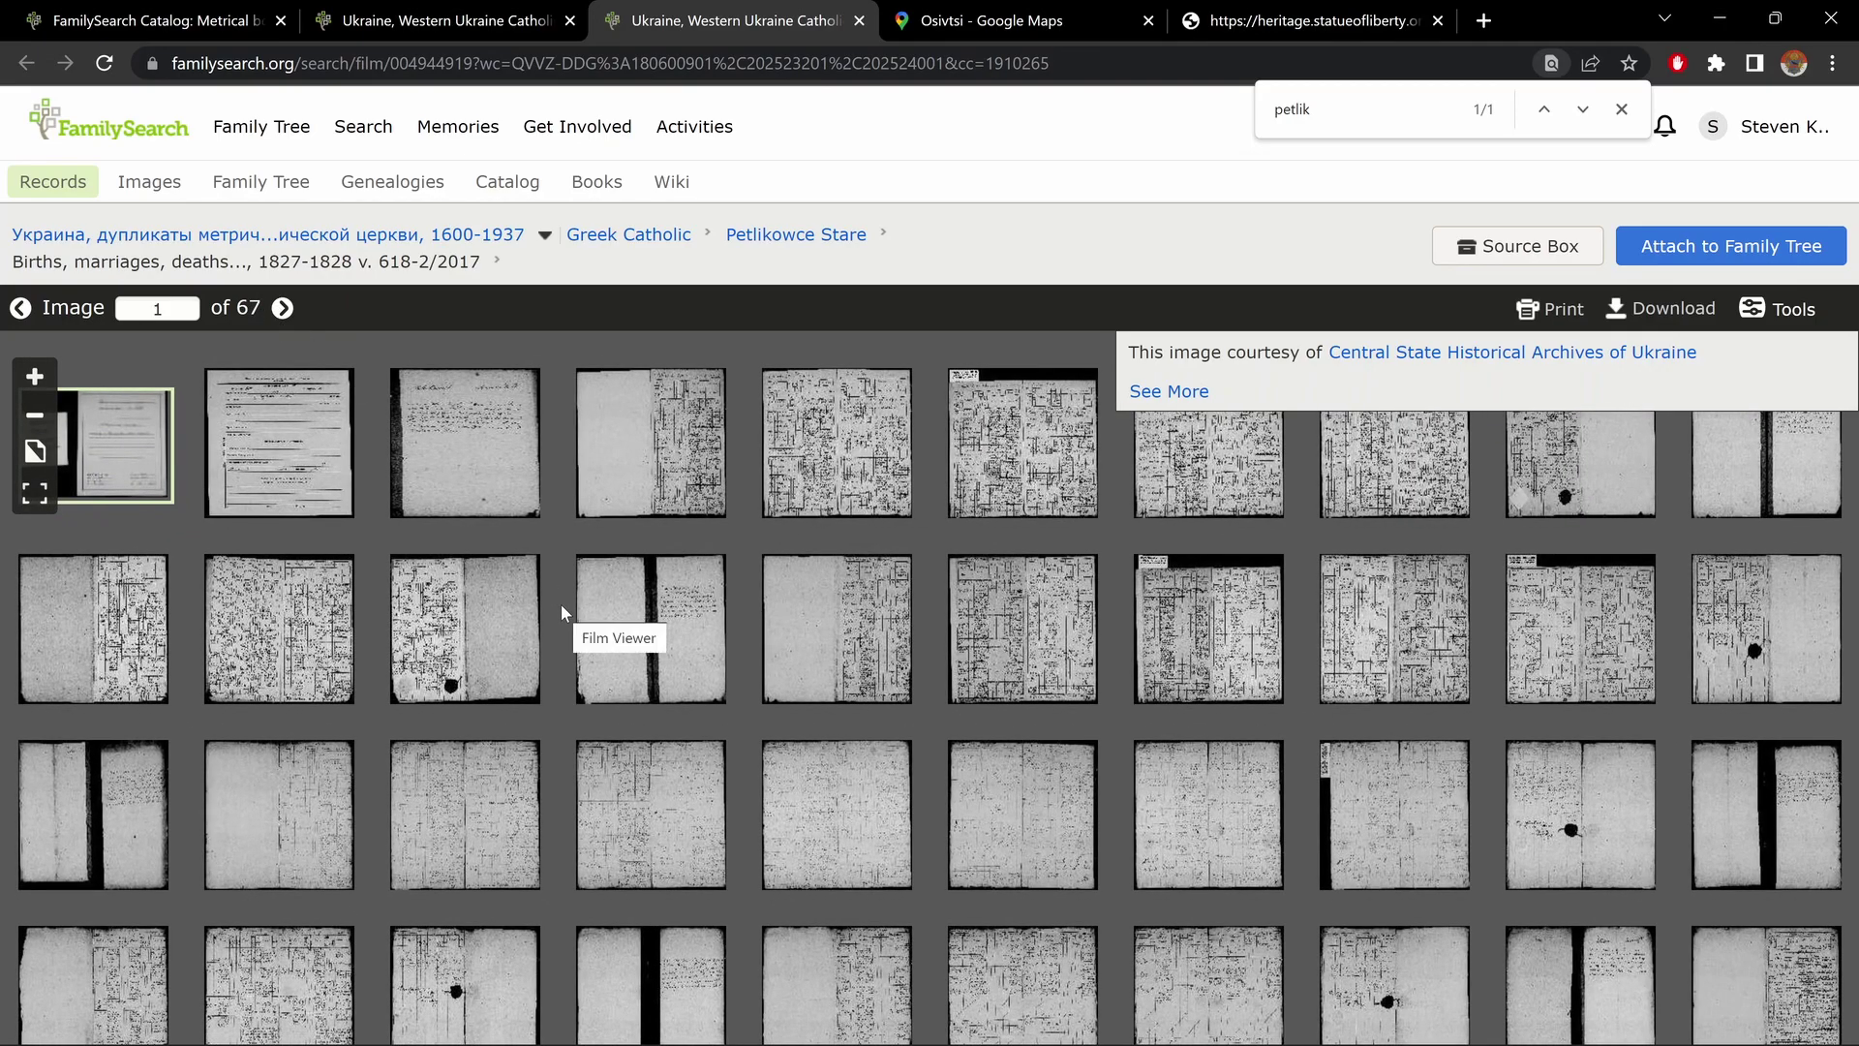
scroll(561, 605, down, 6)
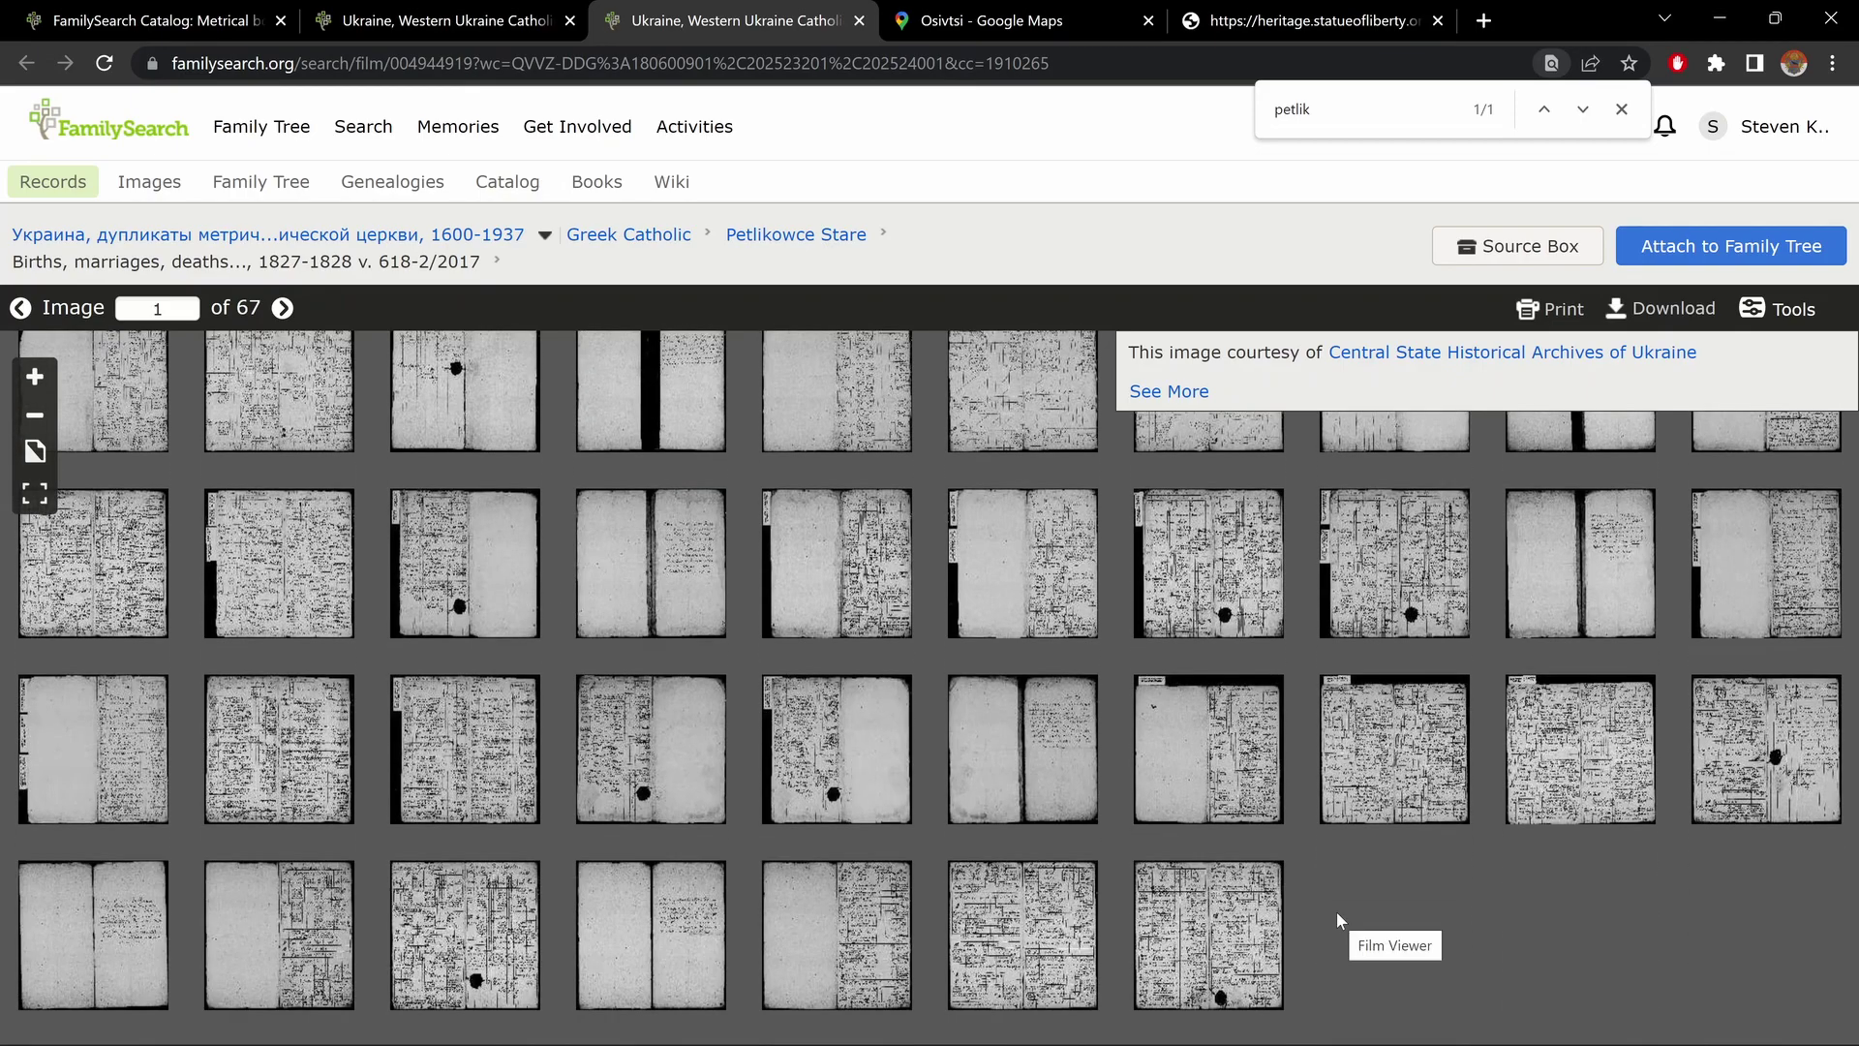
scroll(1336, 910, up, 4)
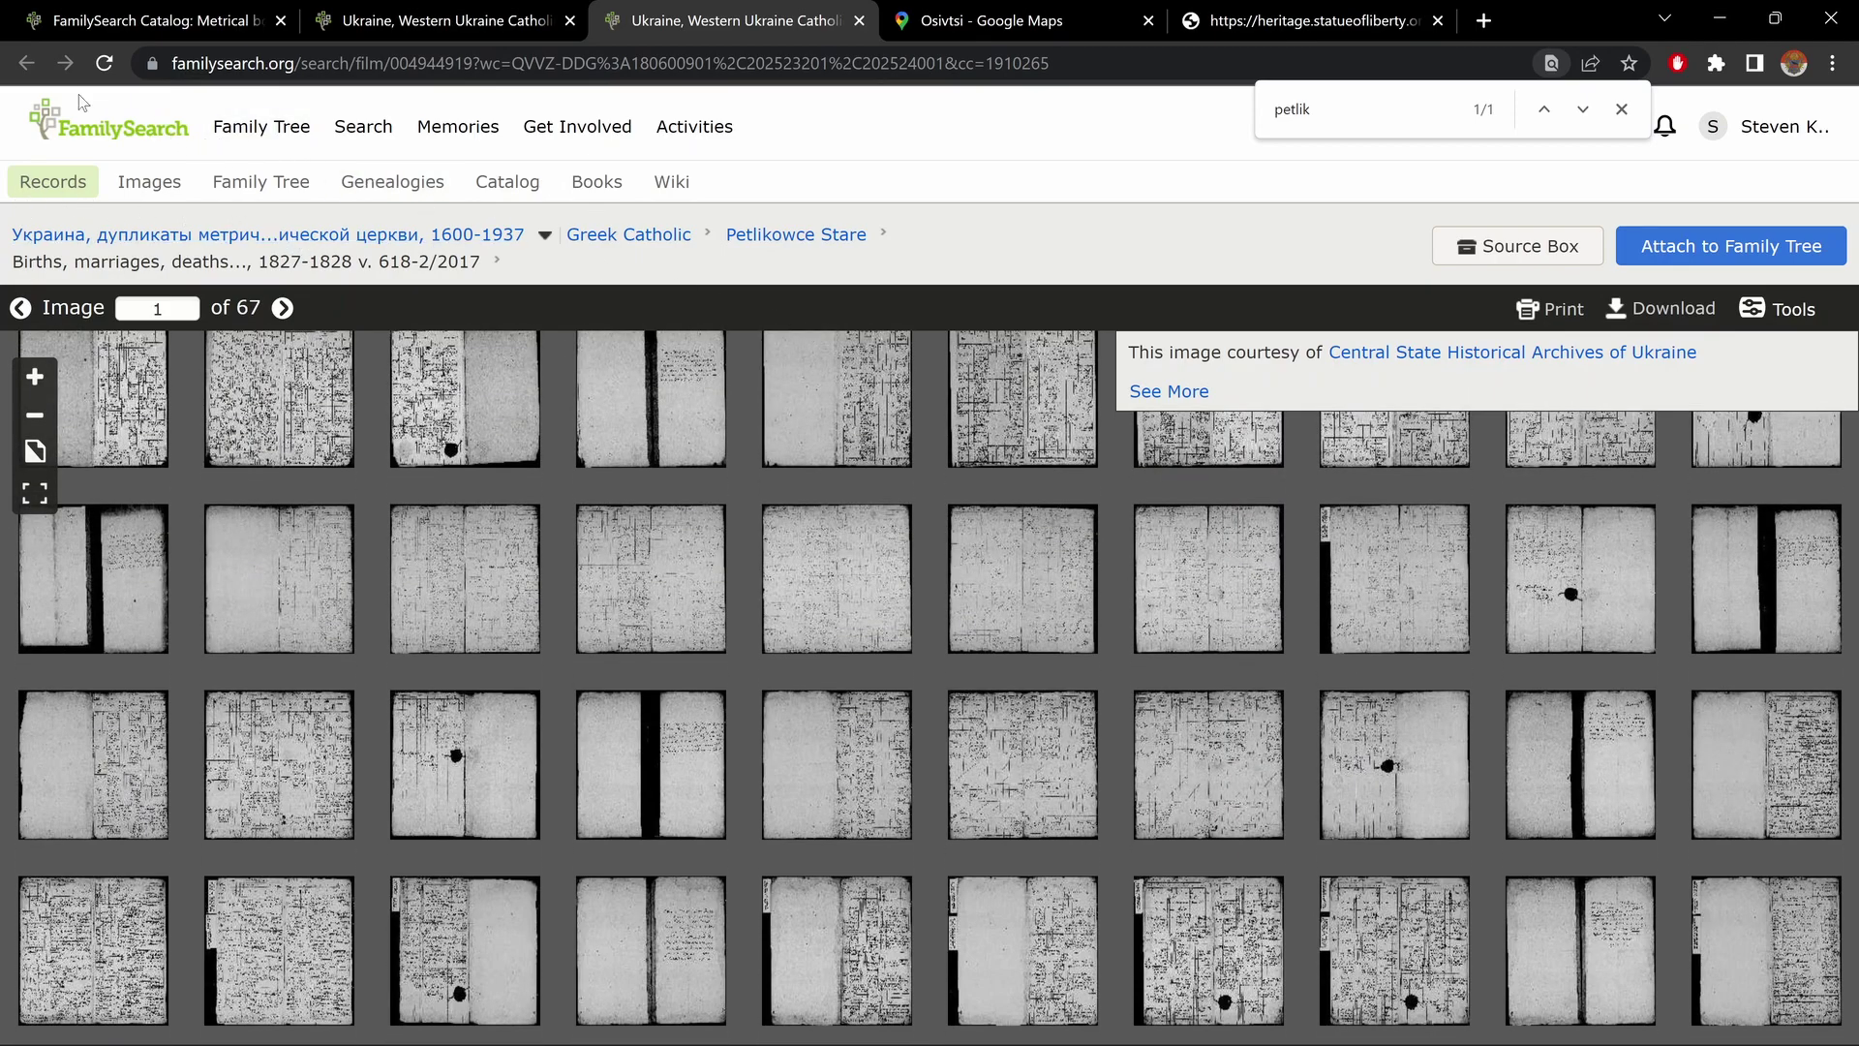
click(775, 240)
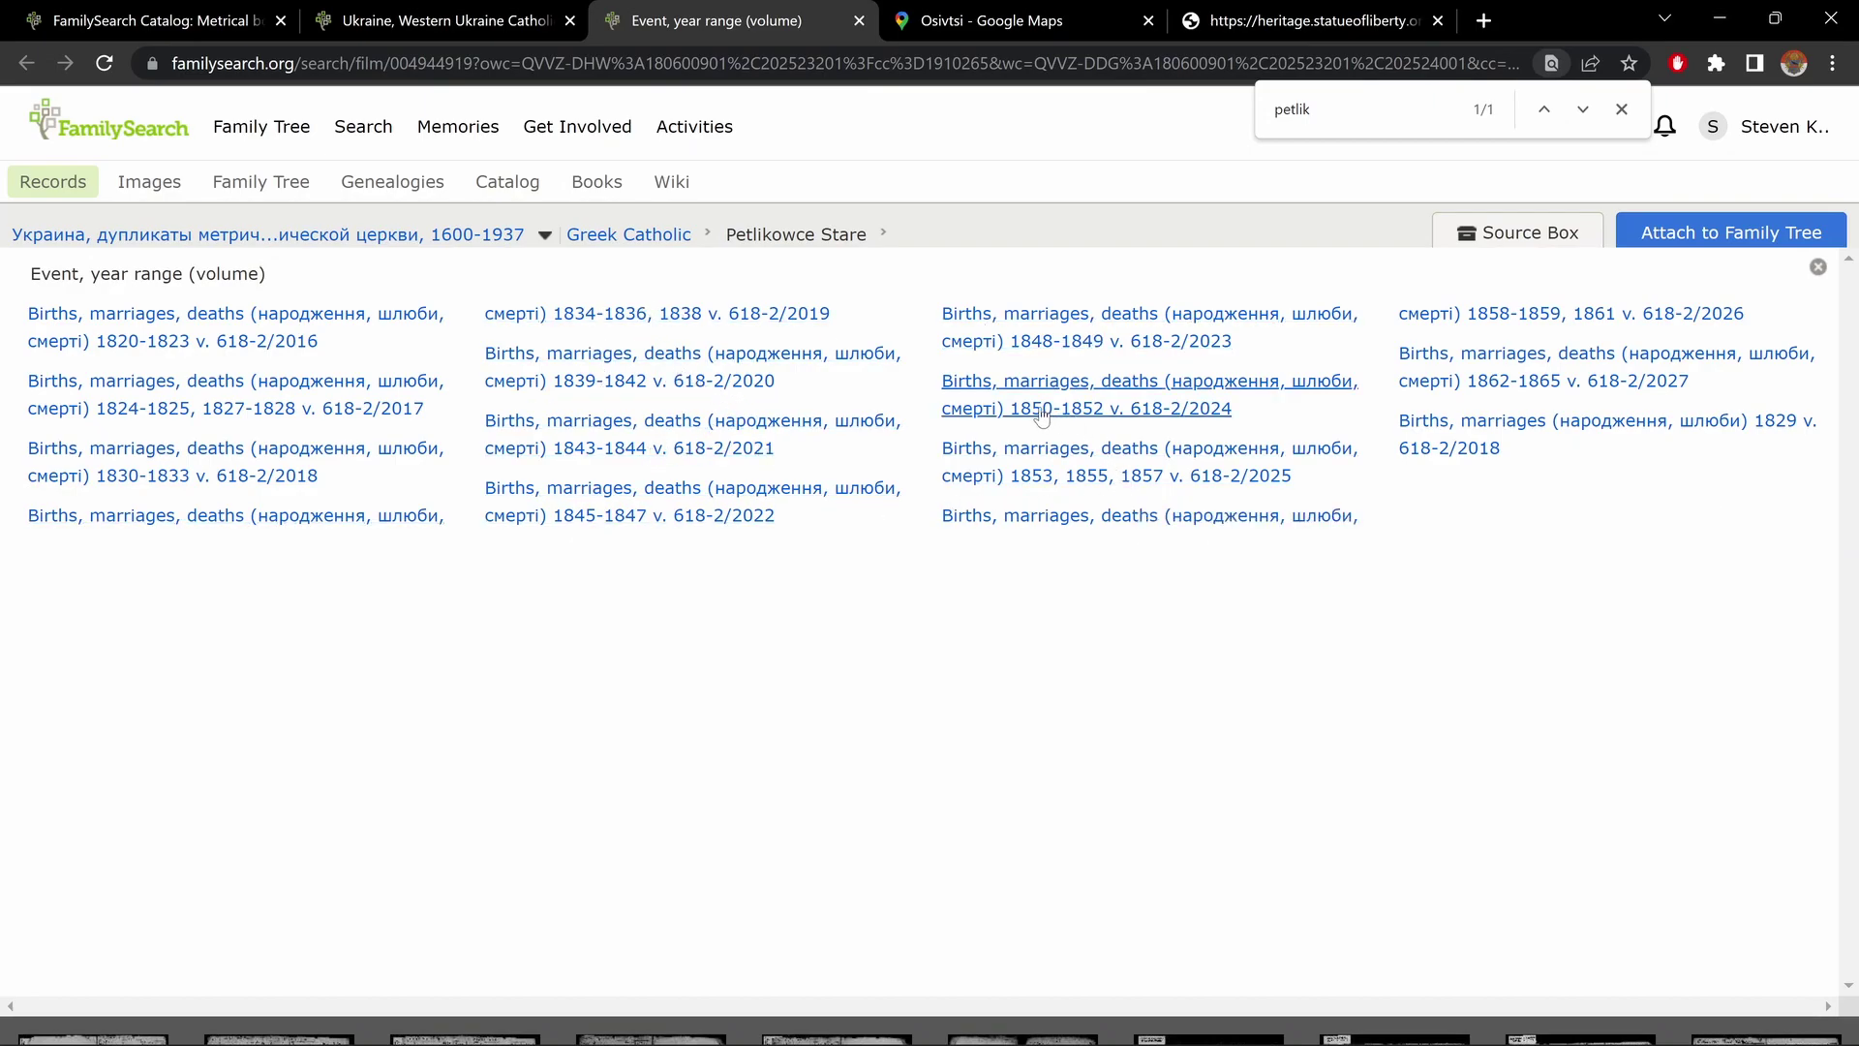
click(1092, 408)
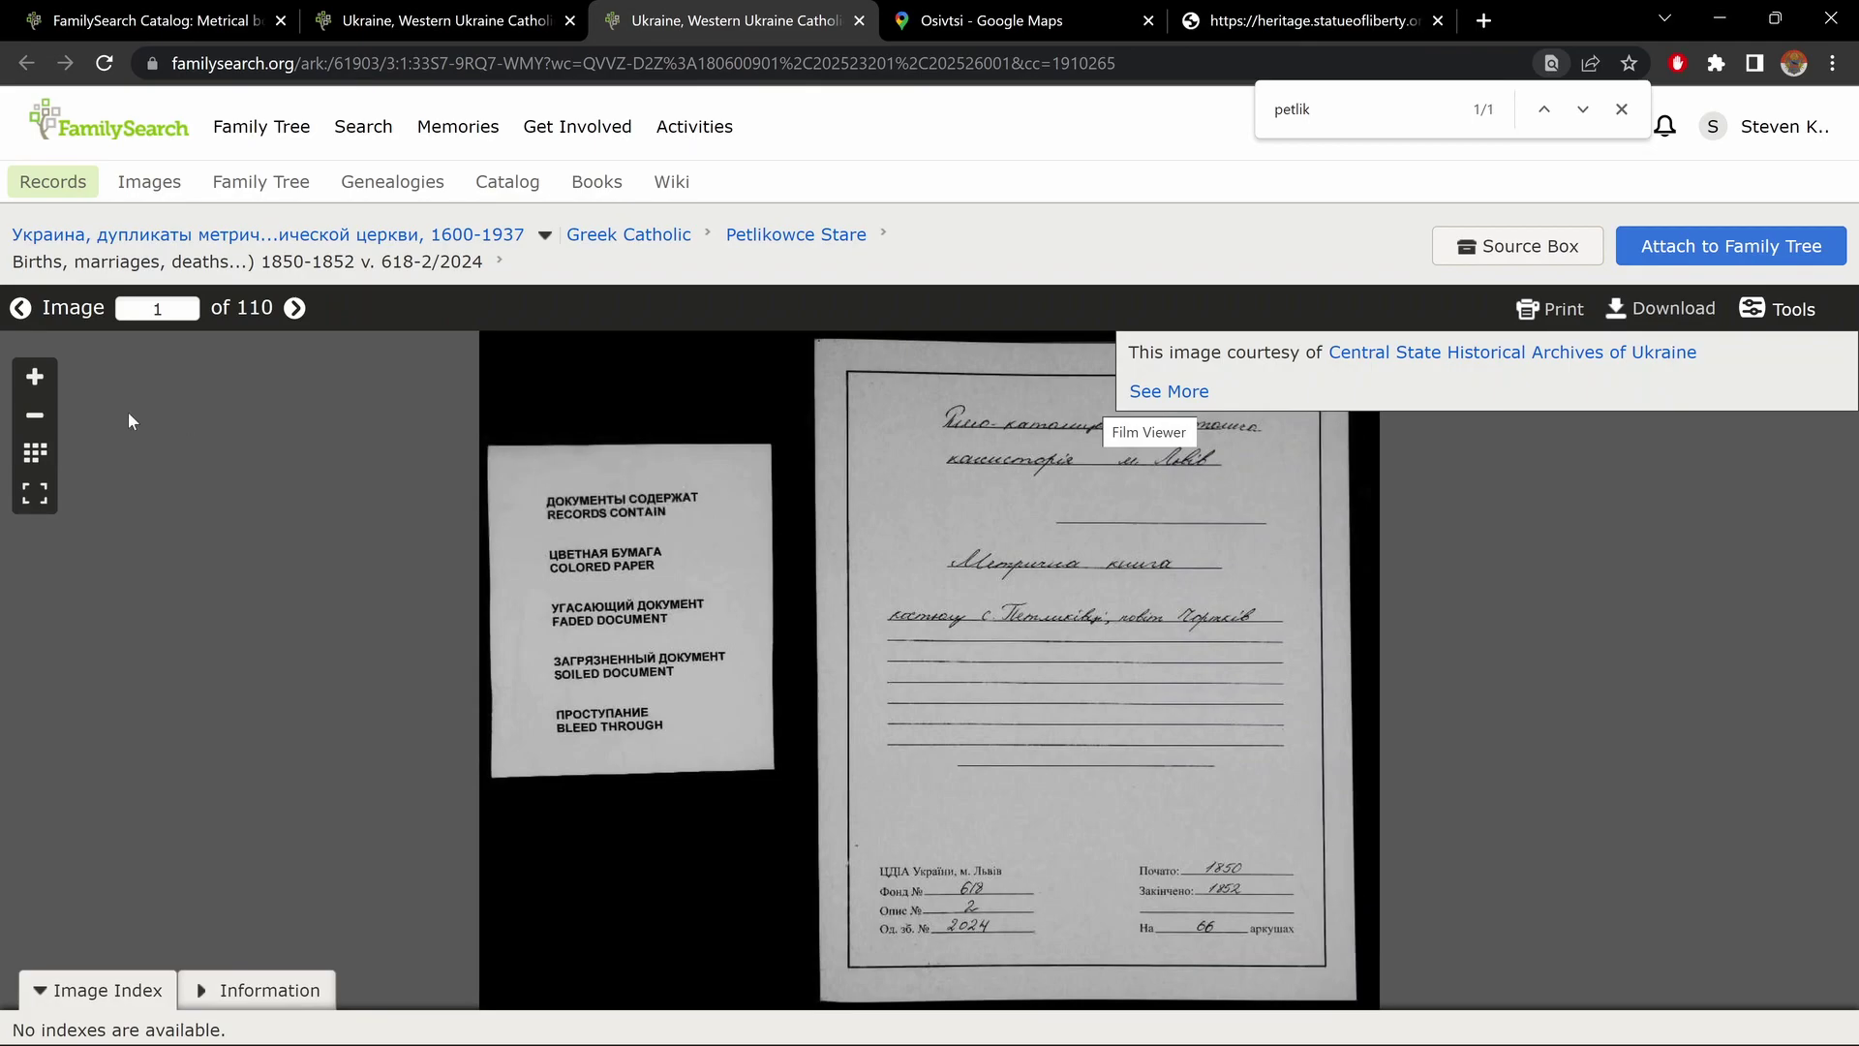
click(34, 452)
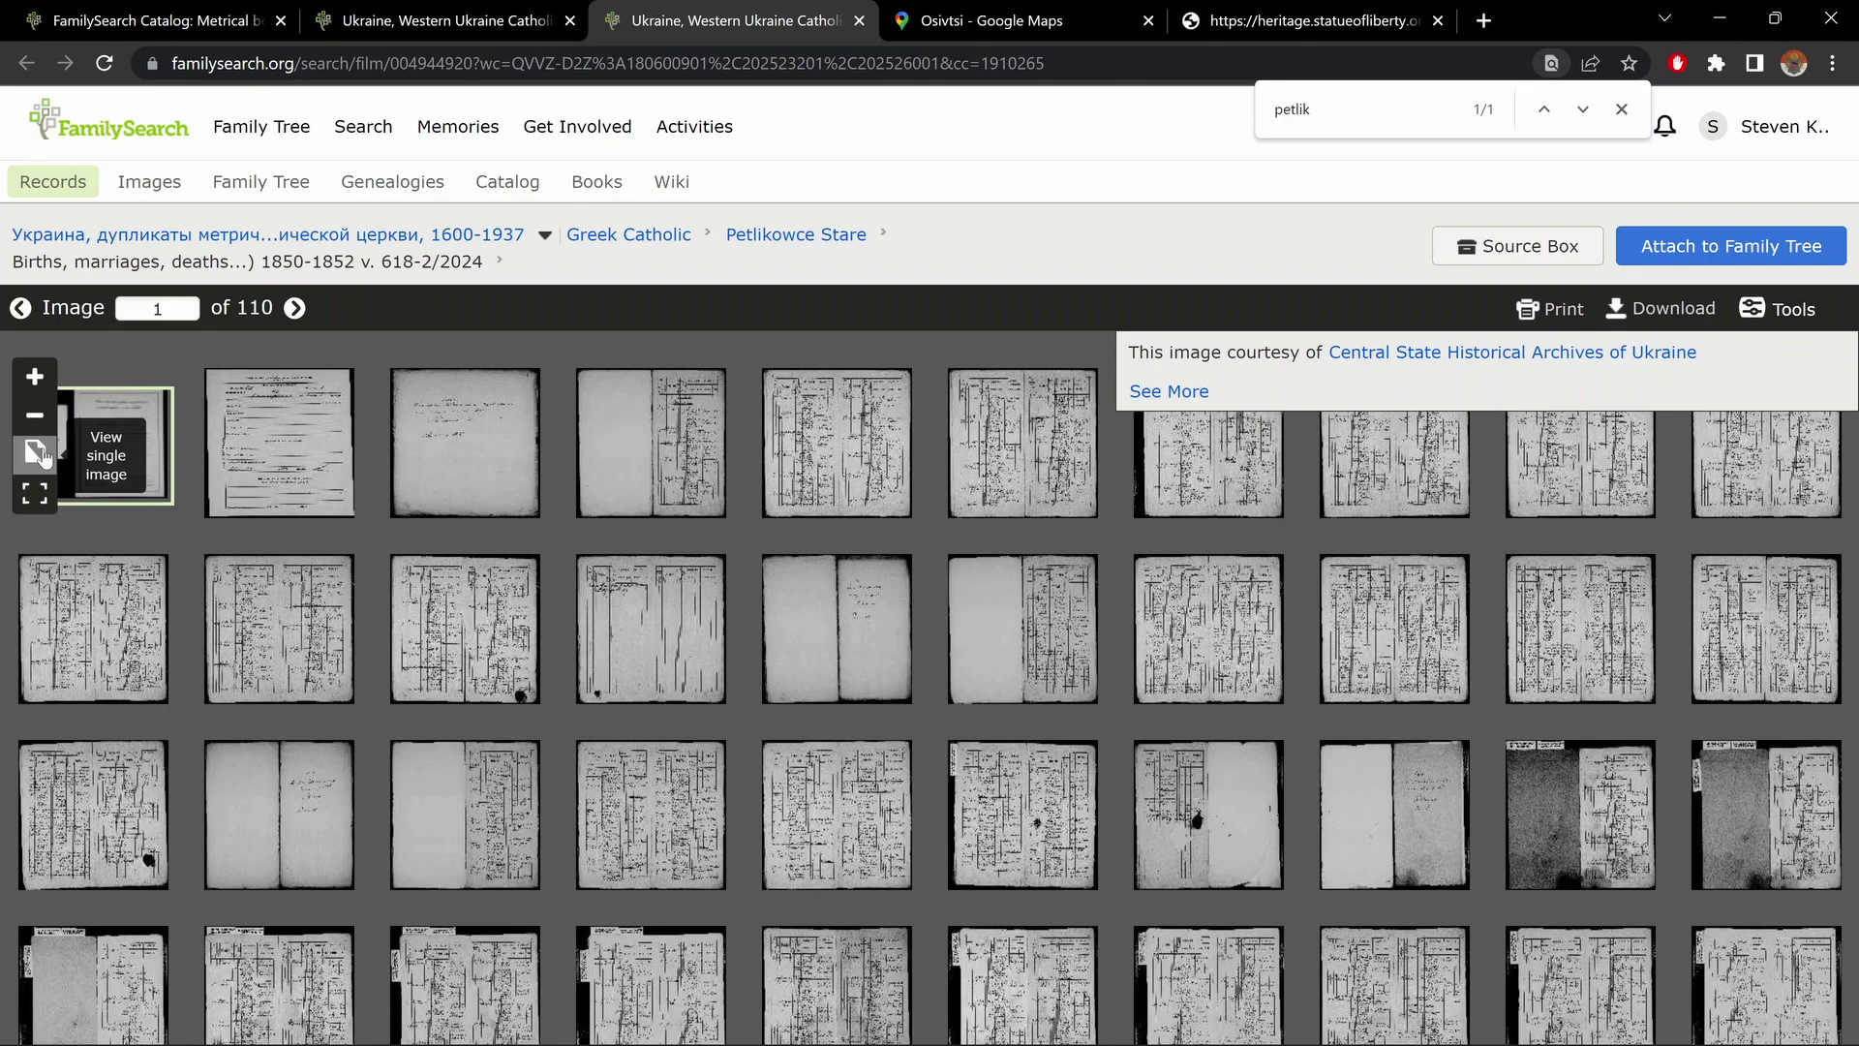
scroll(726, 647, down, 5)
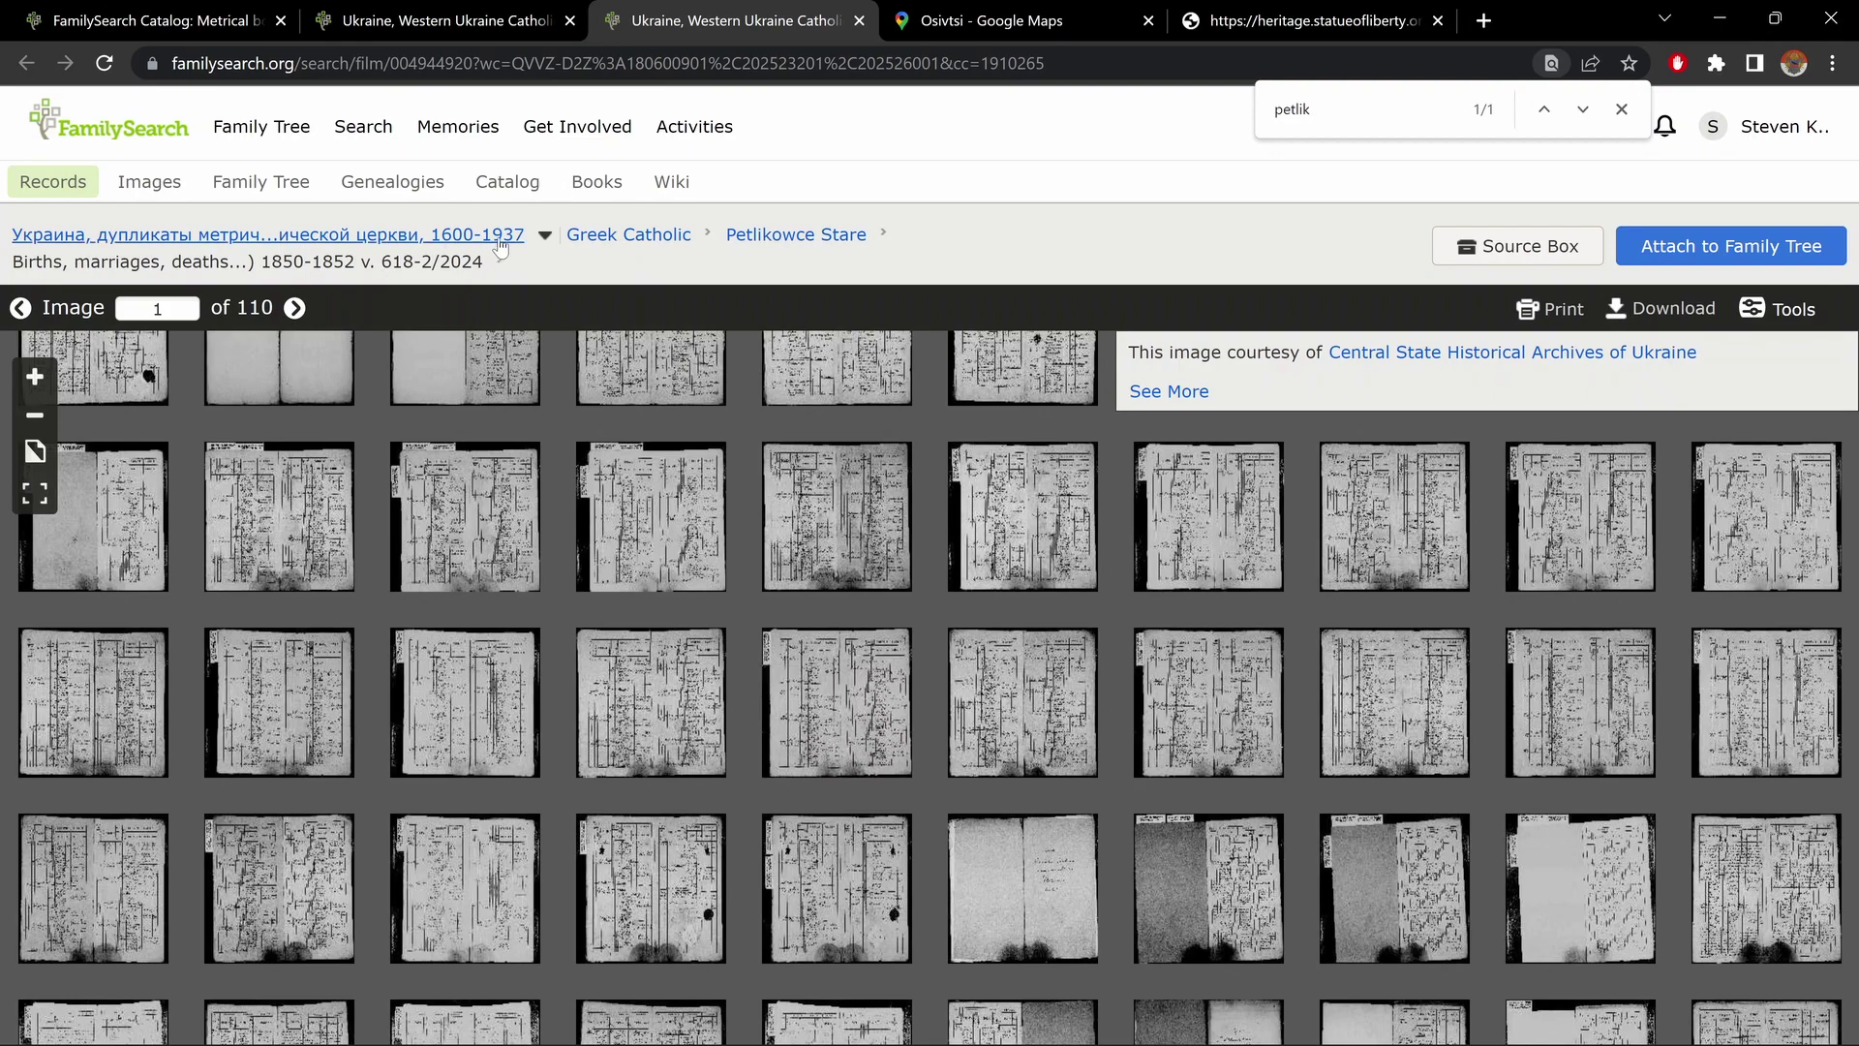
click(773, 236)
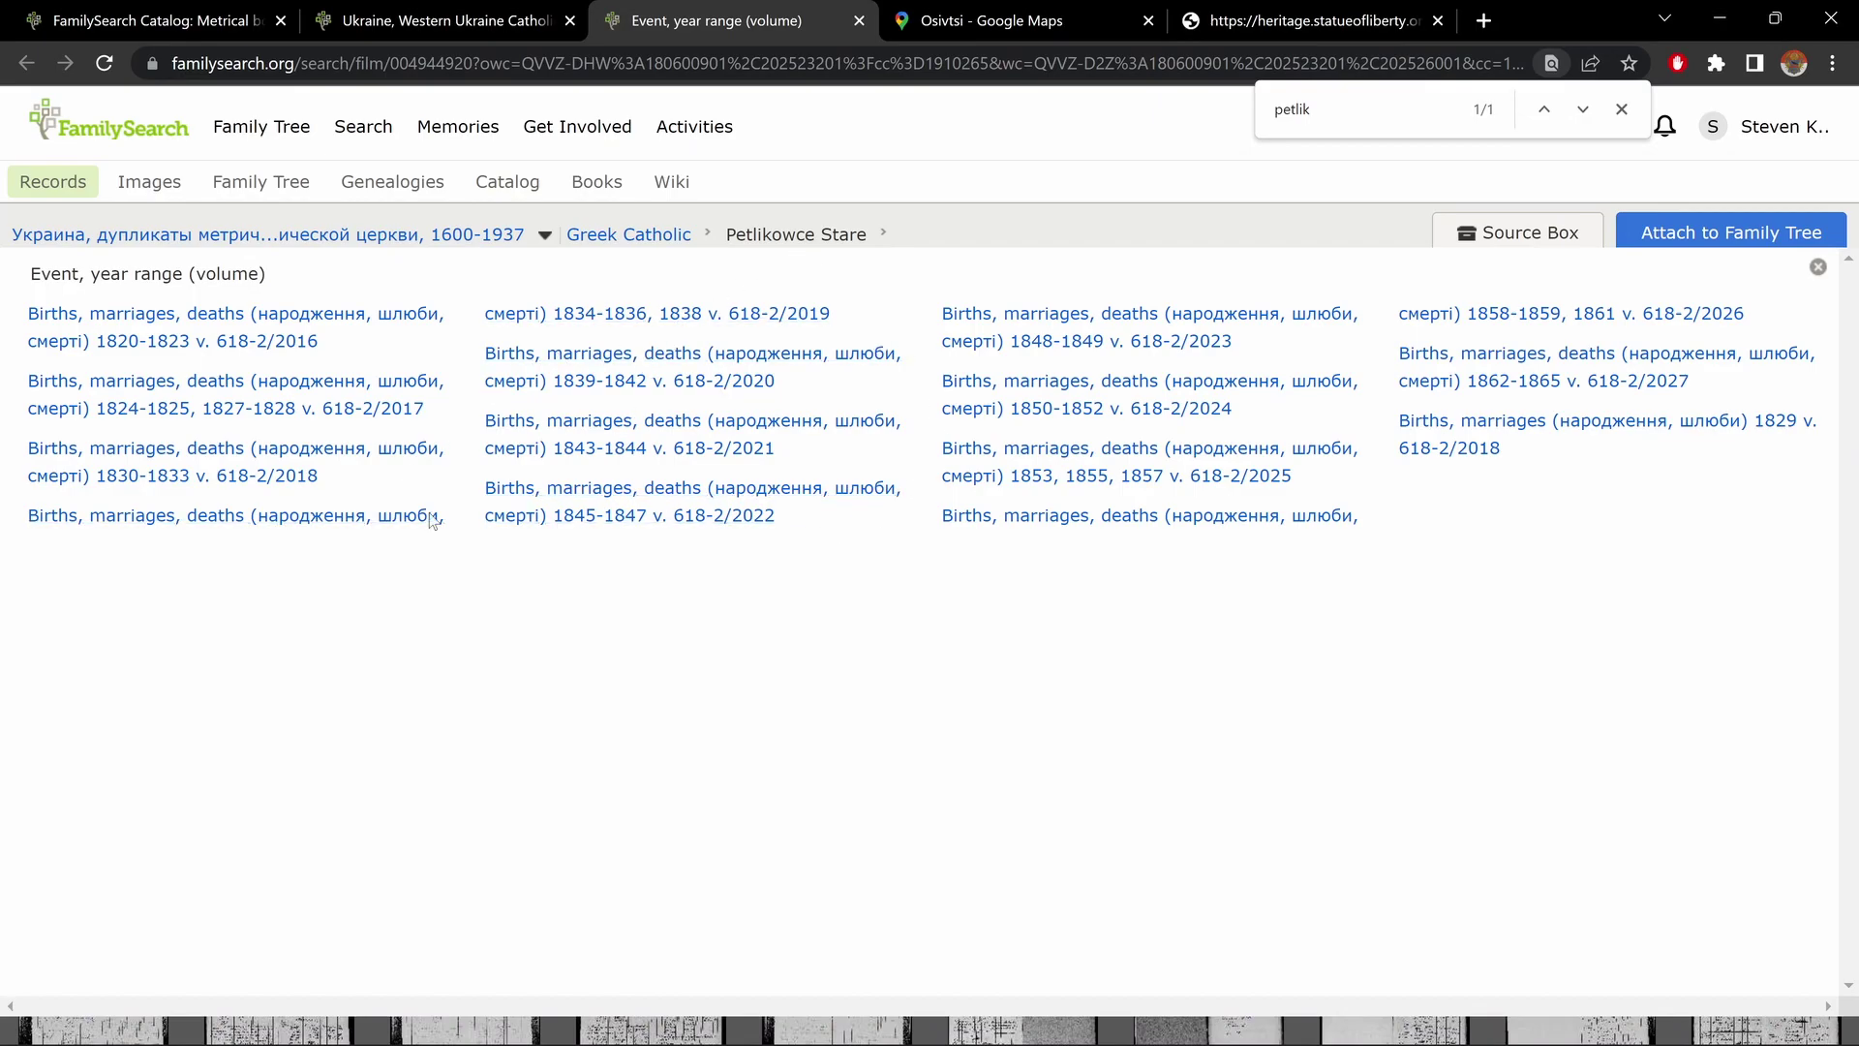
Return to the Greek Catholic parish list and scroll through it
click(636, 240)
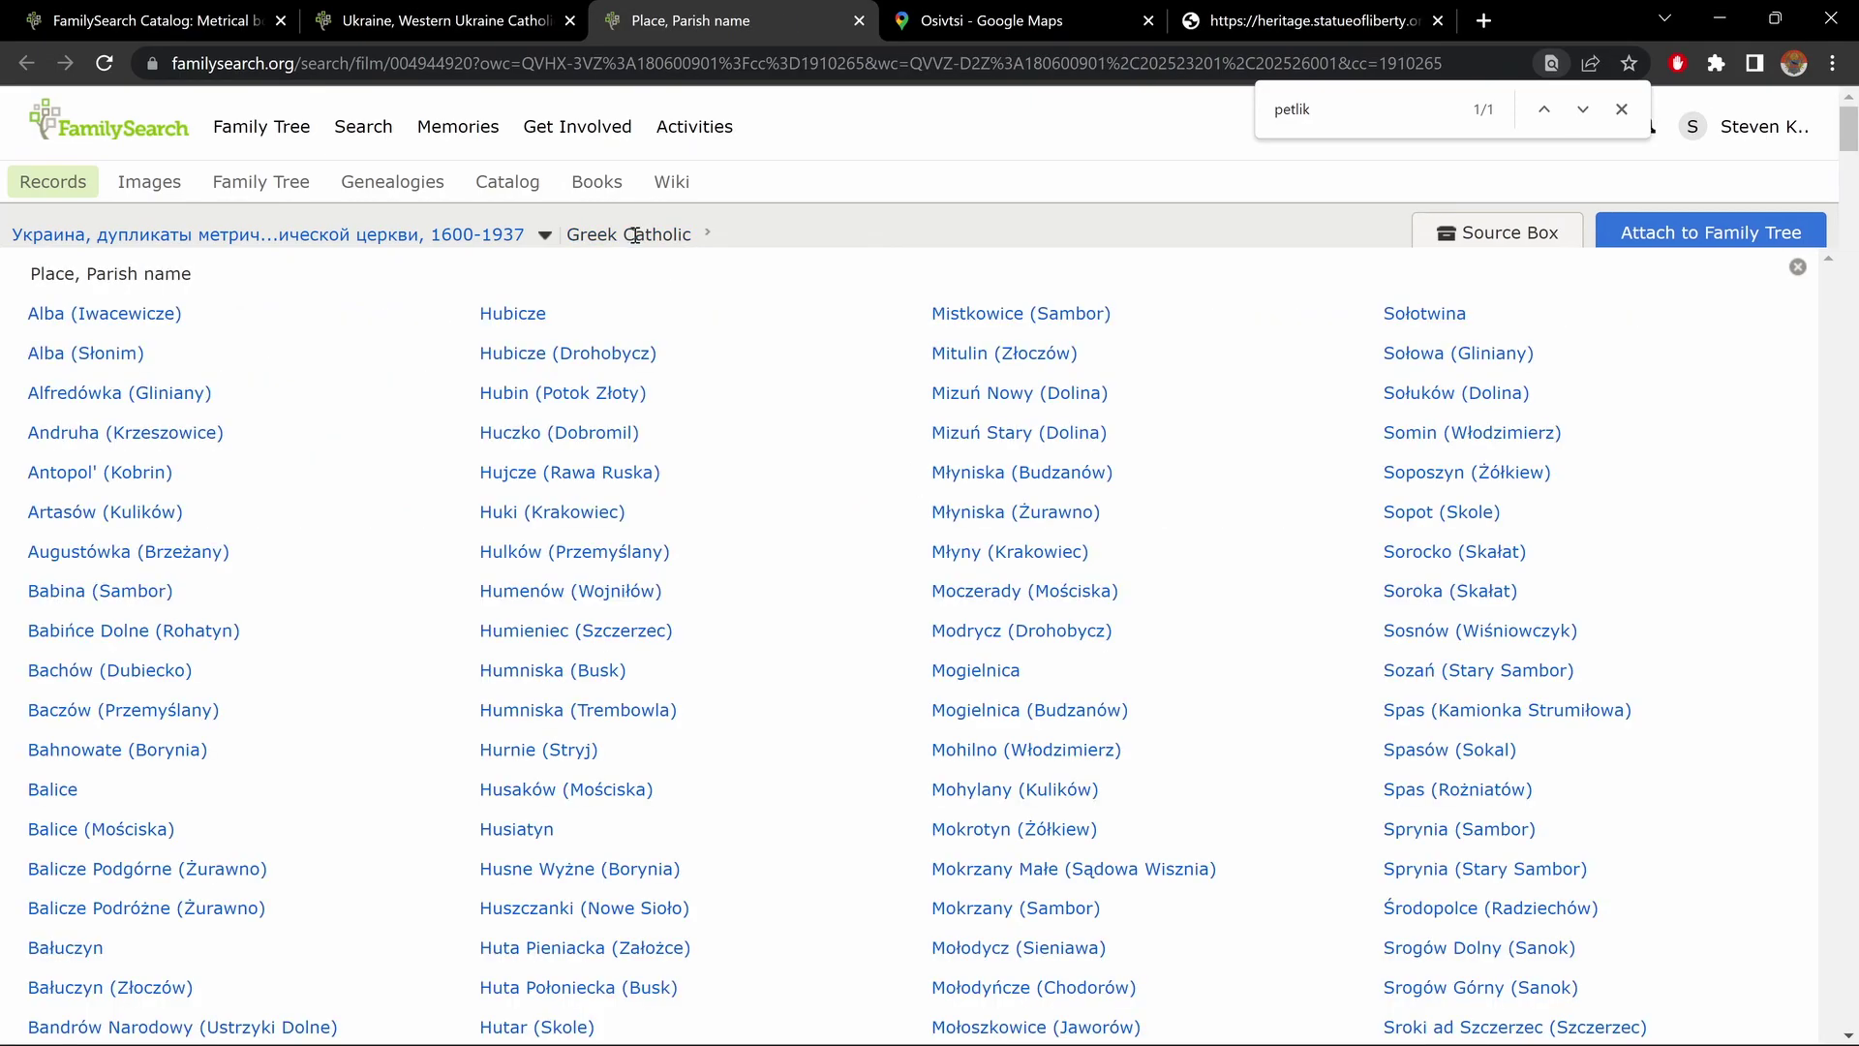
scroll(628, 895, down, 3)
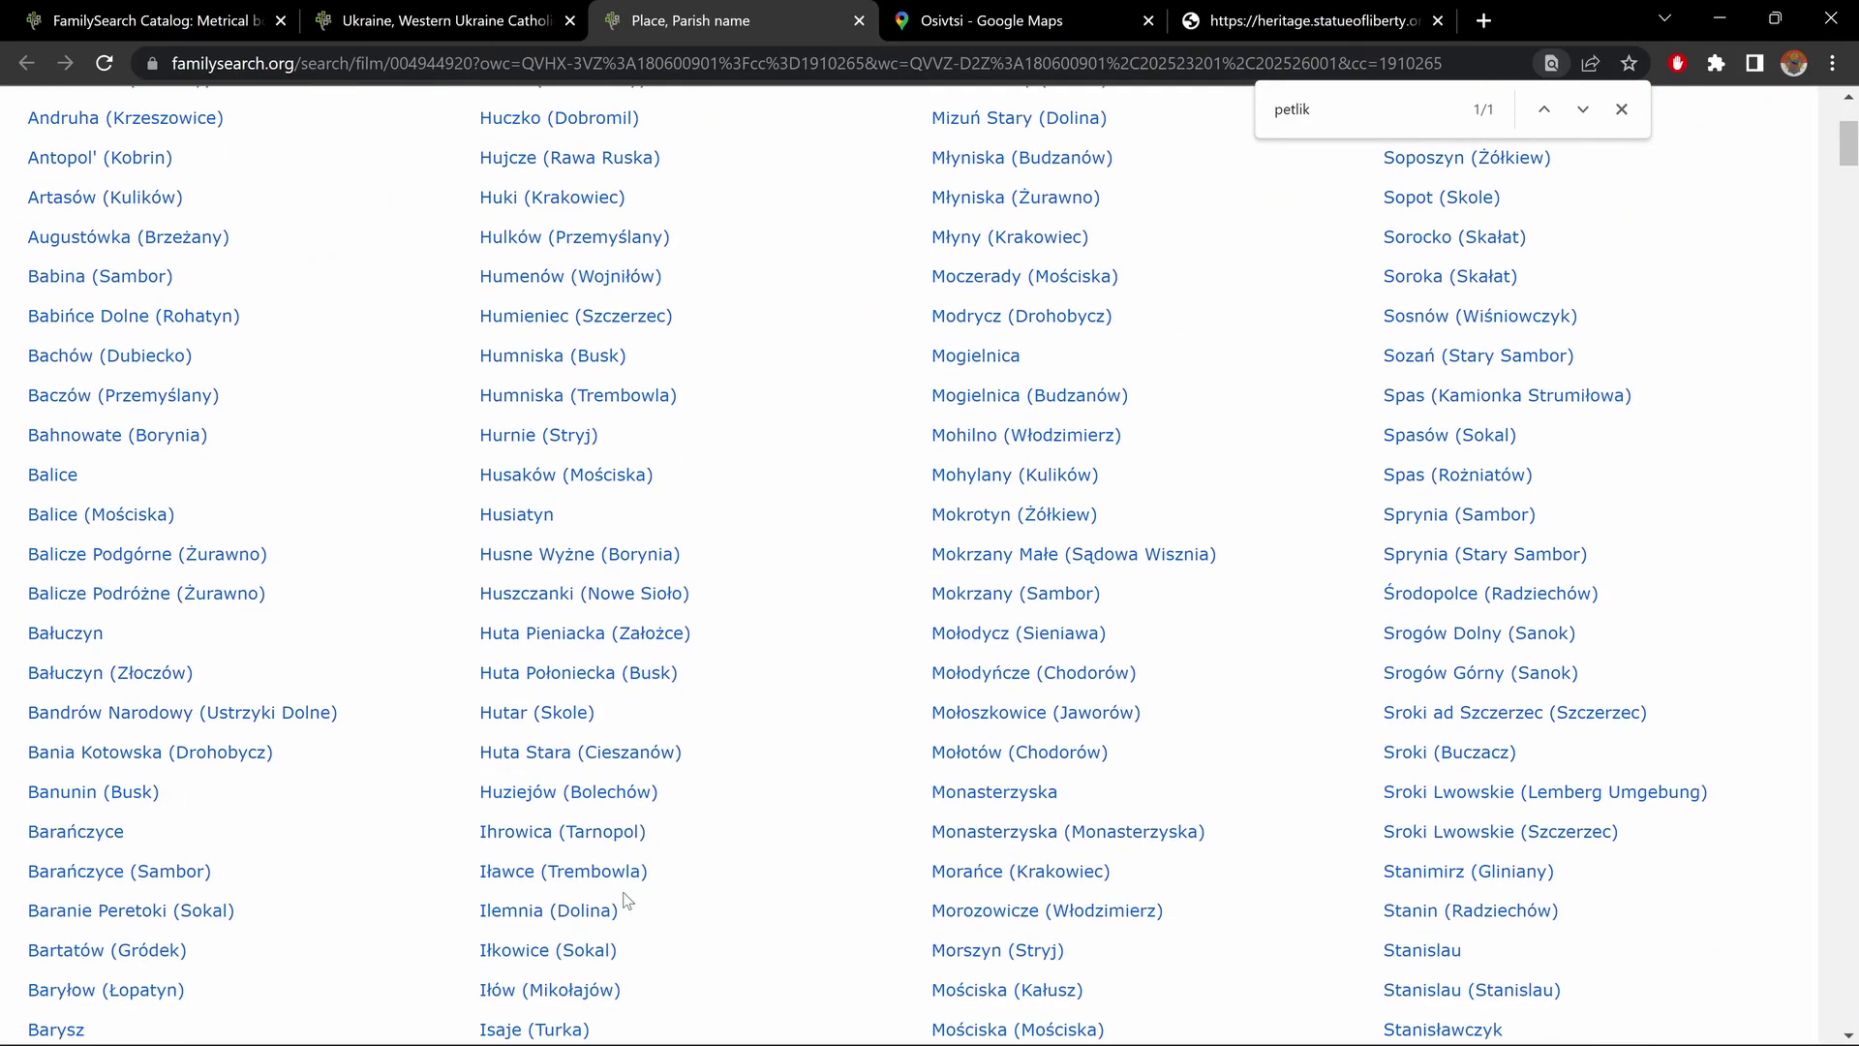
scroll(627, 900, up, 3)
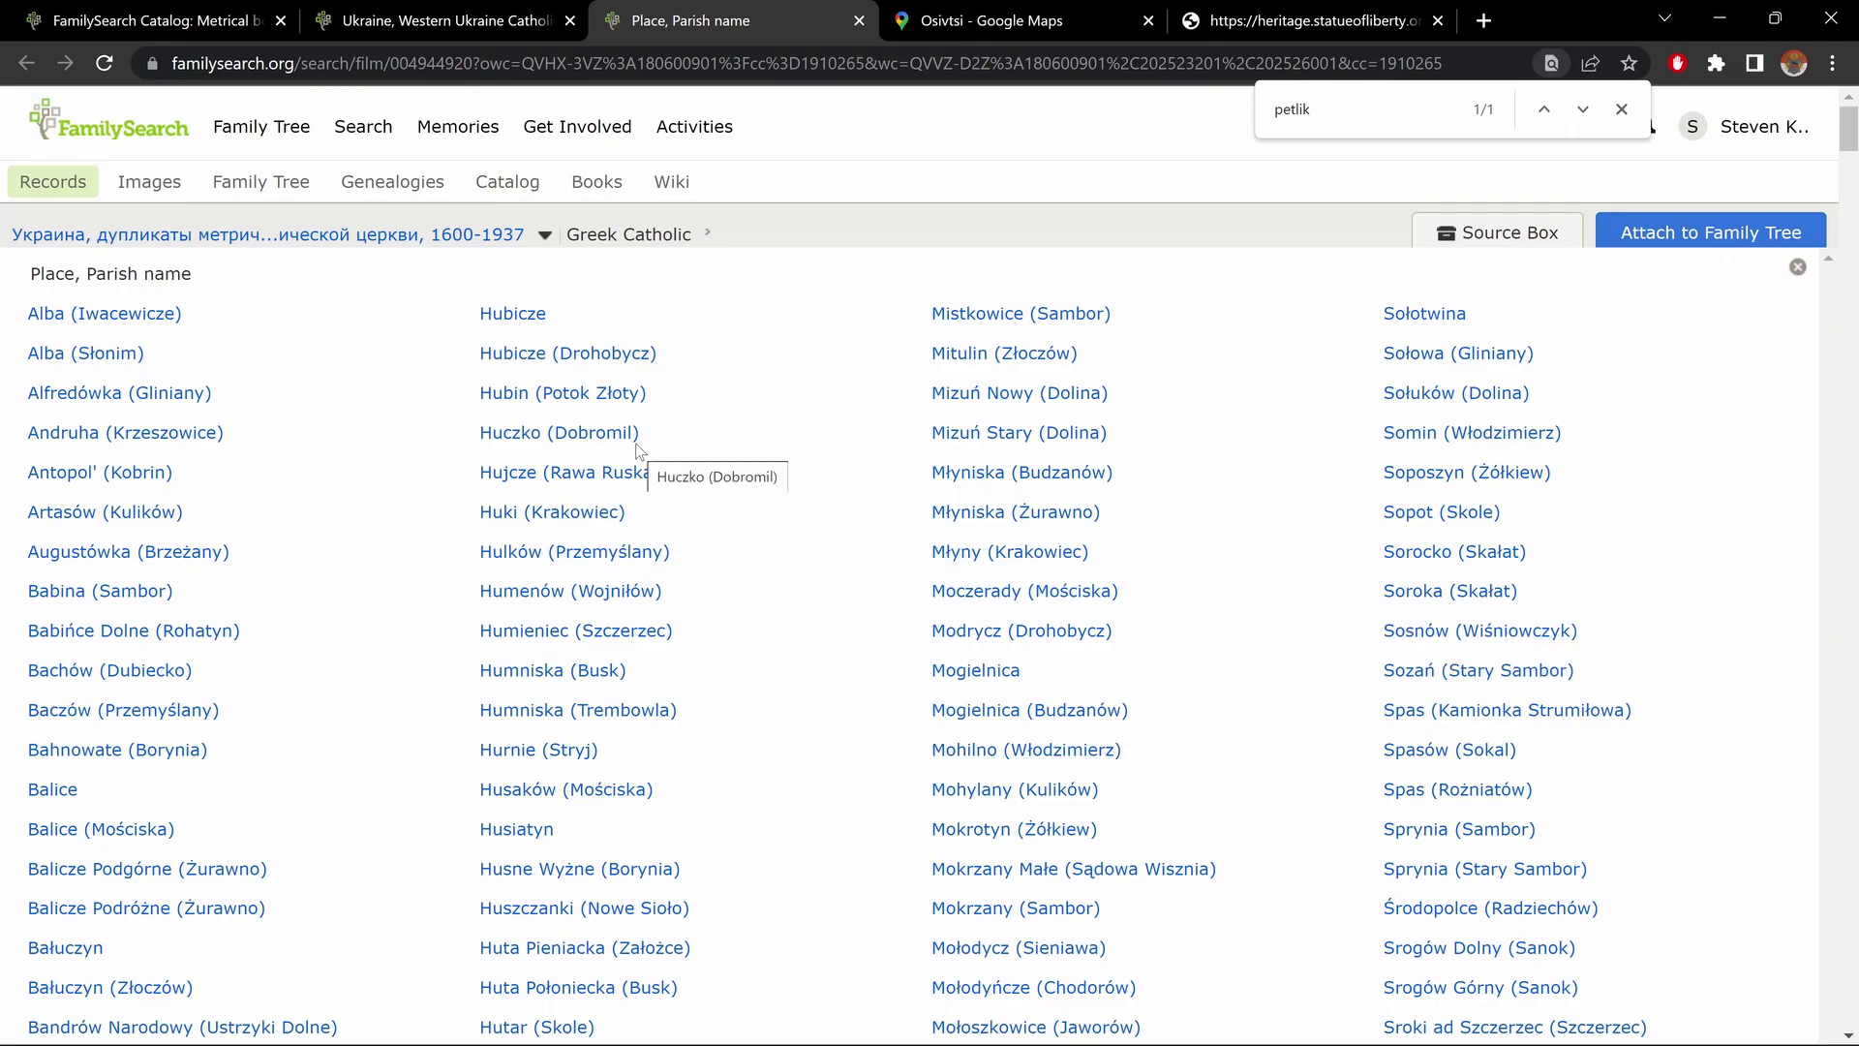
Close the page search and view the December 6th Bremen ship manifest on the passenger records site
click(1621, 109)
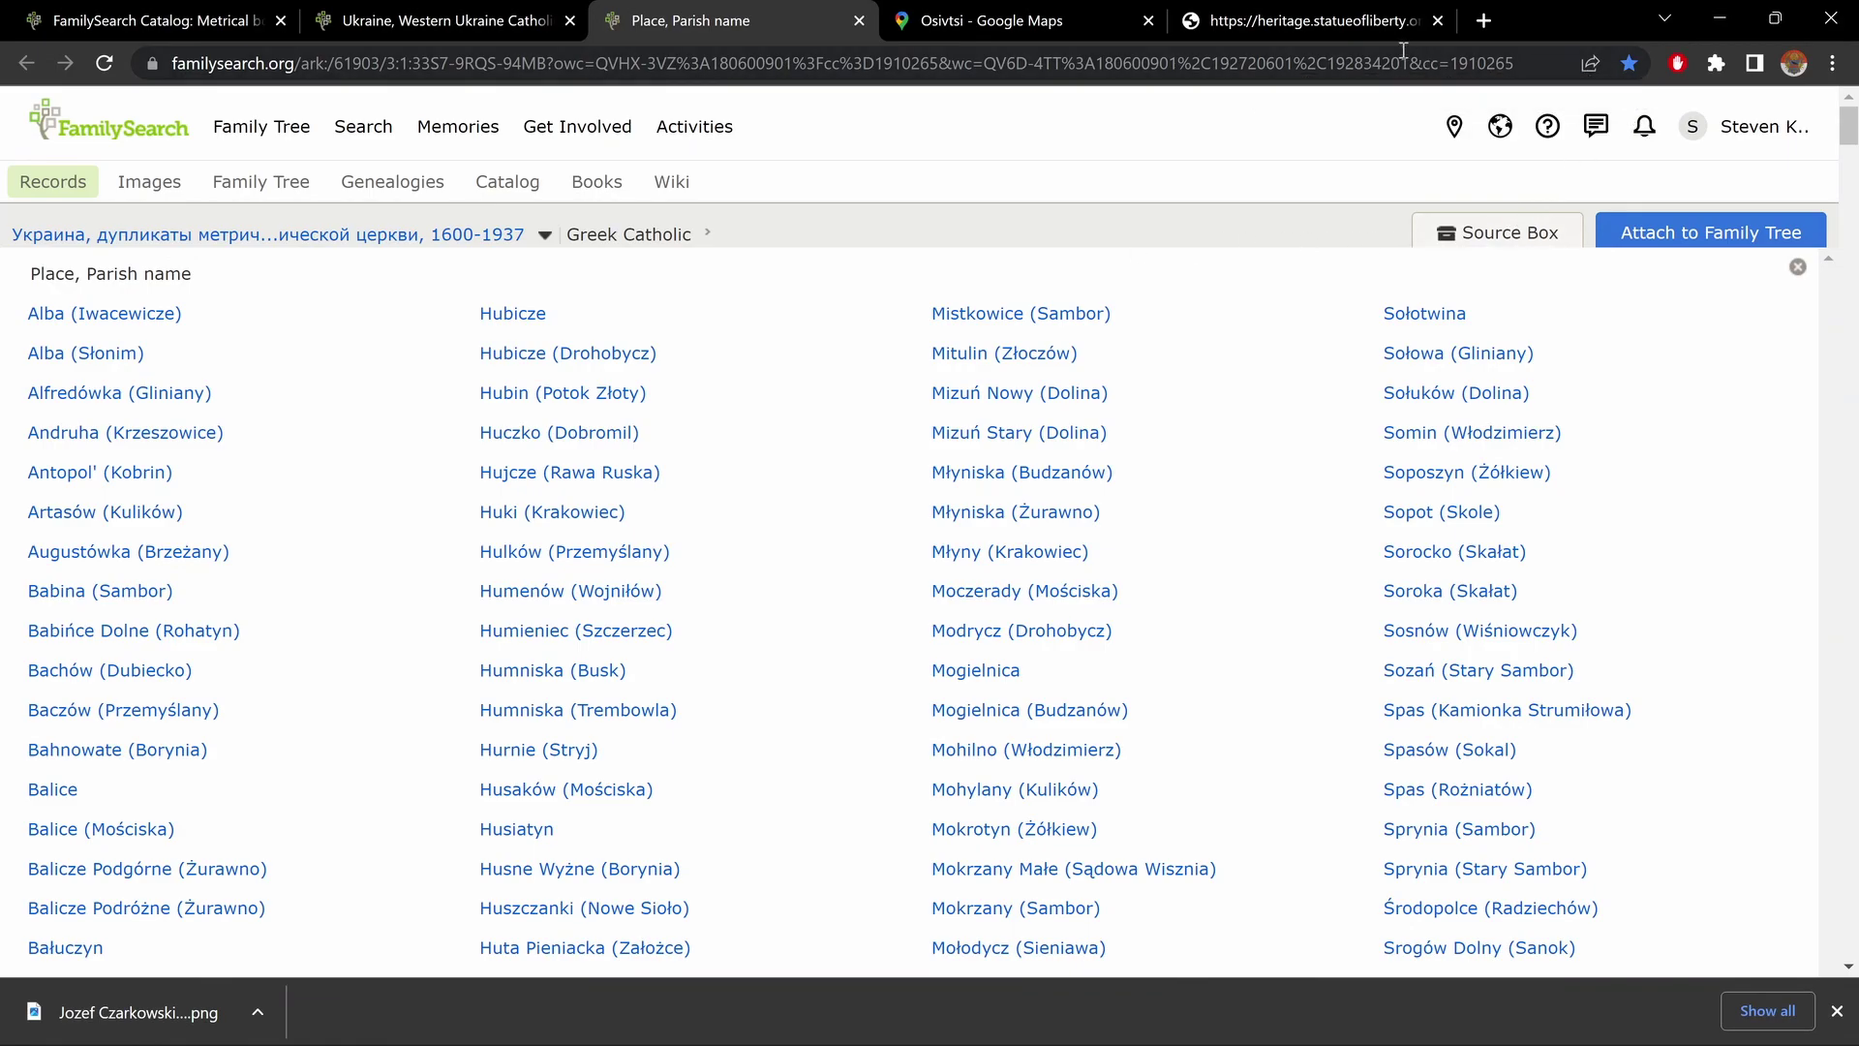
click(1326, 22)
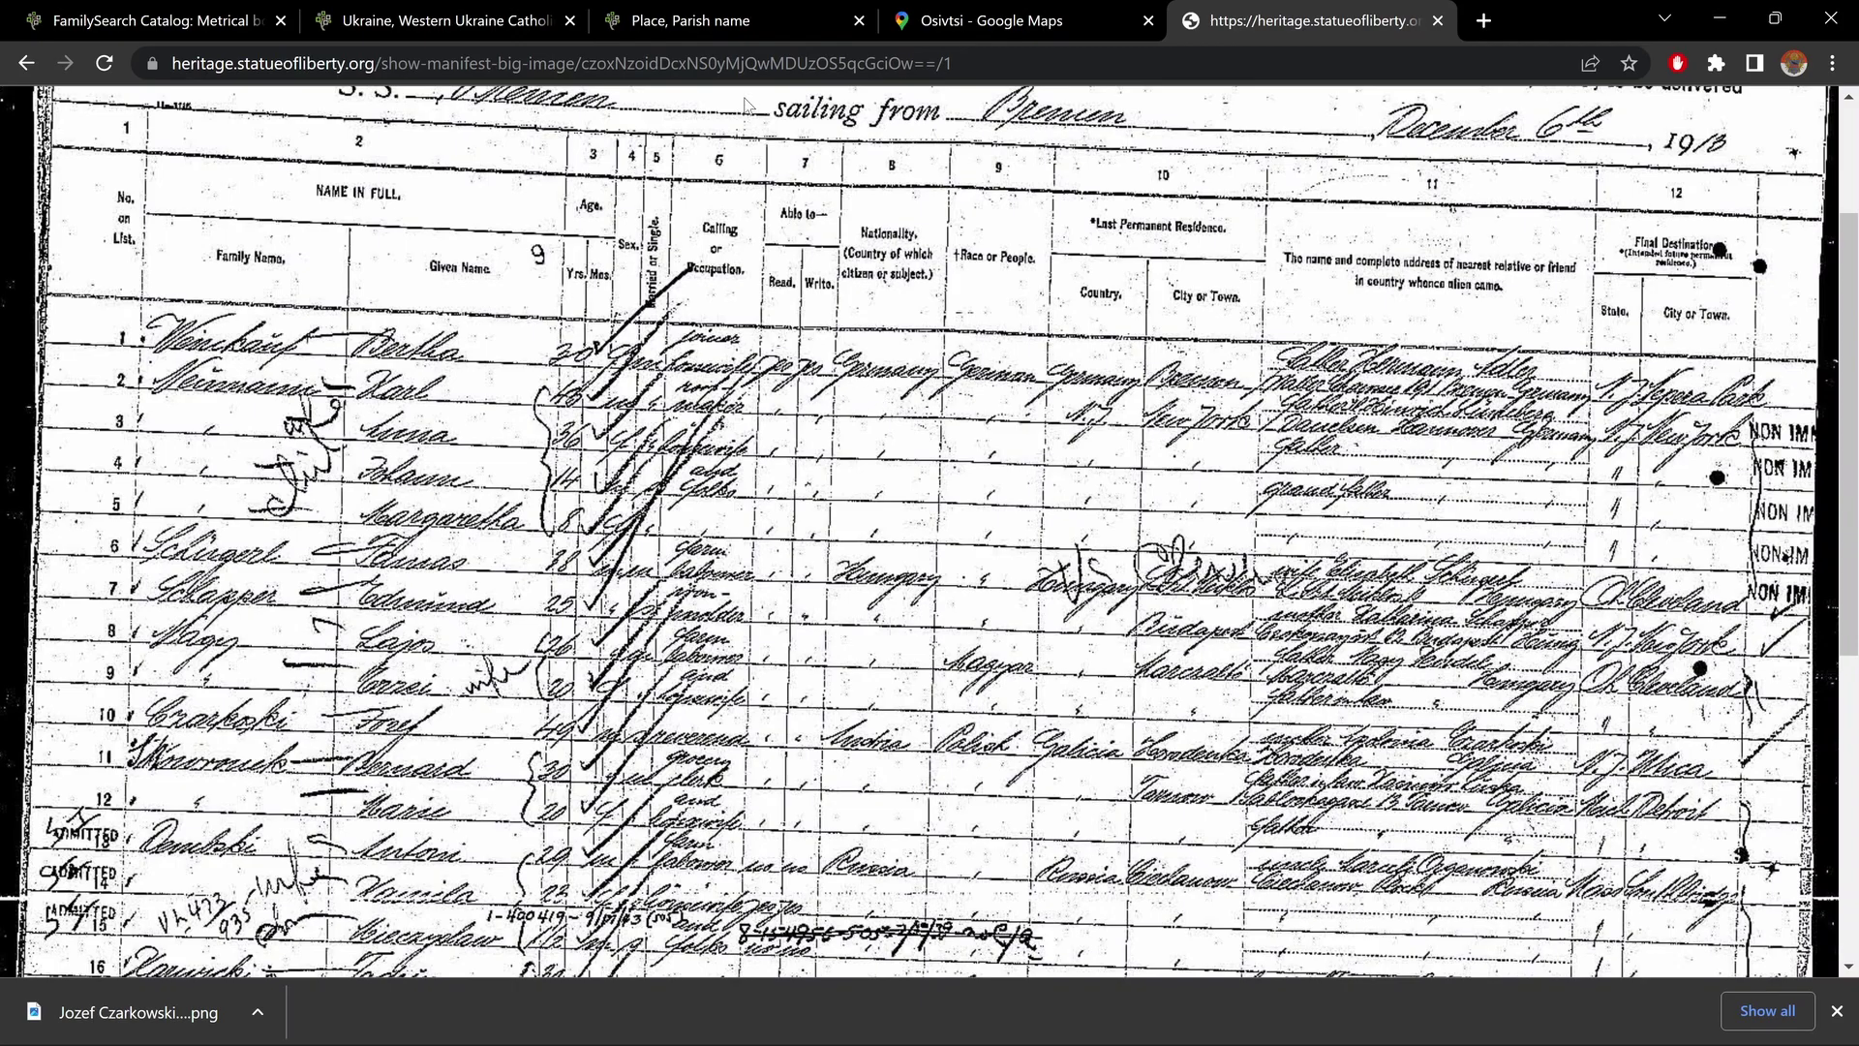
Search the FamilySearch parish list for 'horodenk' and open Horodenka's Greek Catholic volumes, 1816-1817 through 1862-1865
click(719, 22)
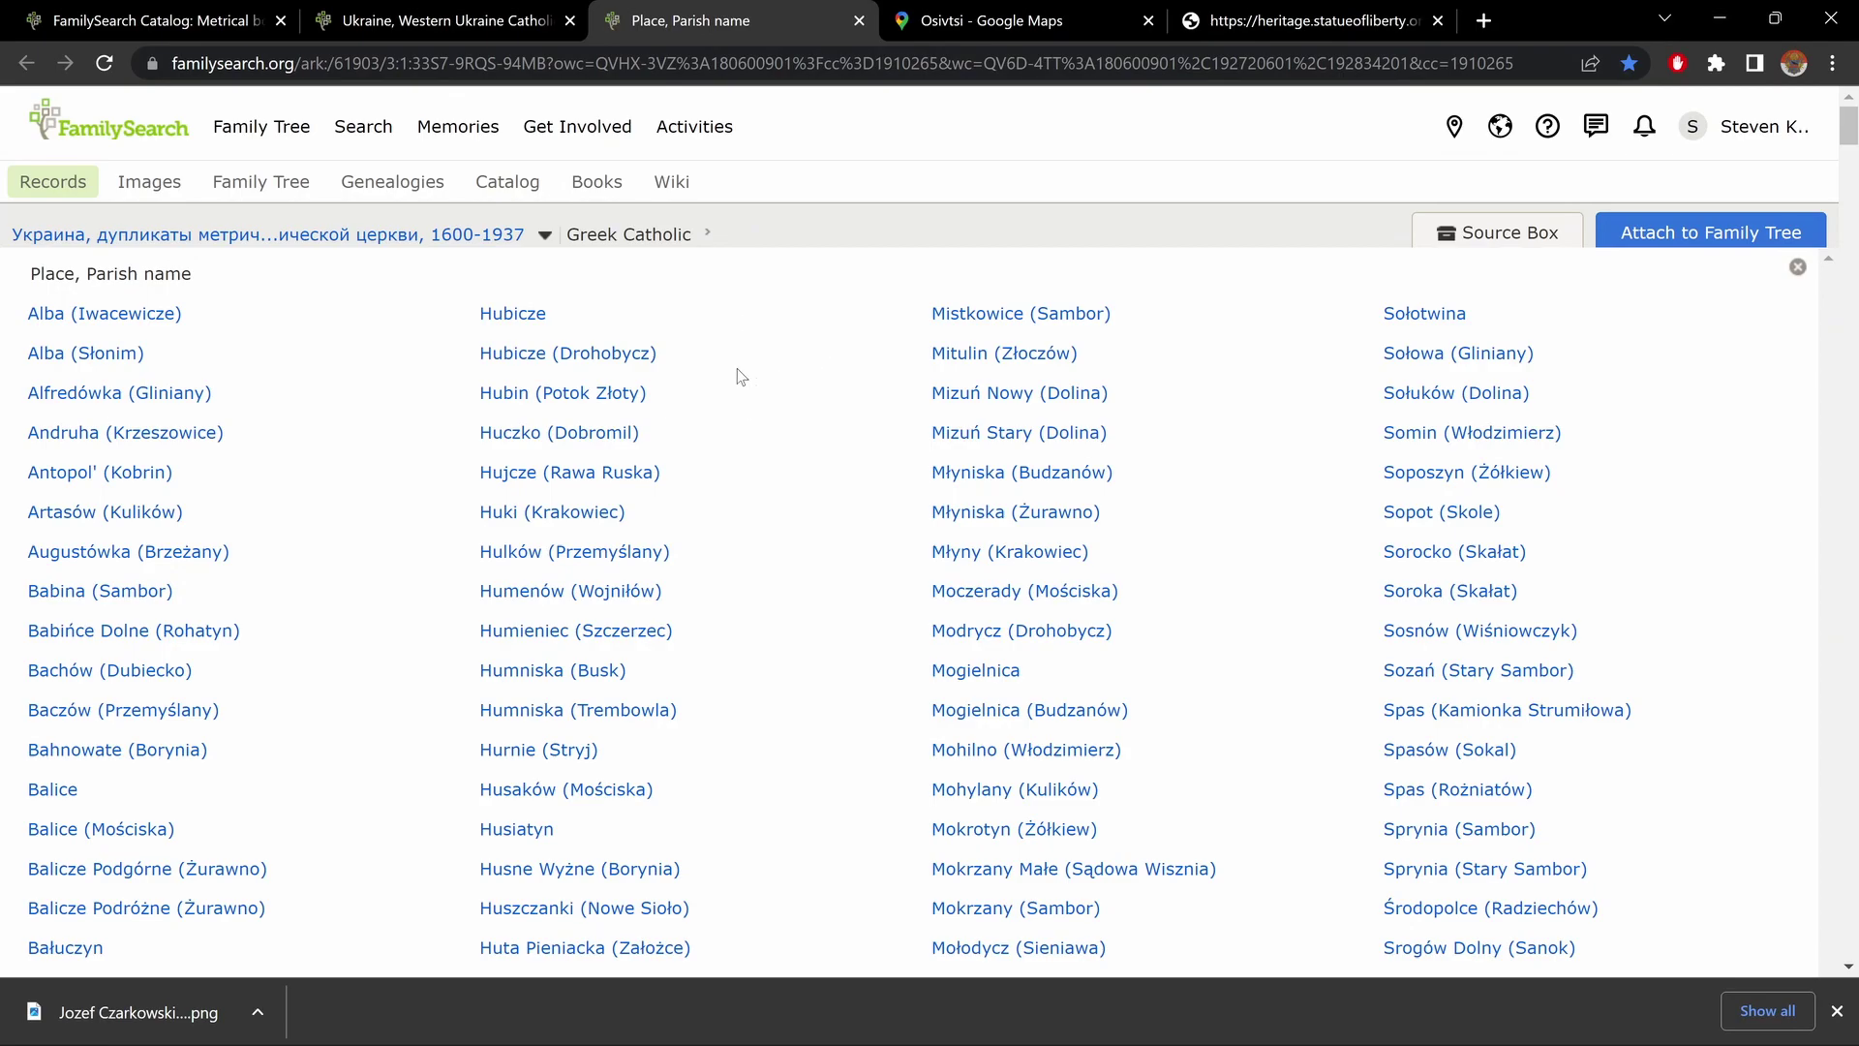
key(ctrl+f)
text(horodenka)
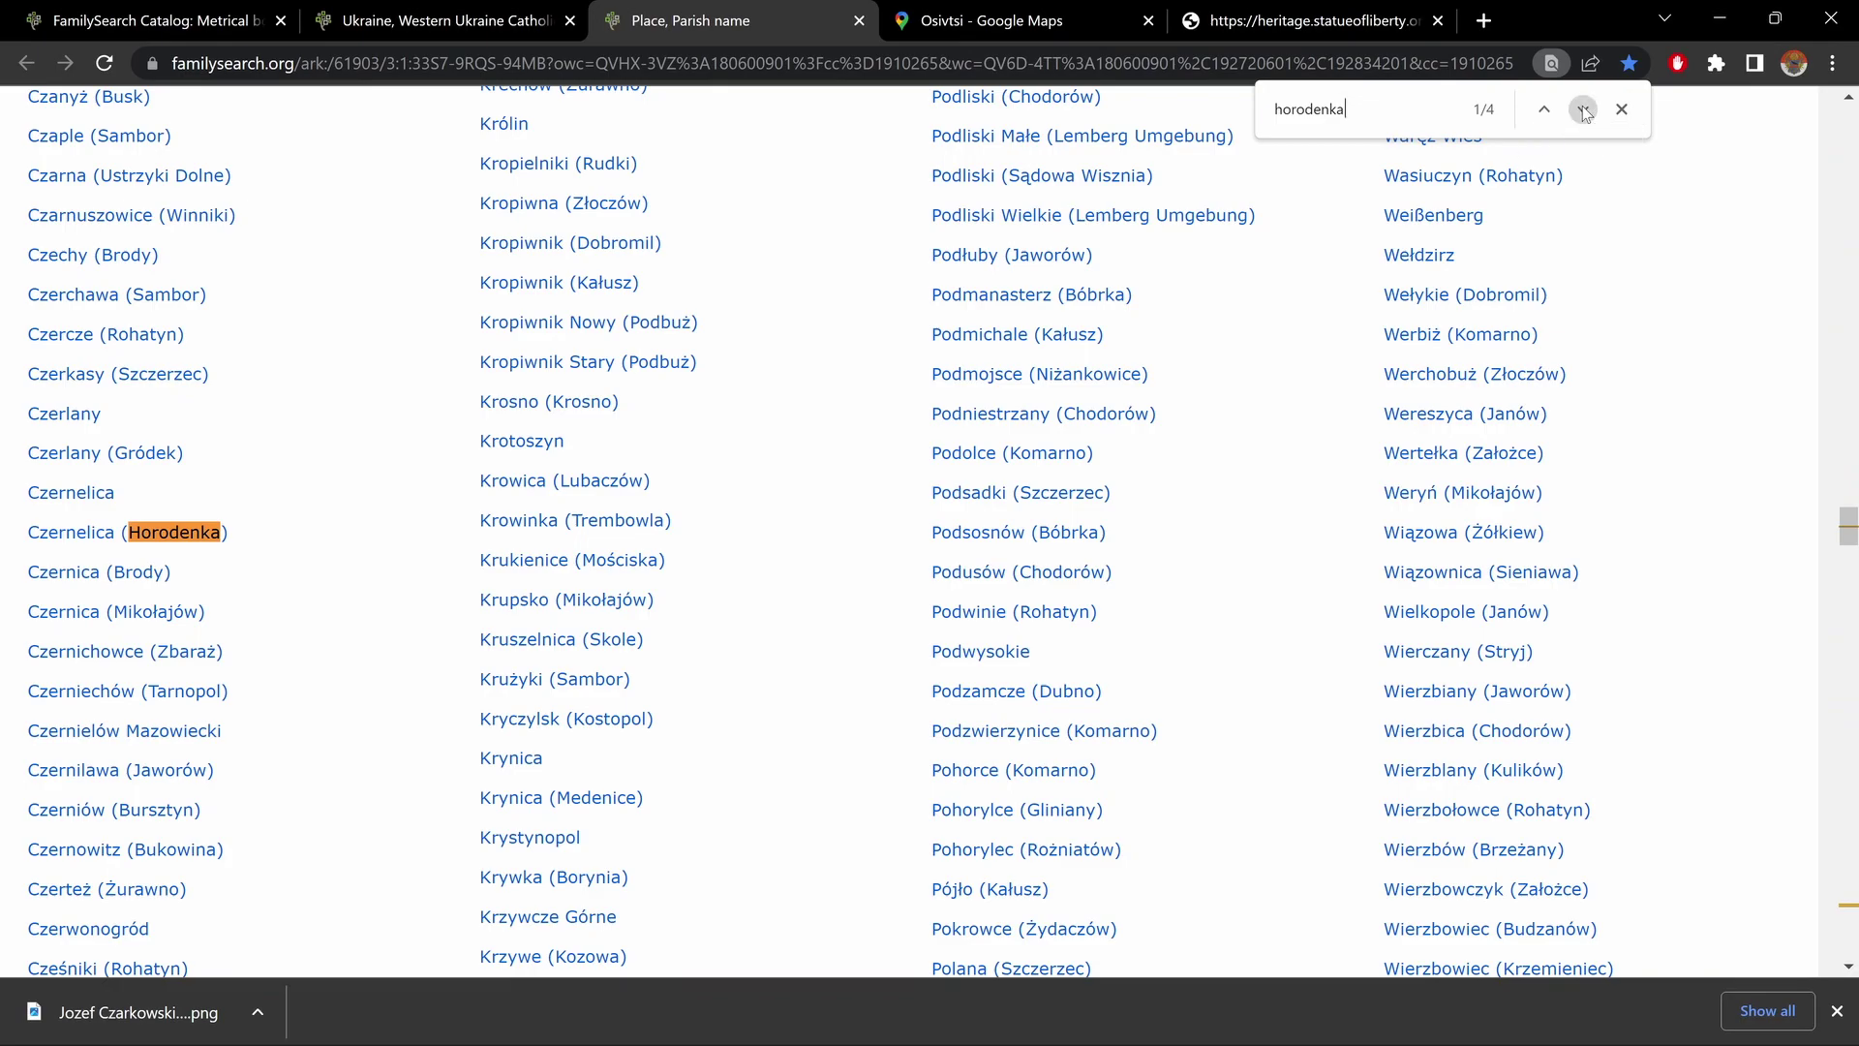
click(1584, 112)
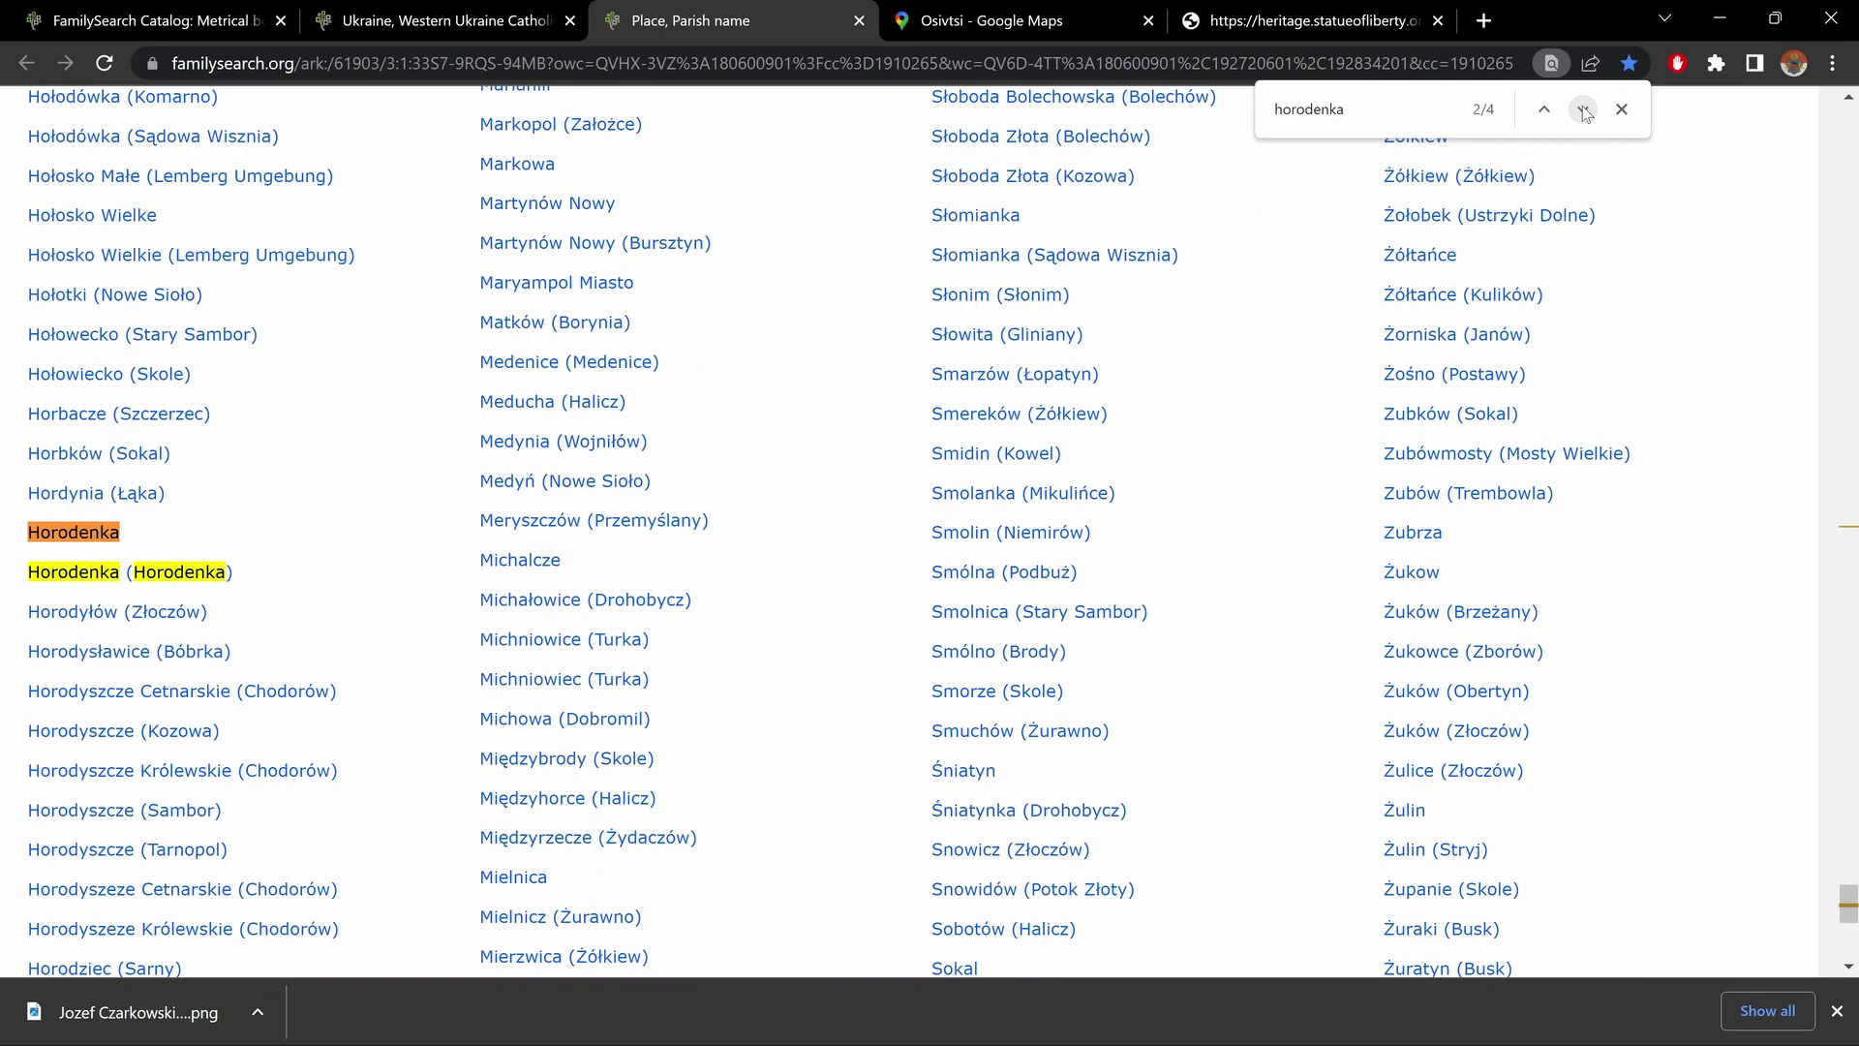
click(77, 533)
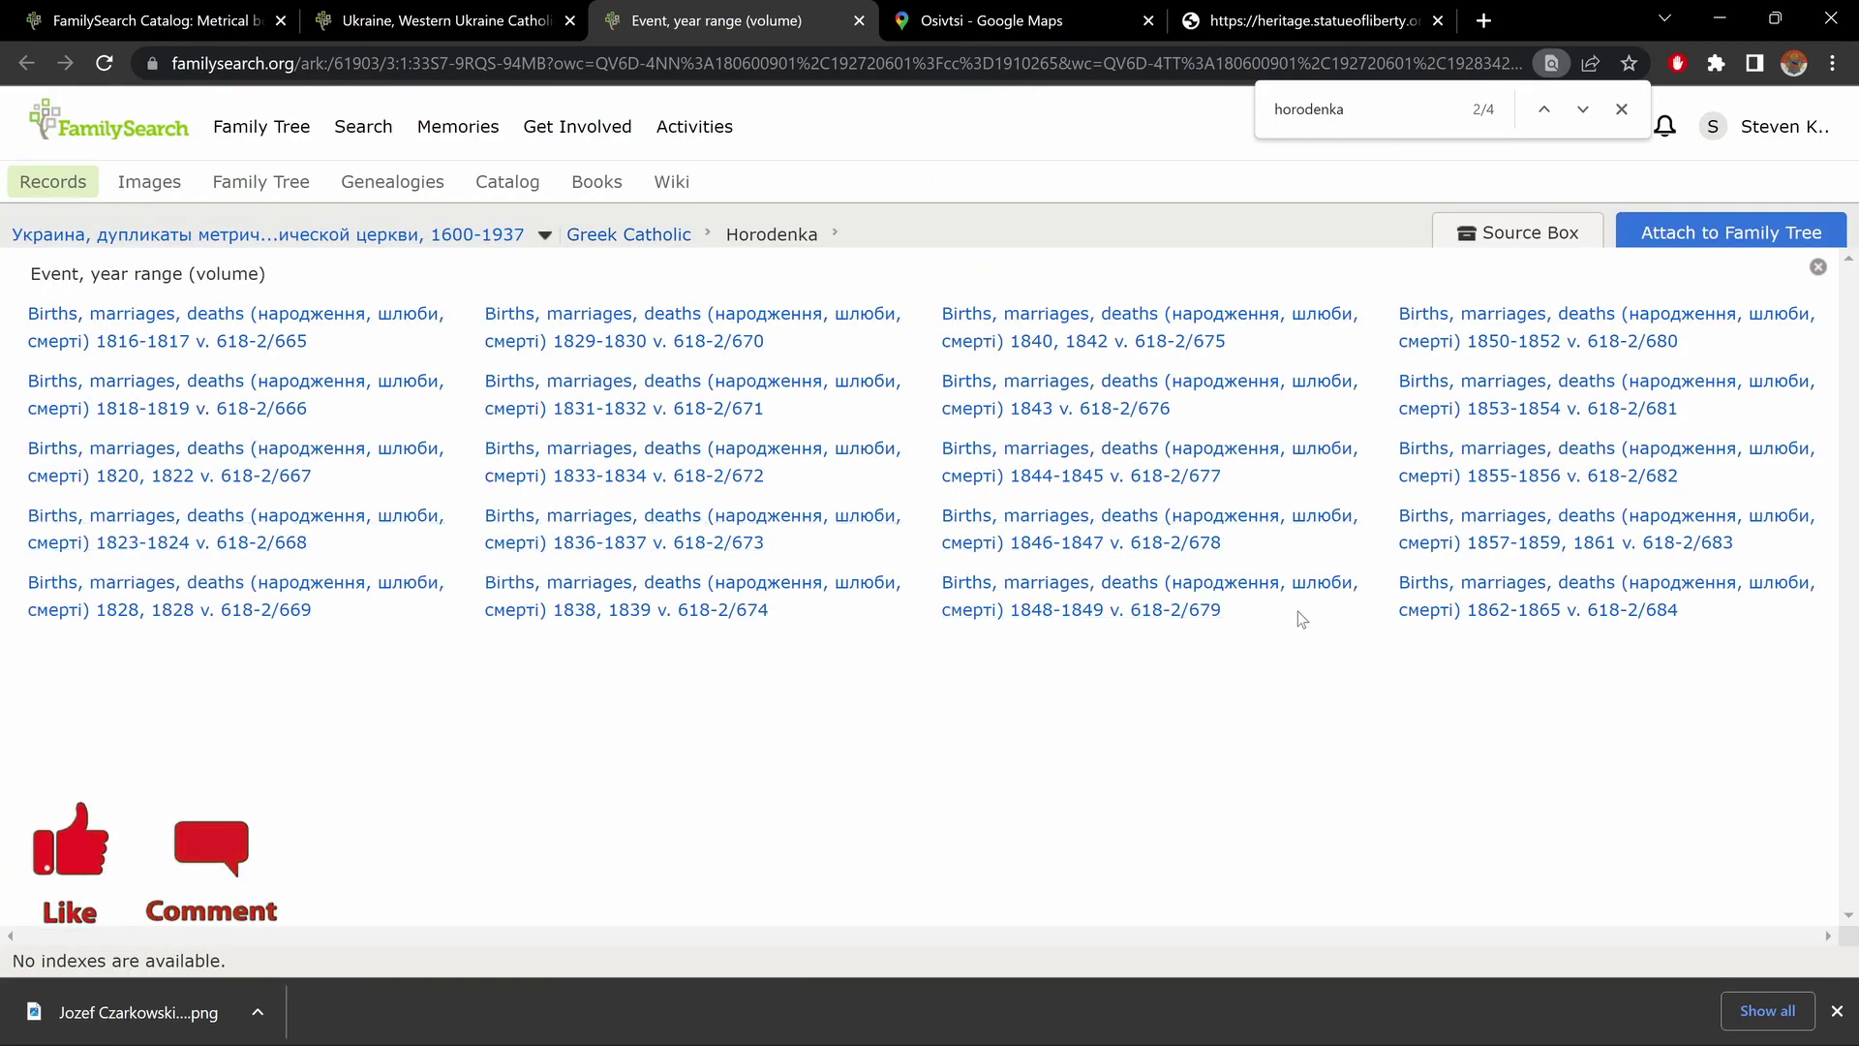
Open Horodenka's 1862-1865 volume 618-2/684 and show image 1 of 76 full screen
click(1576, 606)
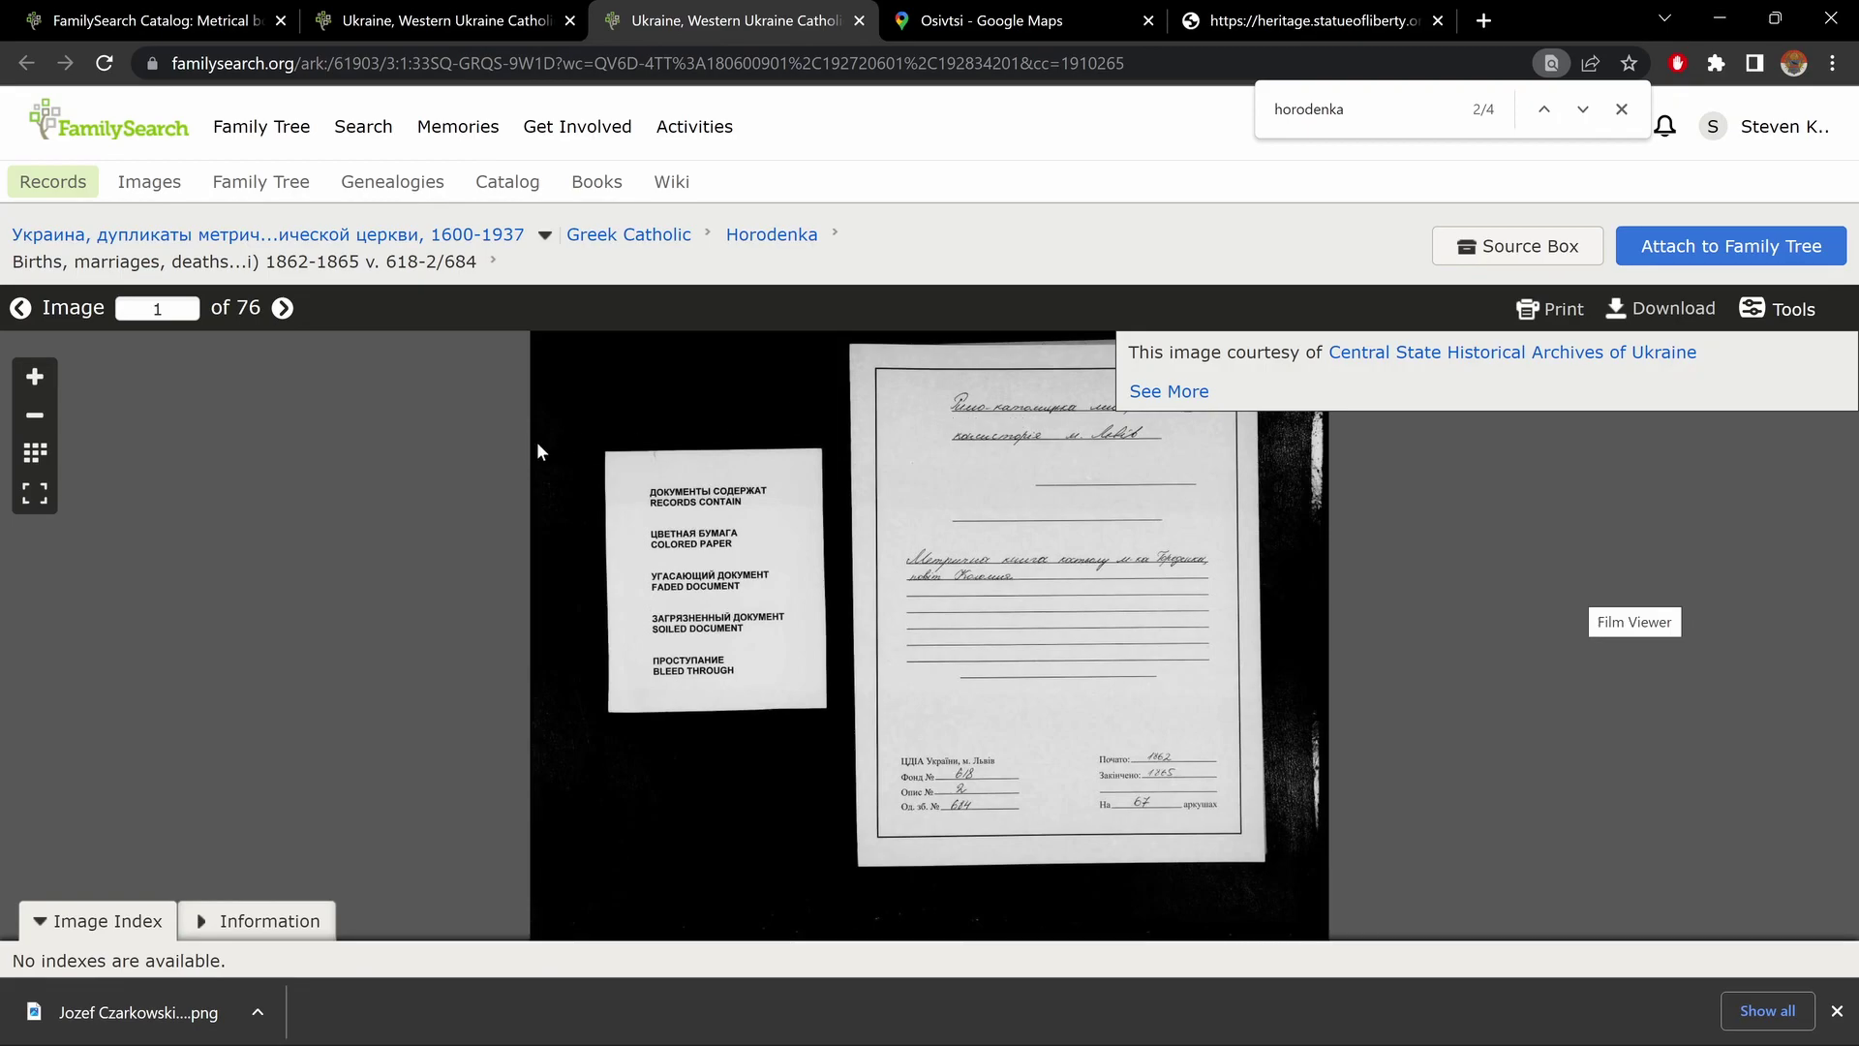
click(42, 495)
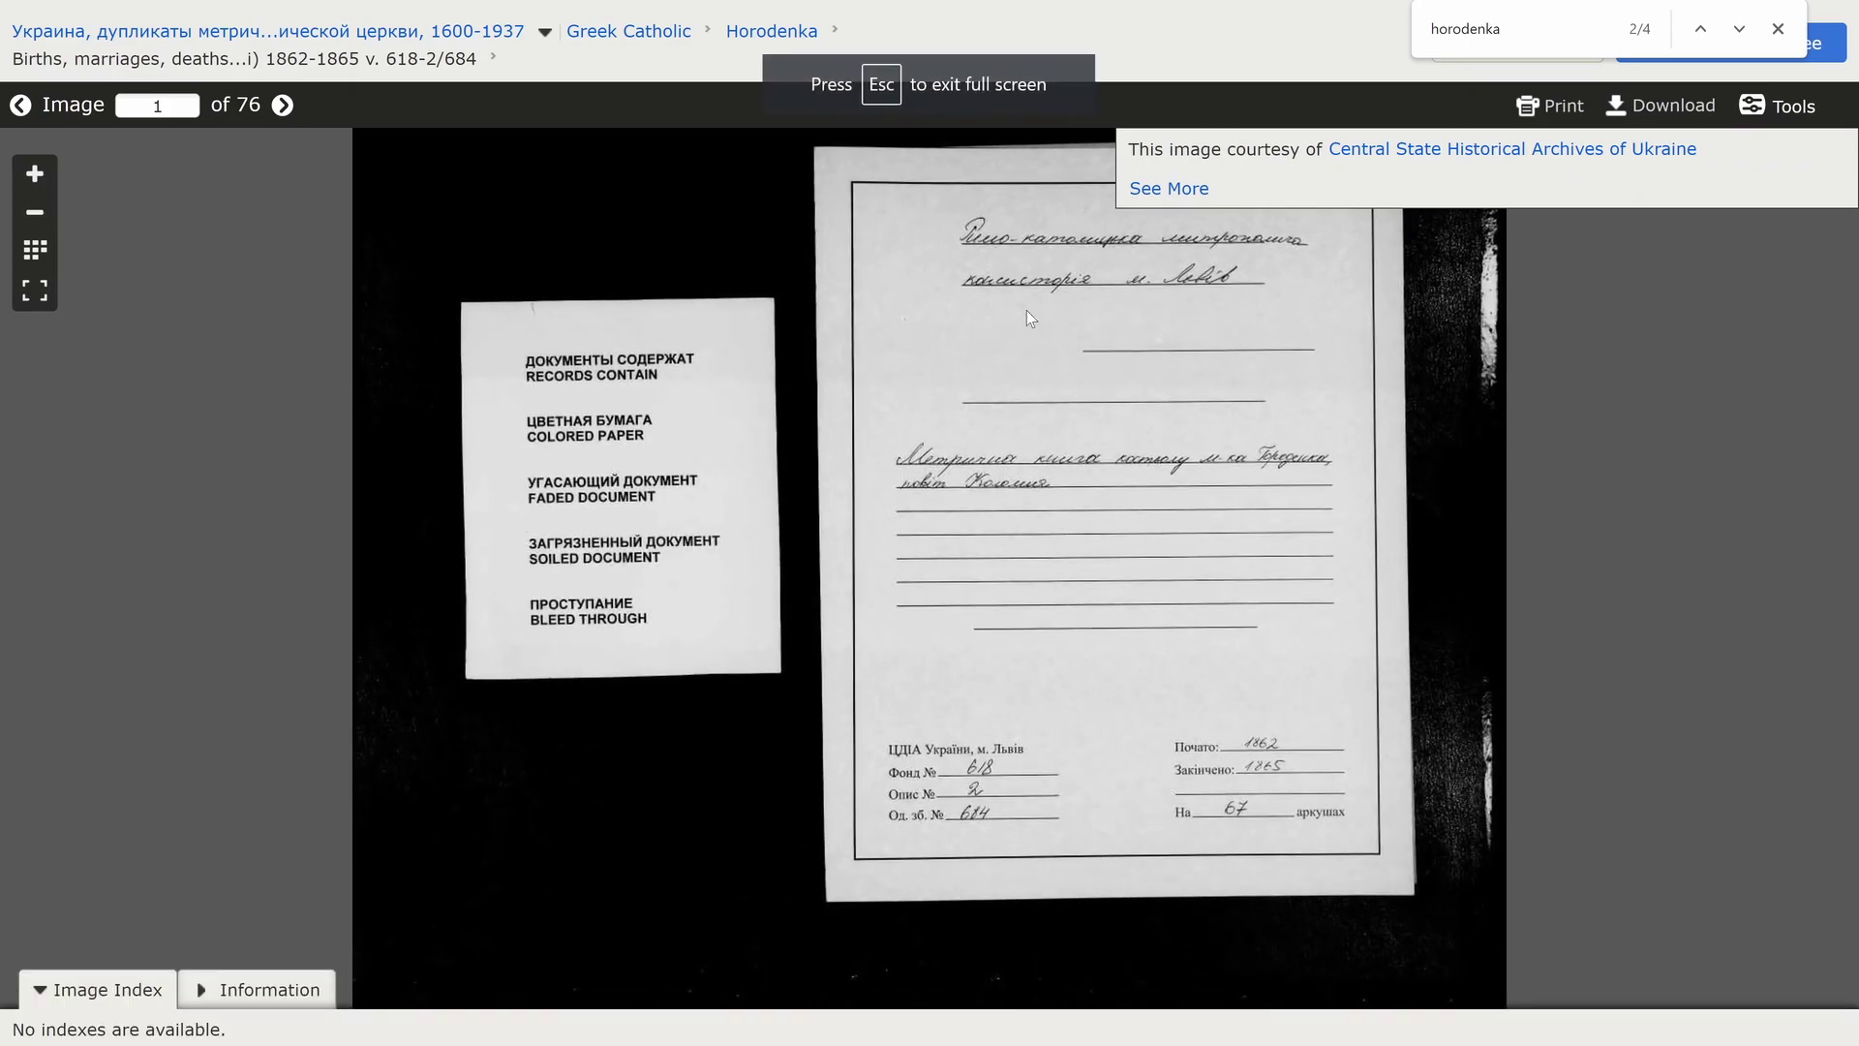
mouse_move(954, 6)
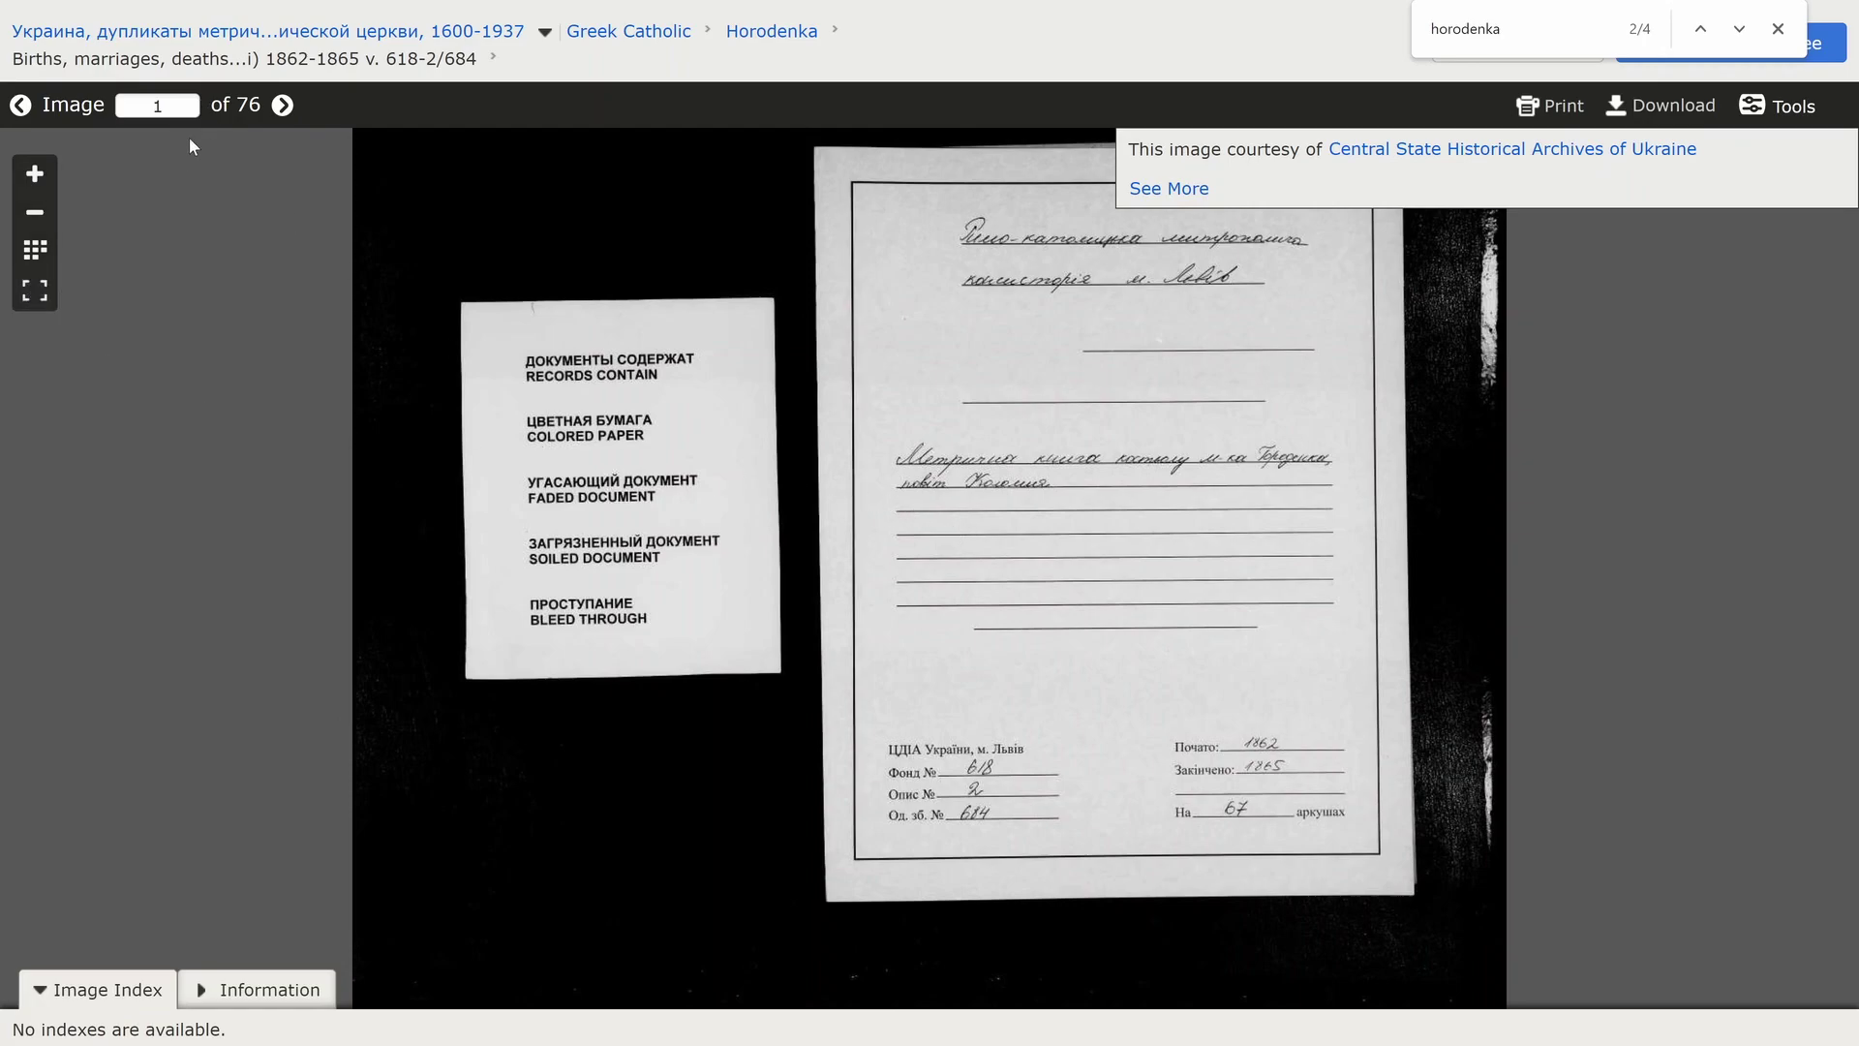
Show the volume's pages as thumbnails and pan through the lower register rows
click(43, 254)
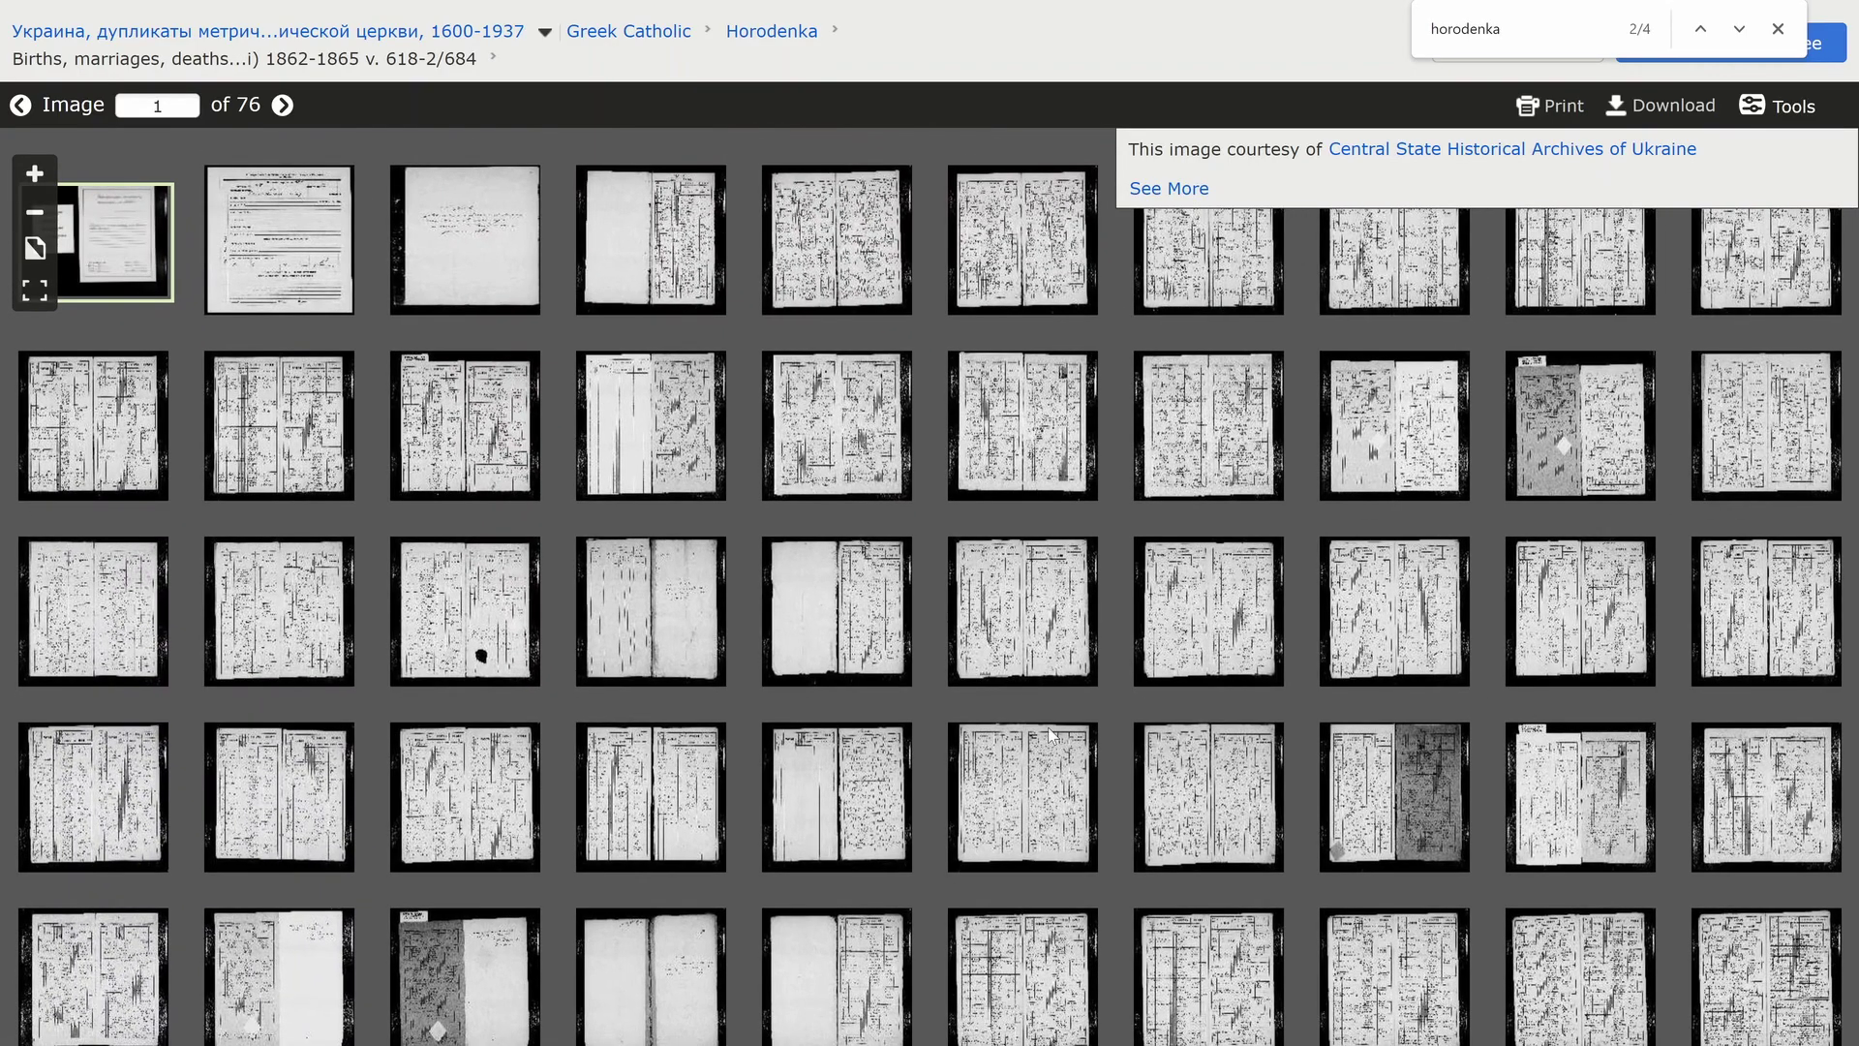
scroll(1051, 726, down, 4)
scroll(1049, 724, down, 2)
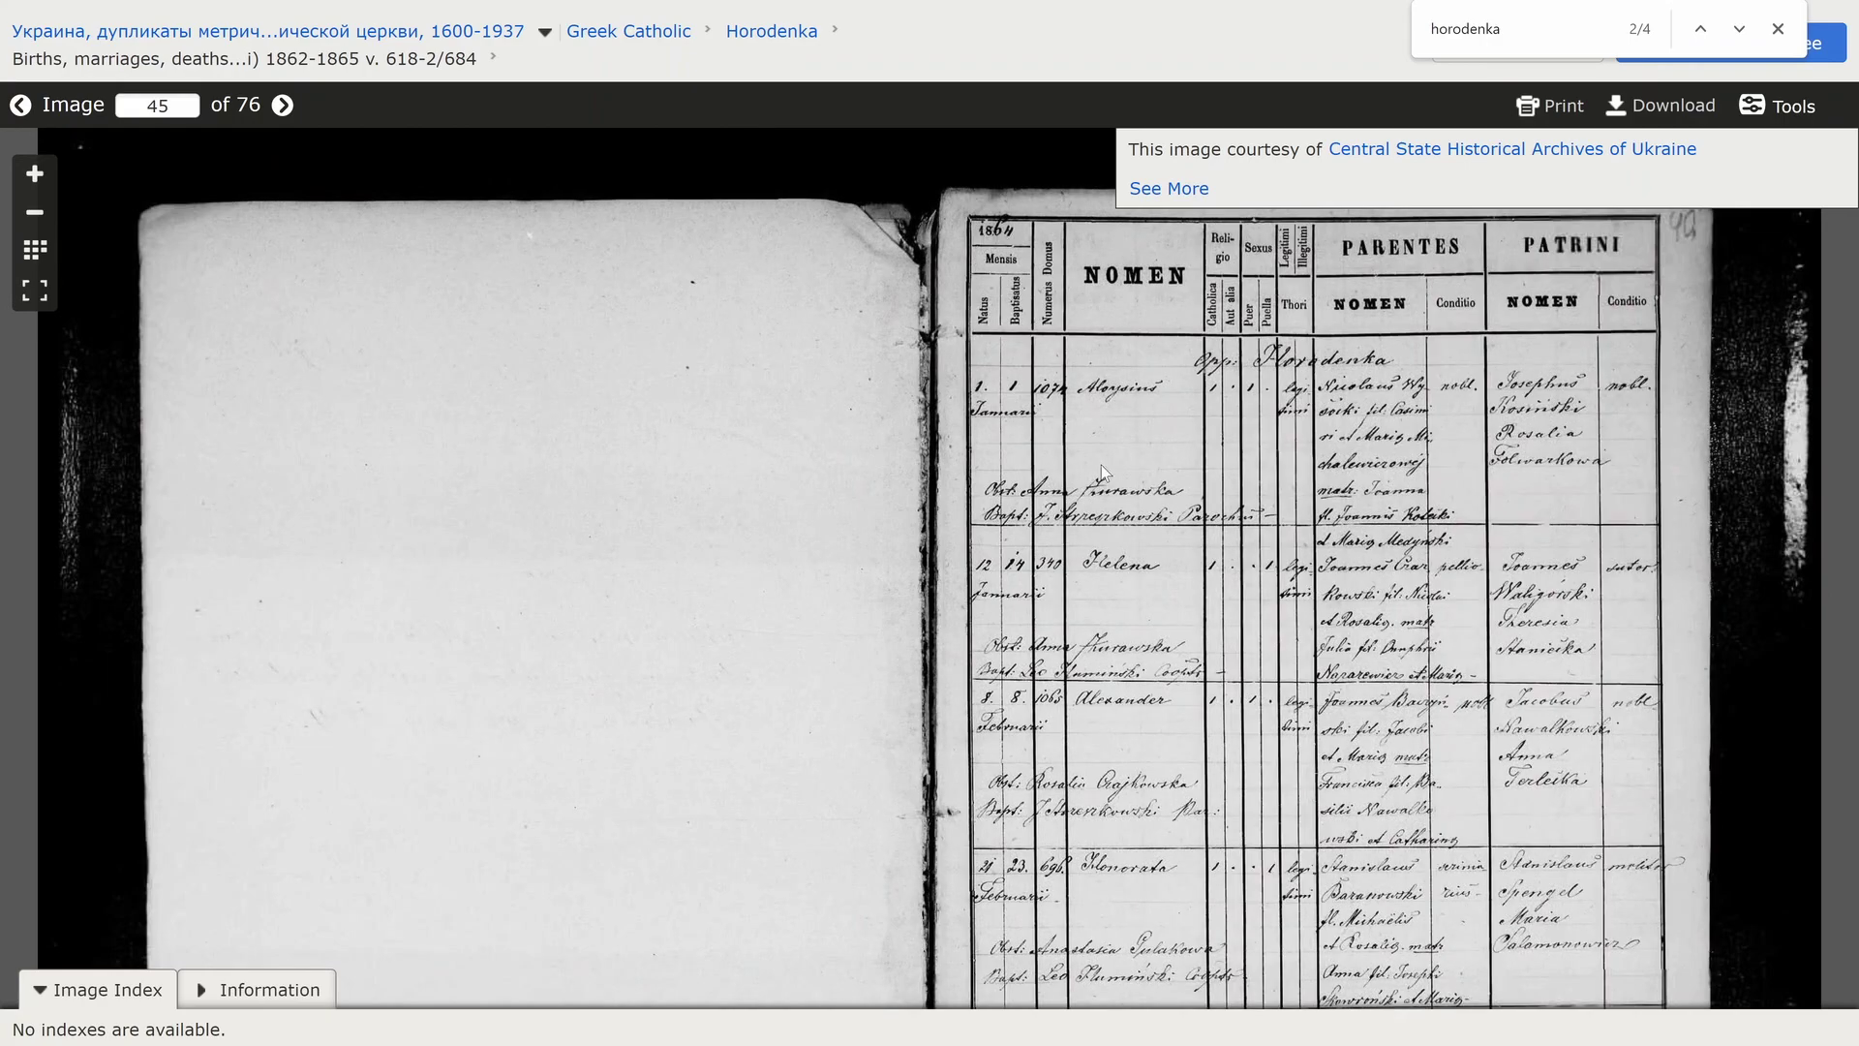
drag(1227, 567, 976, 453)
scroll(973, 452, down, 2)
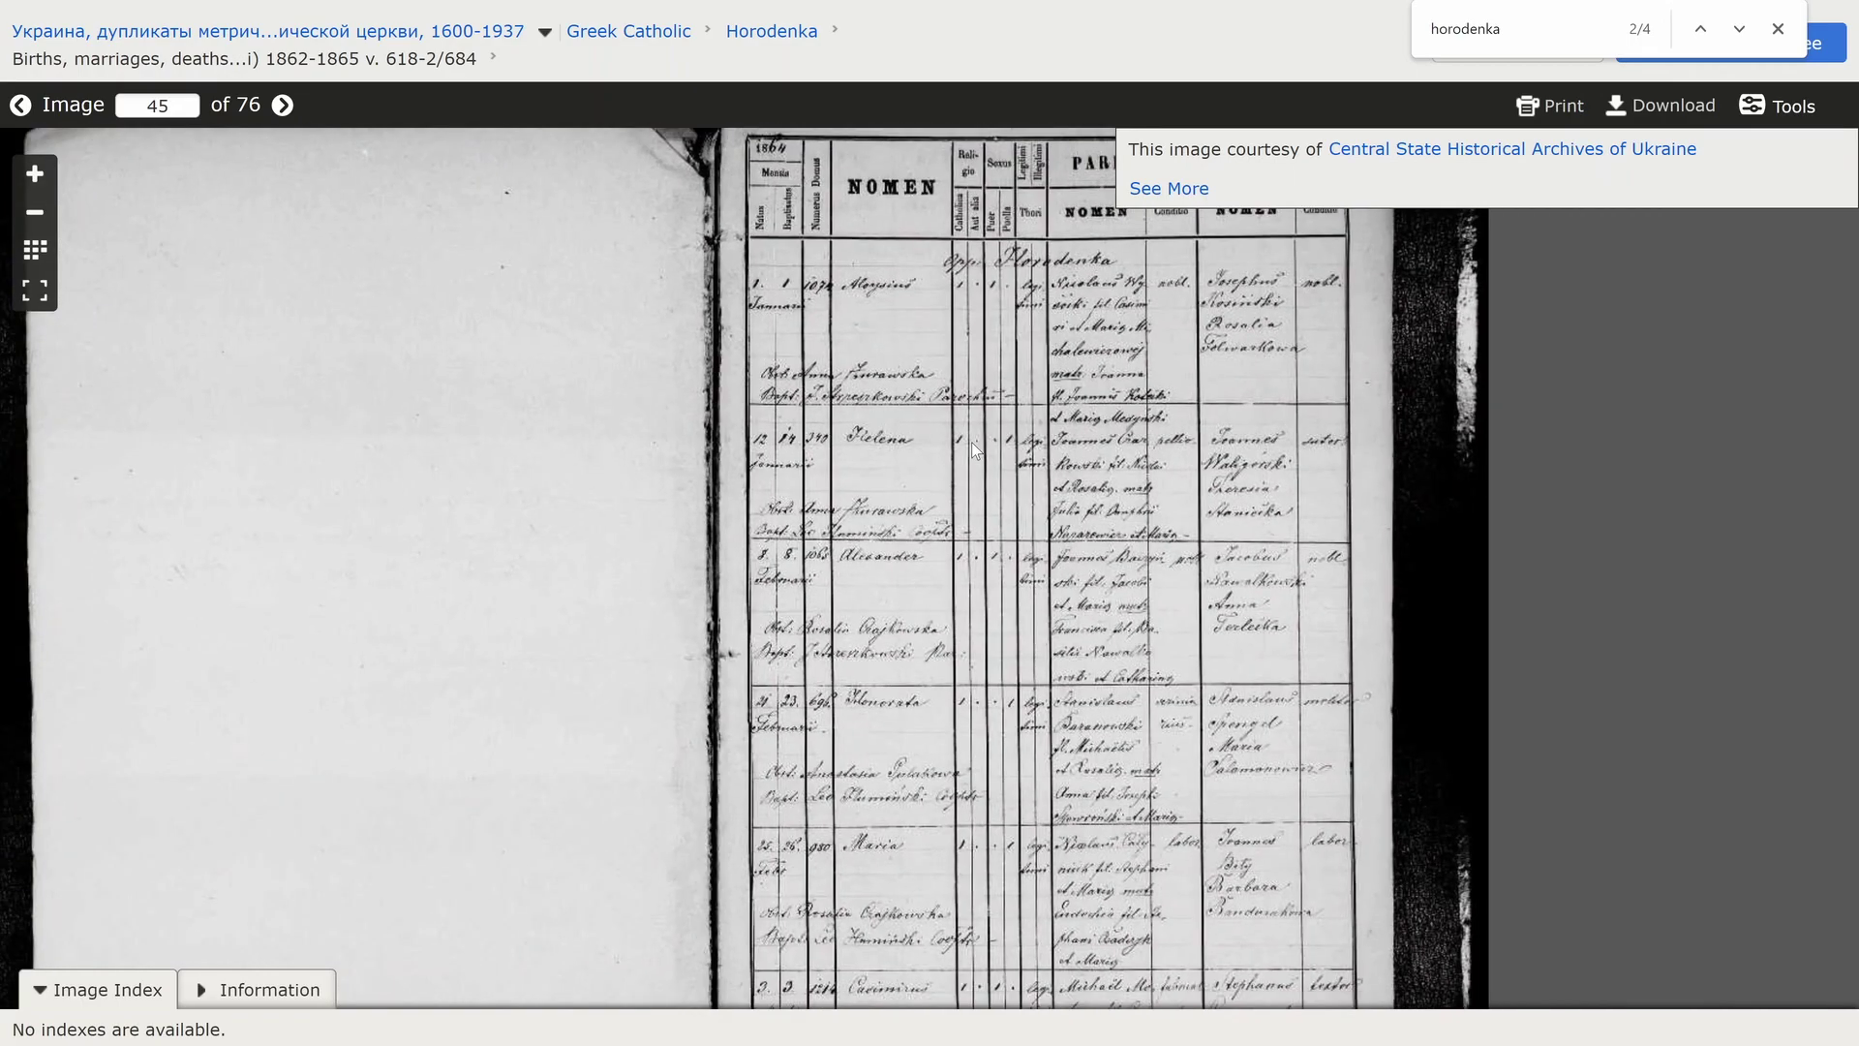
drag(972, 442, 946, 397)
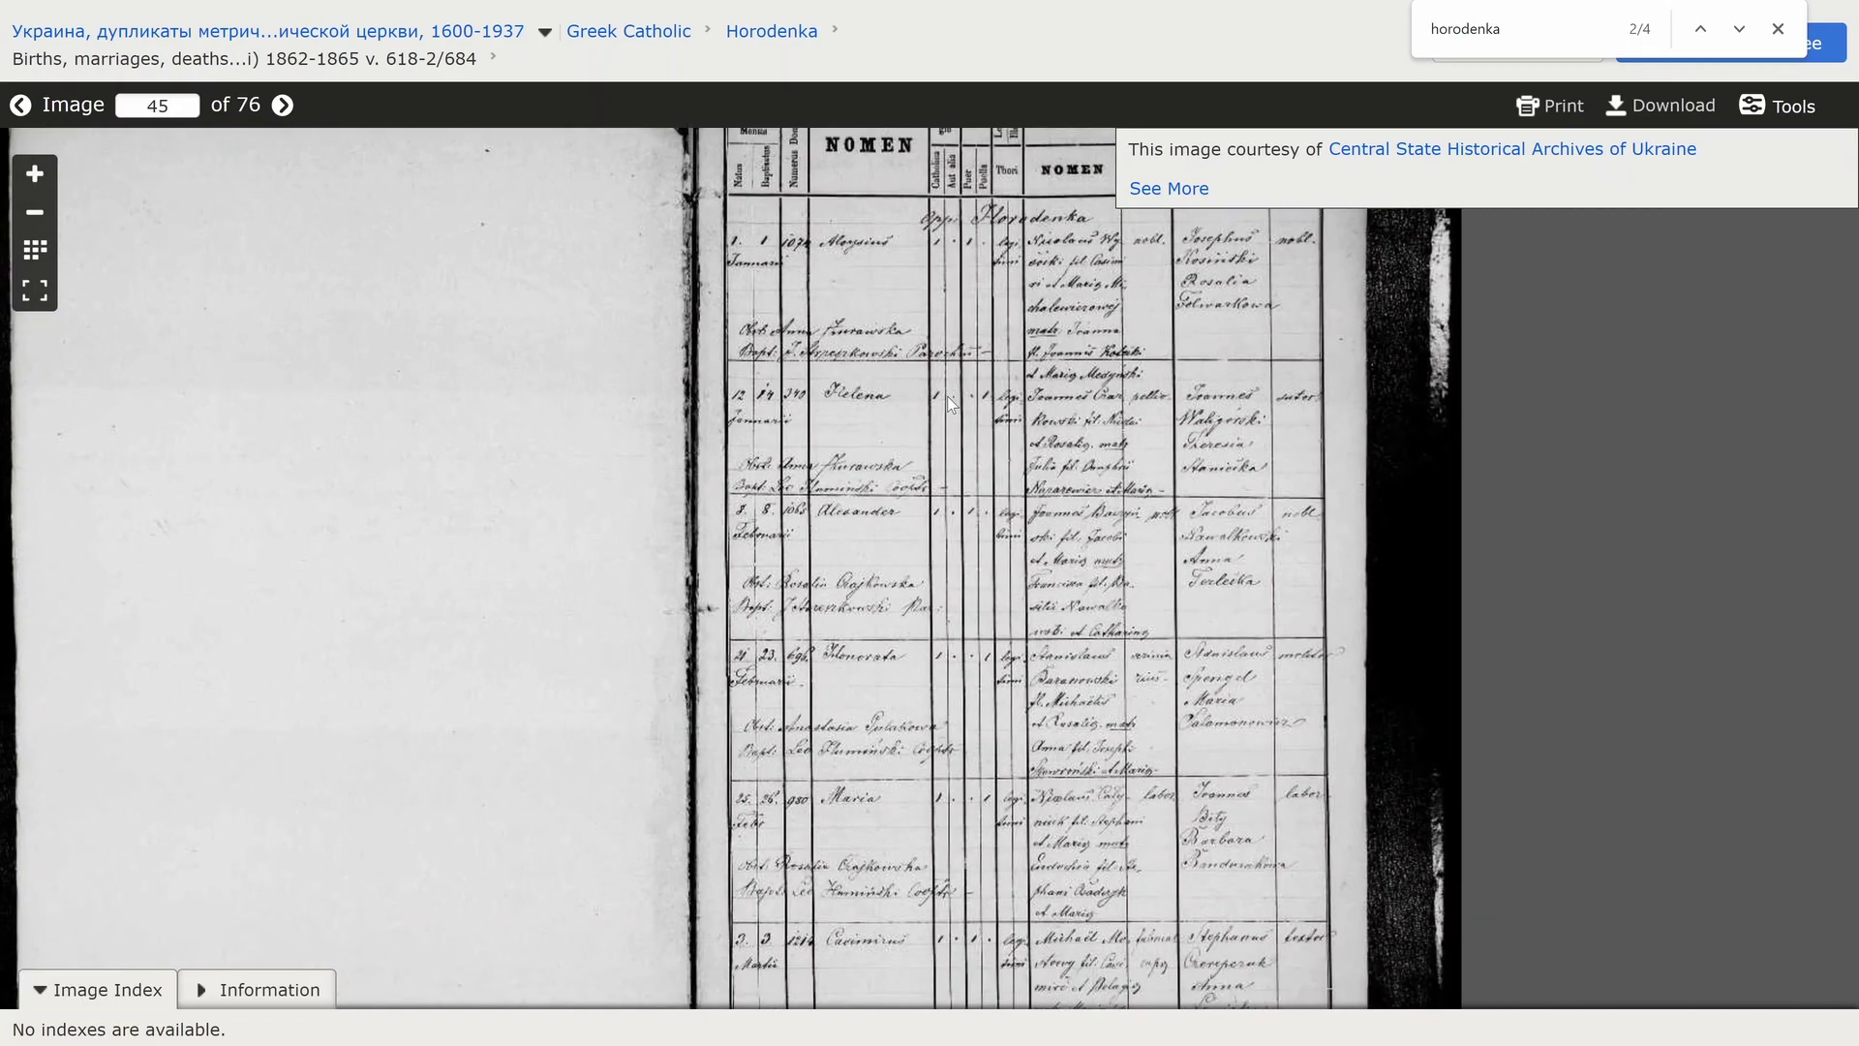
Advance to image 46 and zoom in on the 1864 register's header and first entries
click(282, 105)
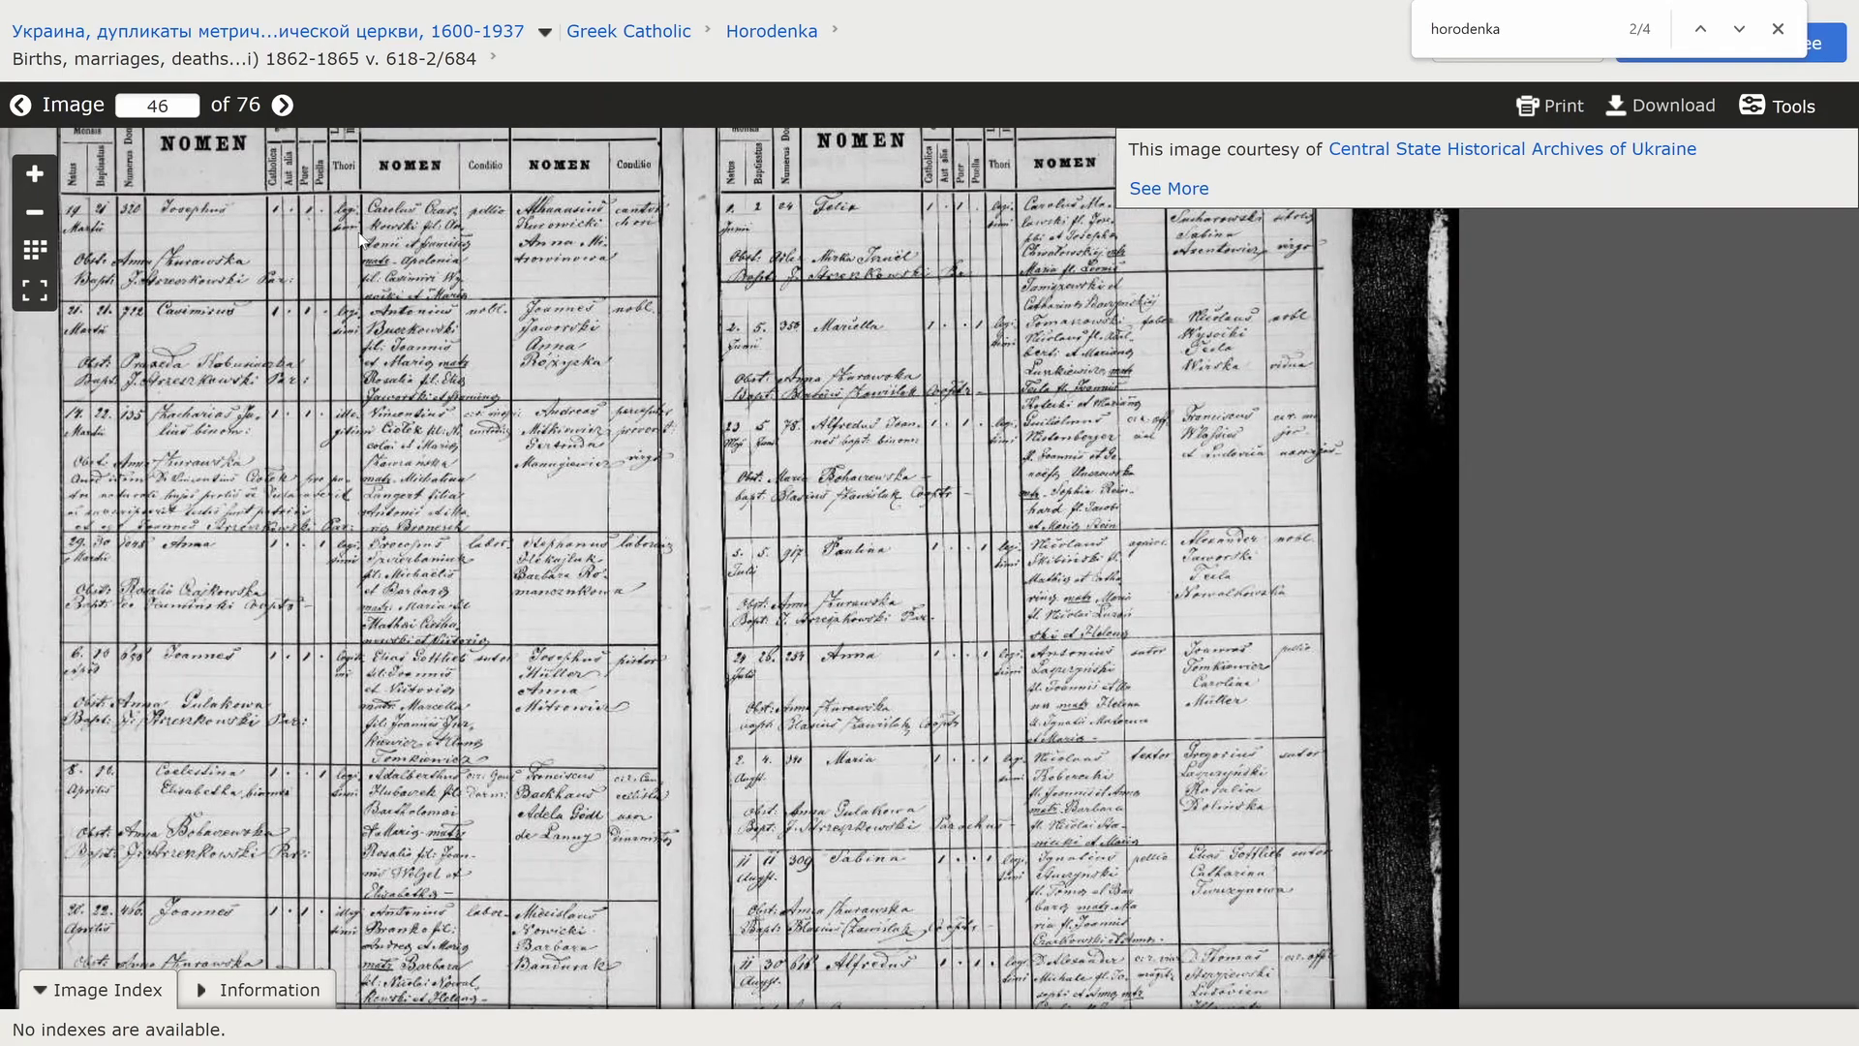
scroll(536, 294, up, 1)
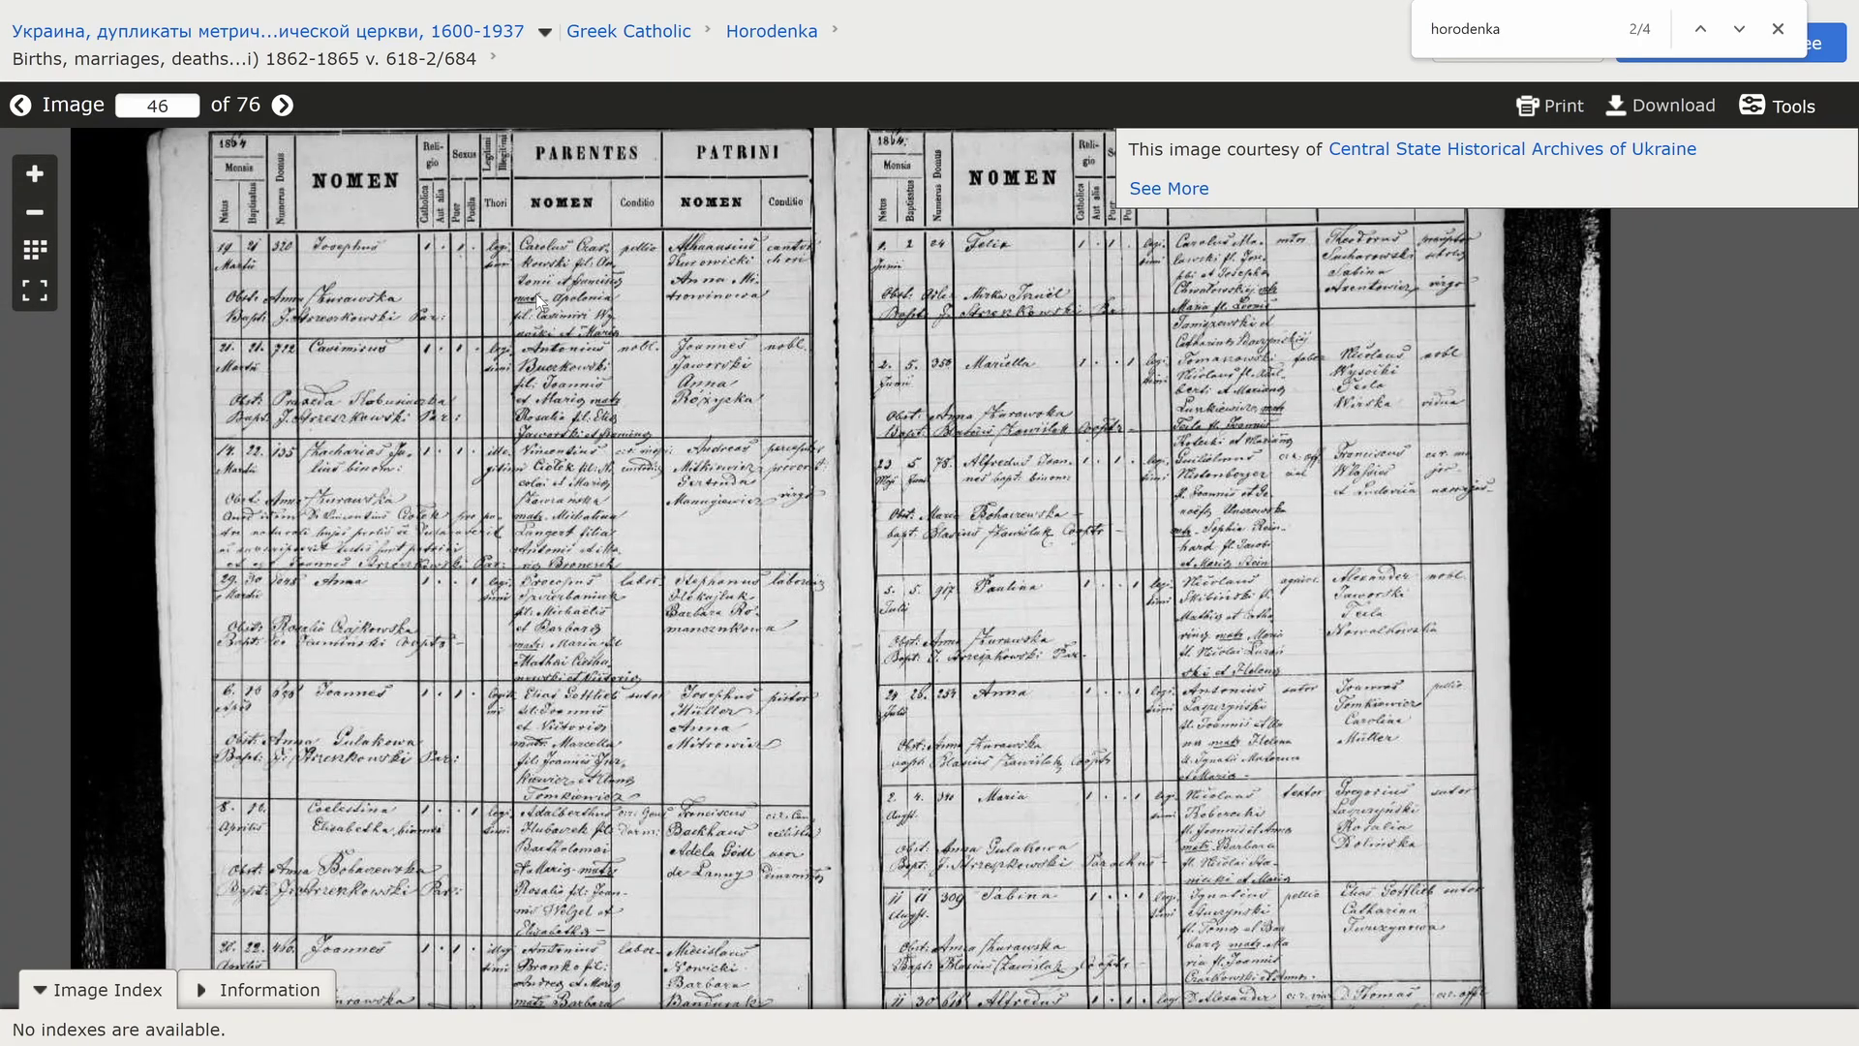
scroll(536, 293, up, 1)
scroll(540, 301, up, 1)
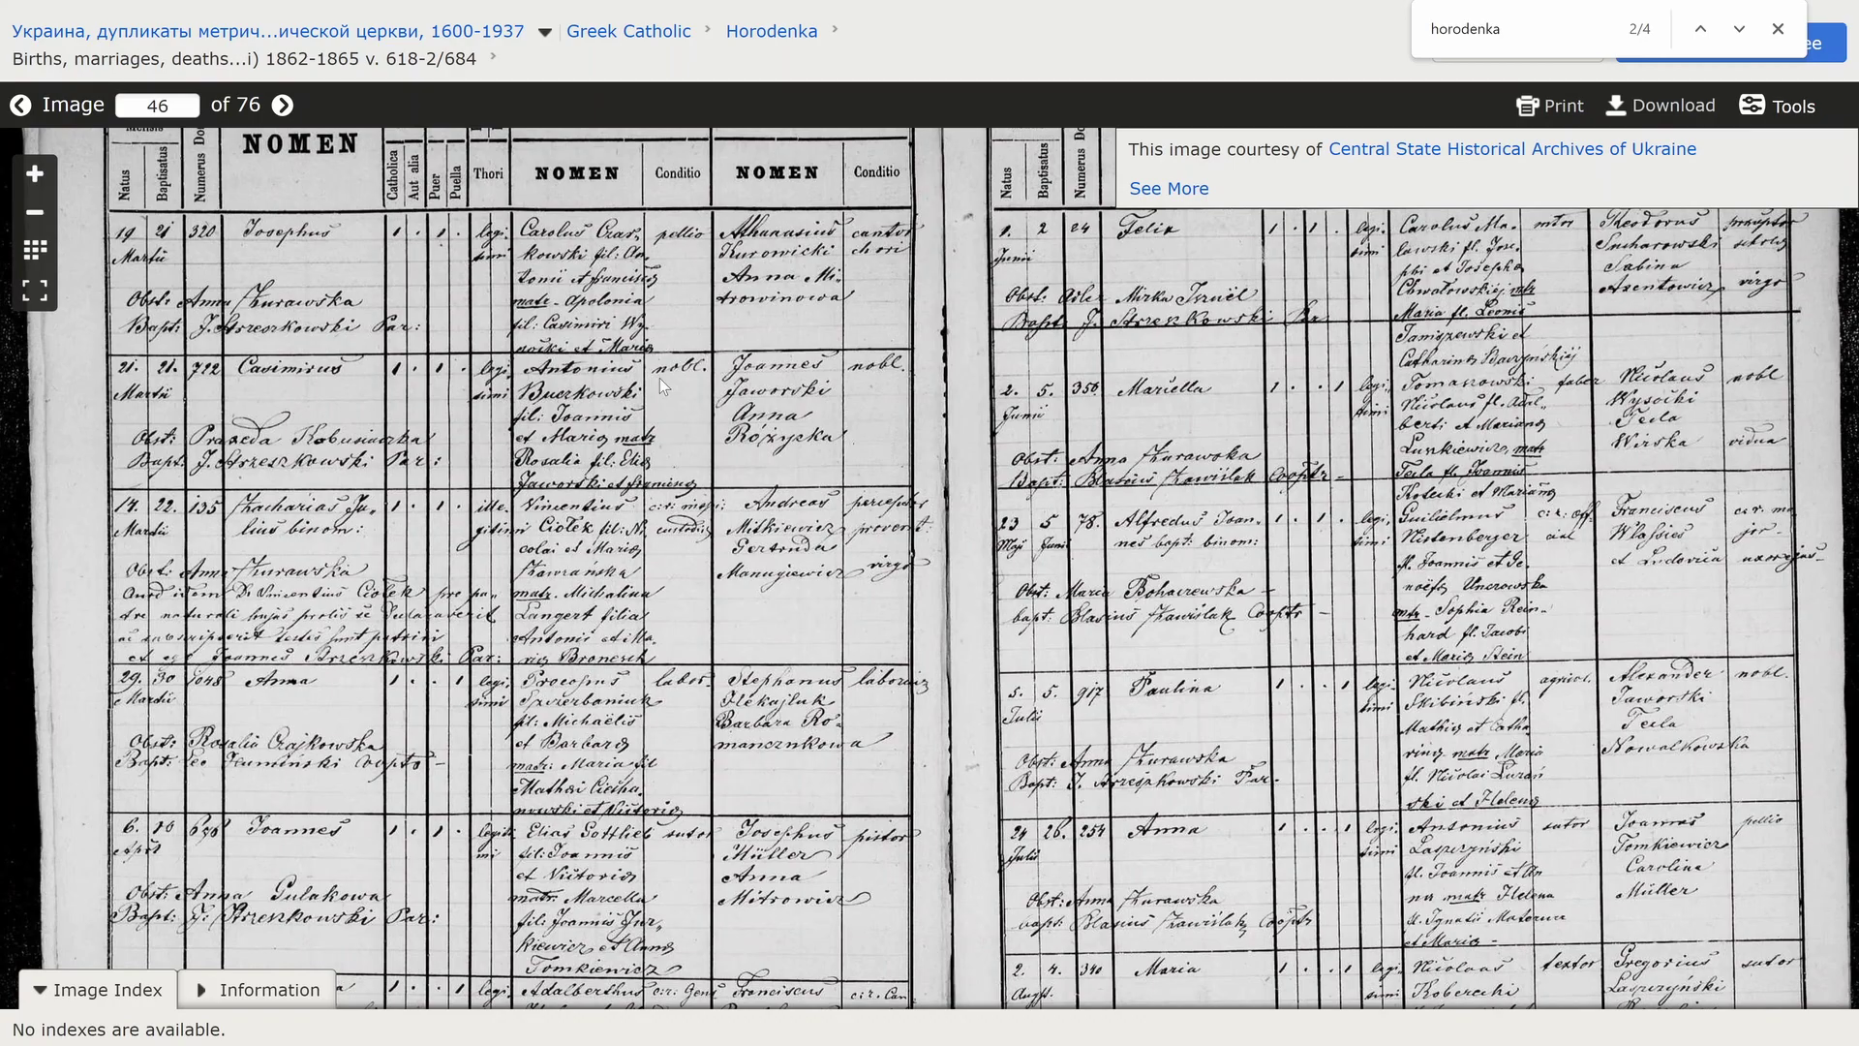
scroll(659, 378, up, 1)
drag(660, 378, 976, 628)
scroll(867, 548, up, 1)
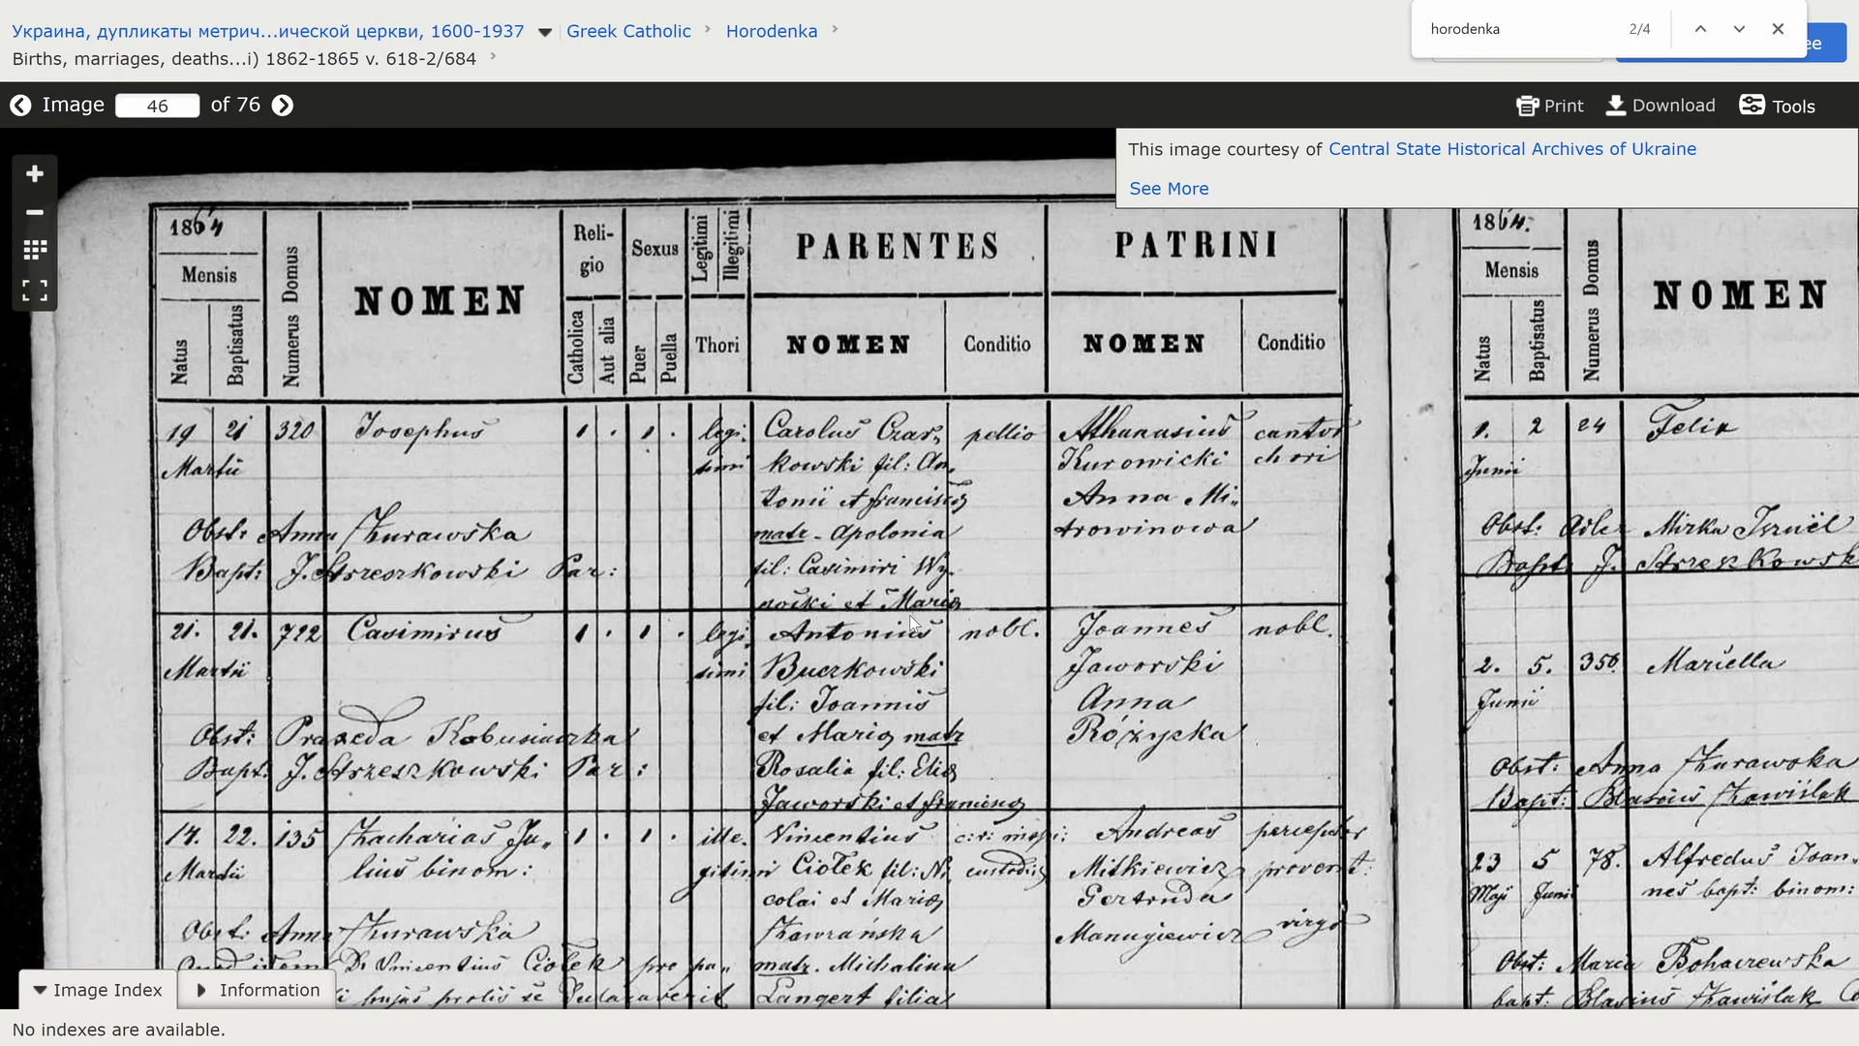
Save image 46 to the Desktop as a PNG named with the person's name plus 'Horodenka Birth 1864'
right_click(937, 549)
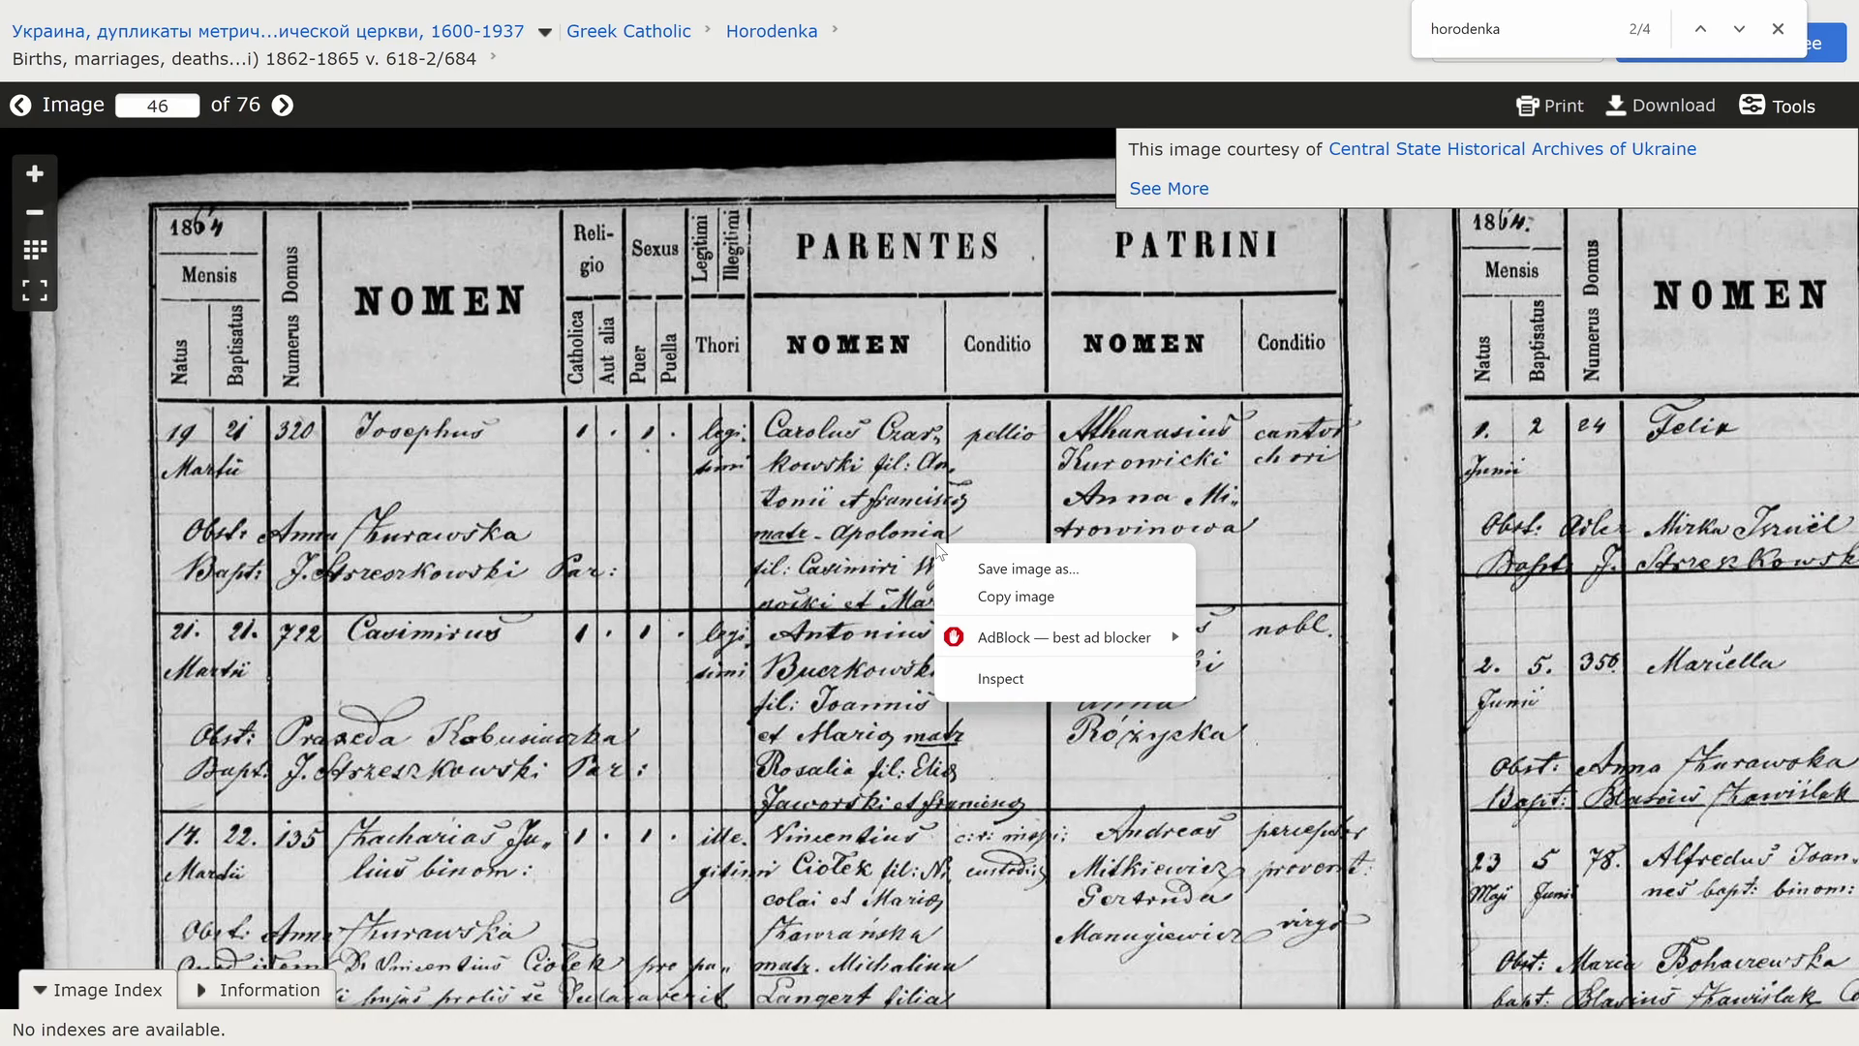
click(1006, 570)
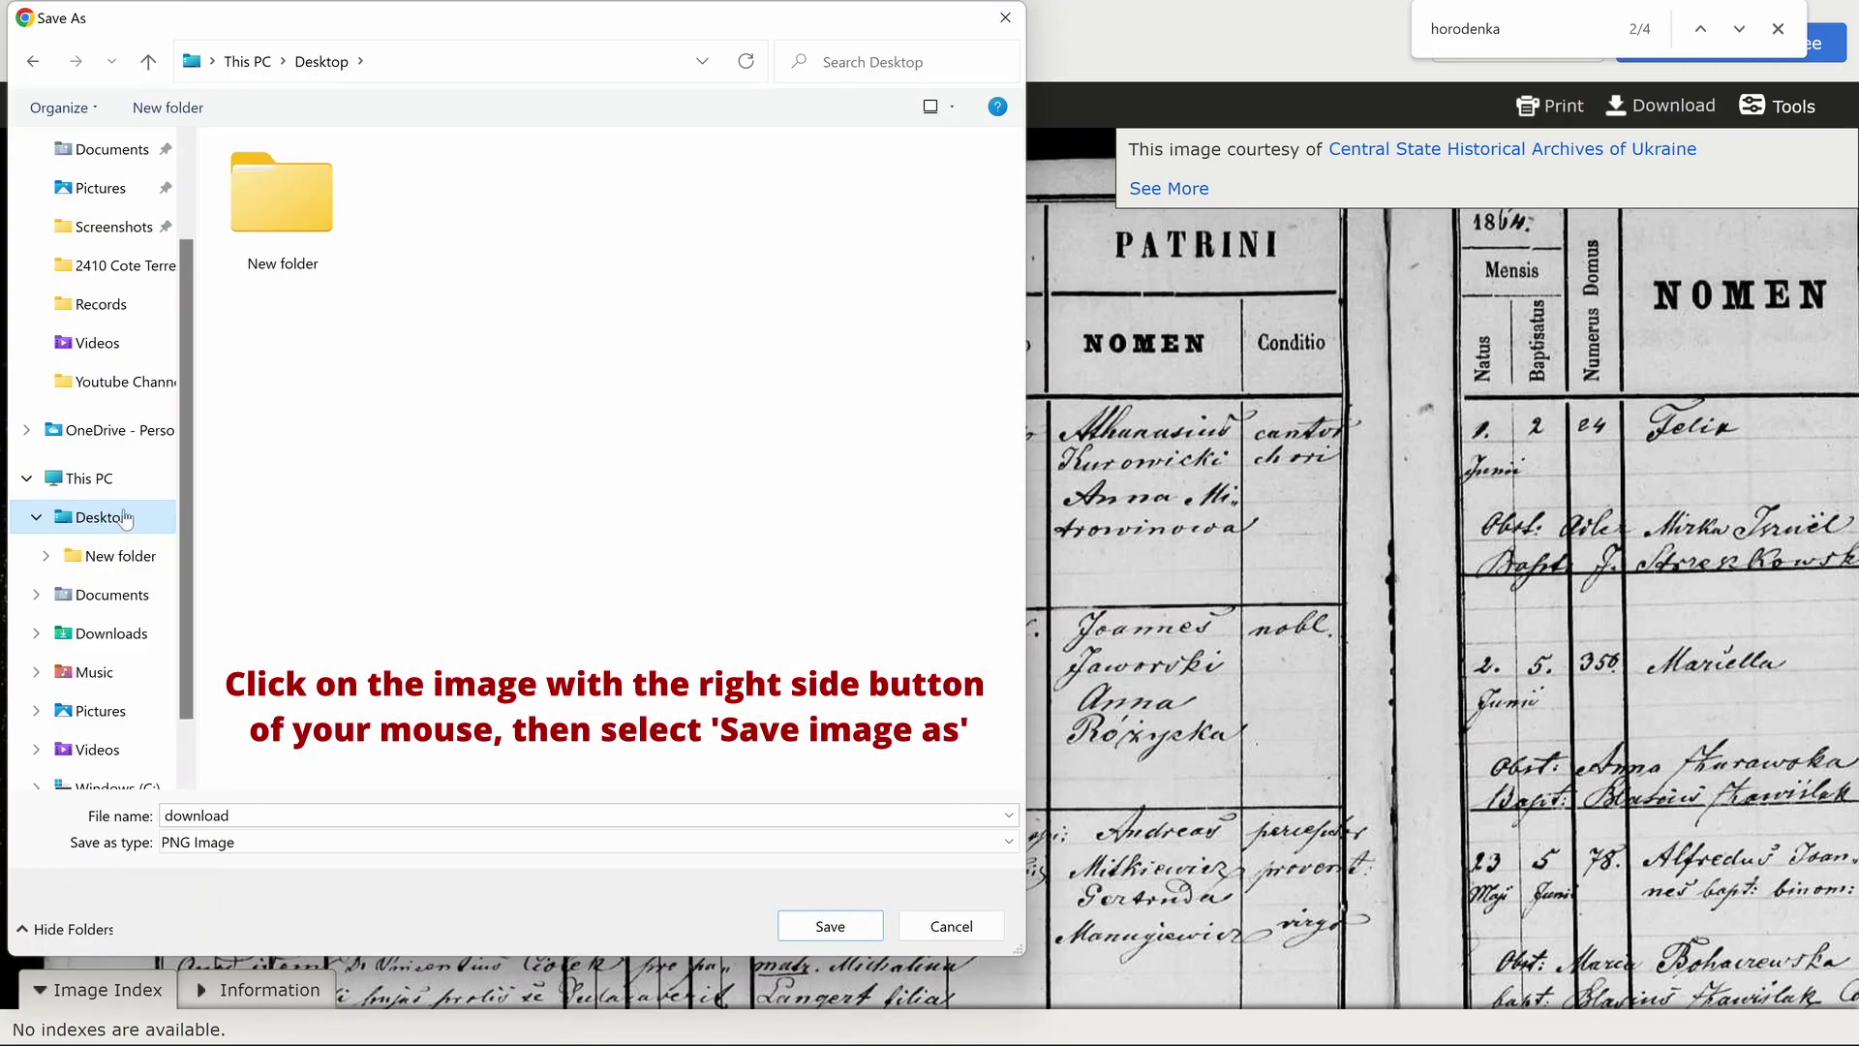
double_click(257, 814)
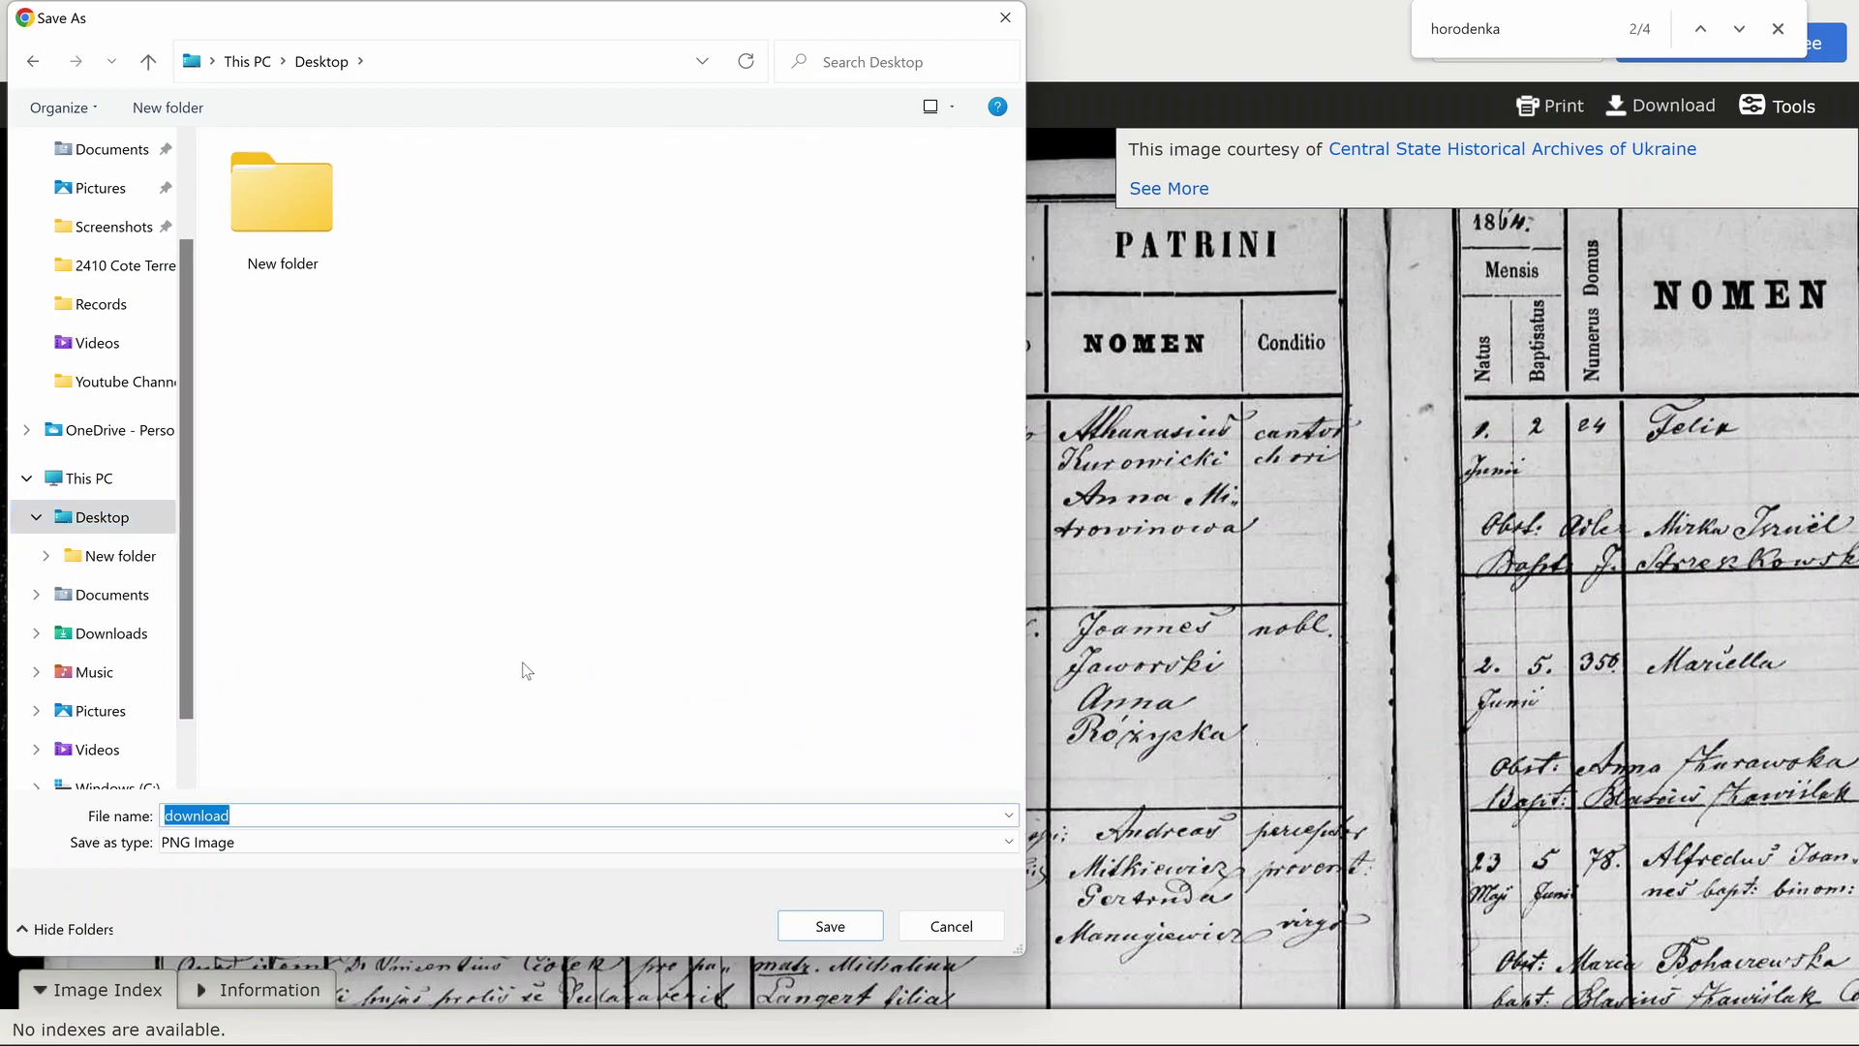
text(Jozef Czarkowski)
text(Horoden)
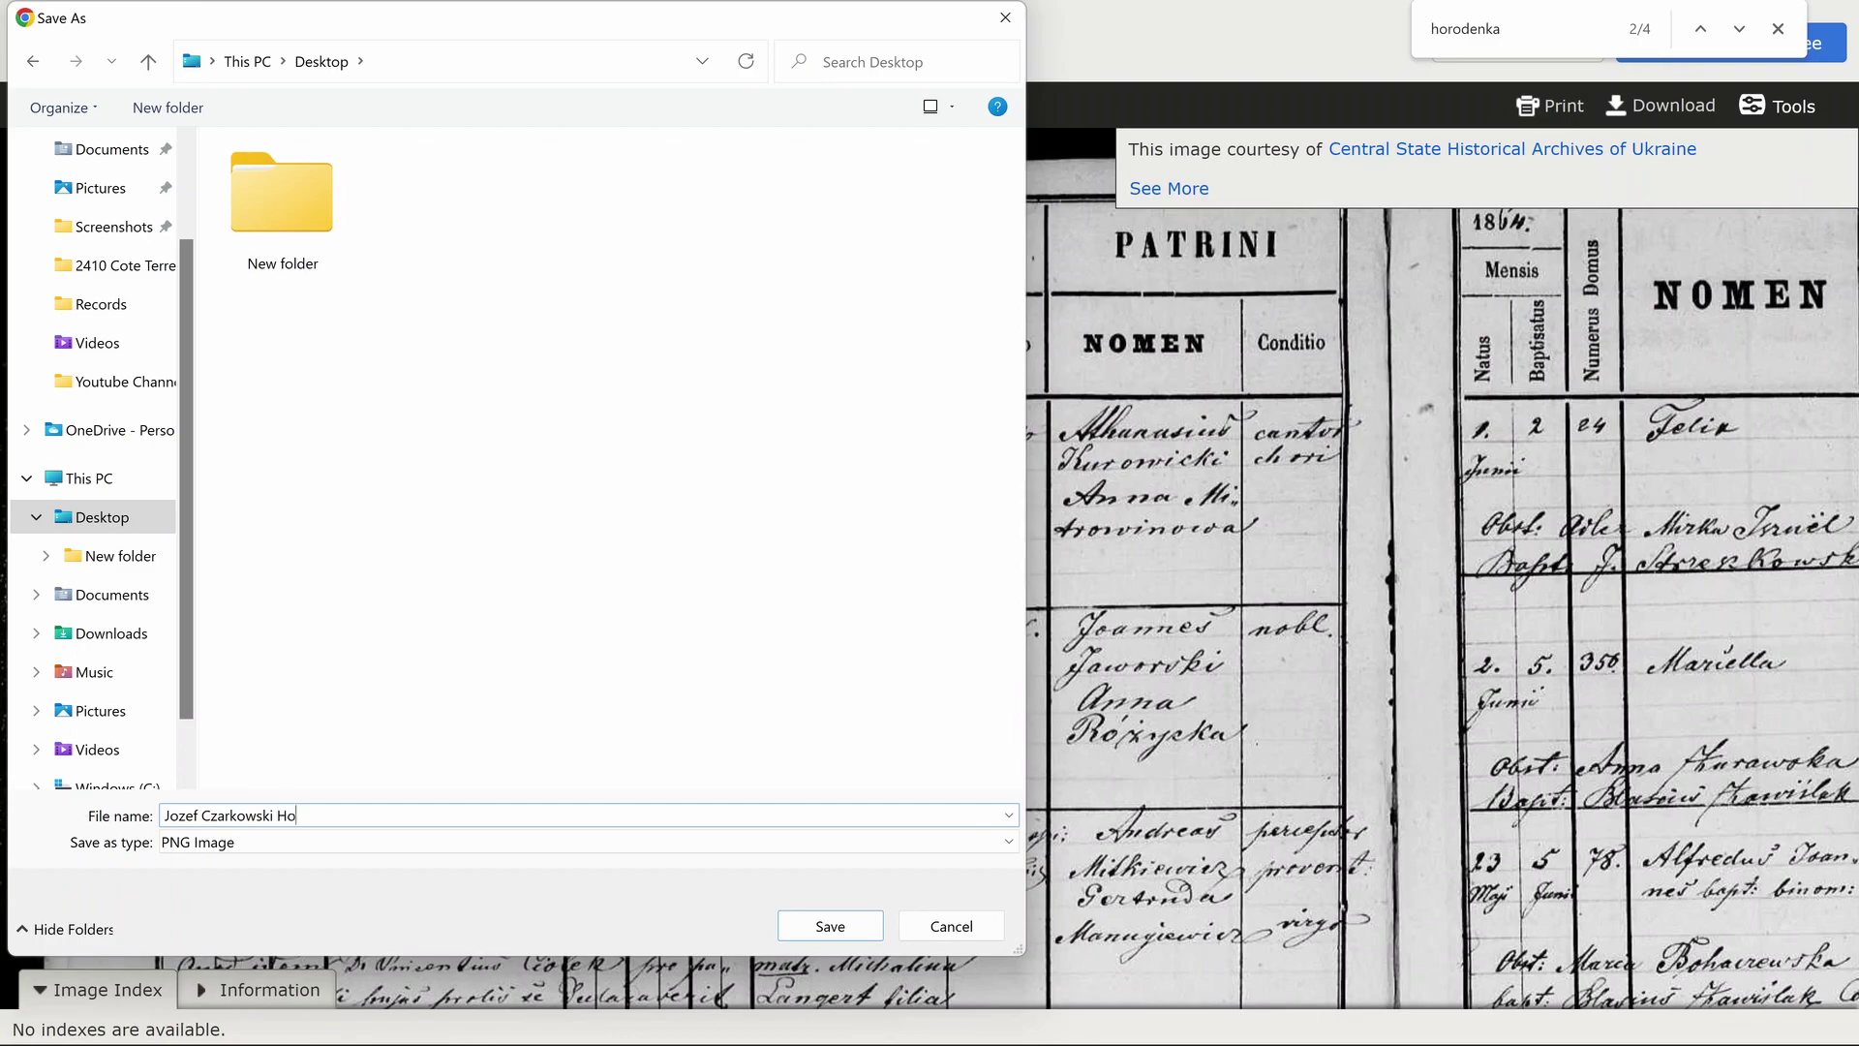
text(ka Birth 1864)
click(846, 929)
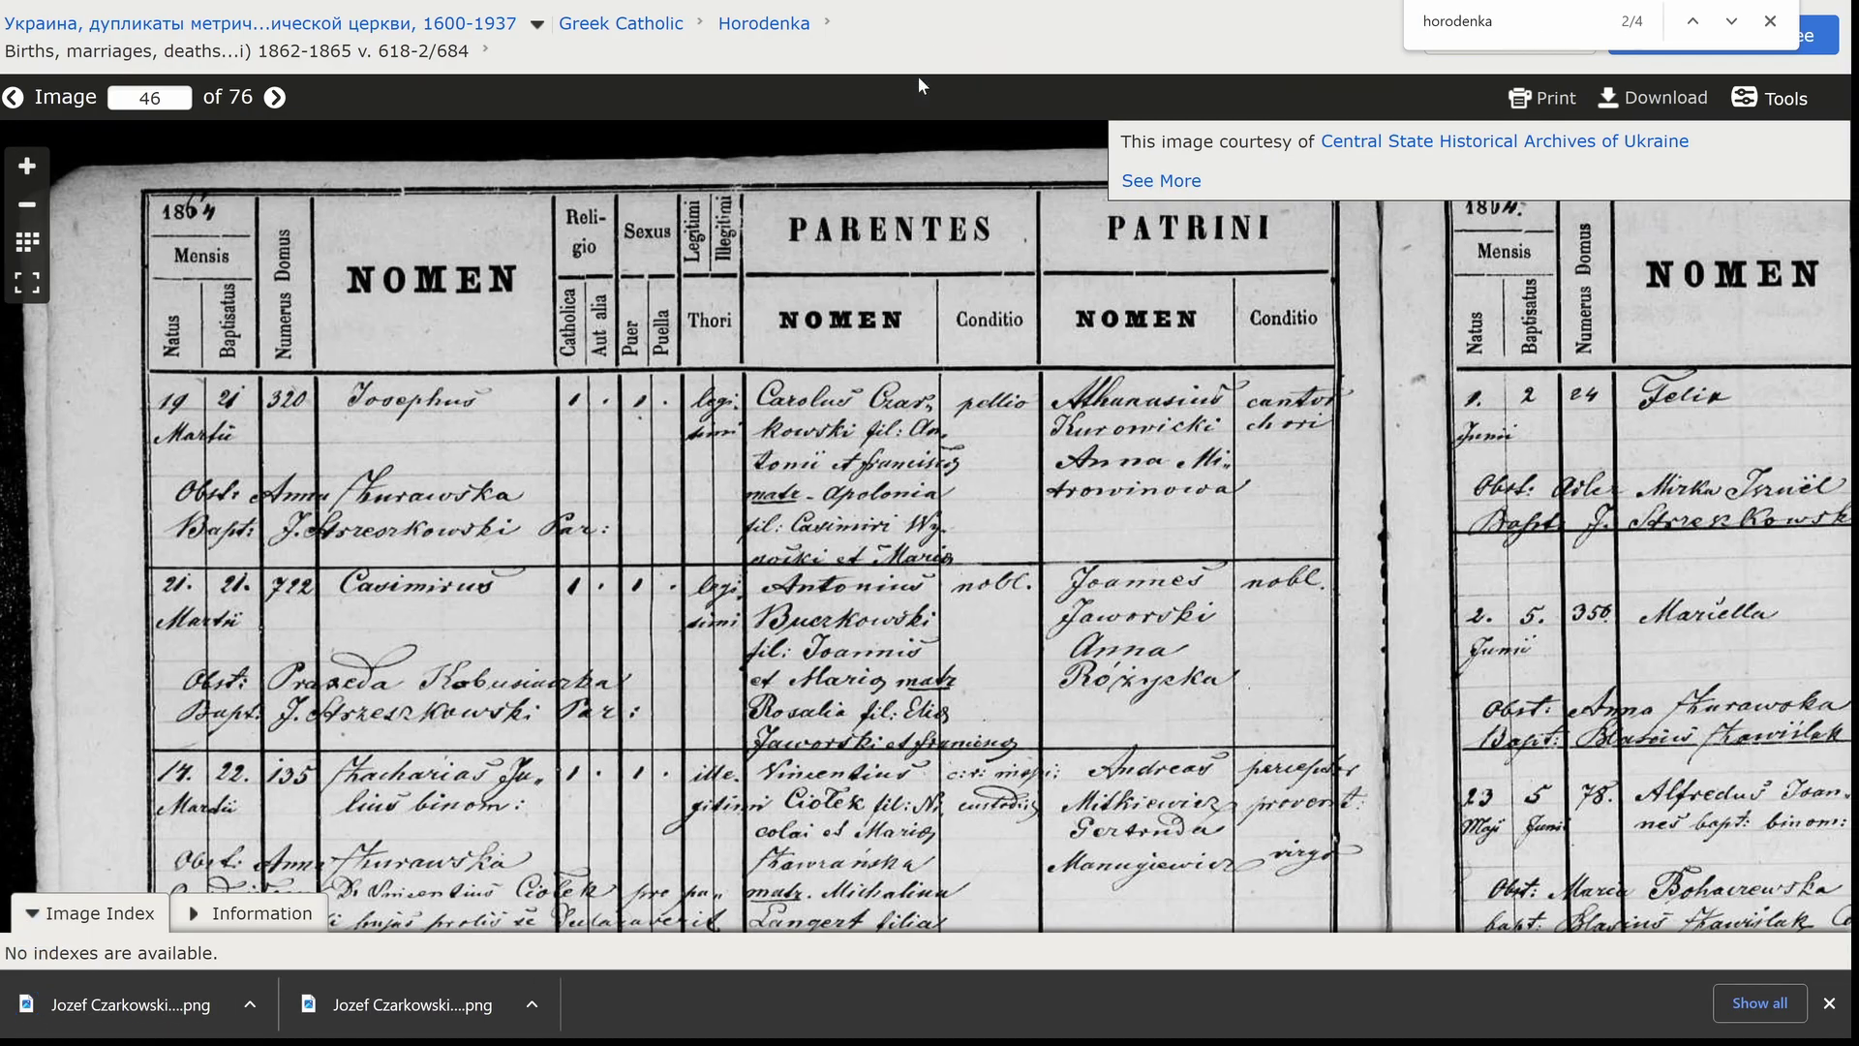
Exit full screen, check the saved Horodenka Birth 1864 PNG in Photos, then close it and return to Chrome
click(924, 79)
click(1716, 18)
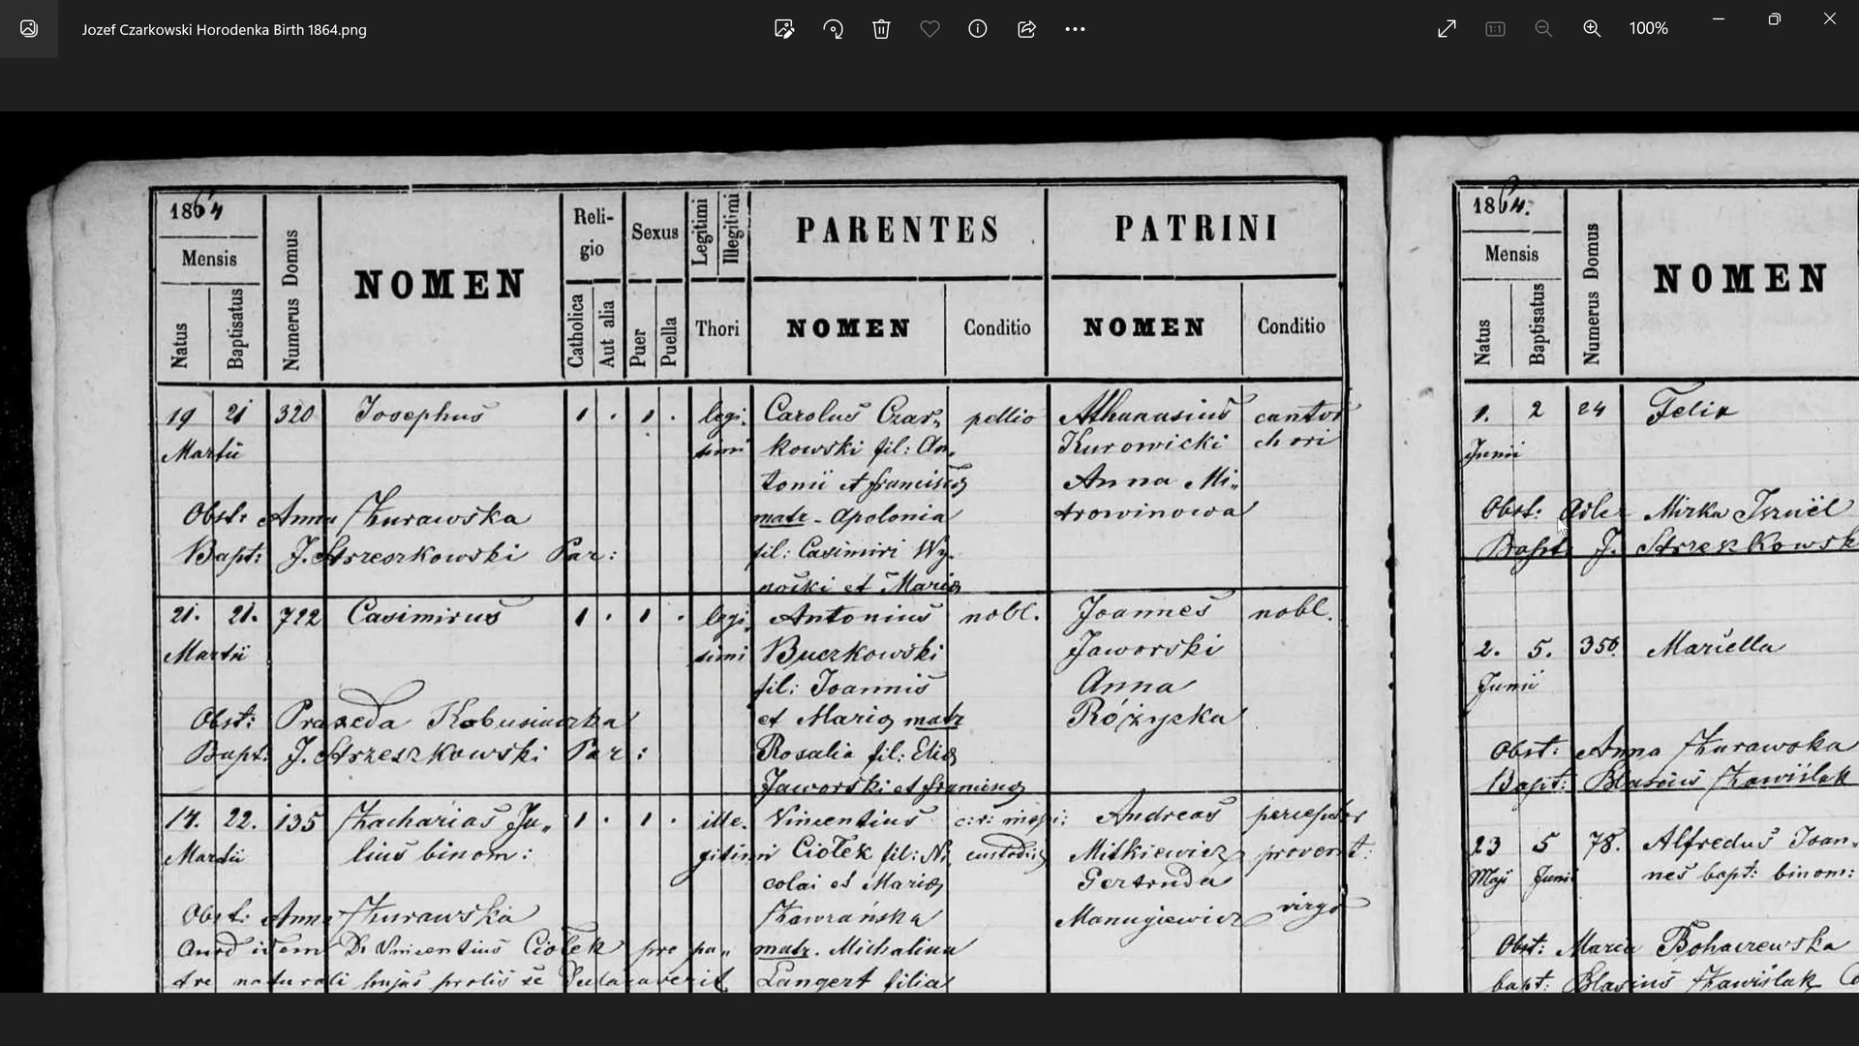
click(1838, 18)
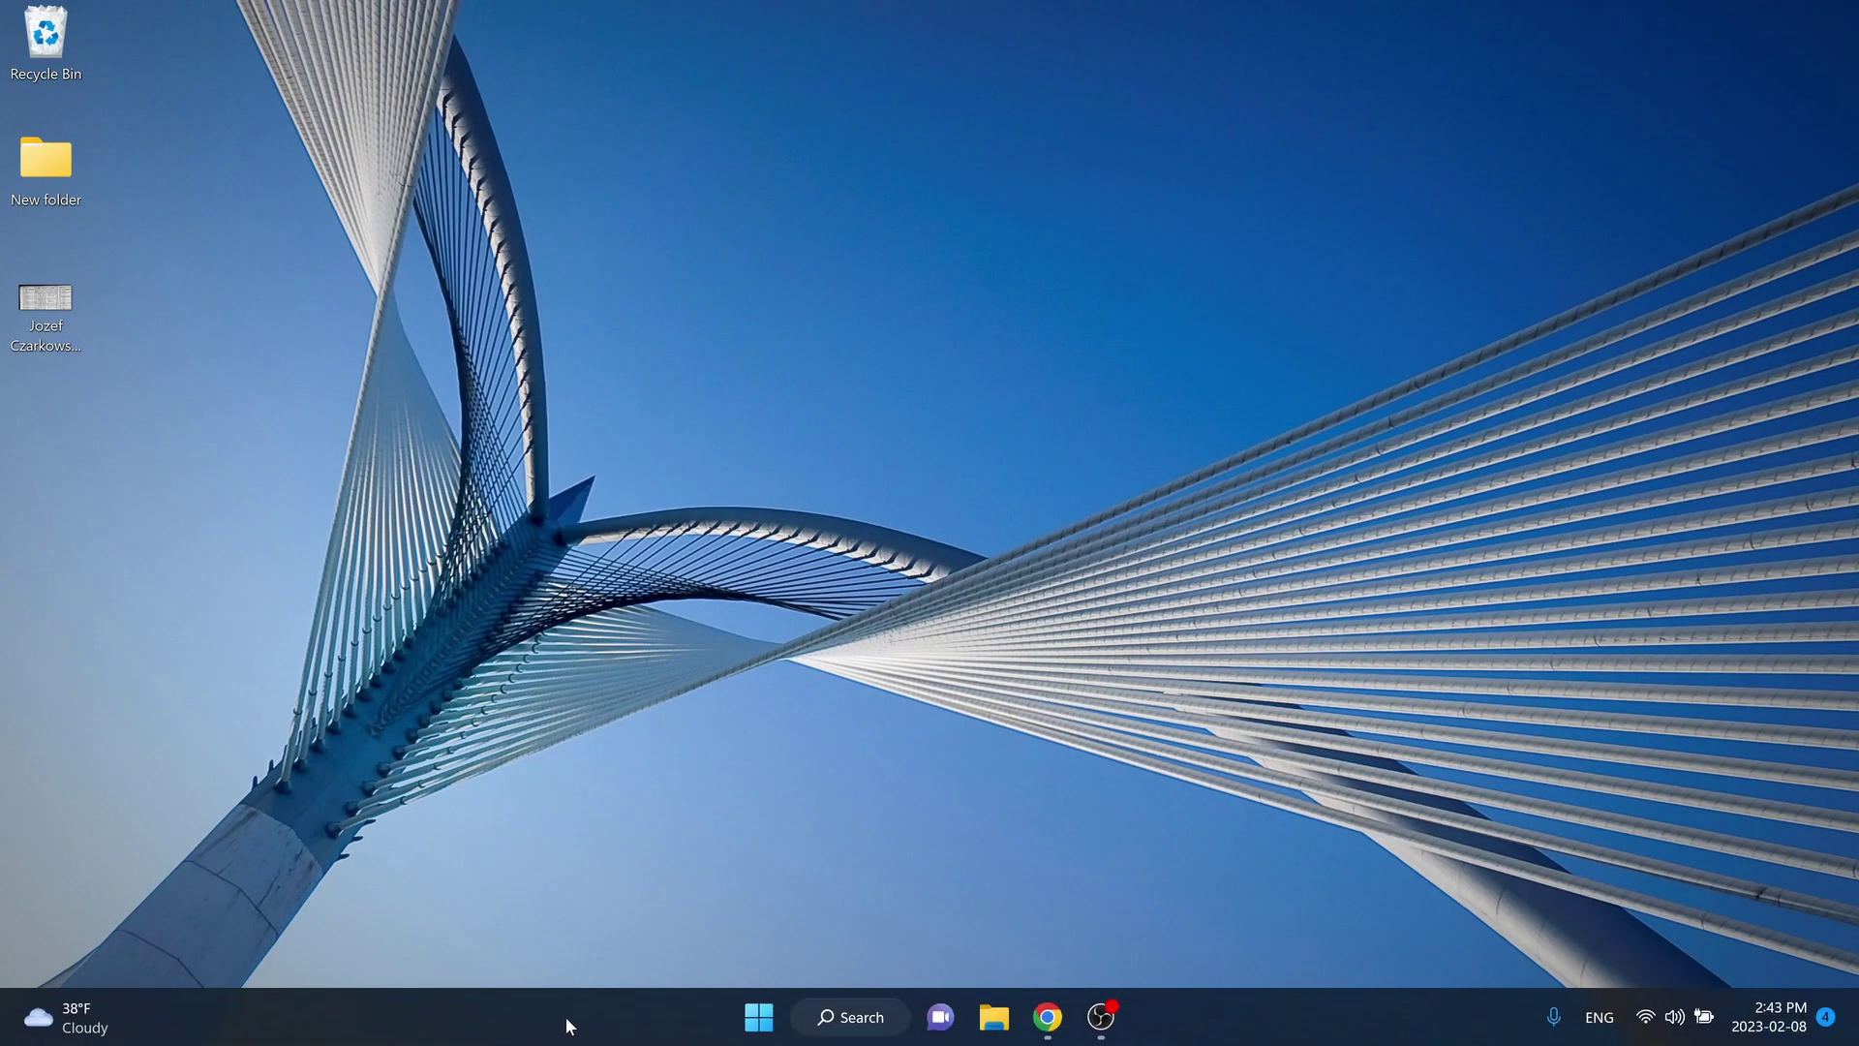
click(1046, 1030)
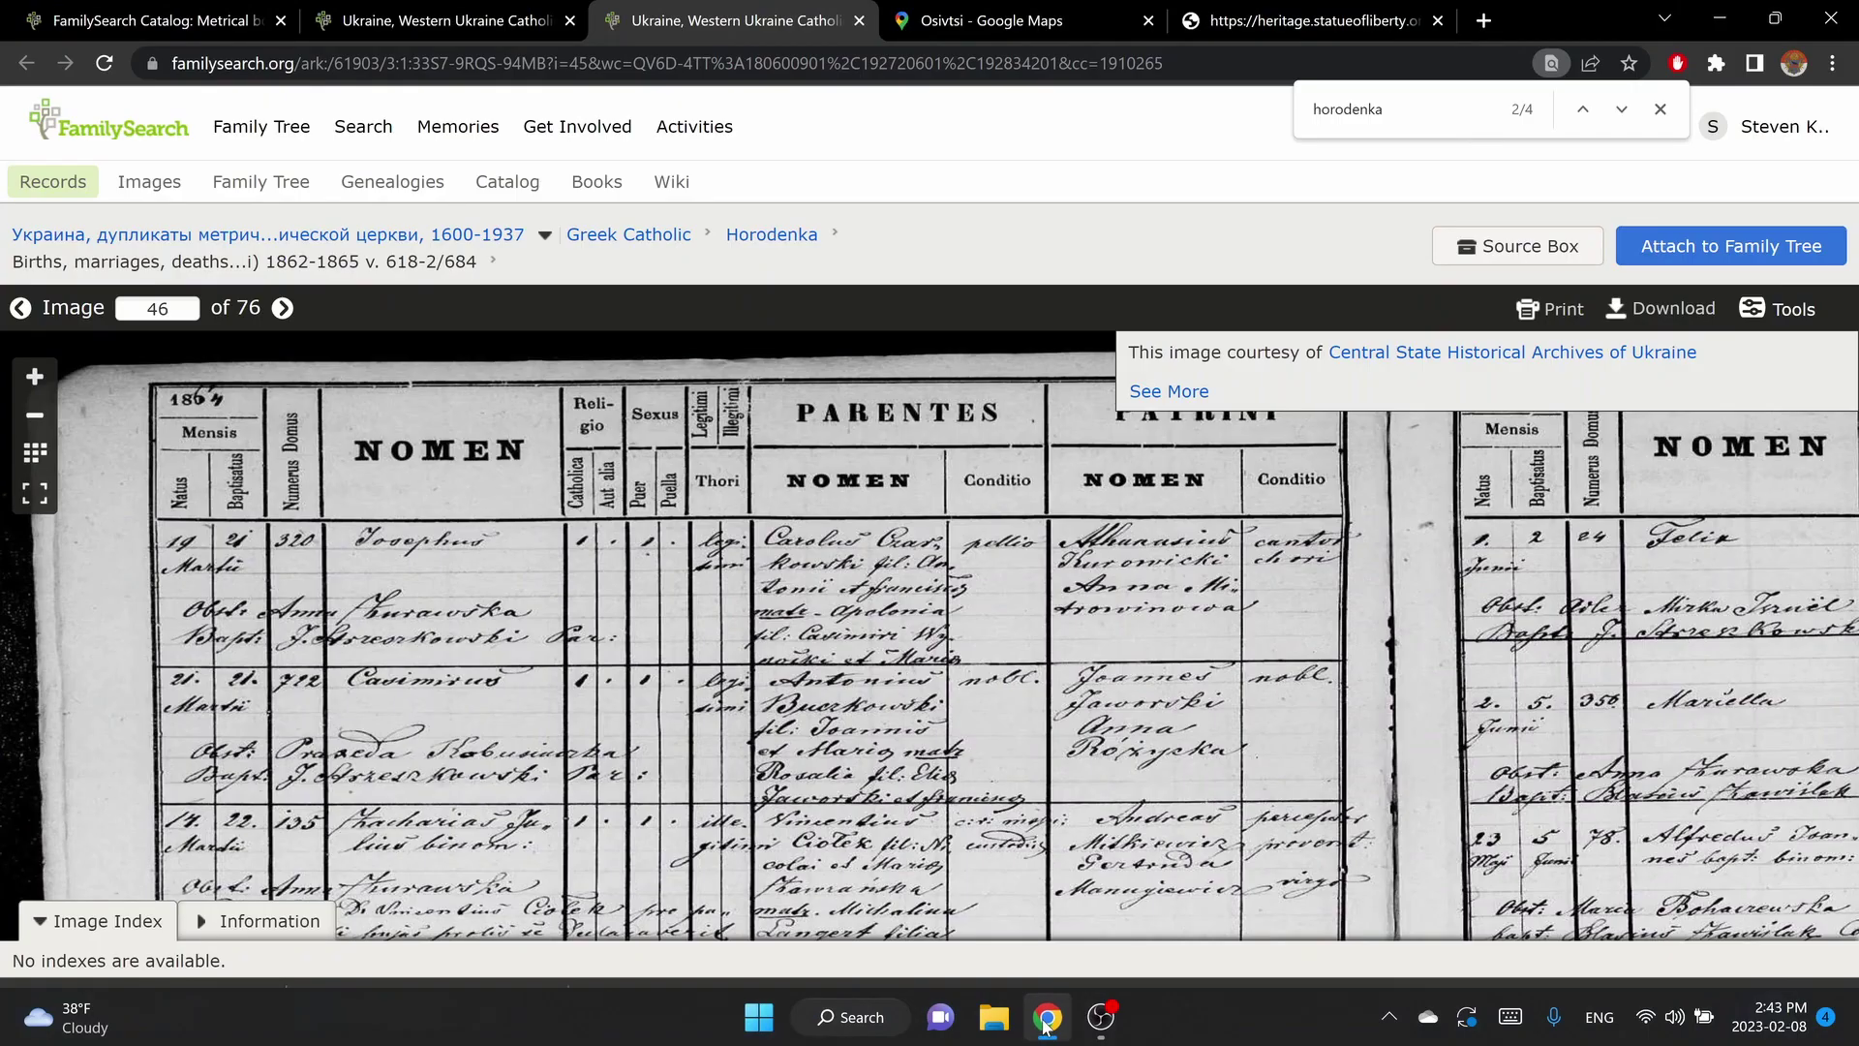
Show image 46 full screen again and pan and zoom to the 19 March 1864 baptism entry
click(35, 493)
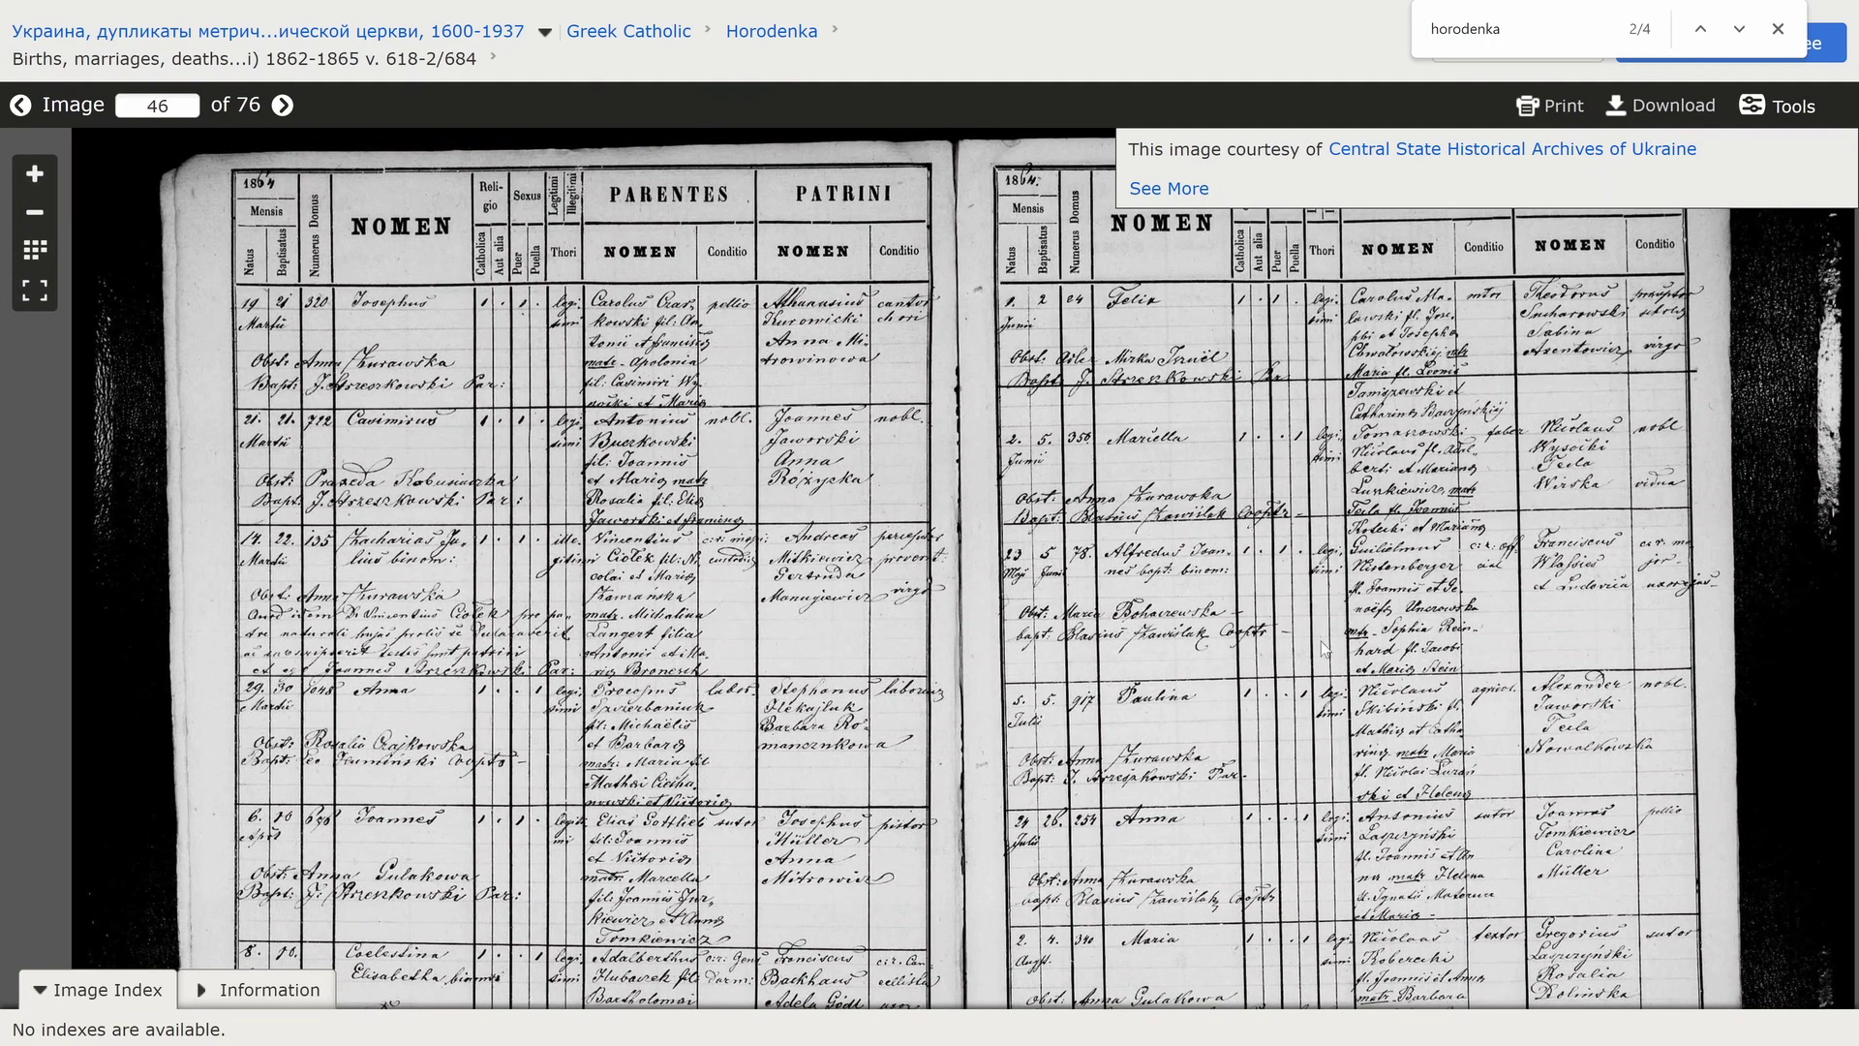
drag(1324, 648, 1256, 602)
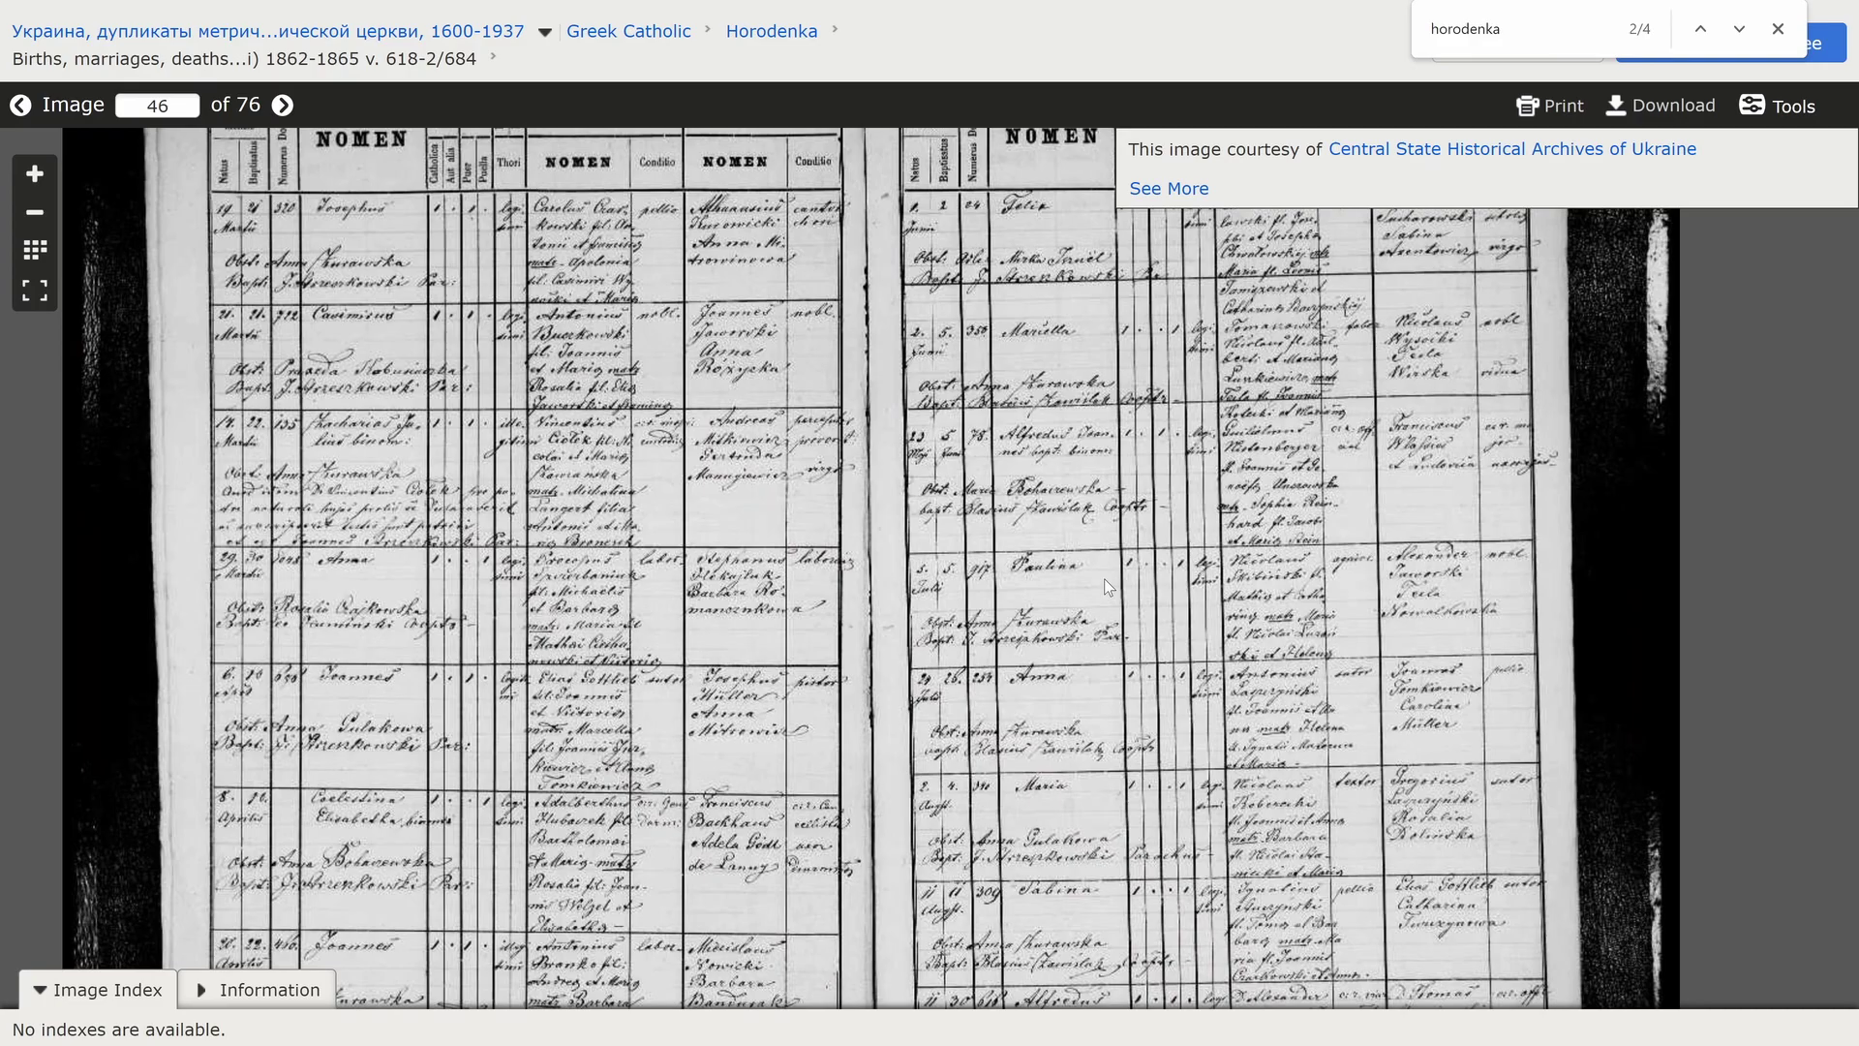
scroll(1048, 550, down, 1)
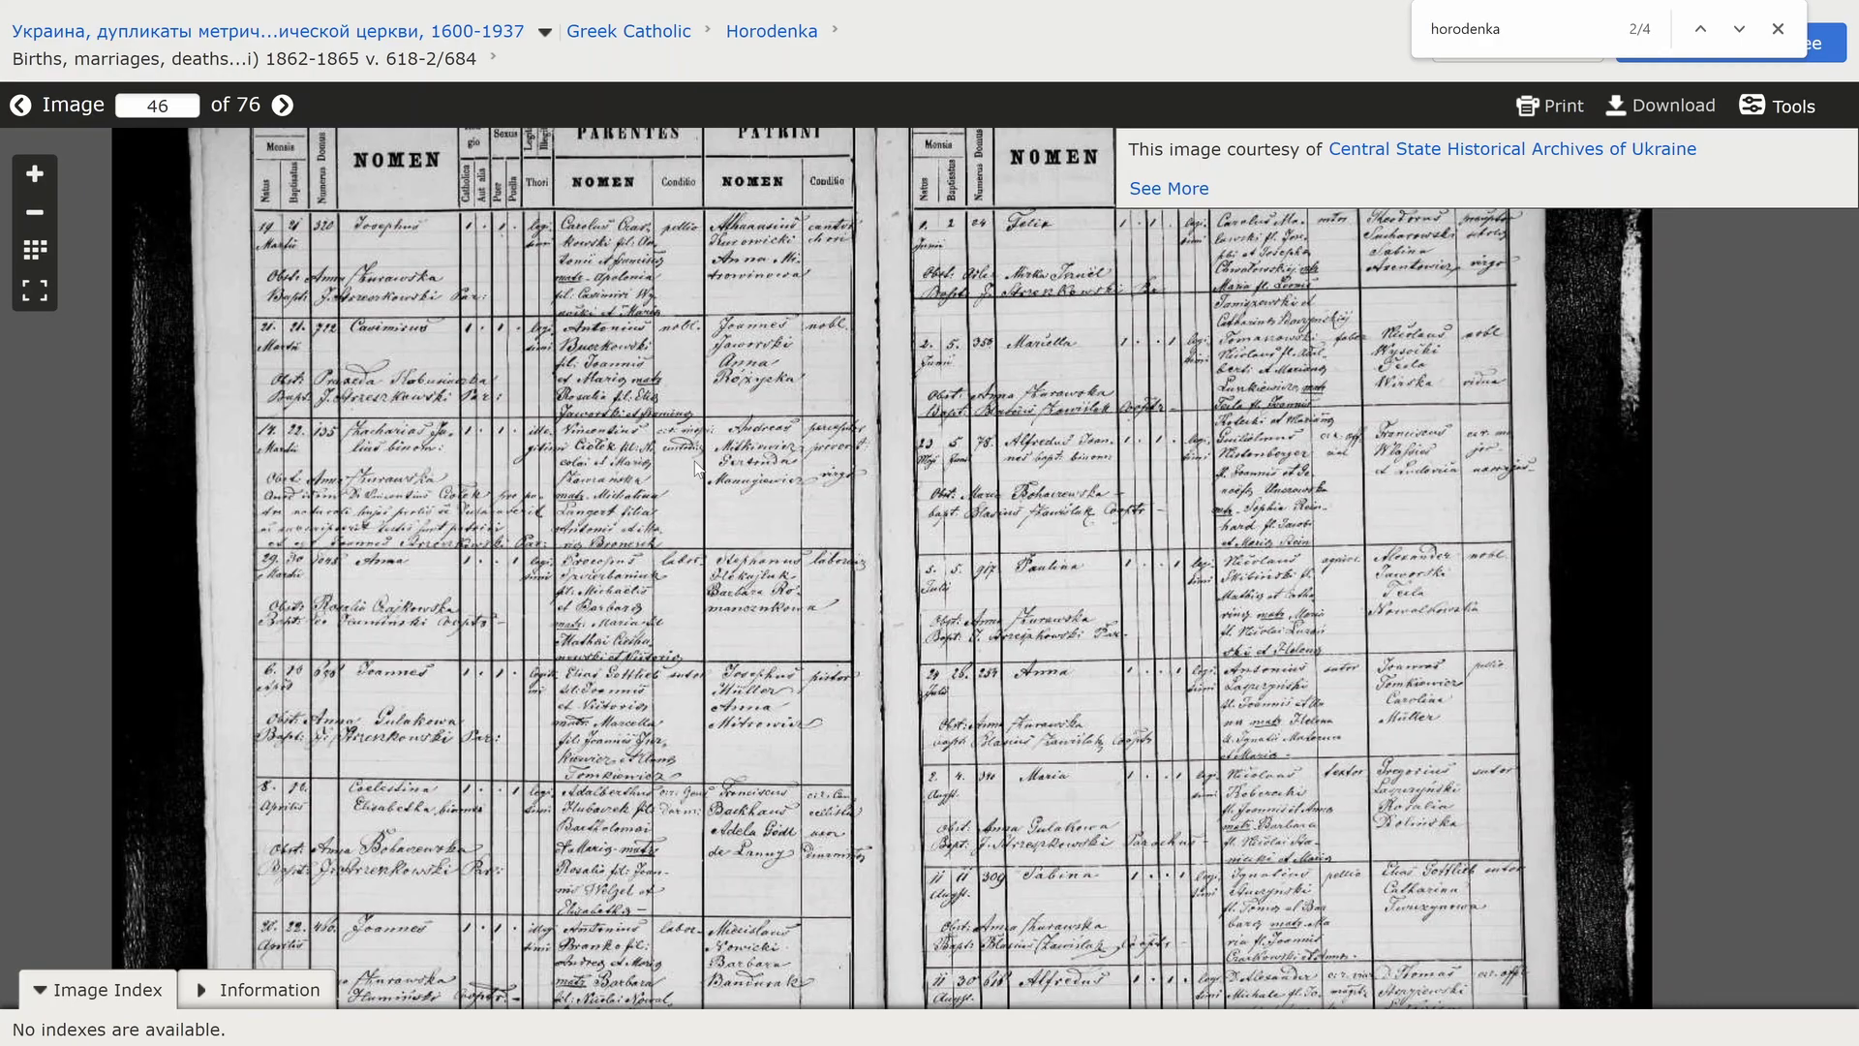
scroll(606, 361, up, 2)
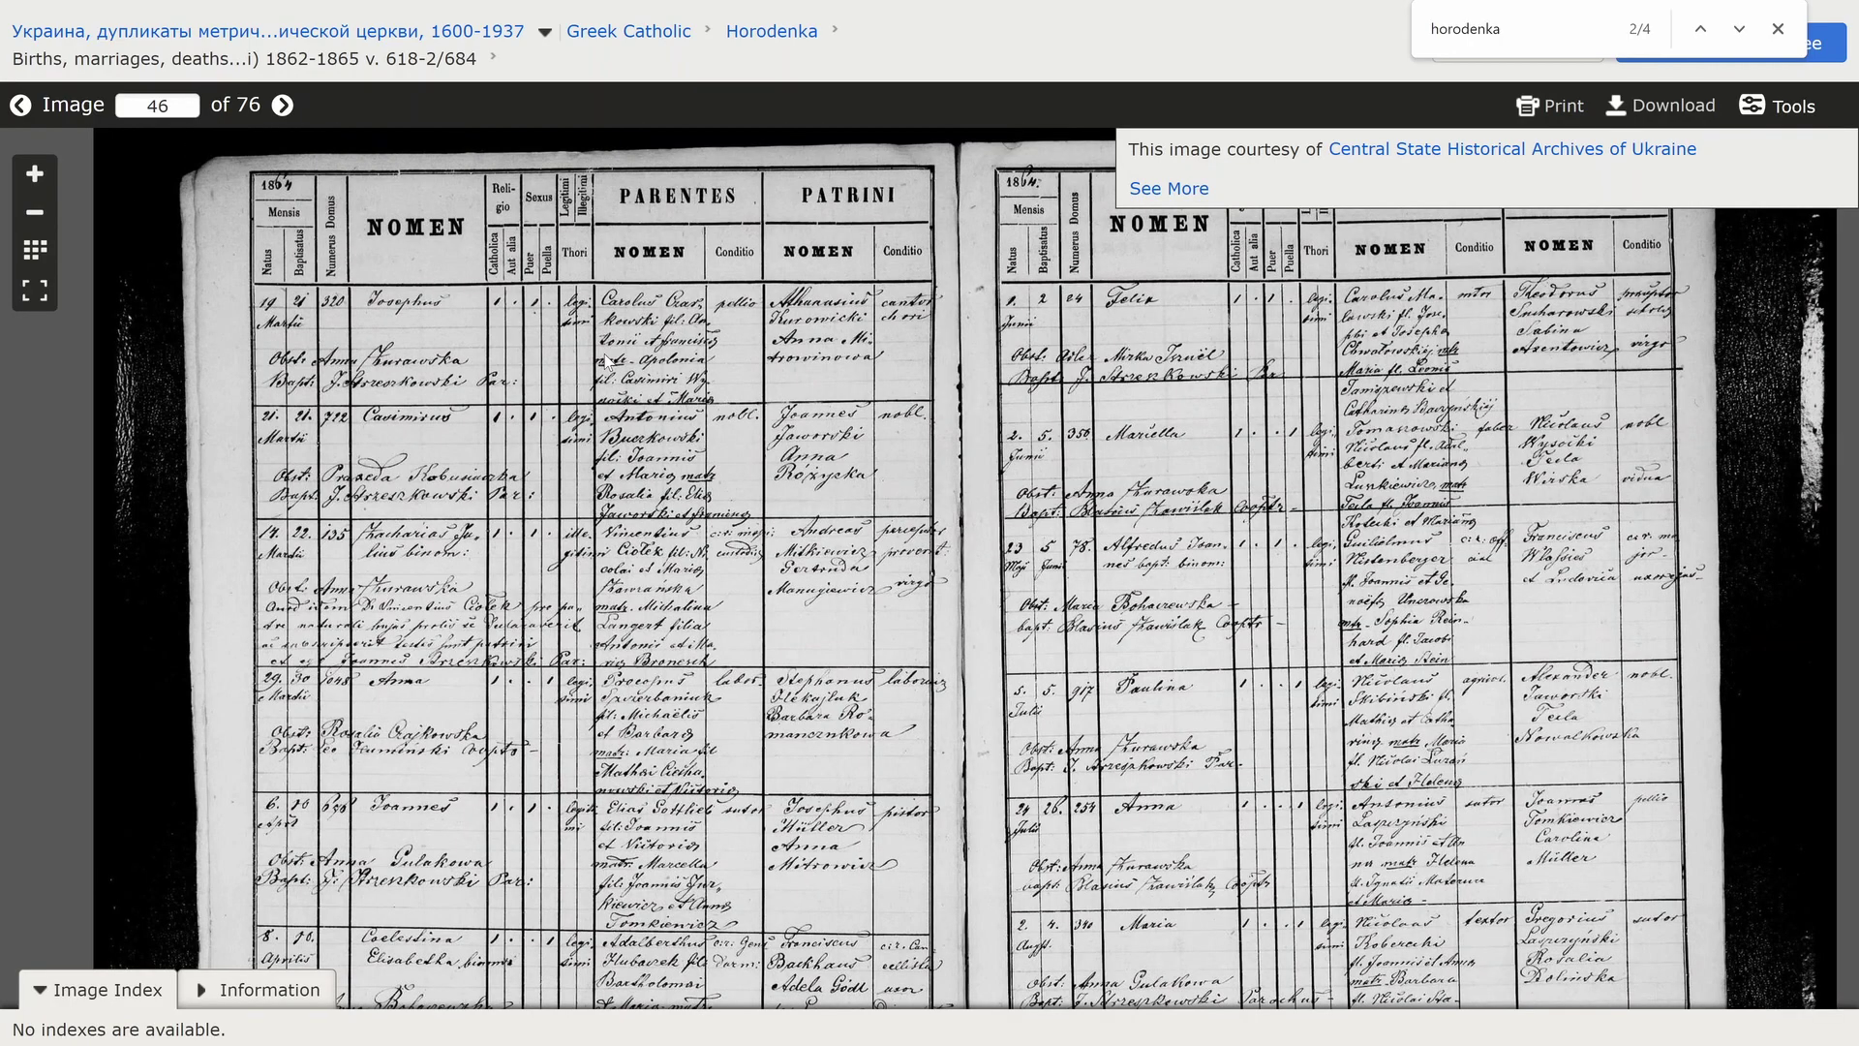
mouse_move(605, 360)
mouse_down()
mouse_move(654, 397)
mouse_move(589, 384)
mouse_up()
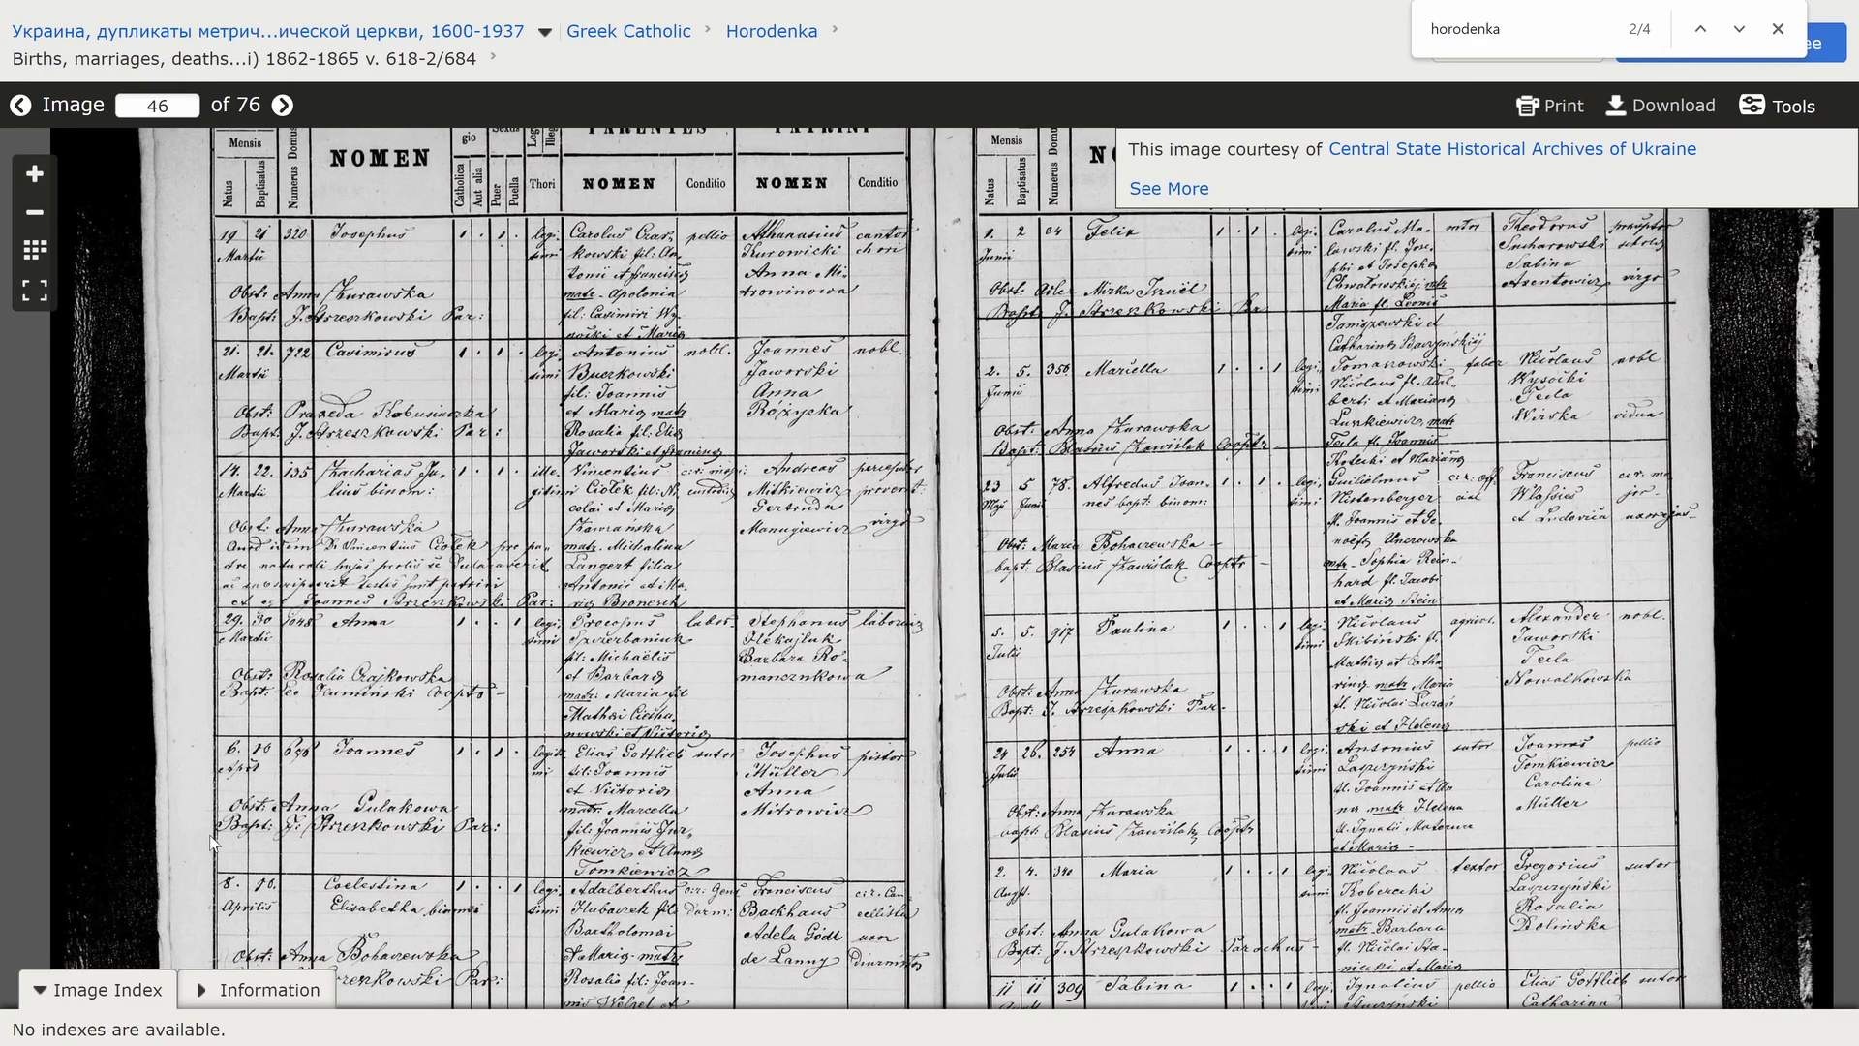
scroll(616, 311, down, 2)
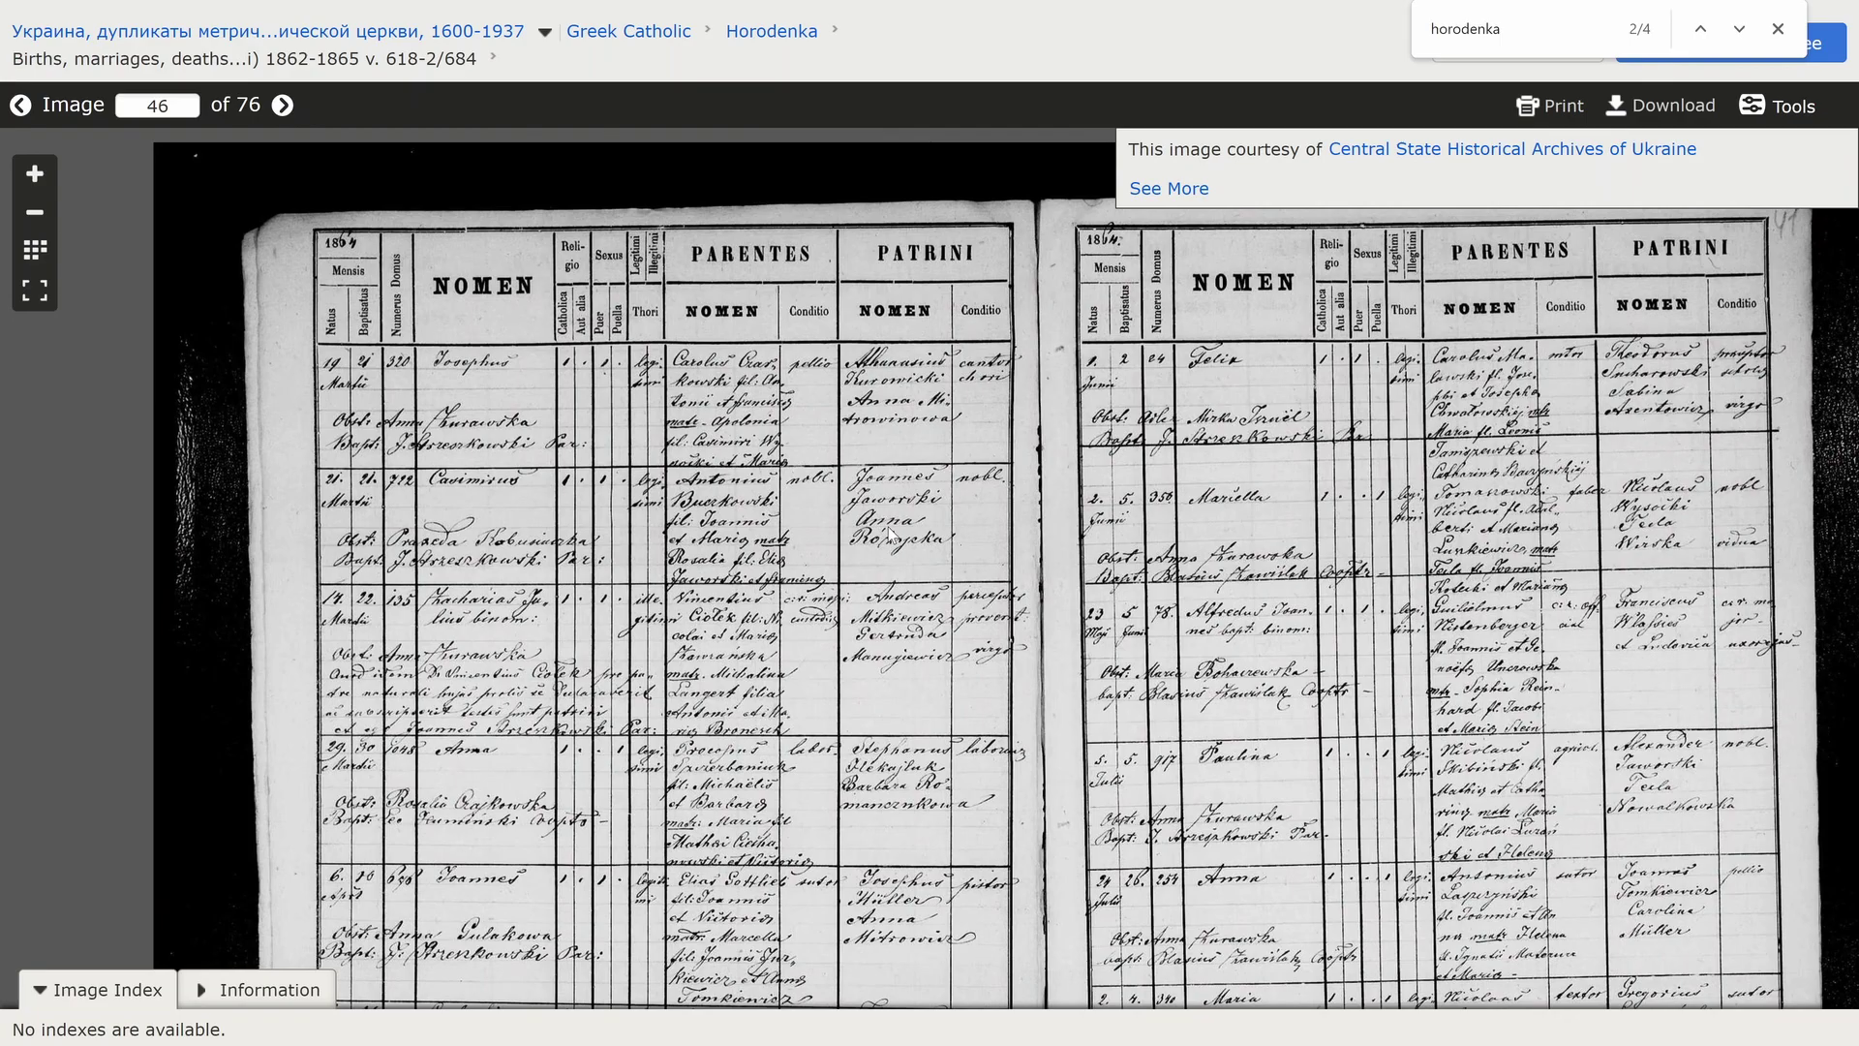
scroll(1026, 467, up, 3)
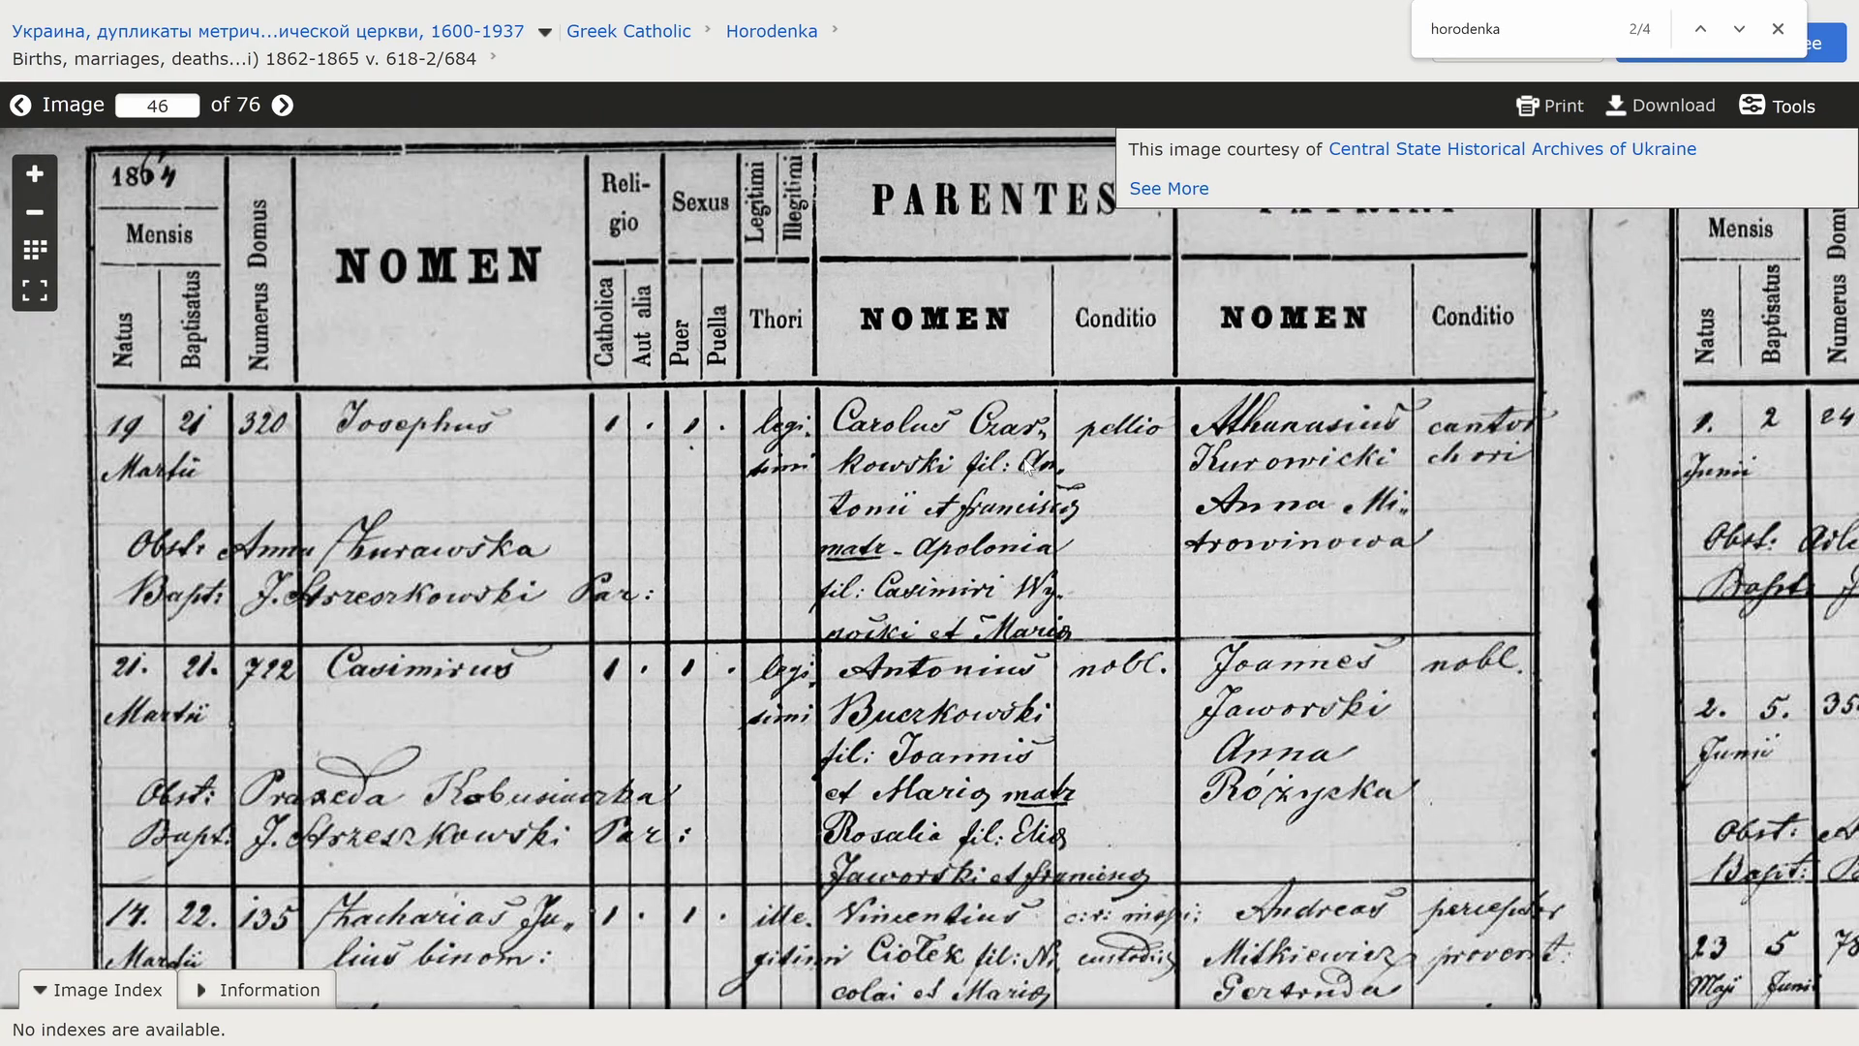
drag(1028, 467, 1017, 533)
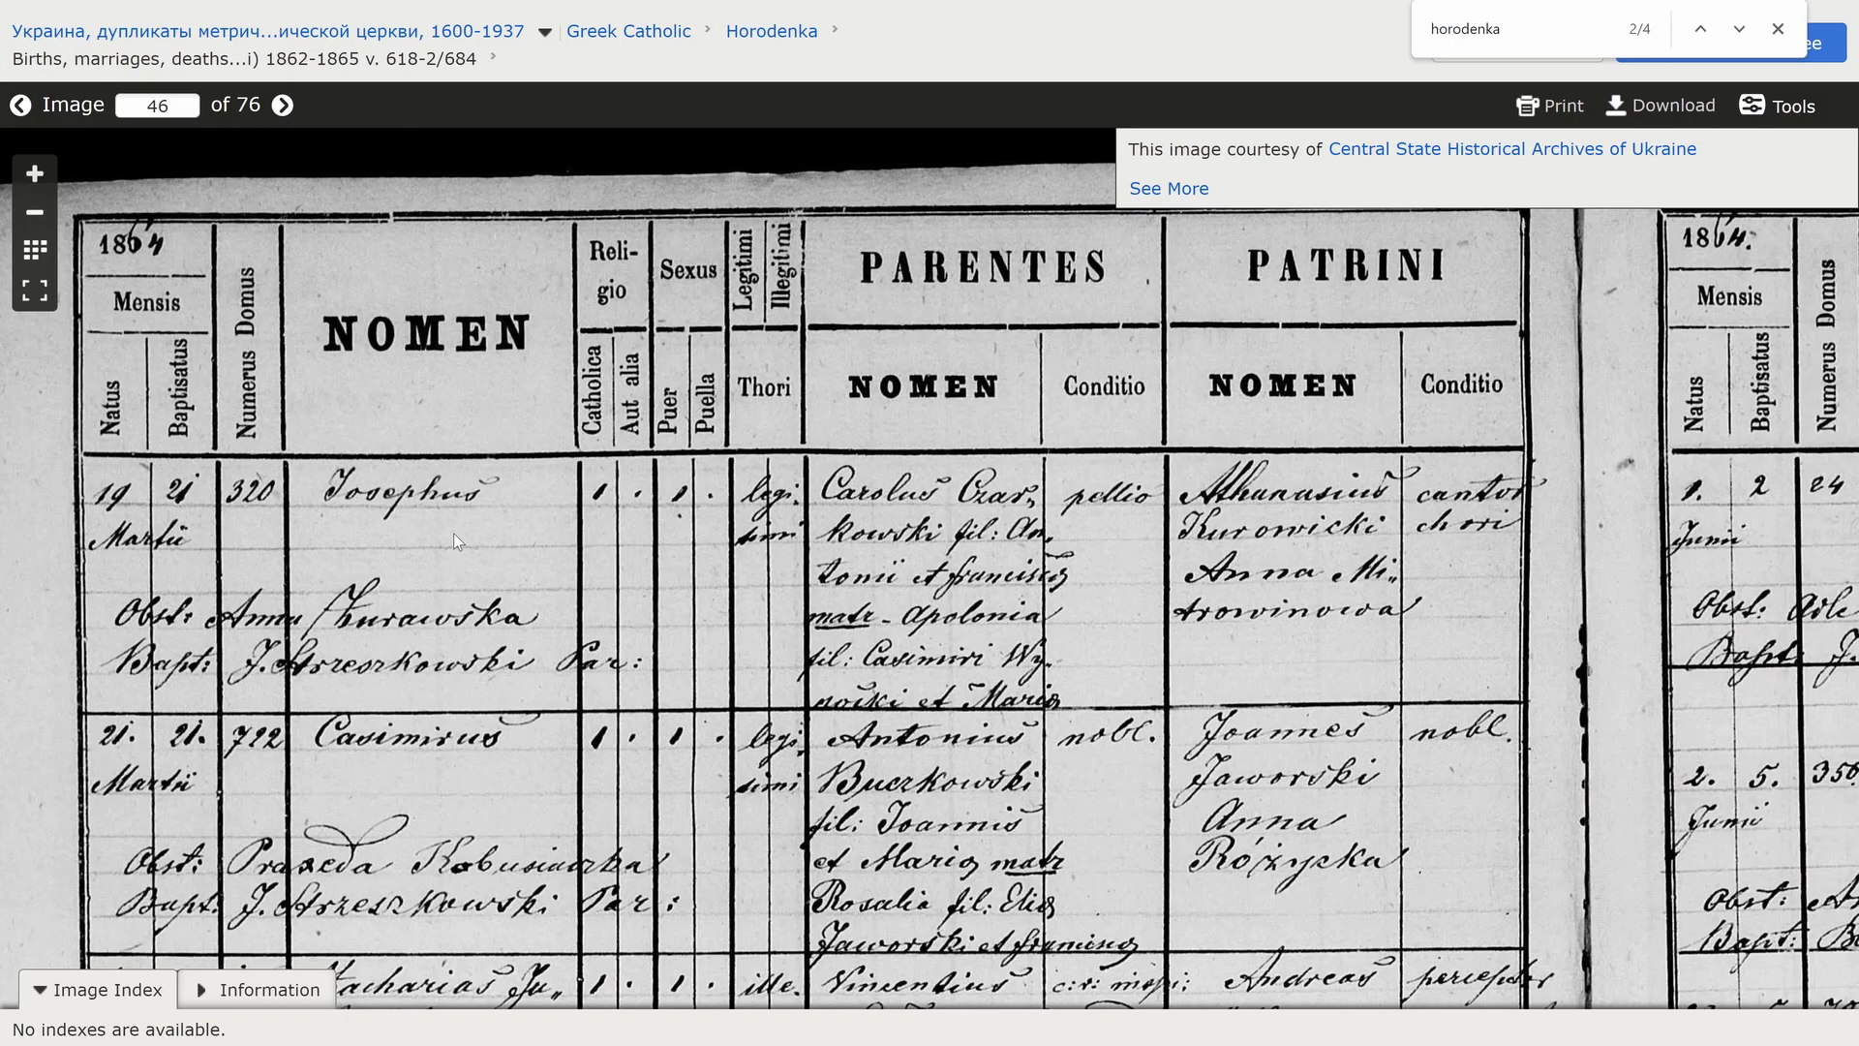
right_click(845, 590)
key(Escape)
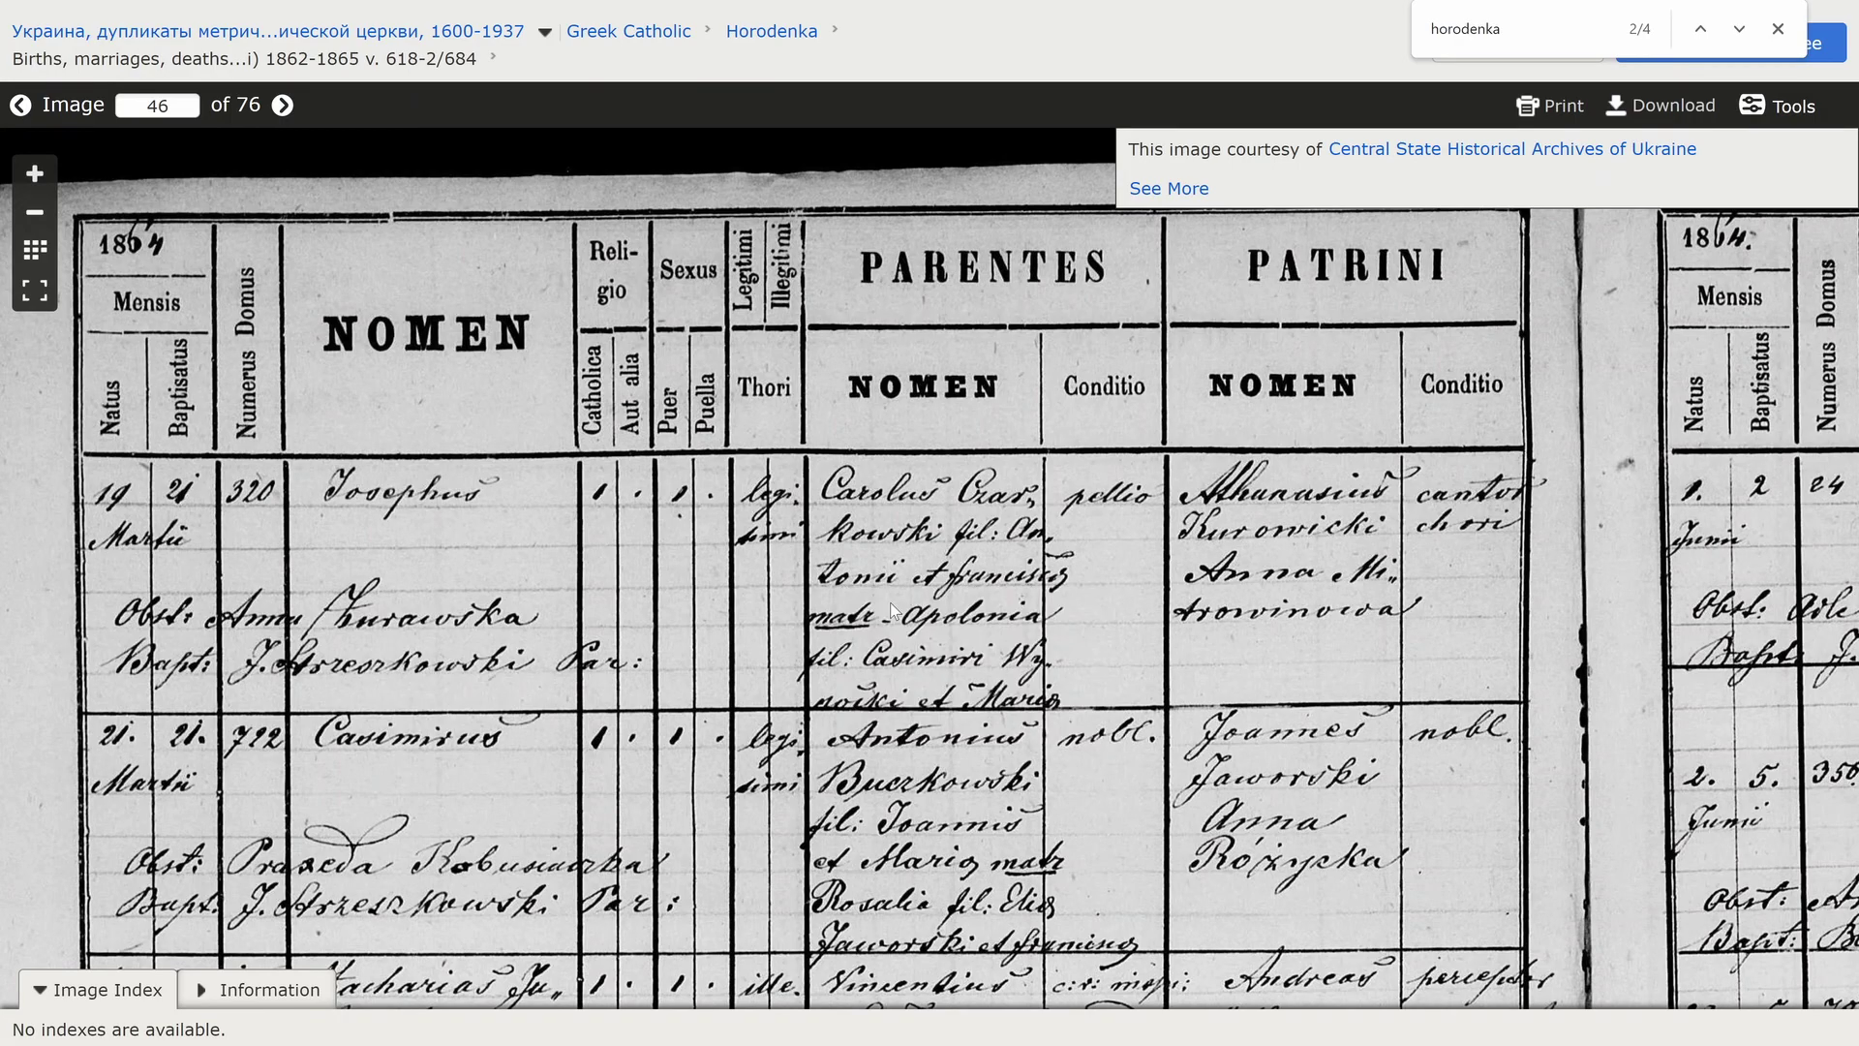